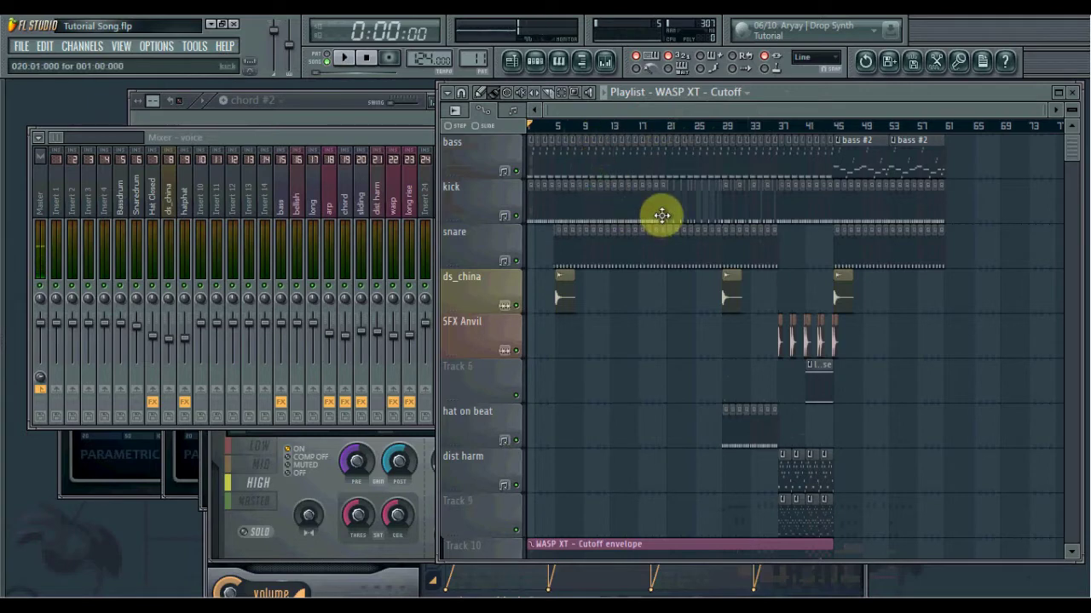
- Play the song from the start and bring the channel list in front of the playlist
key(space)
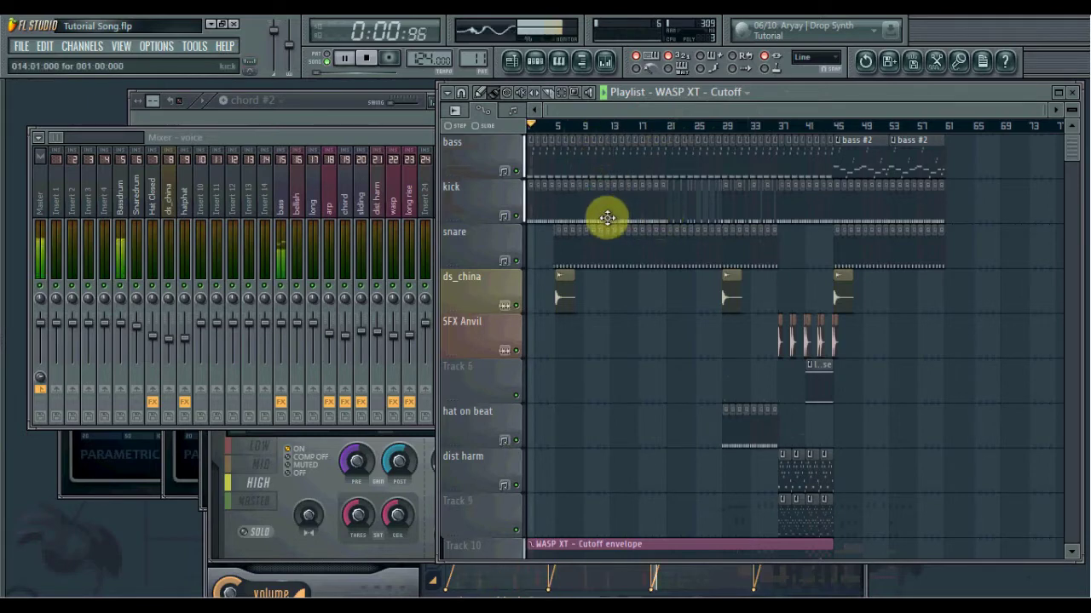
scroll(557, 251, up, 3)
click(319, 100)
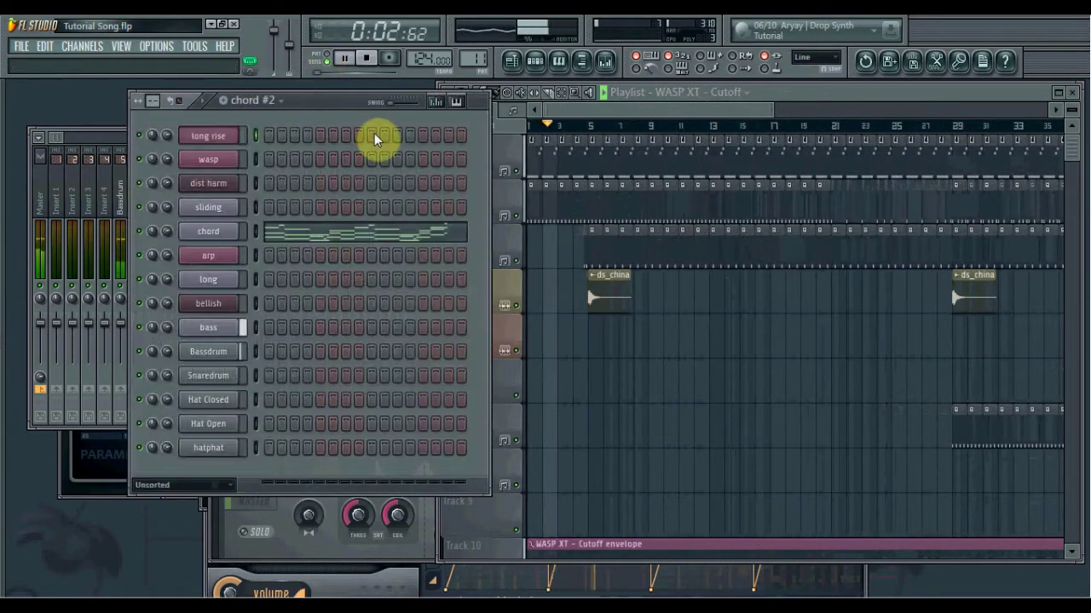
right_click(225, 139)
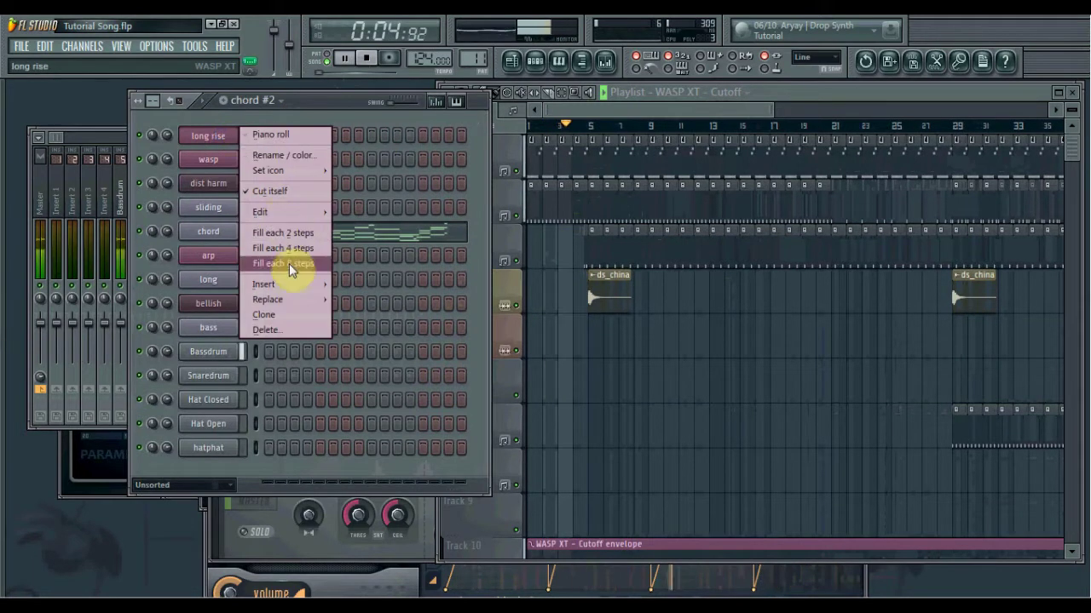
mouse_move(331, 287)
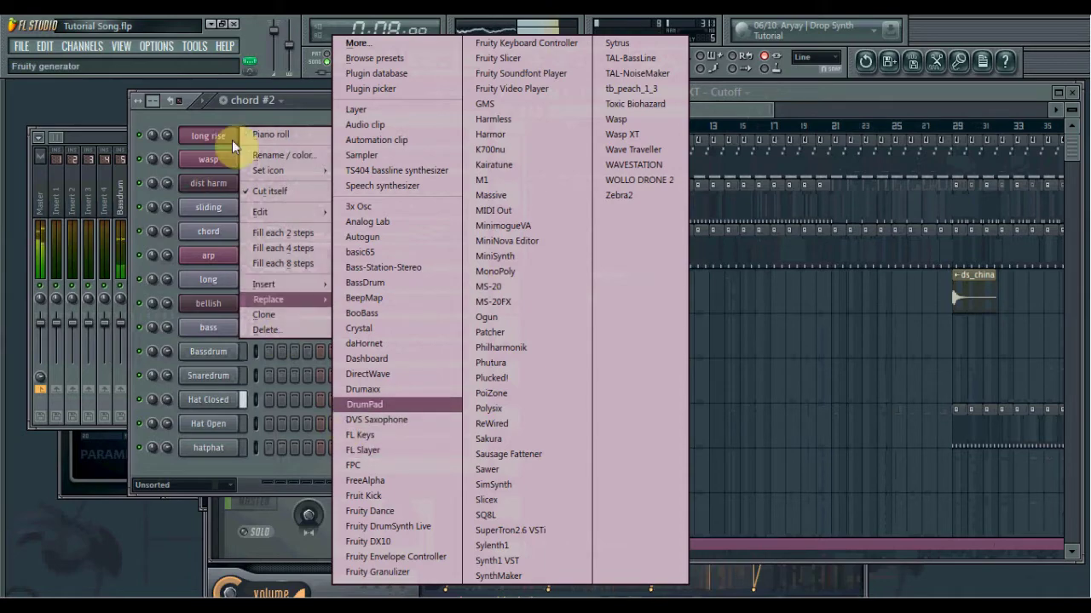
click(322, 116)
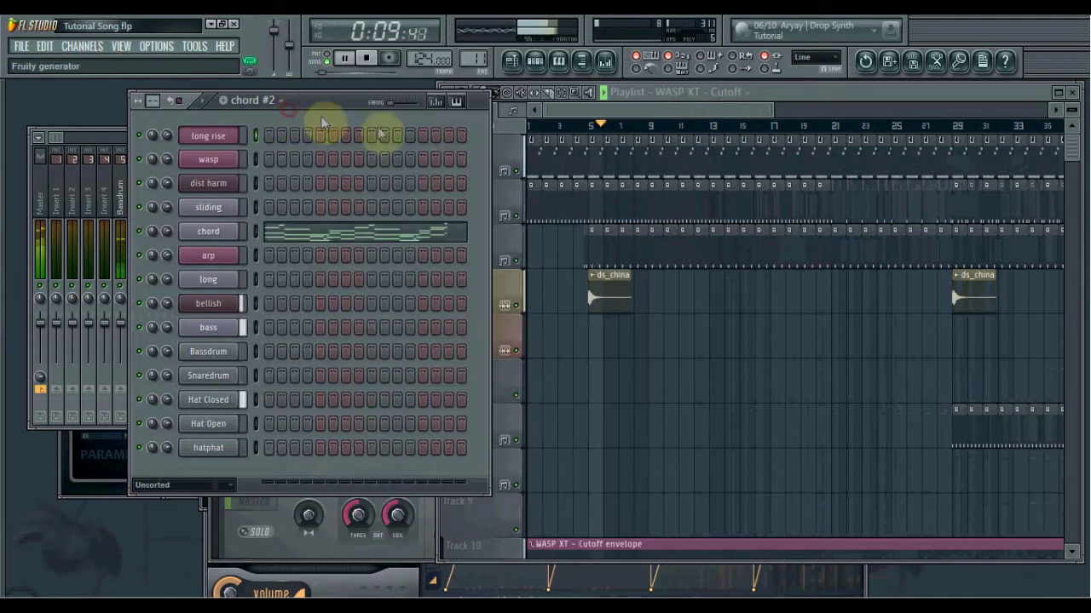
- Insert a Harmor channel above the long rise channel and stop the song playback
right_click(228, 135)
mouse_move(309, 283)
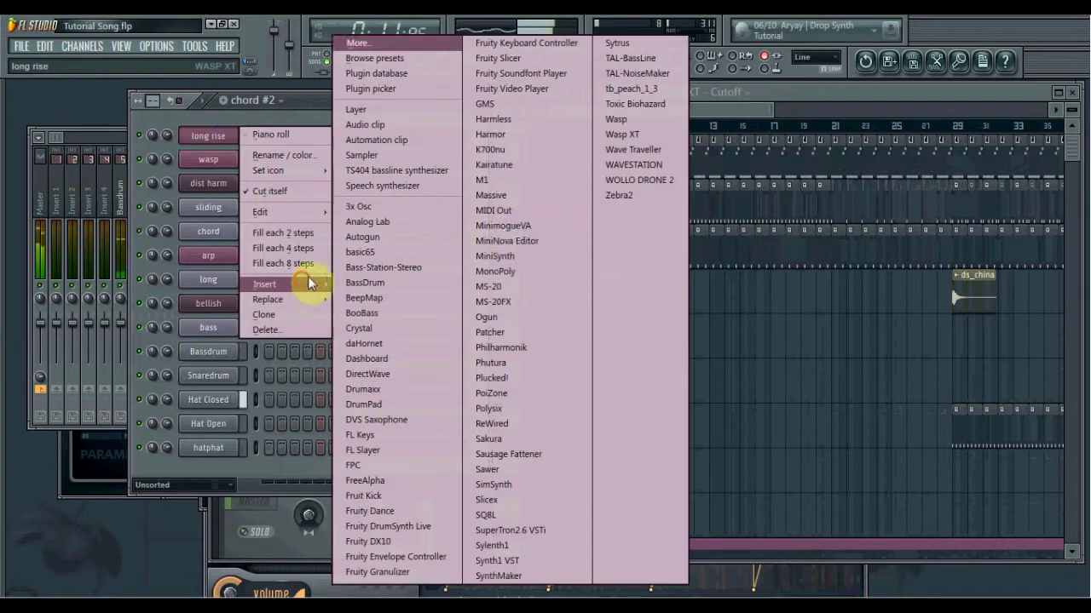
click(526, 135)
click(621, 109)
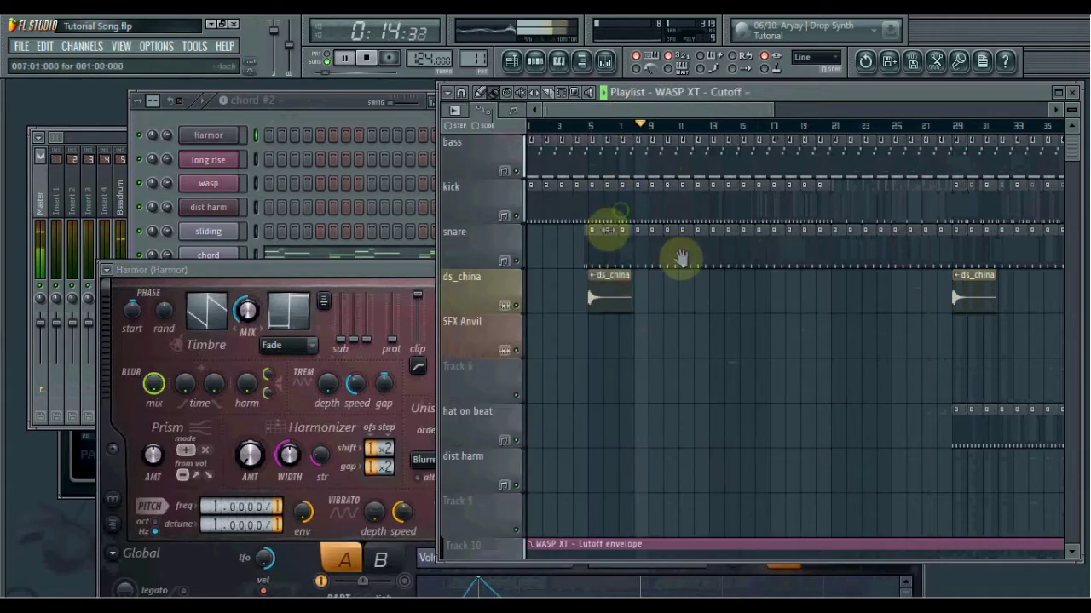
key(space)
- Add the yamaha synth sy22 SF2 soundfont from the SOUNDFONTS sample folder as a new channel above Harmor
click(345, 103)
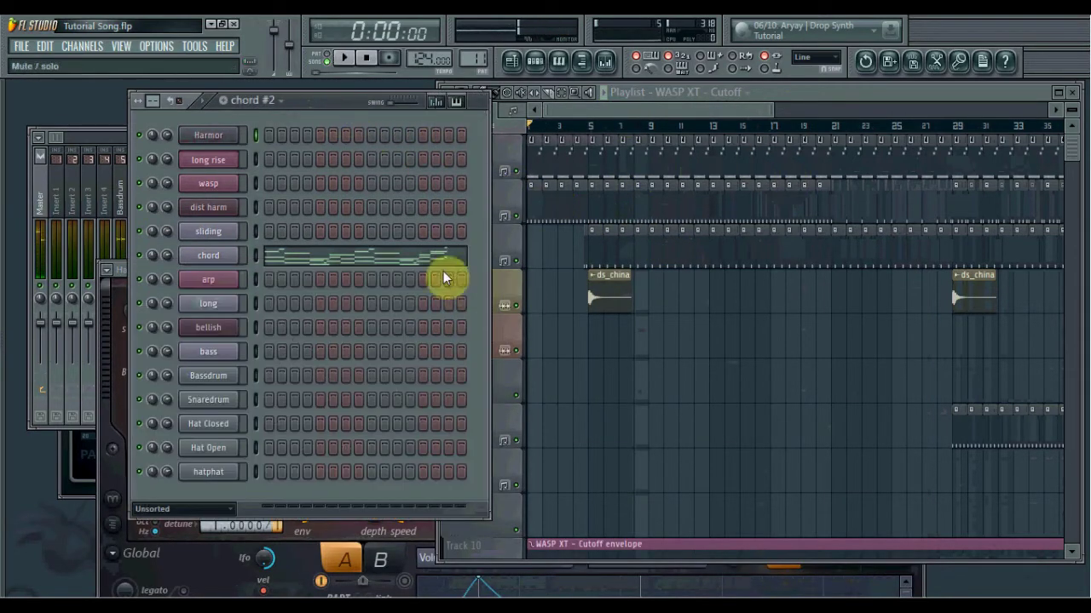
mouse_move(12, 305)
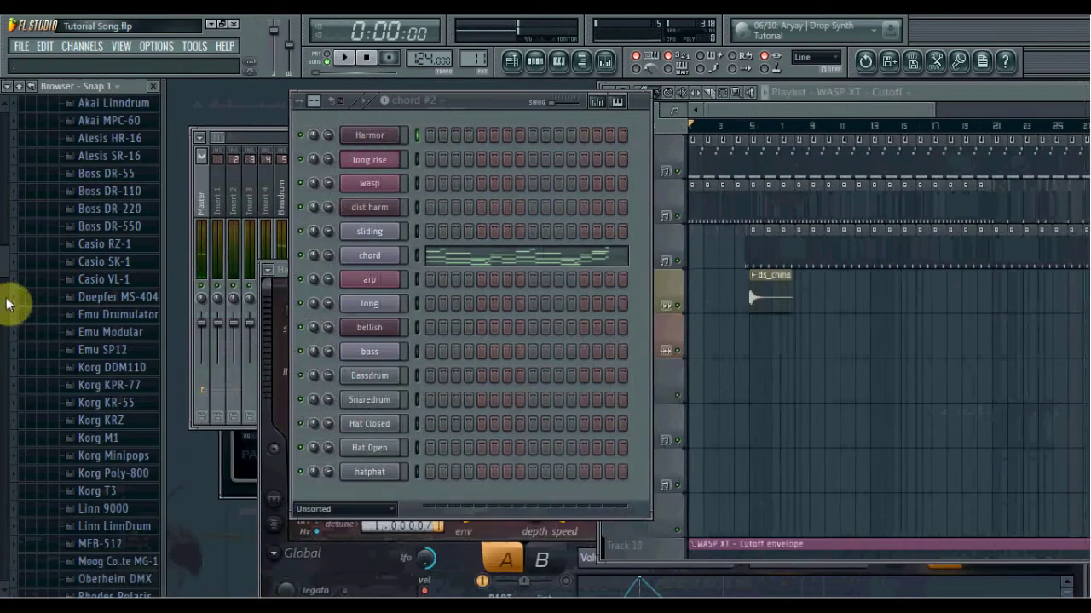
scroll(86, 316, up, 5)
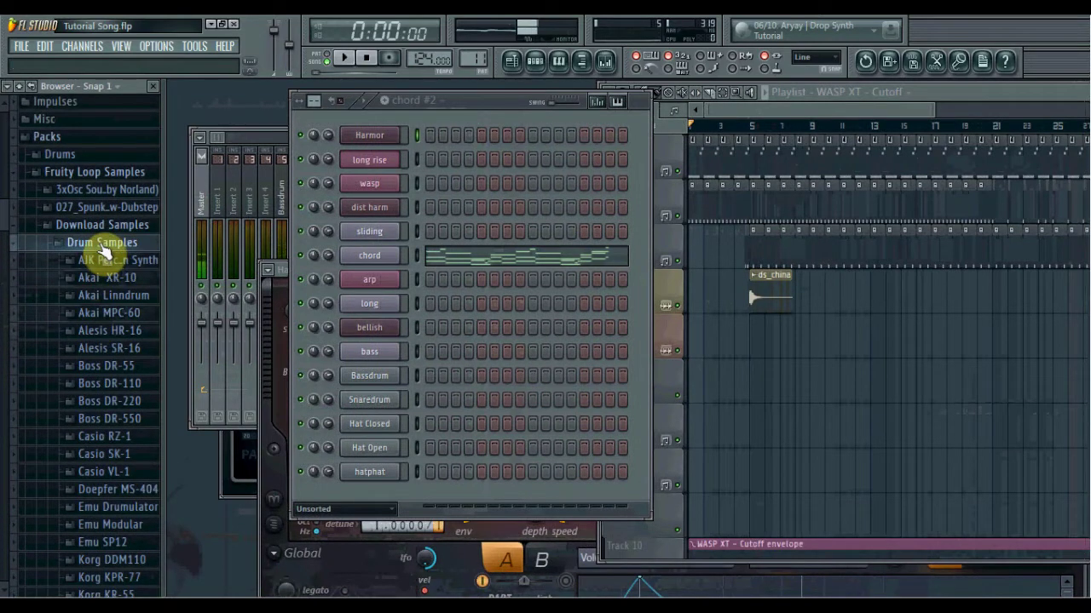
click(103, 247)
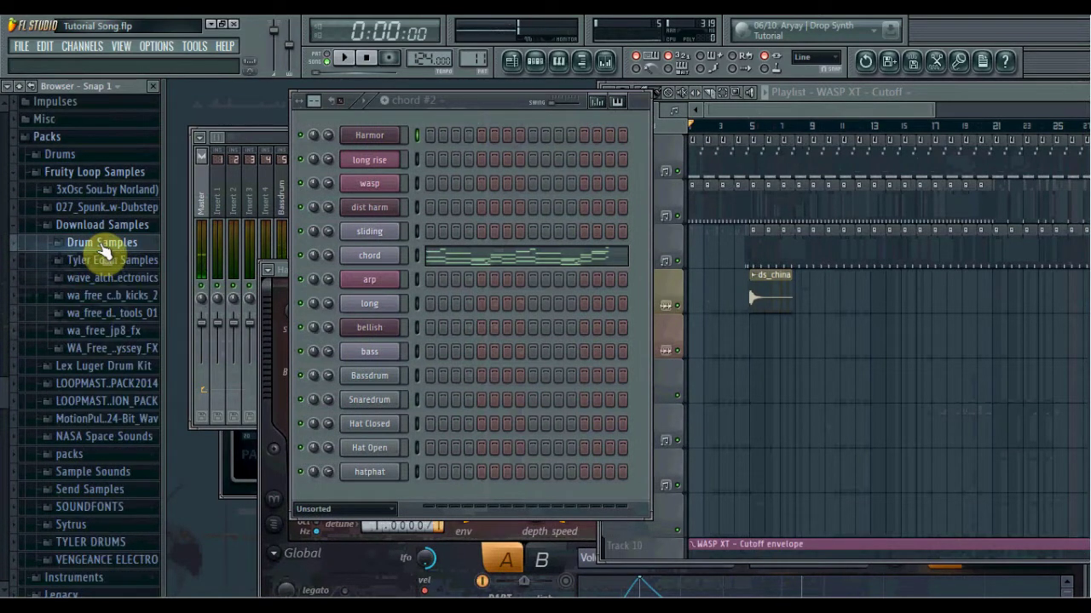
click(104, 227)
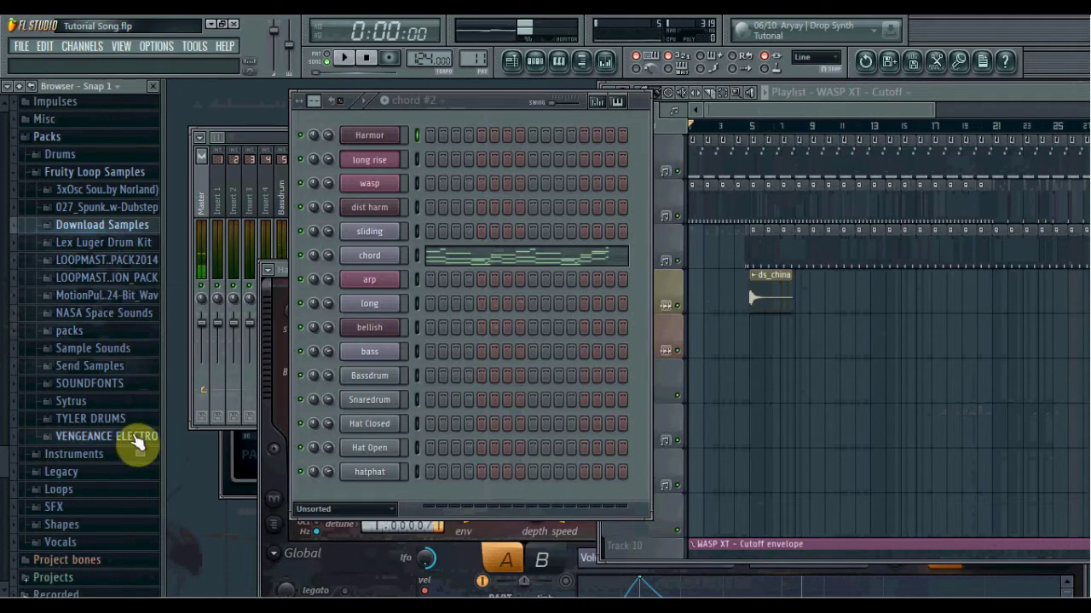
click(134, 388)
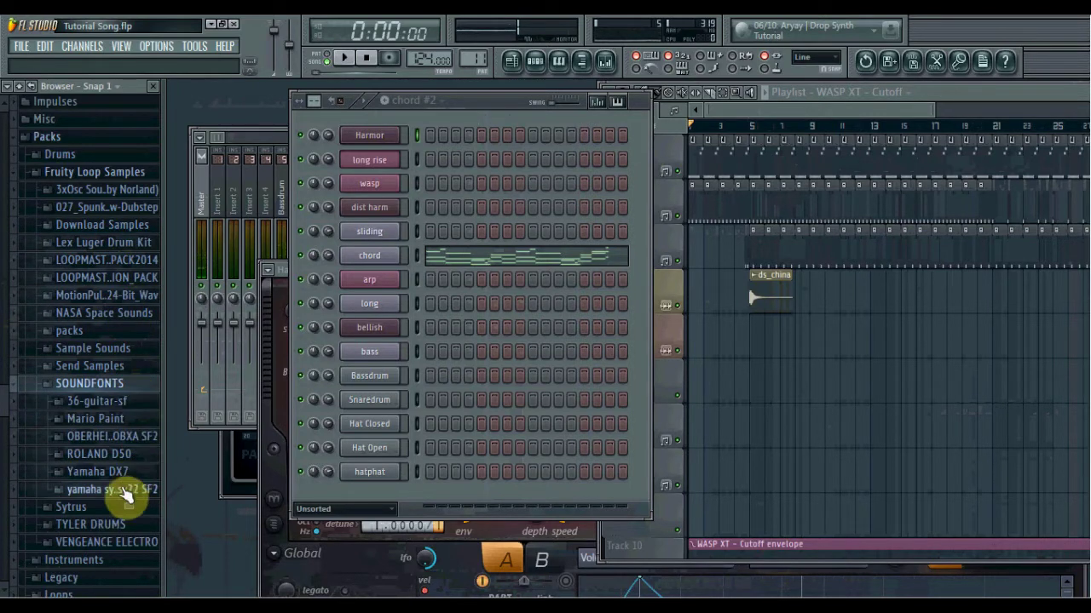
drag(119, 493, 219, 134)
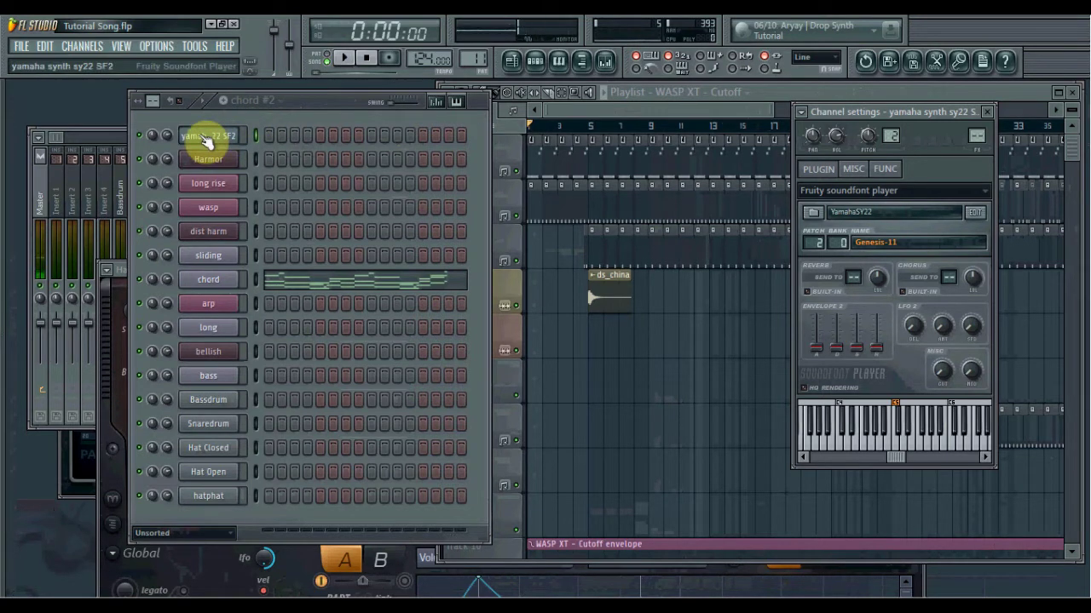
- Set the new yamaha soundfont channel's patch to Funk Bass-57
click(206, 141)
click(206, 141)
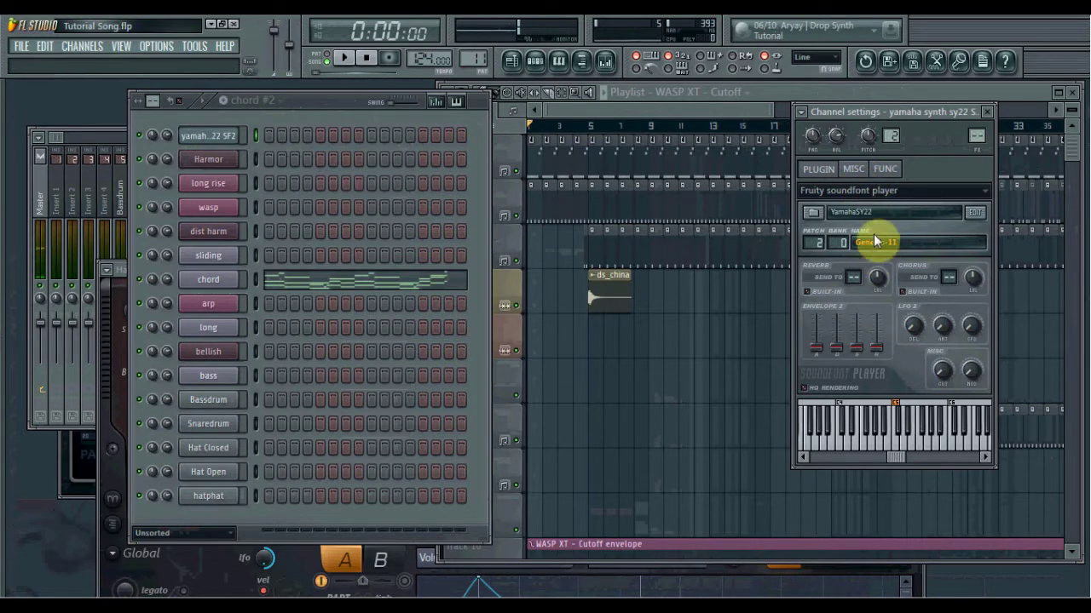
click(892, 246)
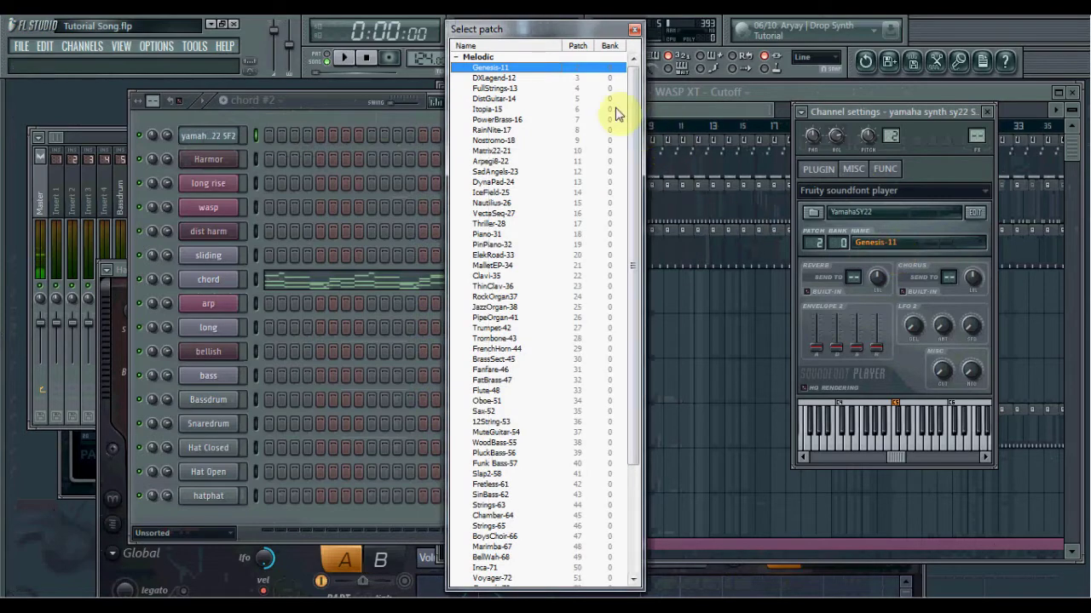
drag(632, 113, 631, 196)
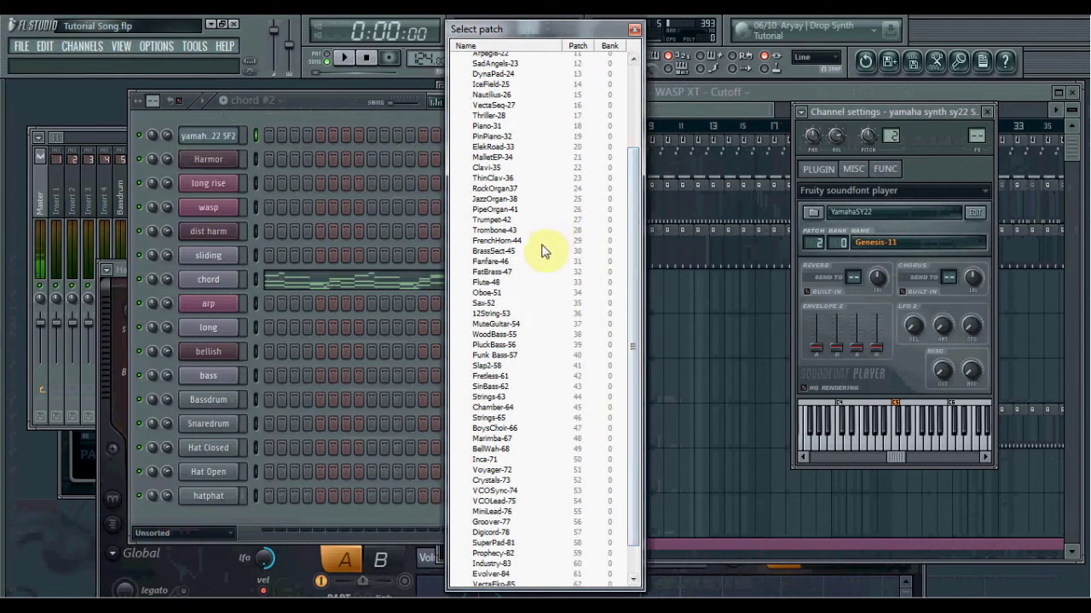
click(508, 354)
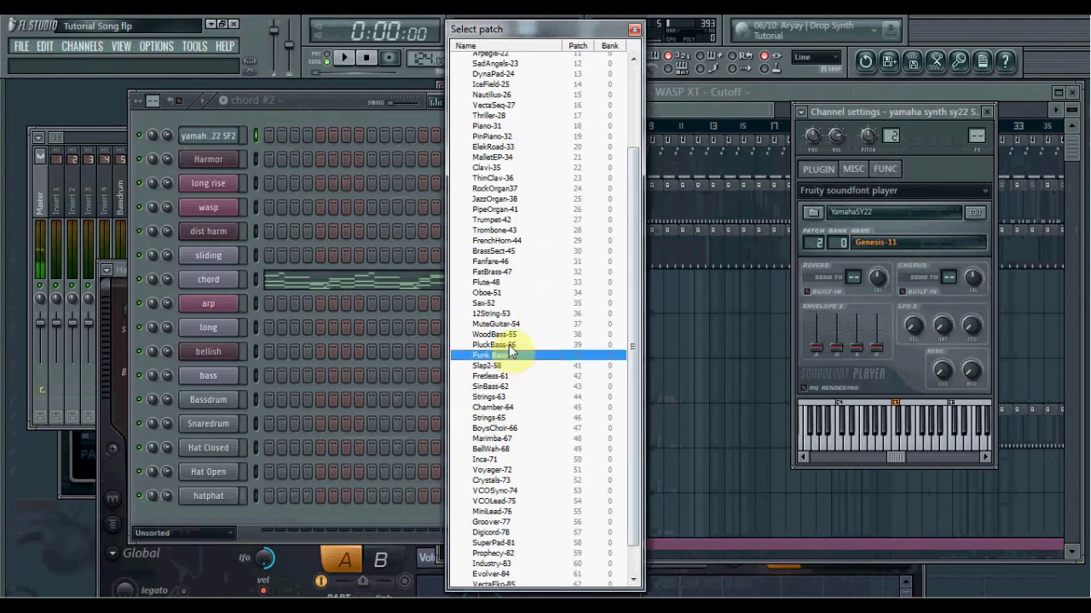
double_click(508, 345)
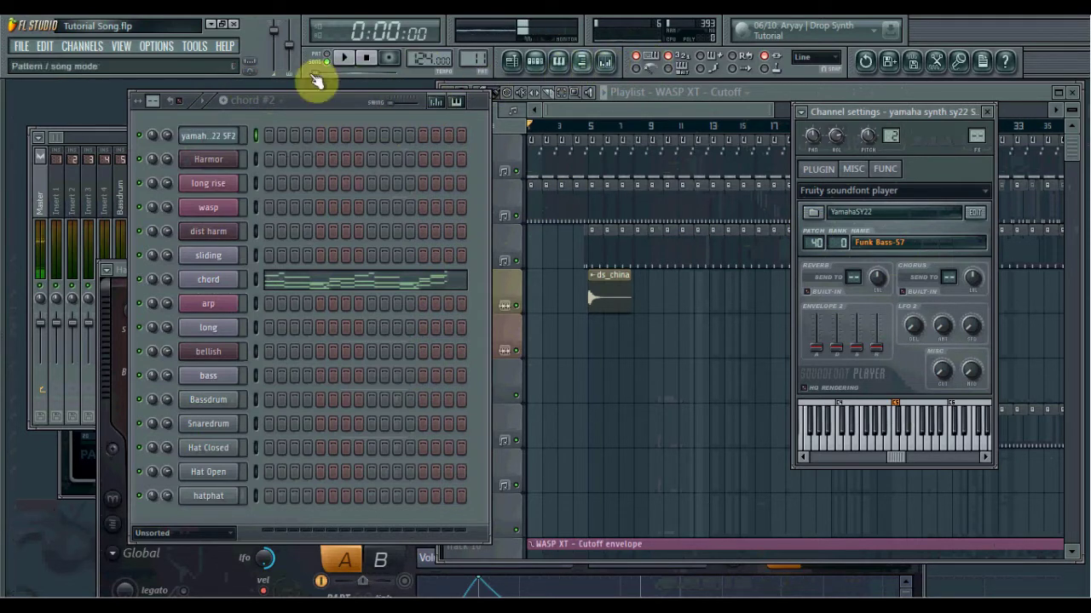
- Create a new empty pattern and name it "slappy"
click(222, 100)
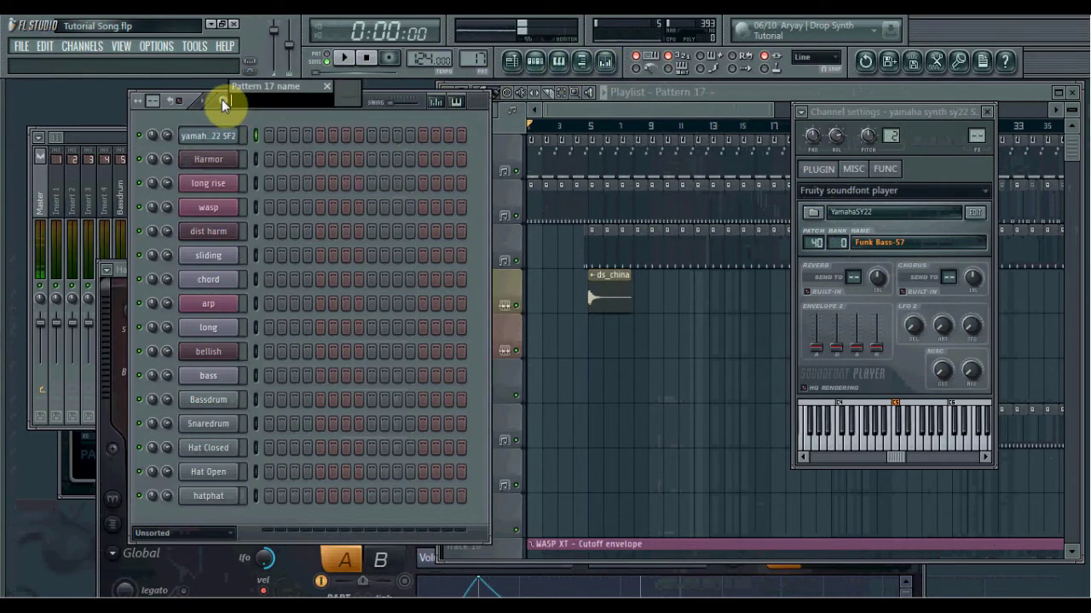
text(slappy)
key(Return)
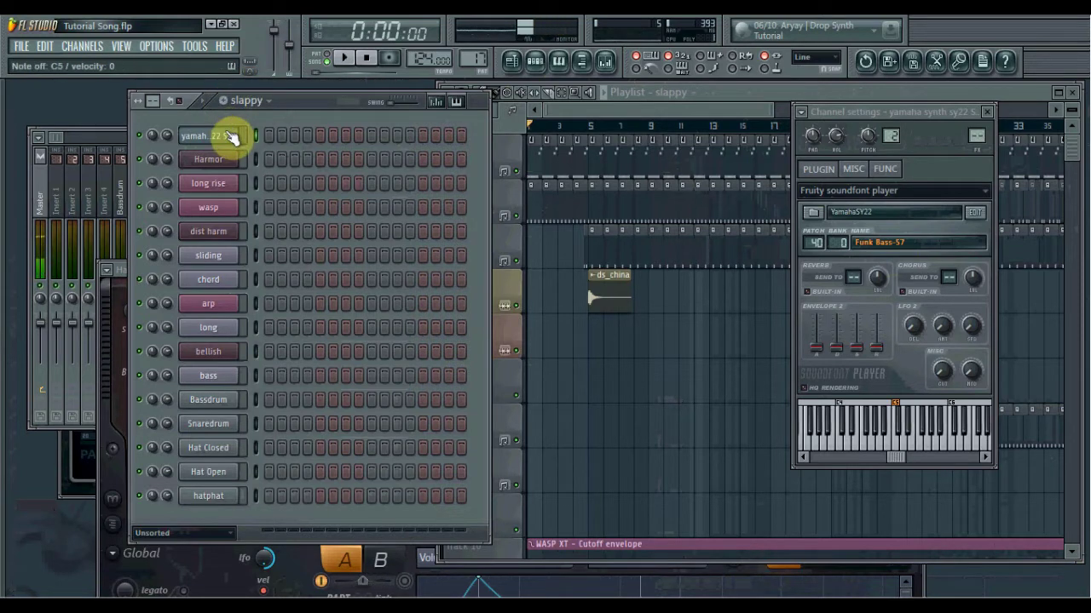
- Link the yamaha soundfont channel to mixer insert 31 and move that track to position 24, beside long rise
click(605, 61)
right_click(541, 218)
mouse_move(673, 205)
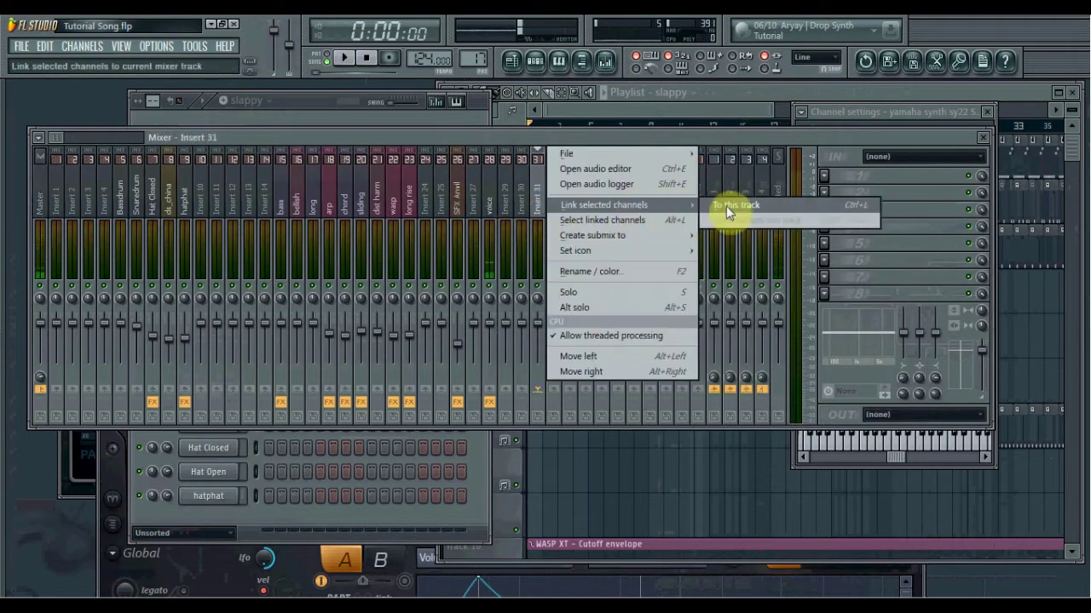
click(750, 210)
key(alt+Left)
key(alt+Left)
key(alt+Left)
key(alt+Left)
key(alt+Left)
key(alt+Left)
key(alt+Left)
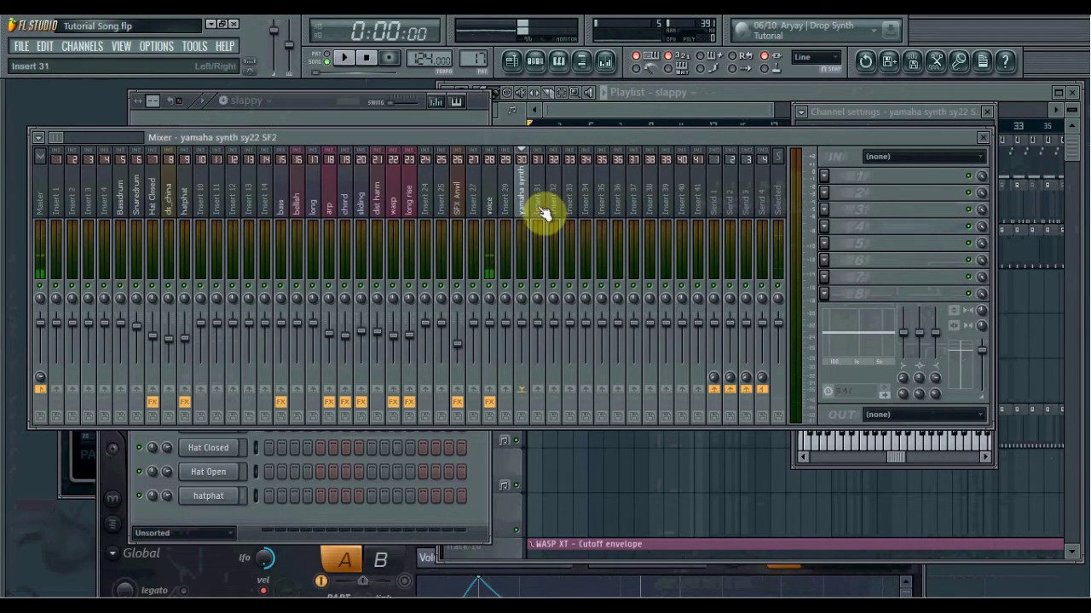
- Load Edison in effect slot 4 of the yamaha synth mixer track and record a Funk Bass note on input
click(916, 173)
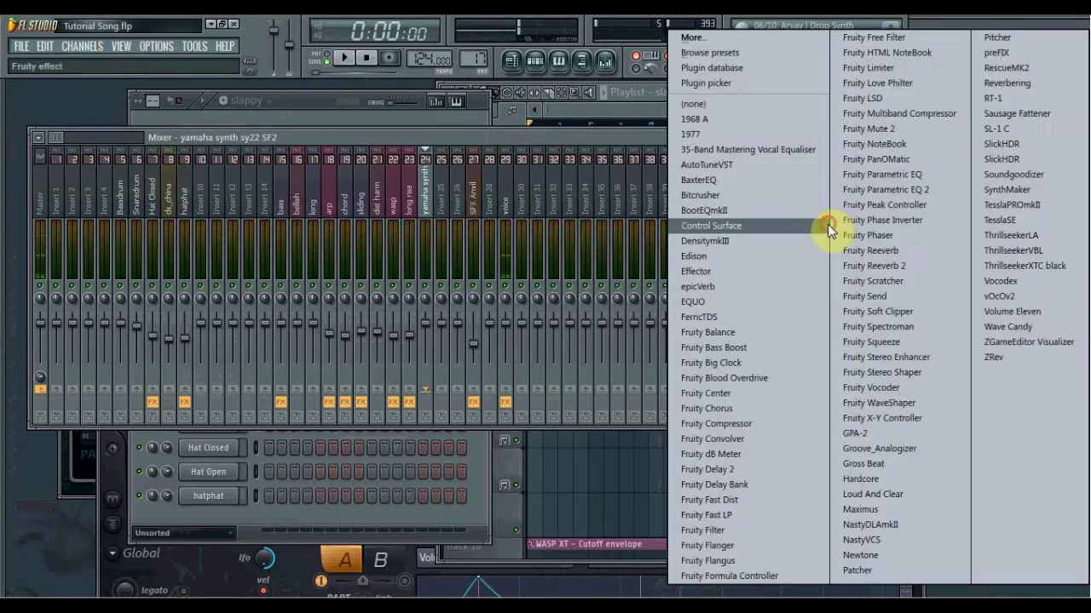
click(761, 258)
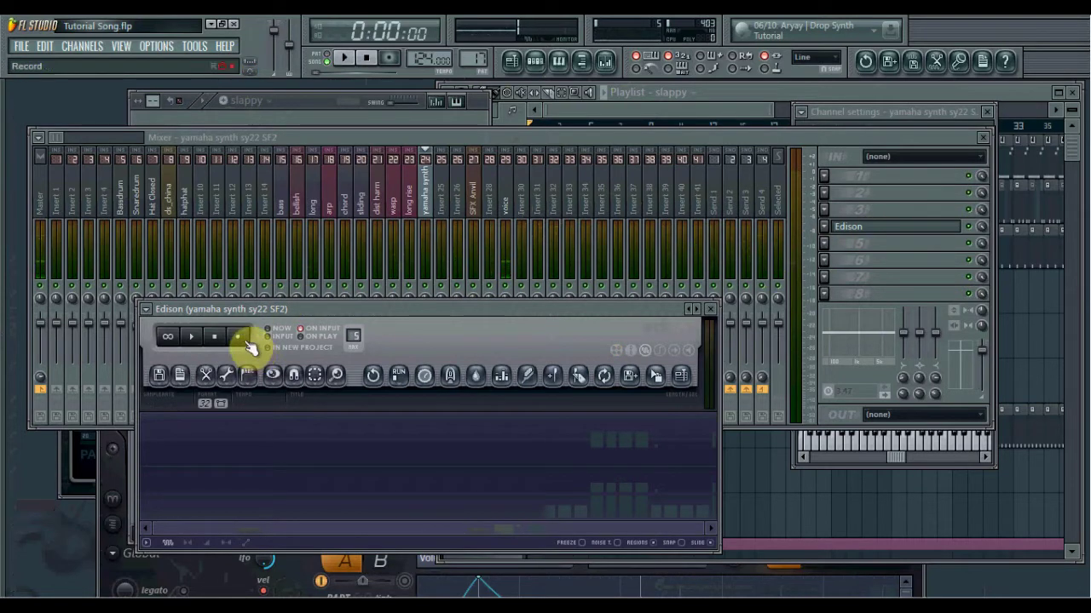
click(294, 102)
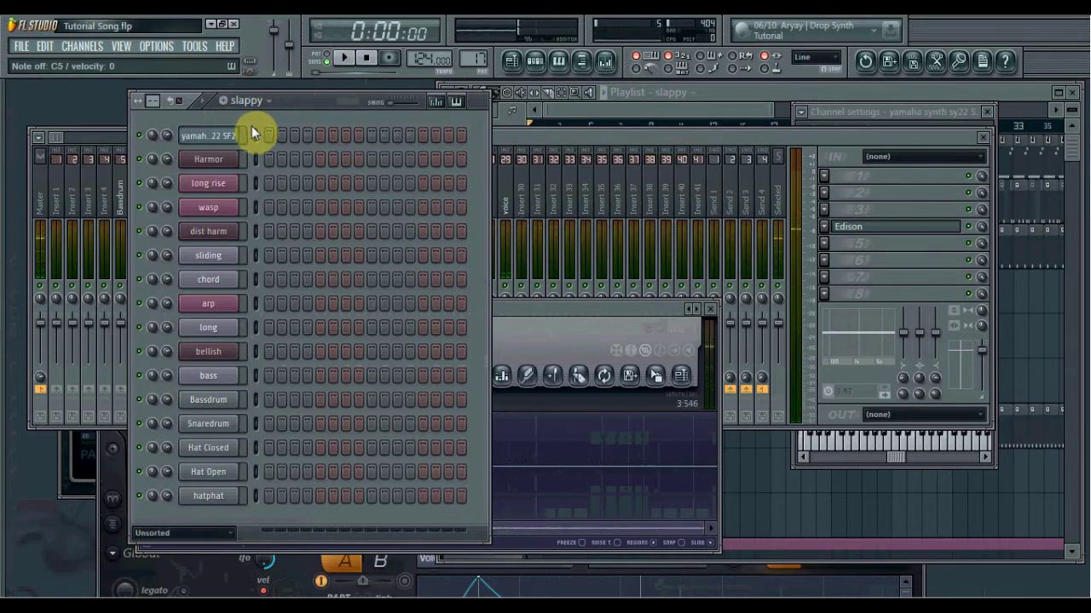
click(619, 135)
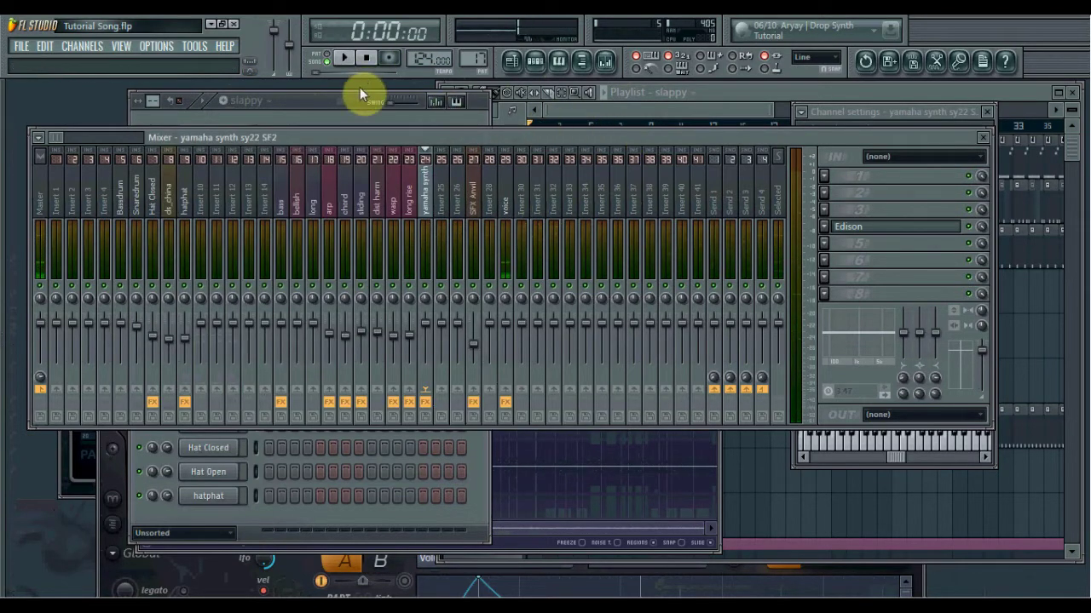
click(876, 228)
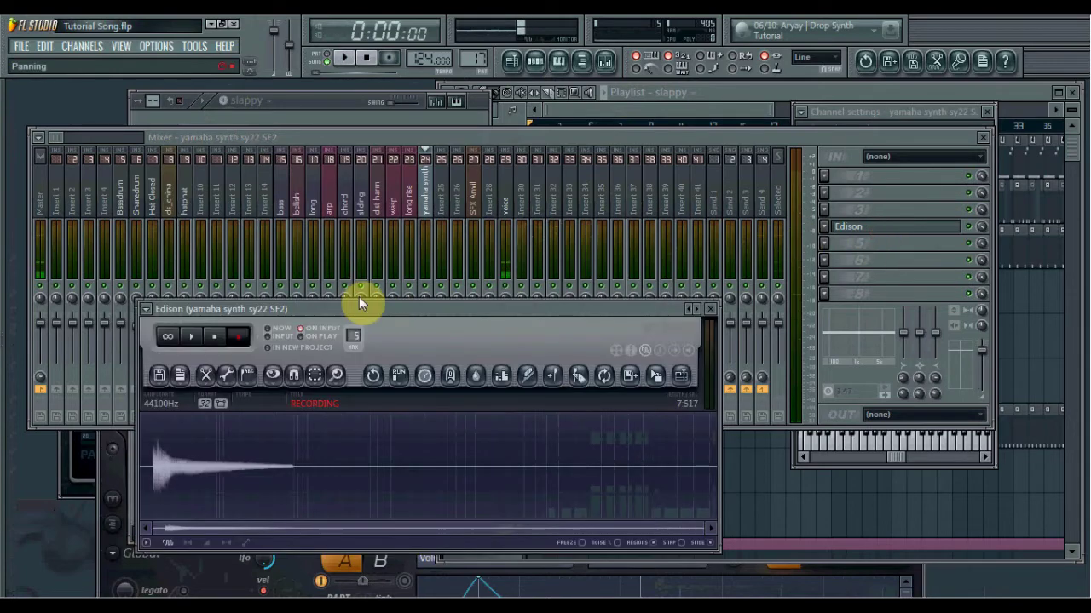
- Record a second note from the yamaha soundfont channel into Edison and stop the recording
click(316, 98)
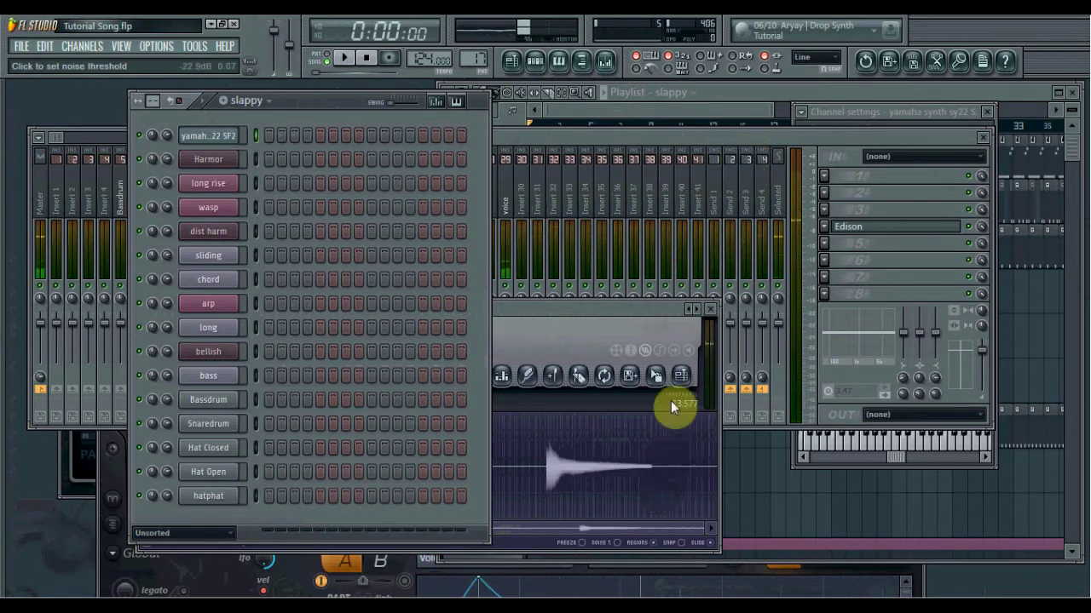
click(660, 139)
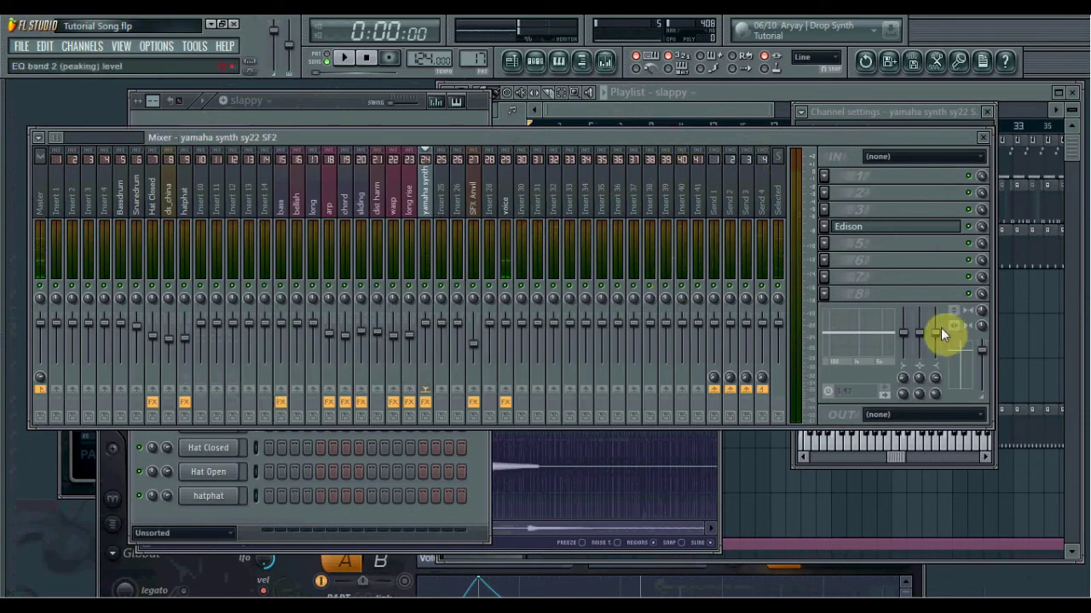
click(955, 228)
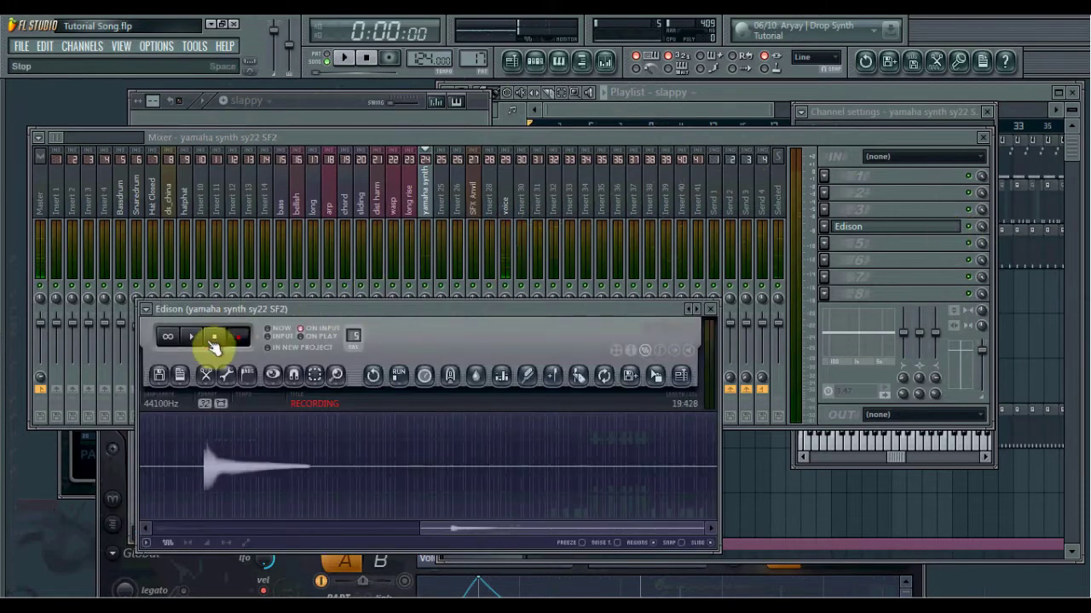
- Delete about the first 10.4 seconds of the Edison recording, containing the first note
drag(441, 474, 24, 493)
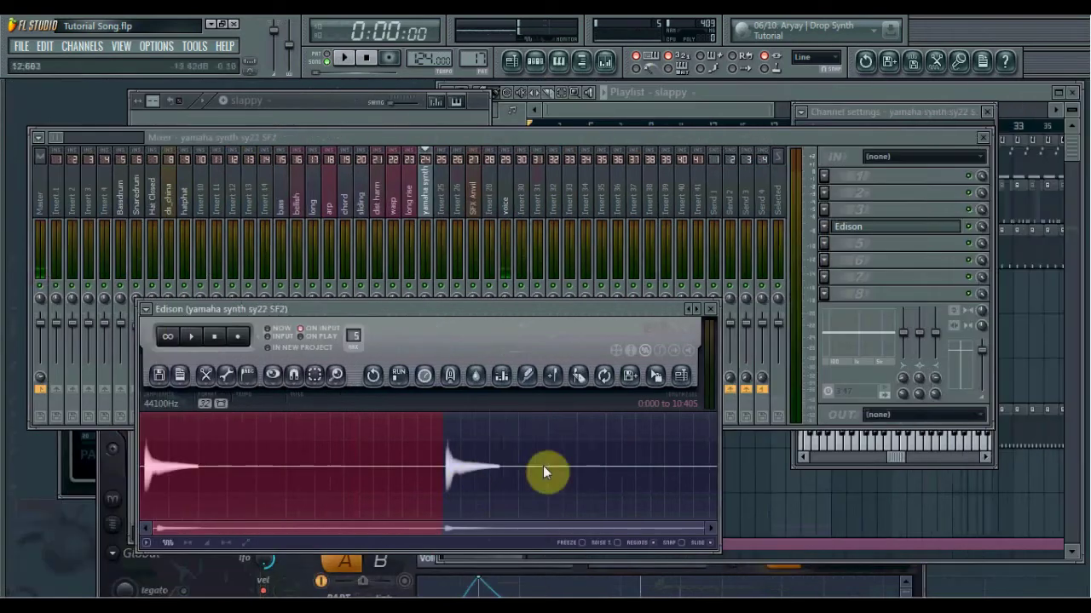
drag(477, 309, 592, 250)
key(Delete)
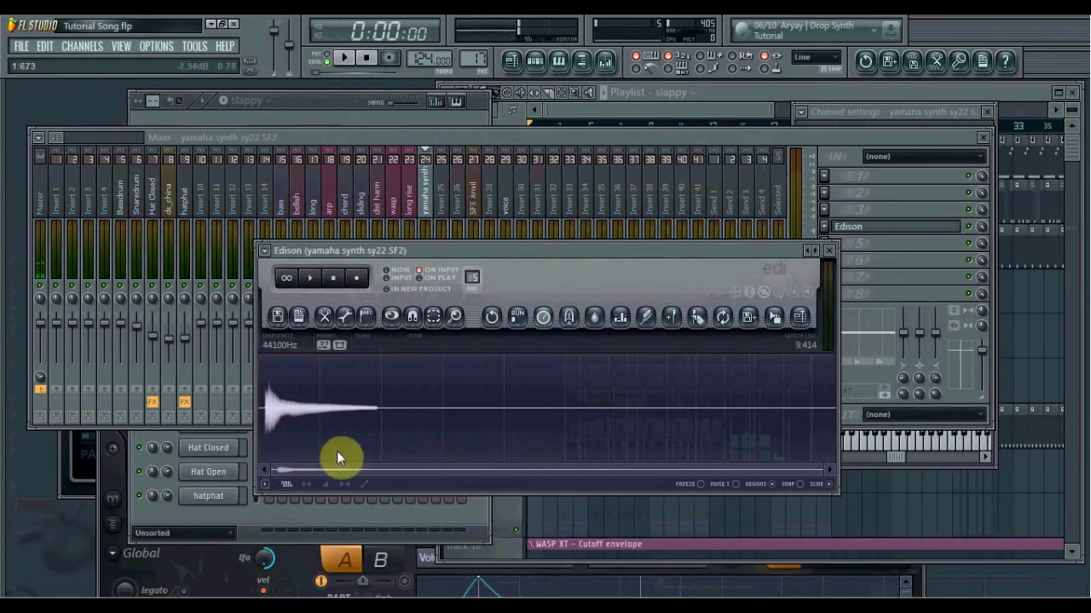
- Delete about the first 0.114 seconds of silence before the note in the Edison recording
scroll(265, 434, up, 3)
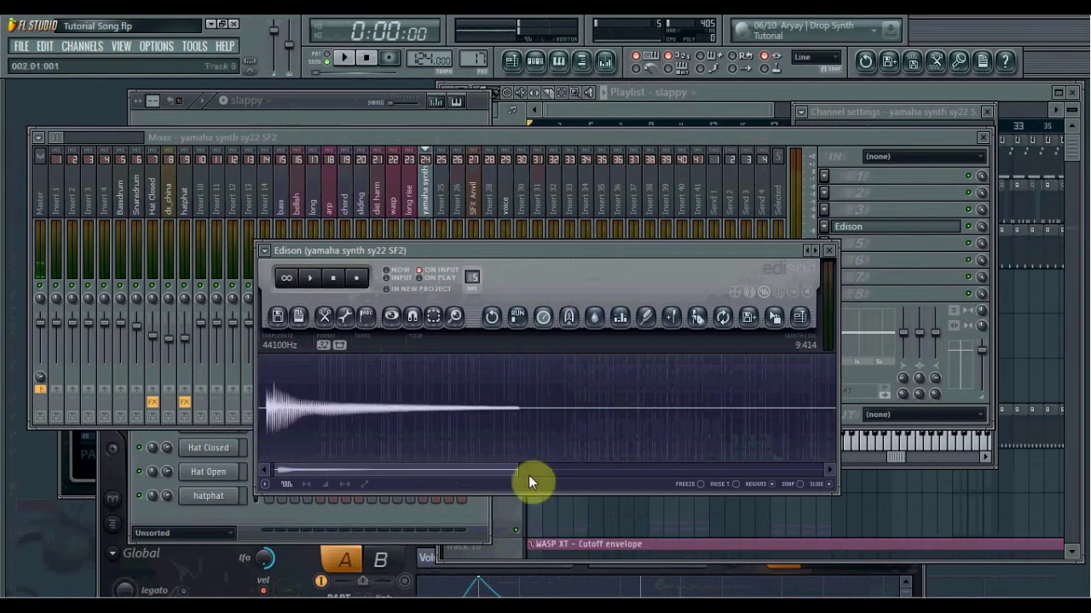
drag(520, 473, 309, 497)
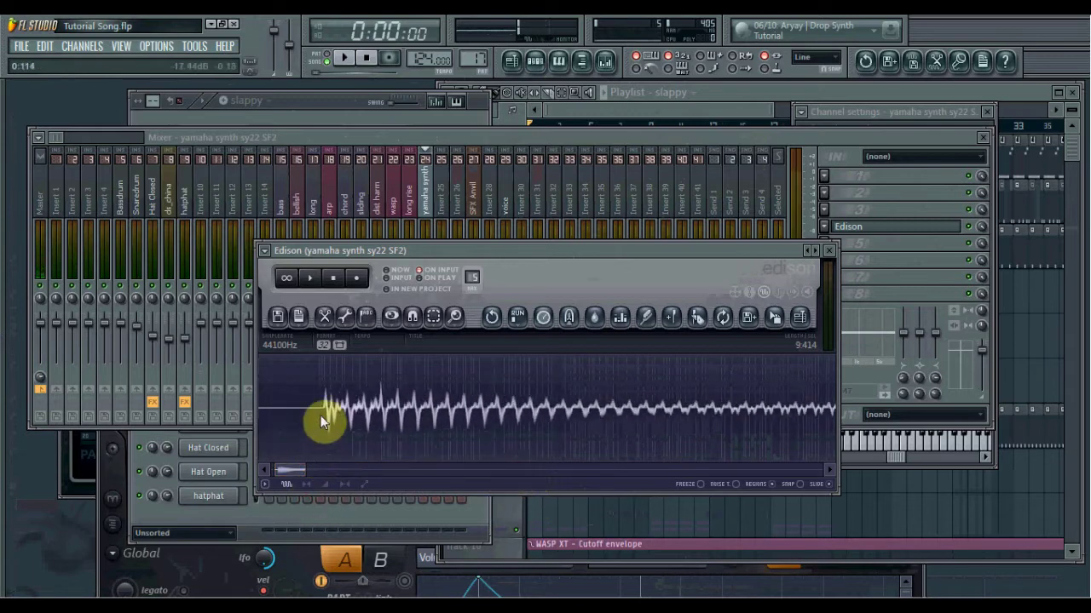
drag(319, 416, 90, 420)
key(Delete)
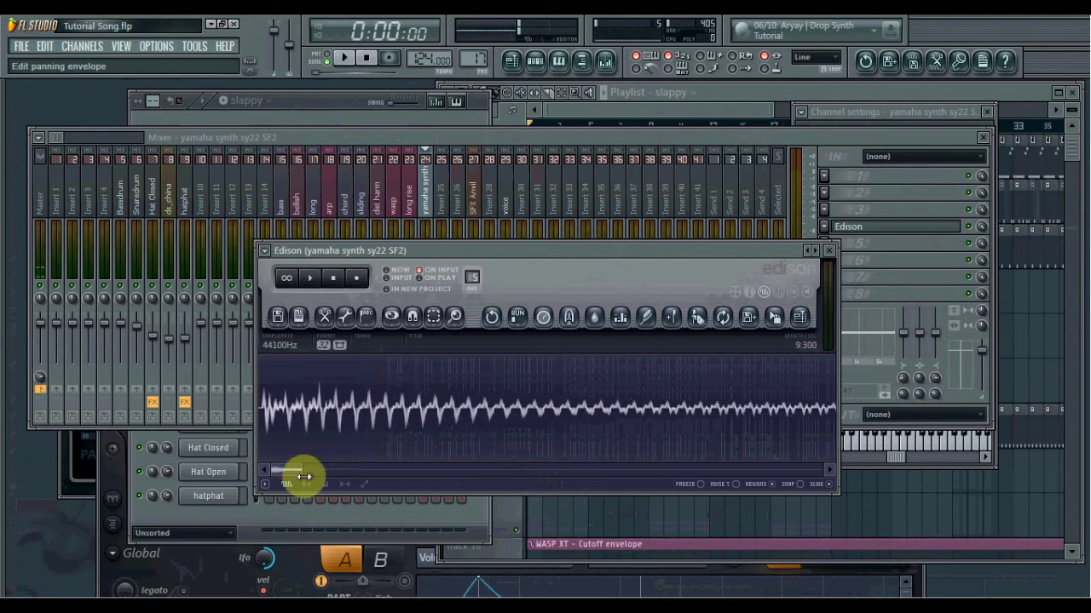
- Delete the silent tail of the Edison recording from about 1.815 seconds to the end
drag(300, 471, 823, 474)
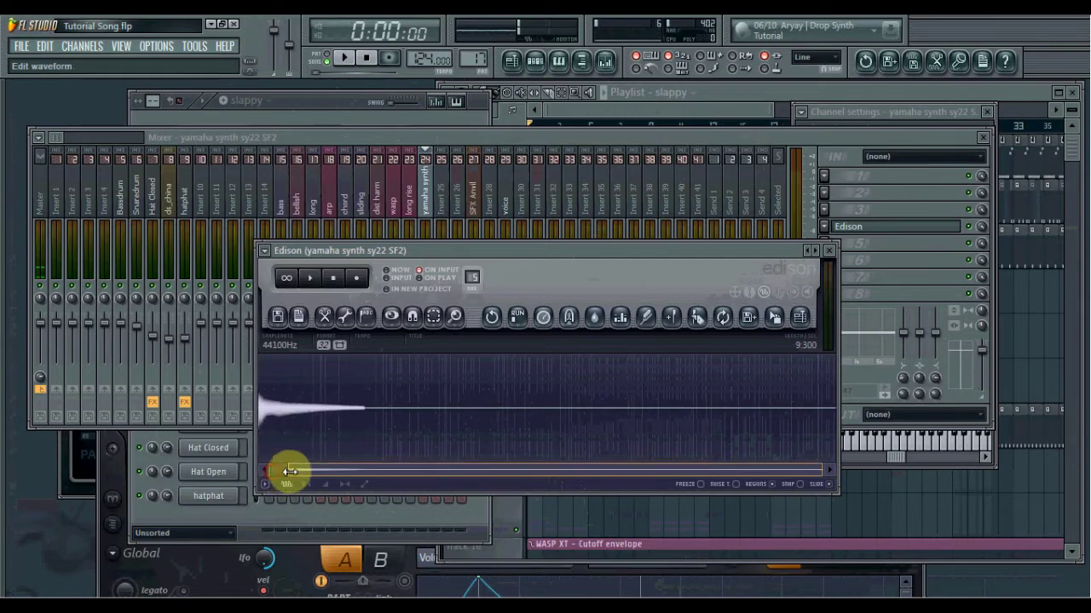
drag(356, 409, 976, 497)
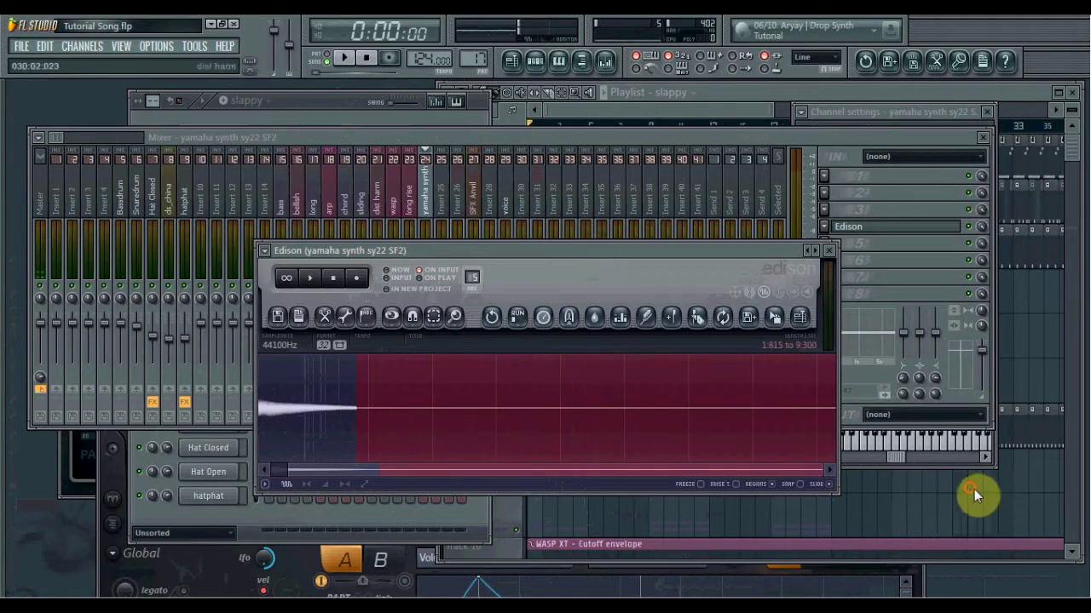
key(Delete)
- Open the Harmor channel's synth, arrange its window alongside Edison, and load the Default preset
drag(409, 249, 545, 246)
click(331, 110)
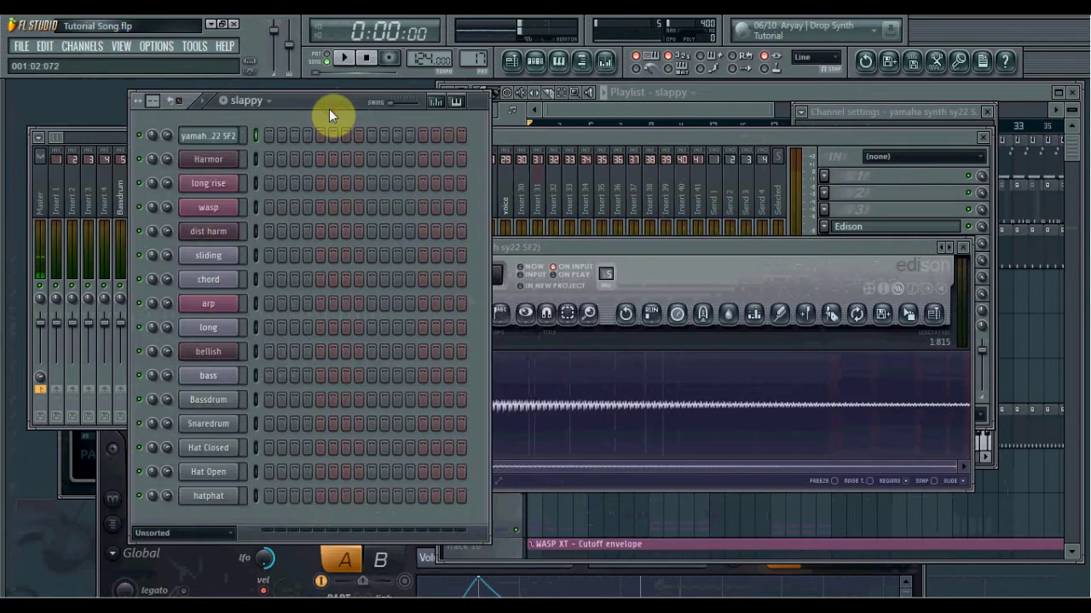
click(236, 135)
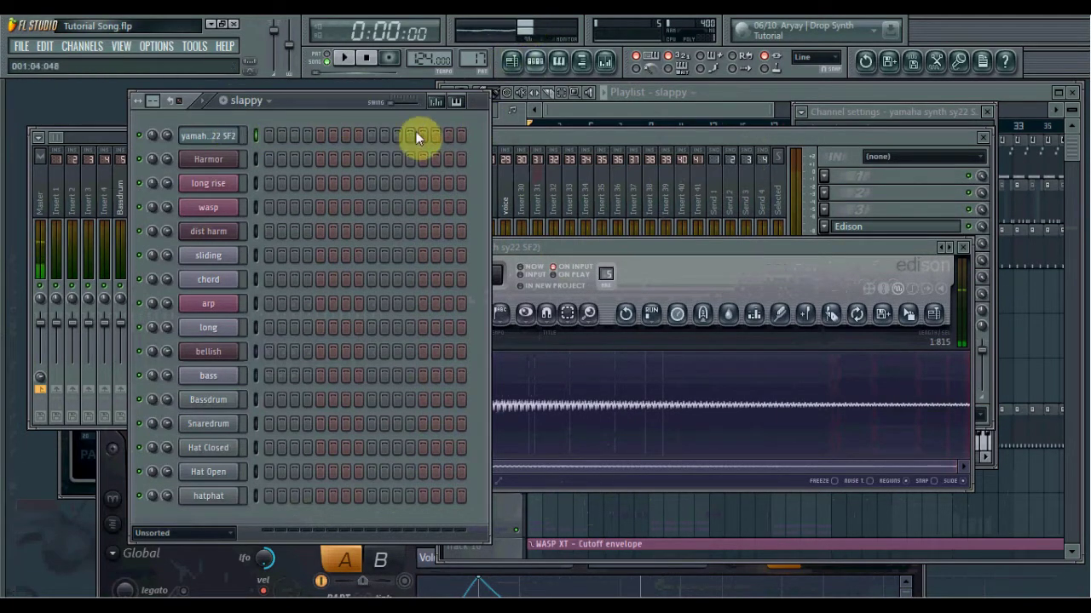
click(229, 160)
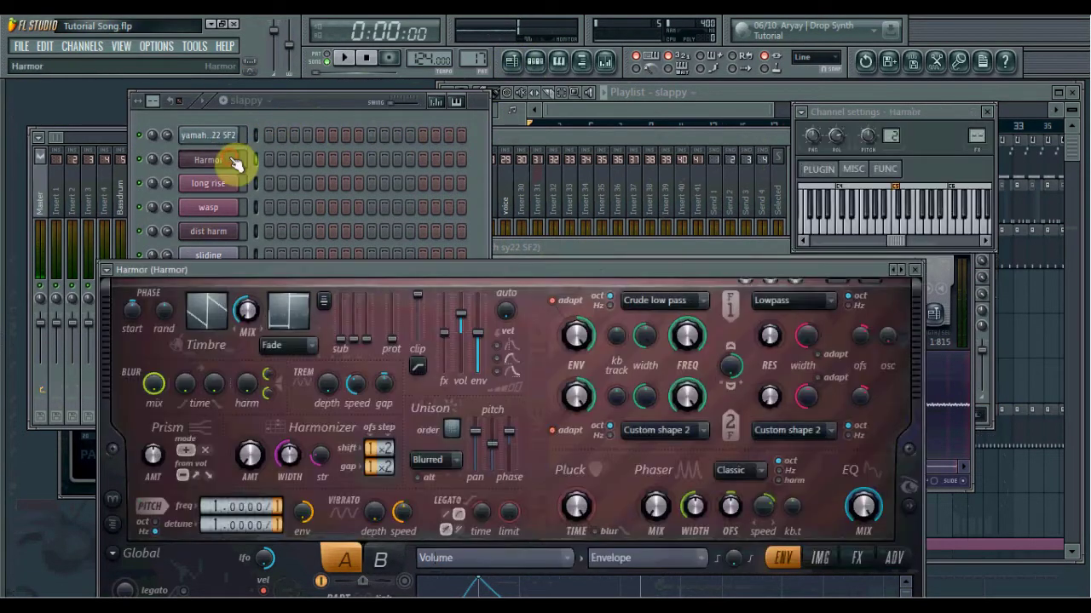
drag(783, 247, 893, 175)
drag(467, 268, 409, 80)
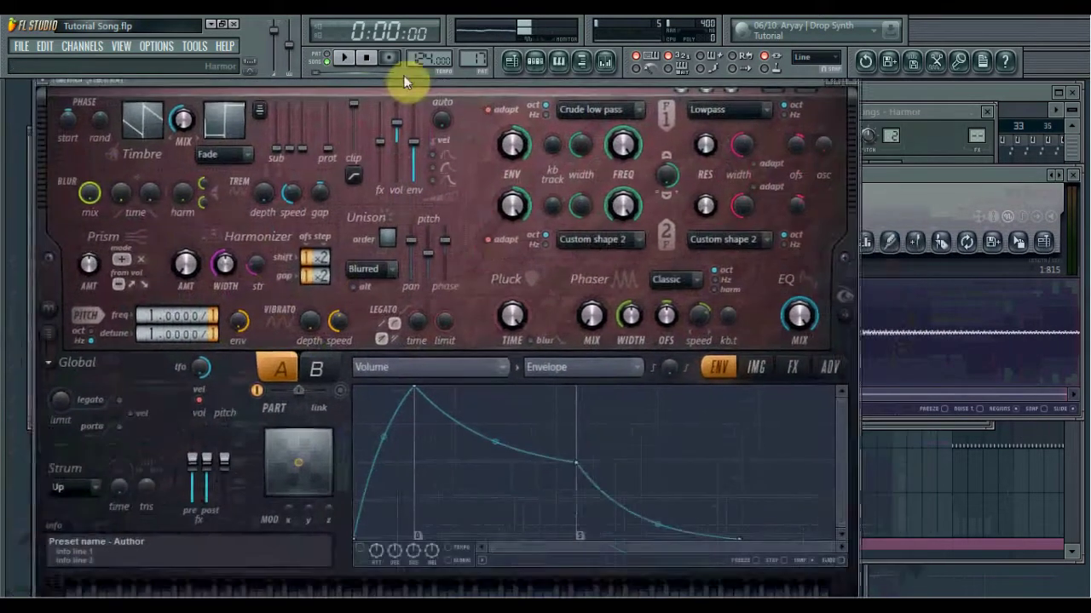
click(949, 187)
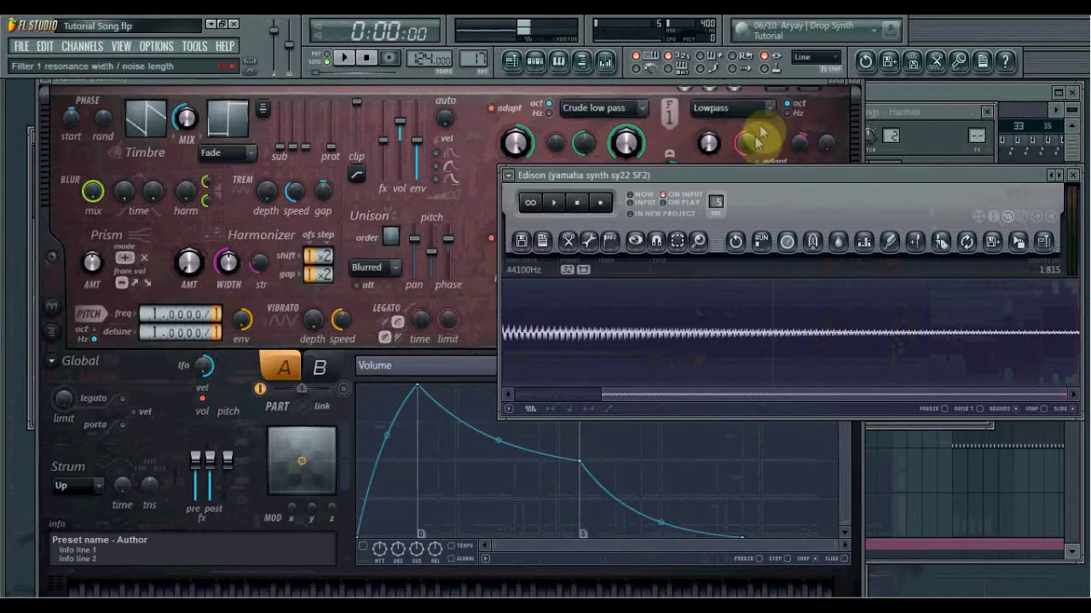
click(792, 84)
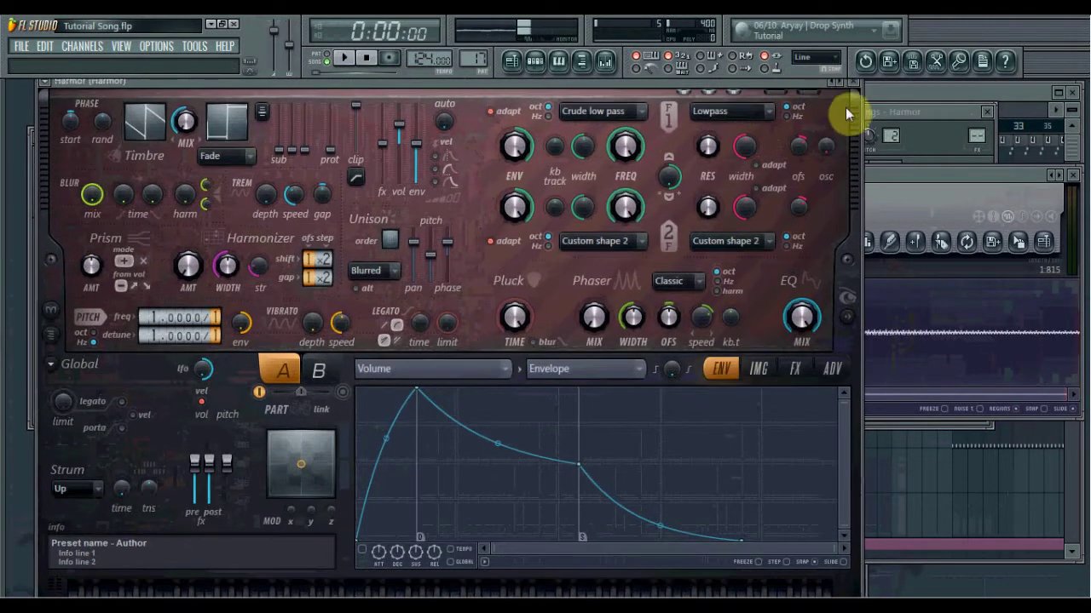
click(846, 94)
click(449, 36)
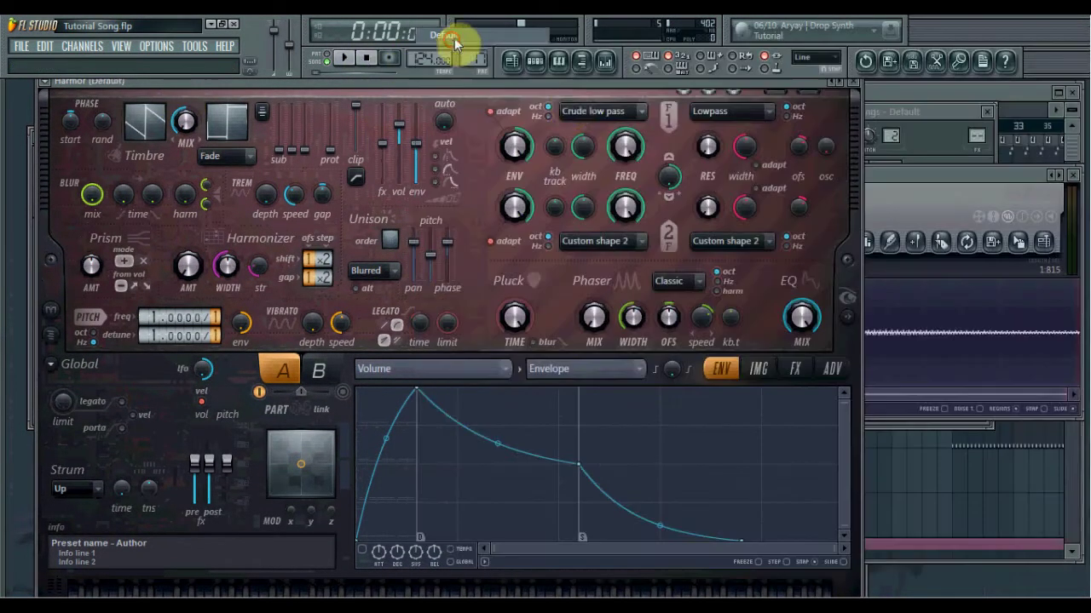
- Load the trimmed bass sample from Edison into Harmor's image section
click(935, 175)
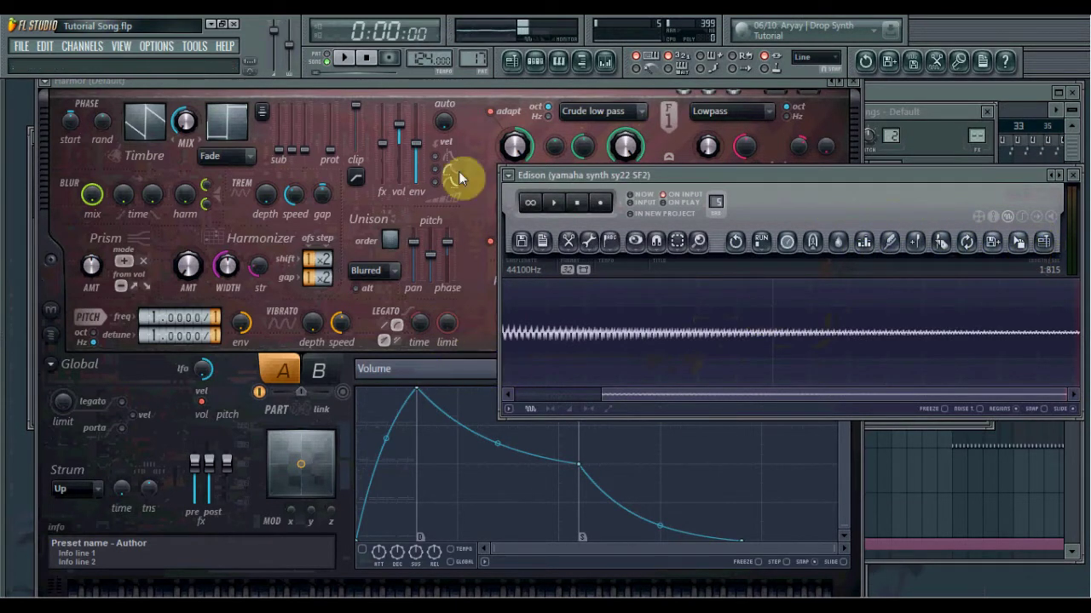
click(499, 97)
click(757, 368)
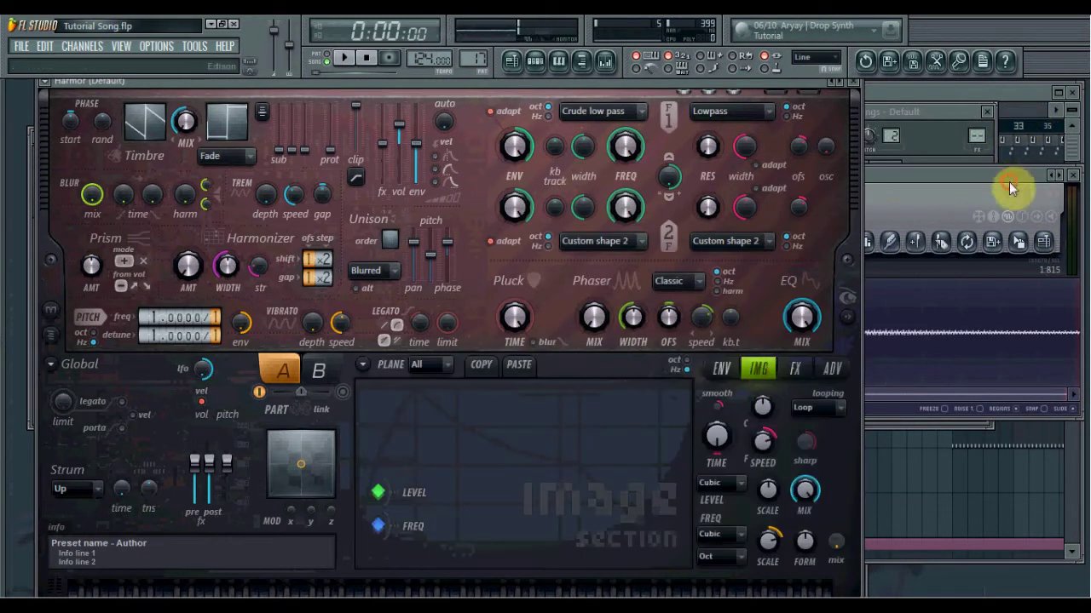
click(1019, 245)
drag(1019, 246, 529, 461)
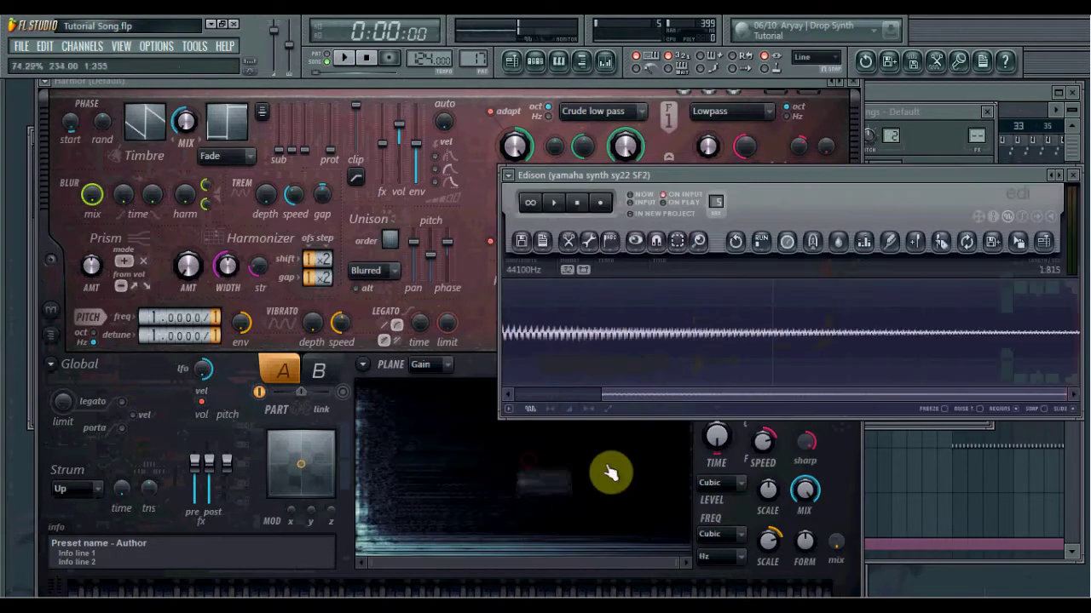
click(504, 81)
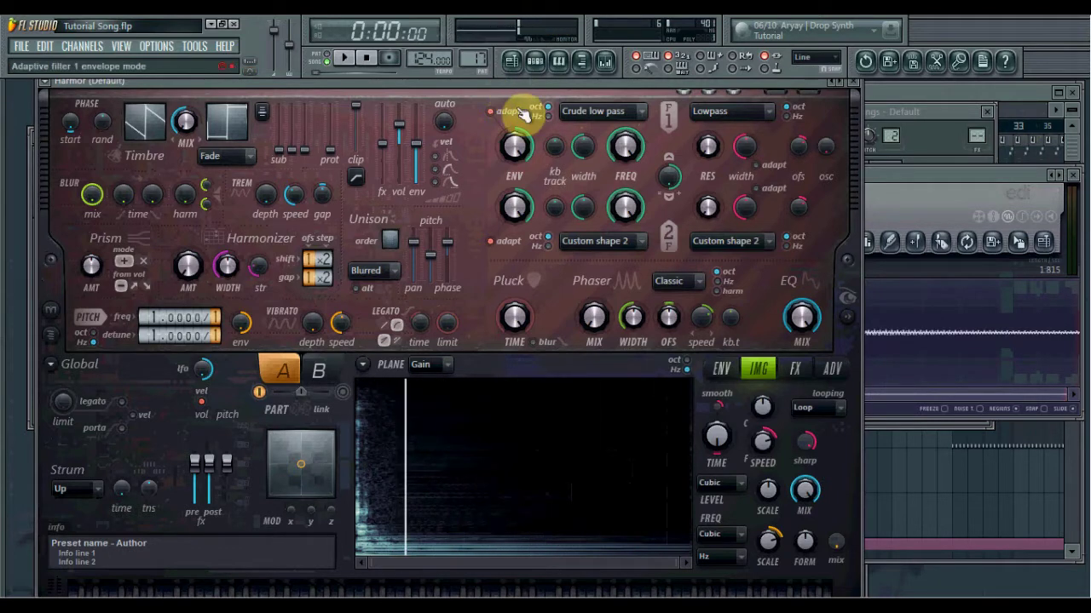
- Define a loop region over roughly the last third of Harmor's image and set its looping mode to Ping pong
drag(590, 533, 697, 537)
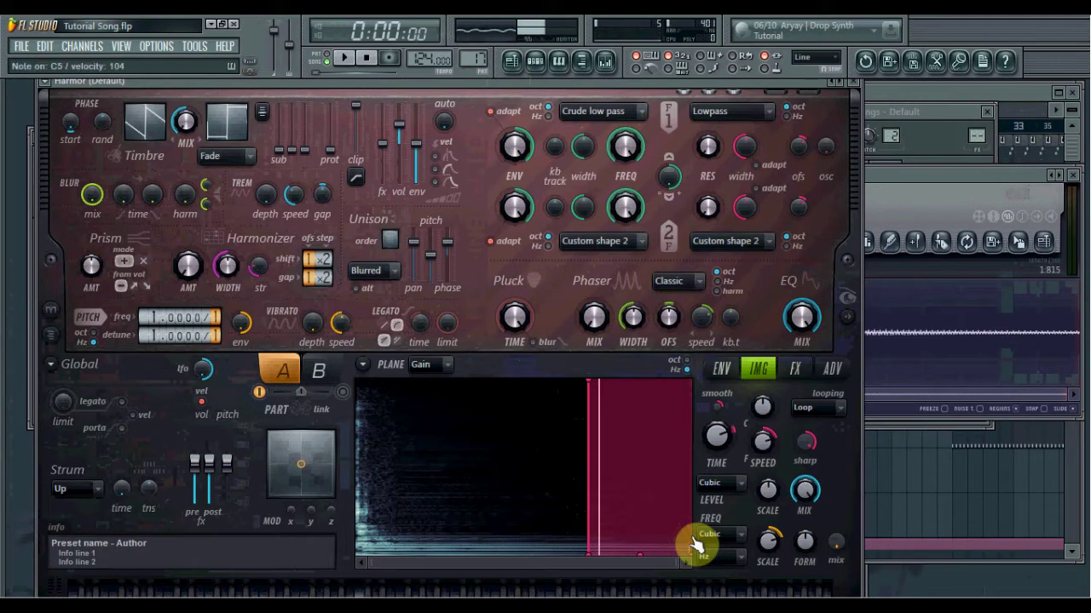
click(812, 408)
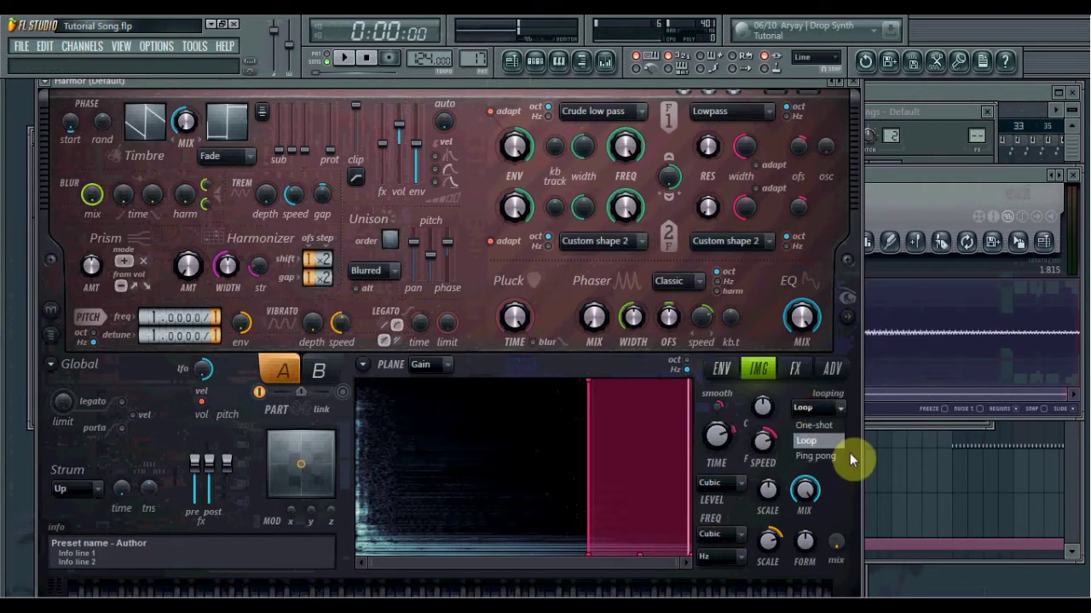
click(816, 457)
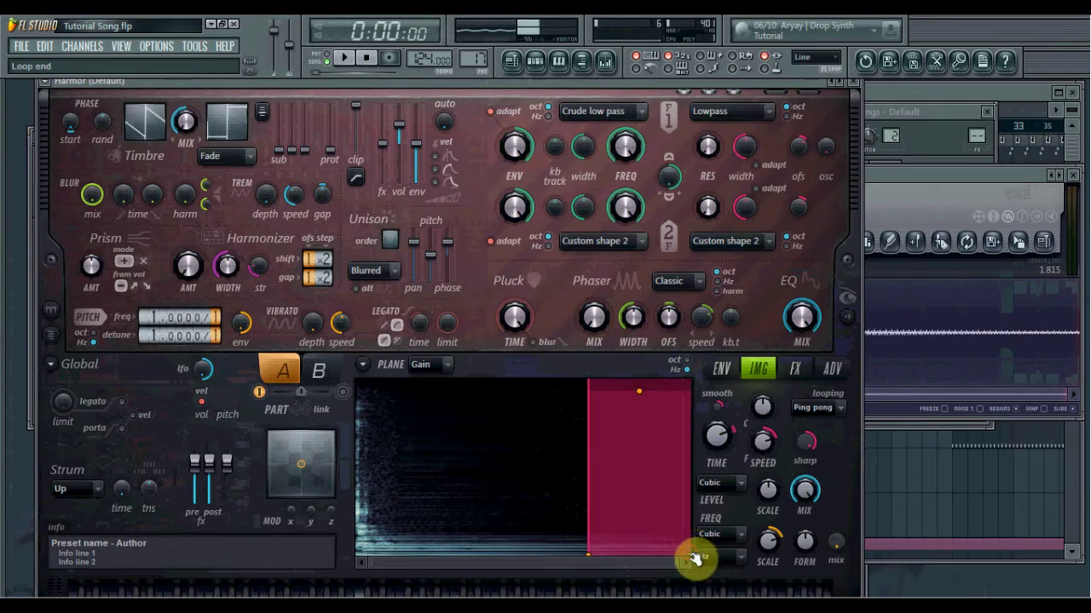
drag(695, 559, 691, 560)
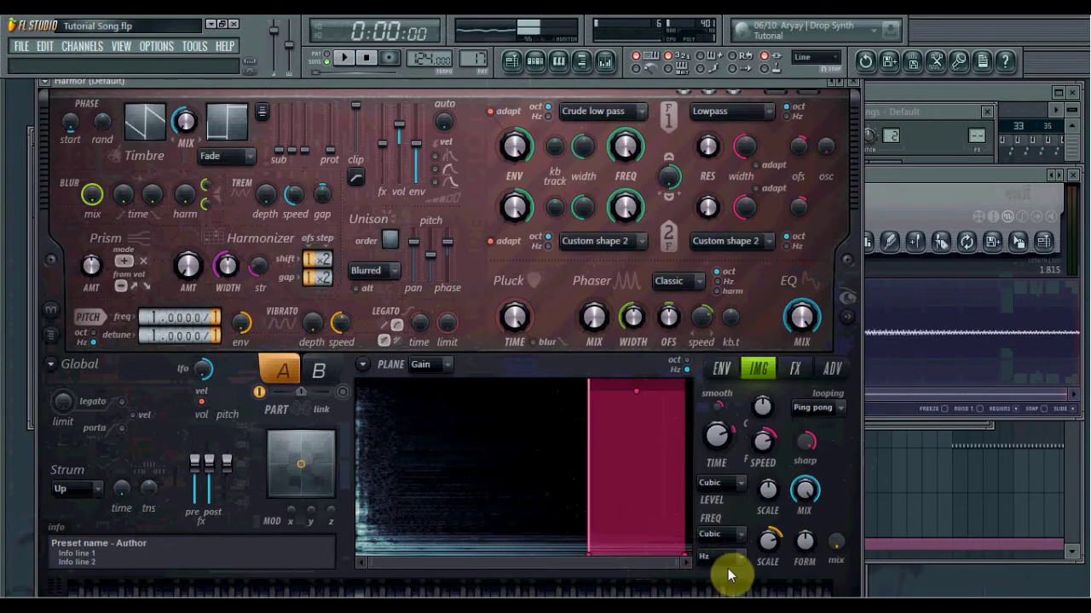
- Reset the image section's time control and raise the image fine speed
right_click(720, 438)
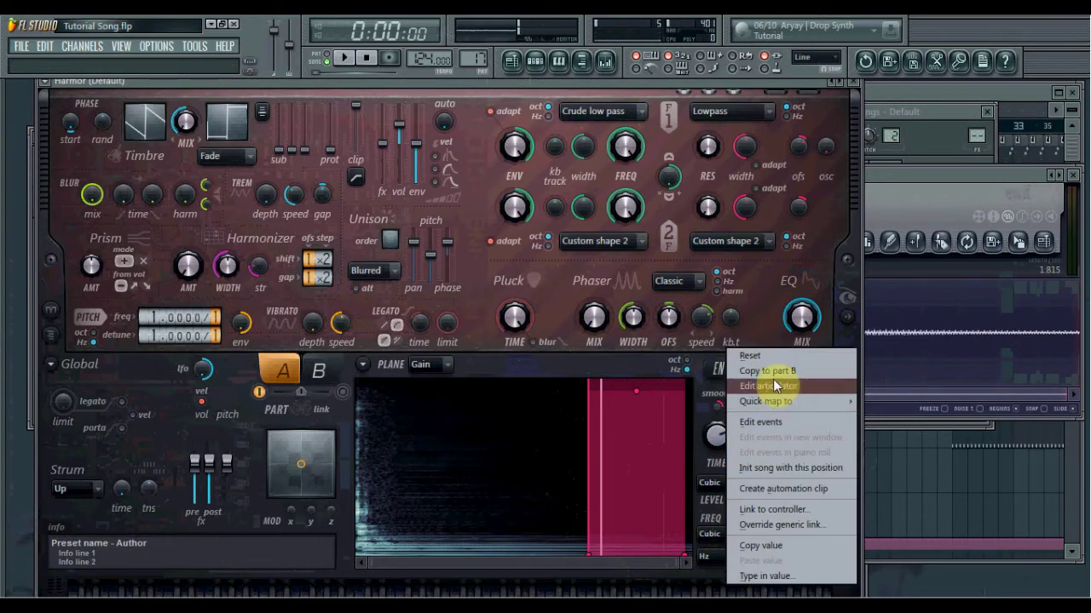
click(785, 366)
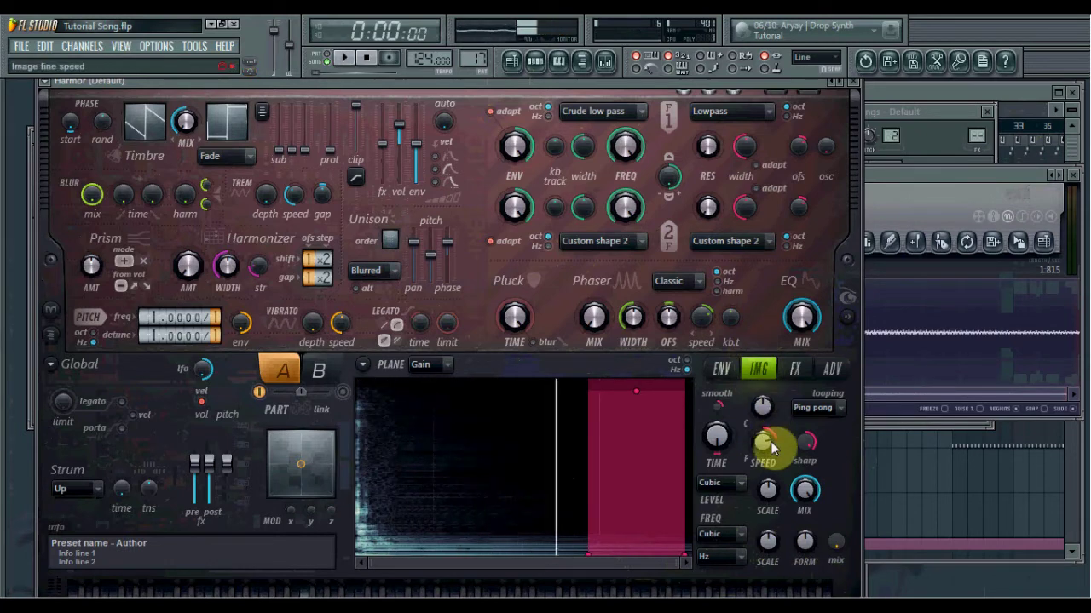
click(771, 447)
drag(771, 446, 771, 426)
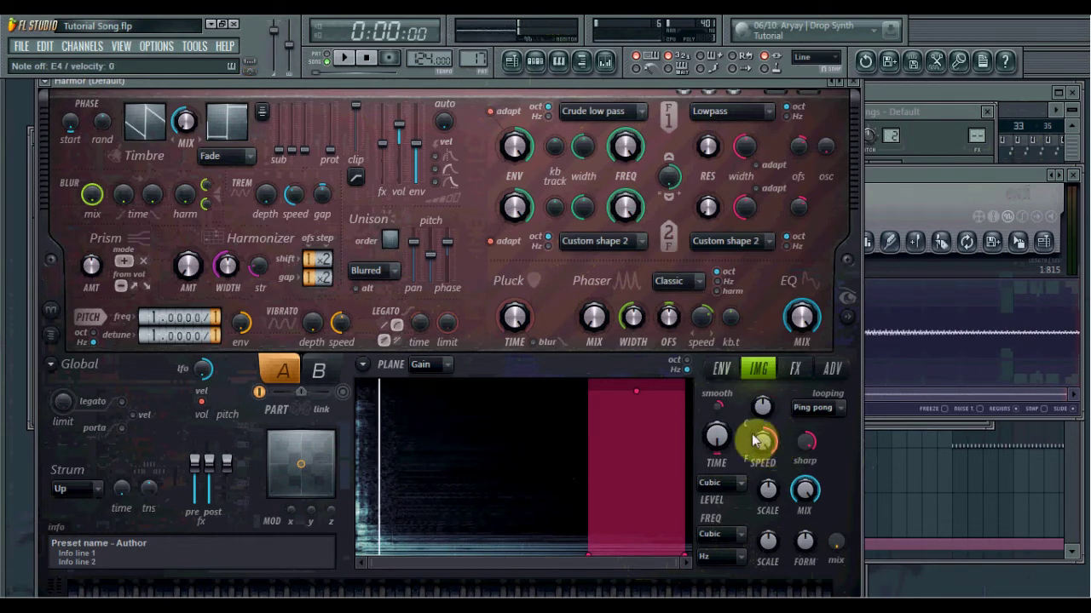
- Set Harmor's unison order to 2 with lower pan and pitch spread, and set the compression to Warming
drag(396, 243, 395, 234)
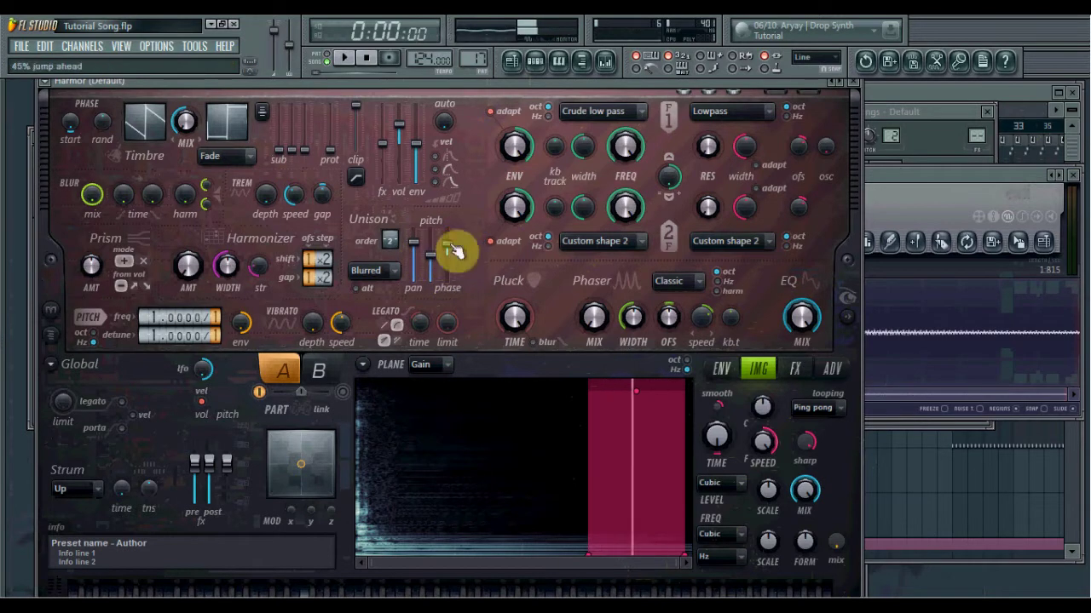
click(412, 243)
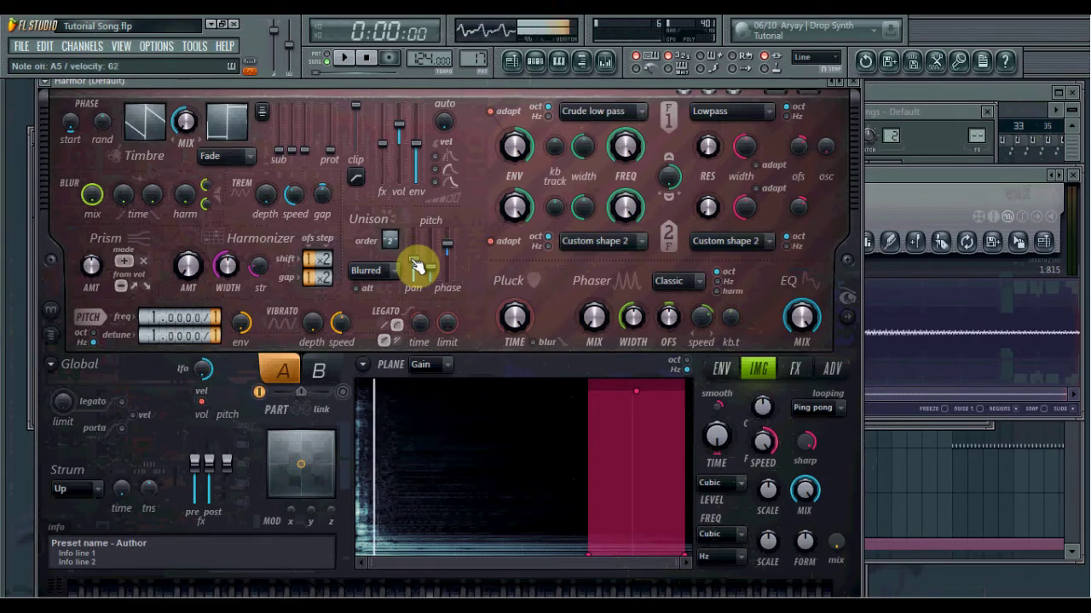
click(794, 368)
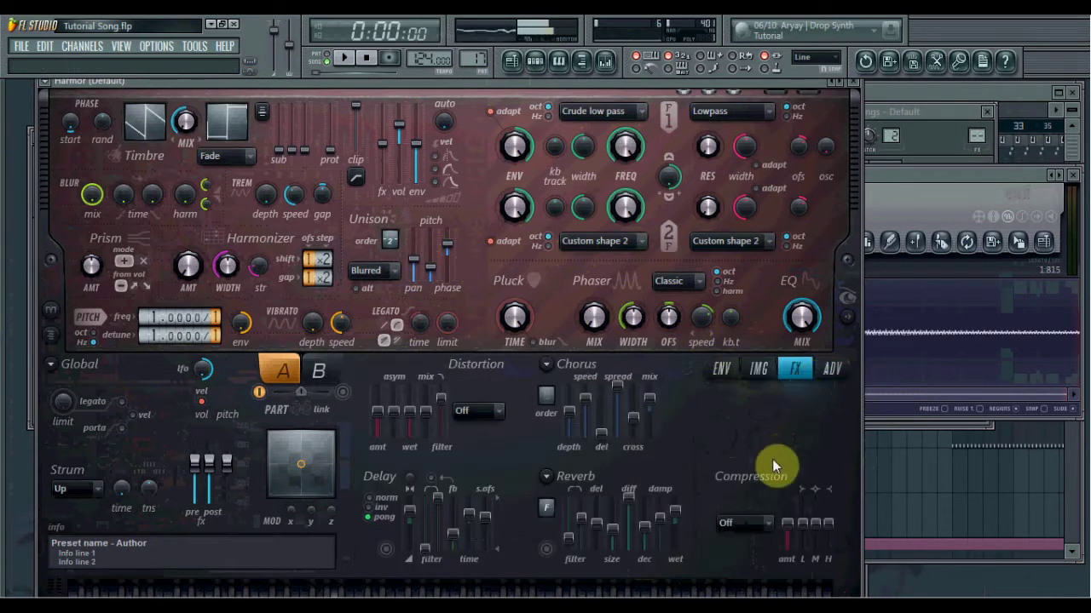
click(747, 523)
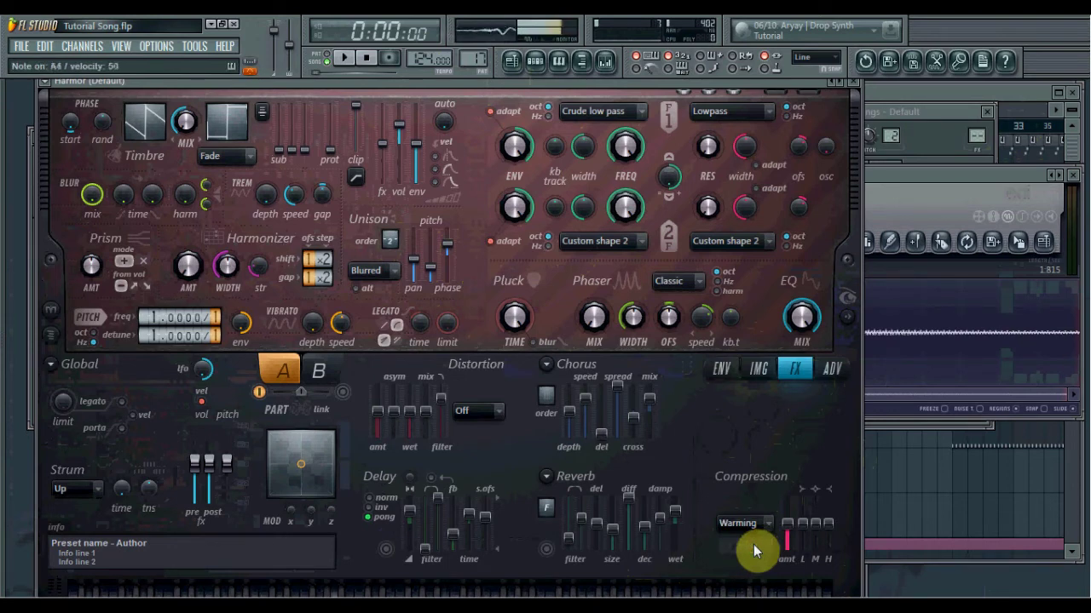
- Play the song in the playlist from bar 5 to audition the Harmor sound against it
click(920, 91)
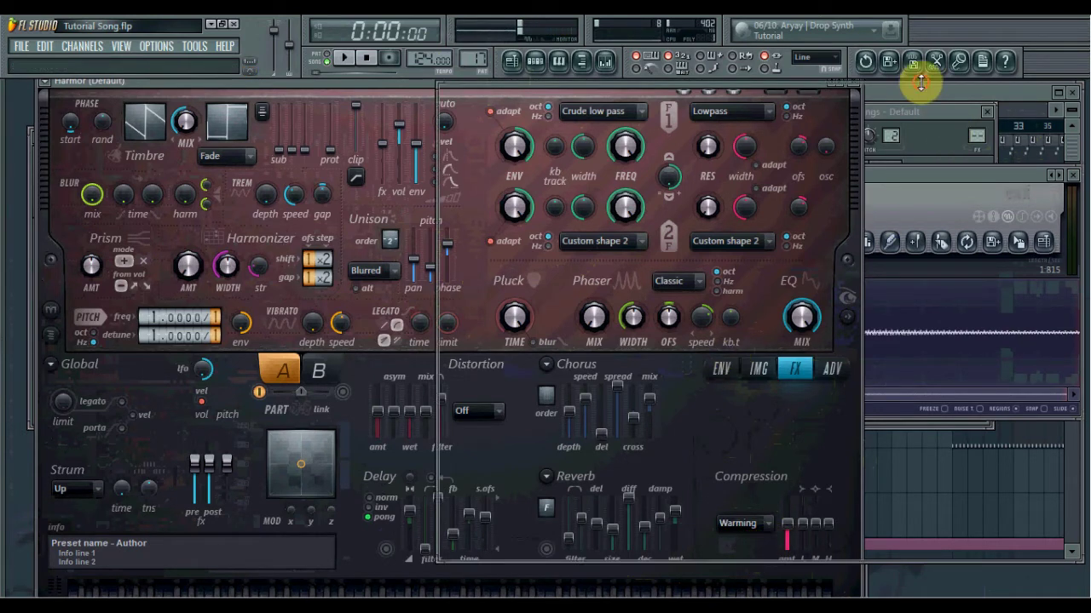
click(344, 58)
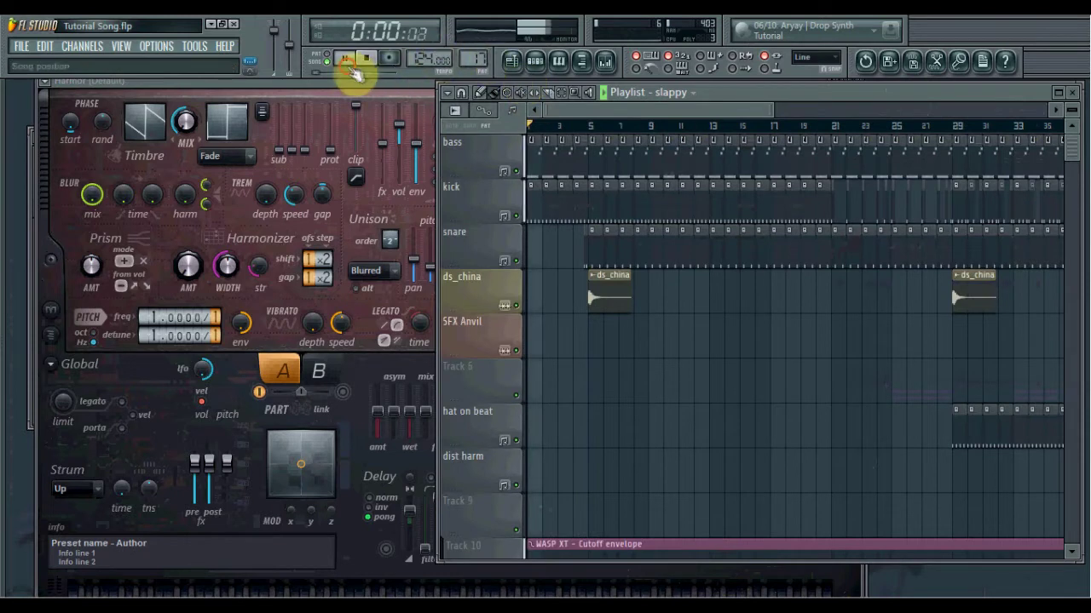
click(597, 128)
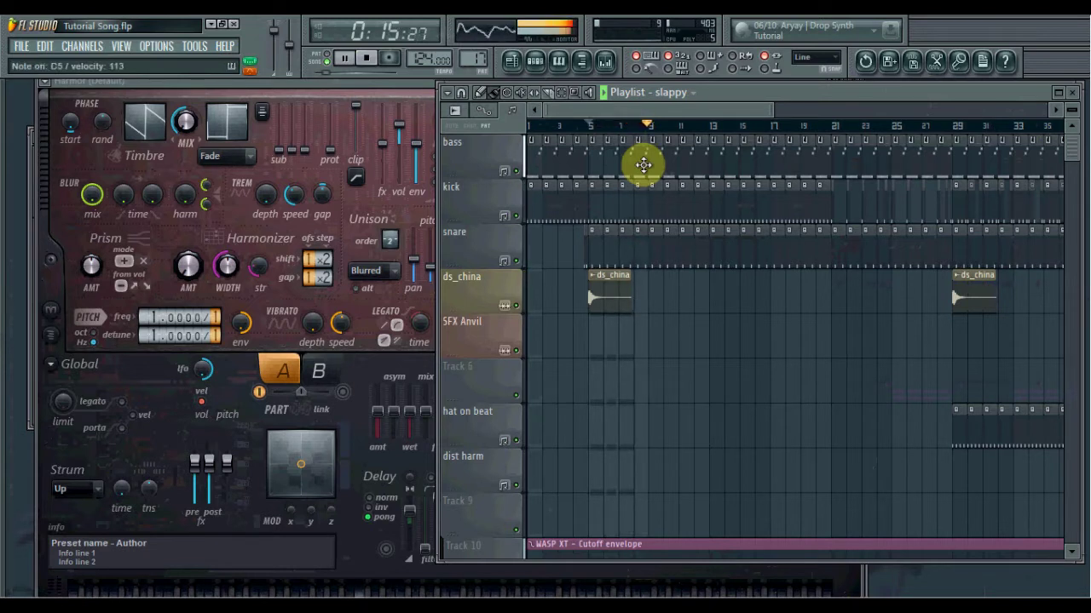
key(space)
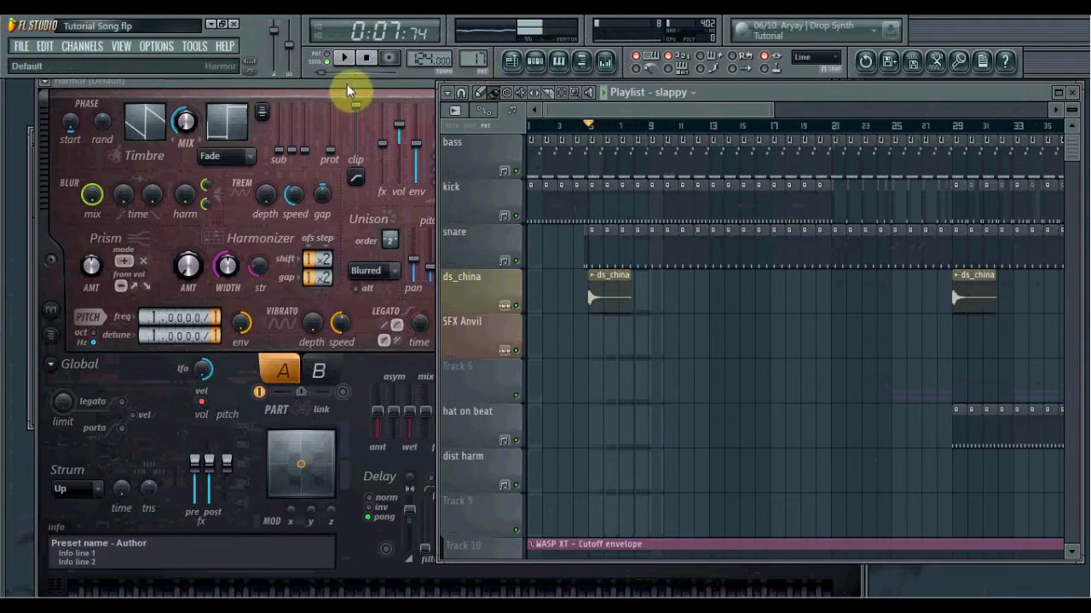
- Rename the Harmor channel as slappy
drag(347, 84, 355, 130)
click(354, 101)
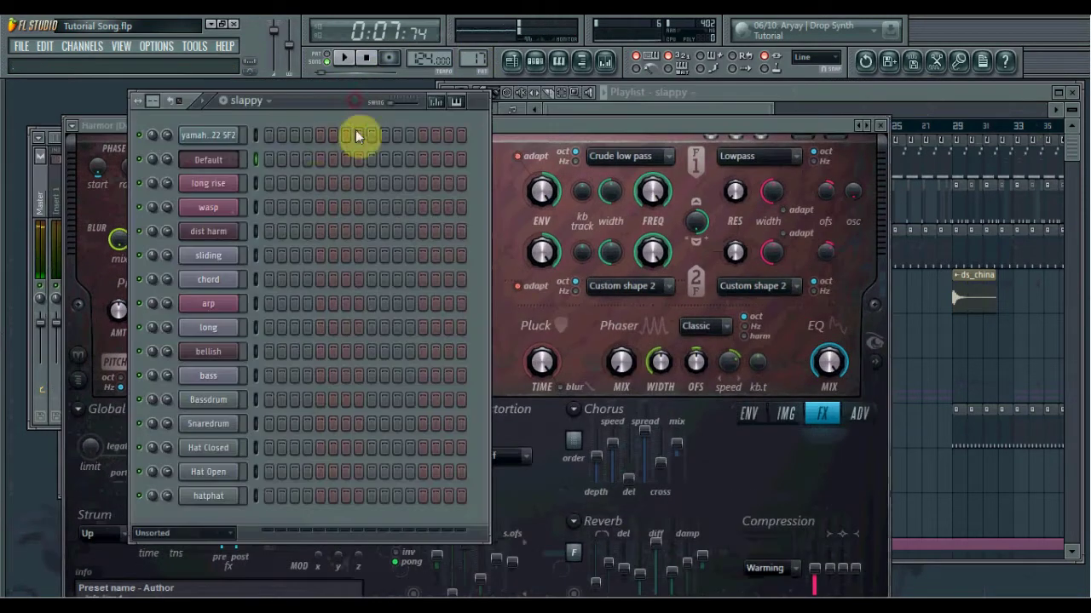
click(230, 162)
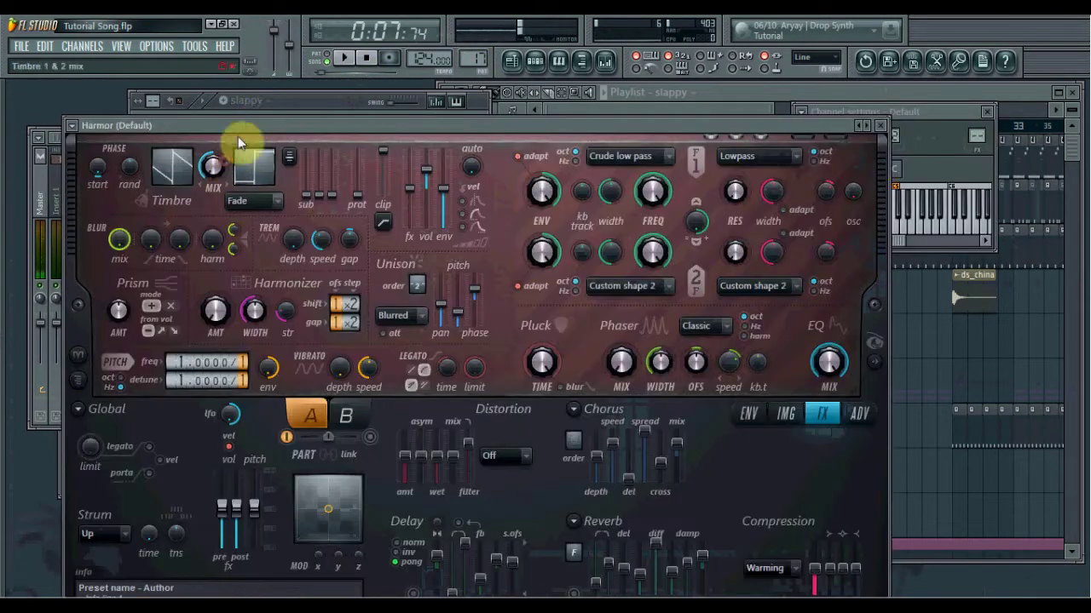
click(303, 102)
middle_click(203, 160)
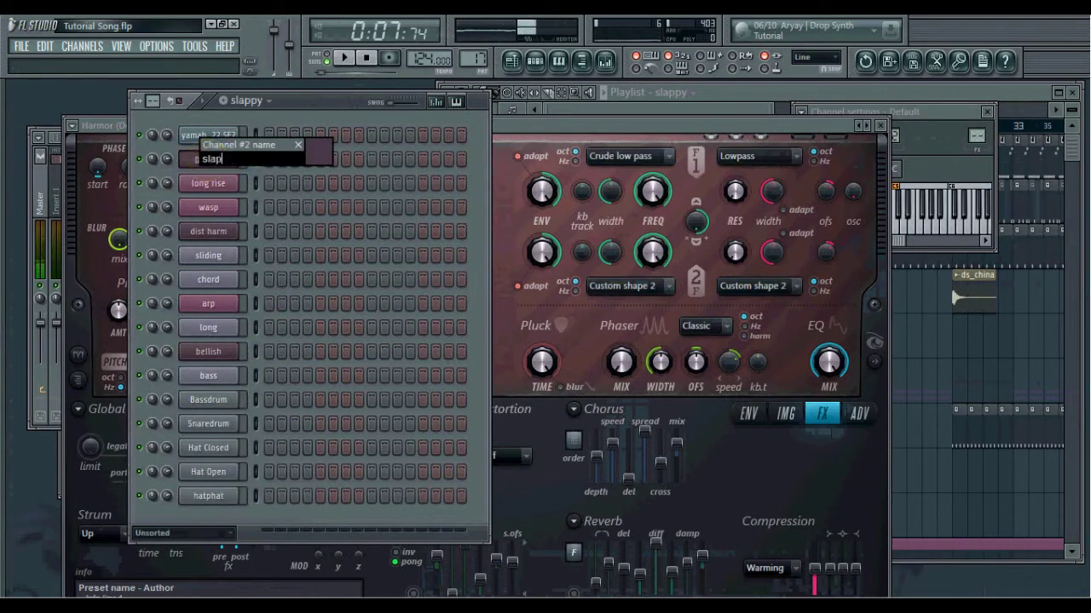
text(slappy)
key(Return)
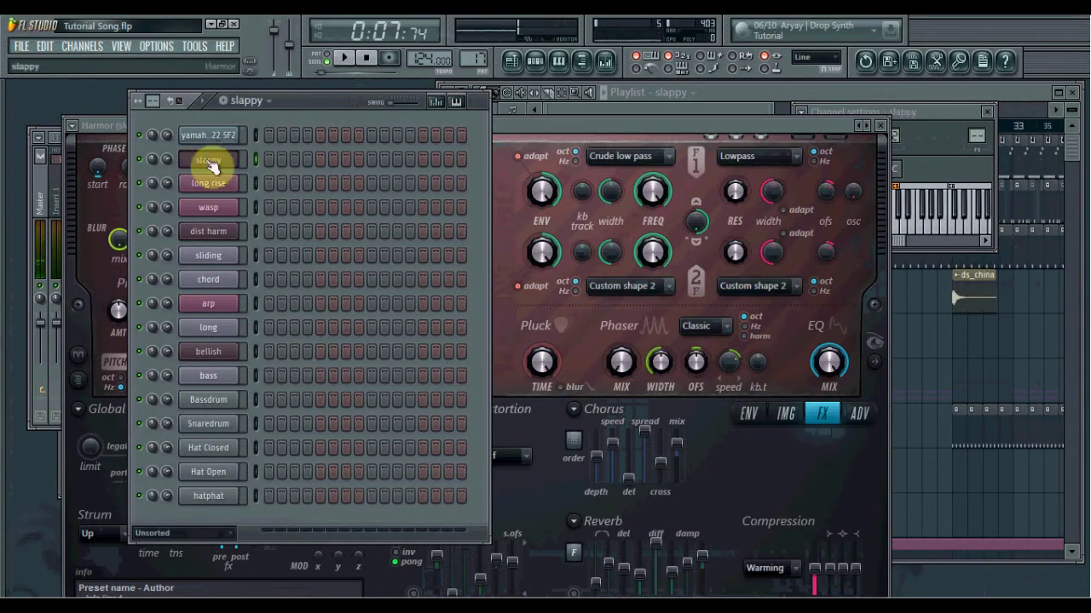
- Open the slappy Harmor channel and link it to mixer insert 25
click(230, 168)
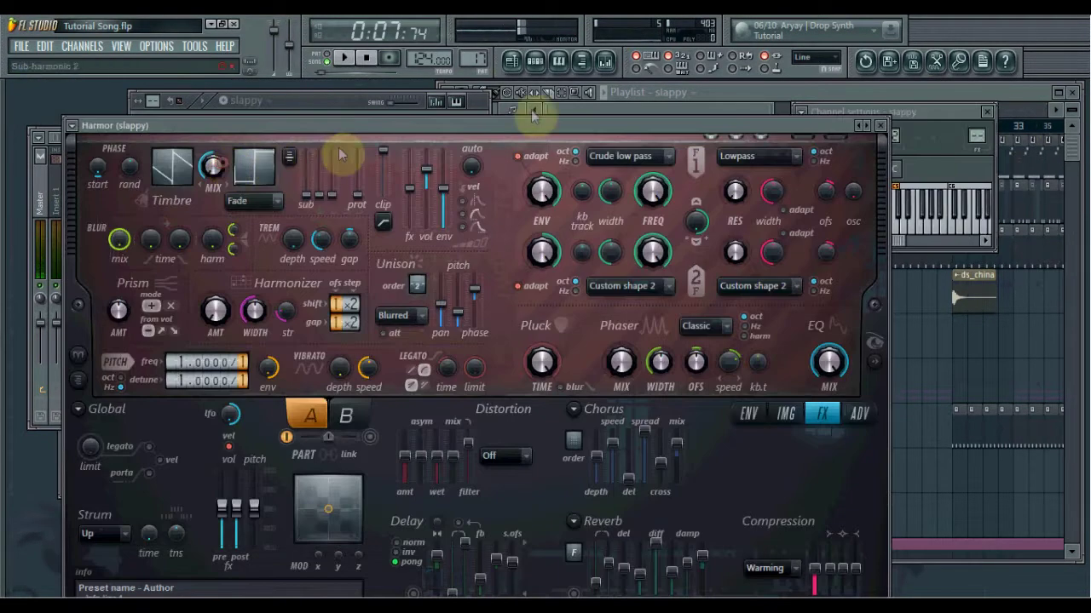
click(605, 60)
right_click(460, 213)
mouse_move(579, 205)
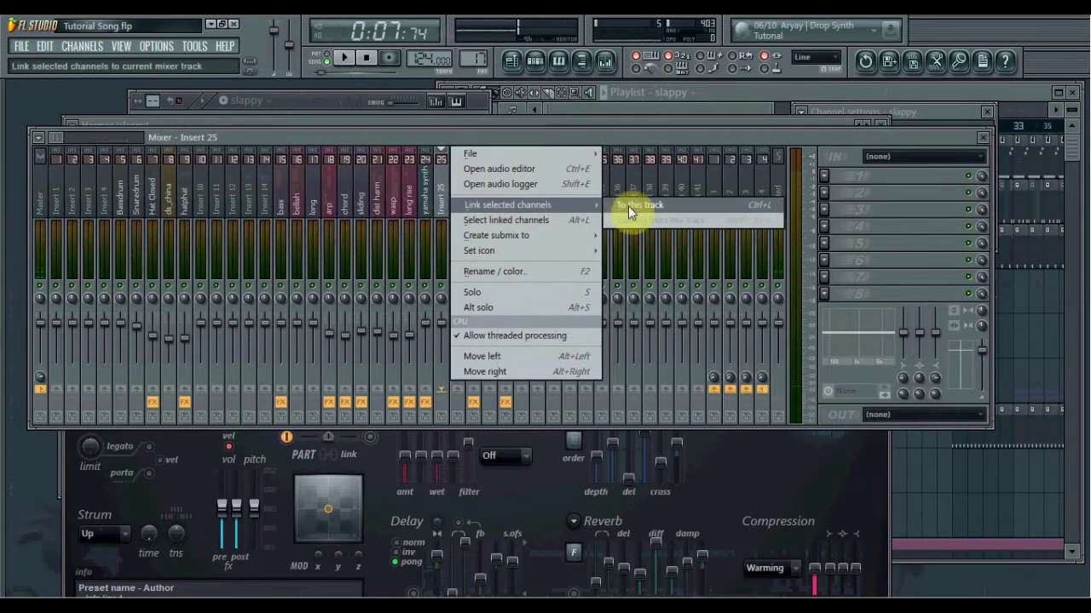
click(628, 209)
- Remove Edison from slot 4 of the yamaha synth mixer track
click(436, 219)
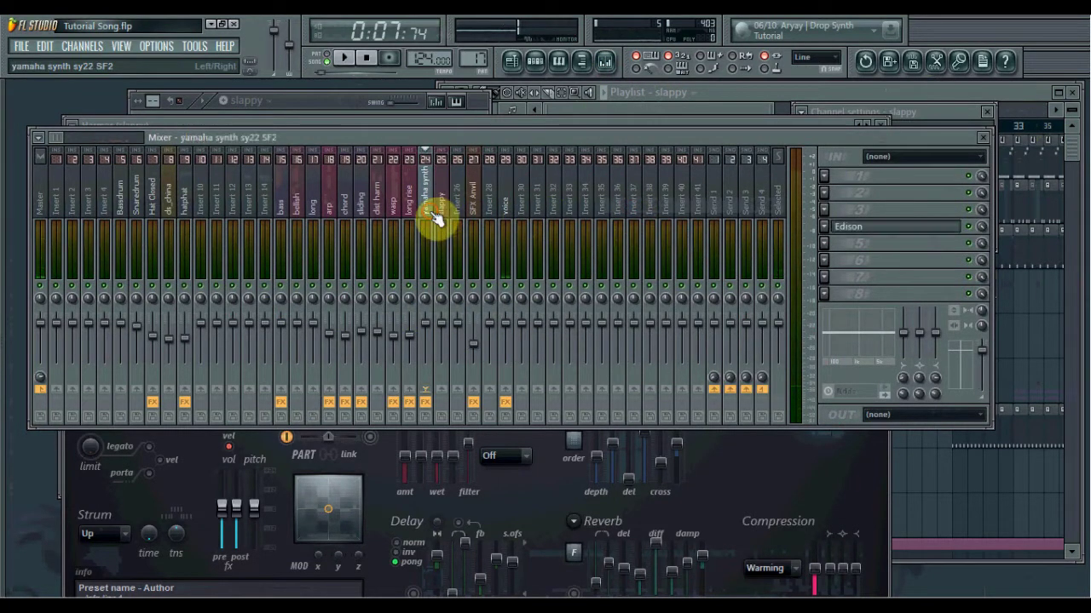
click(824, 227)
mouse_move(849, 240)
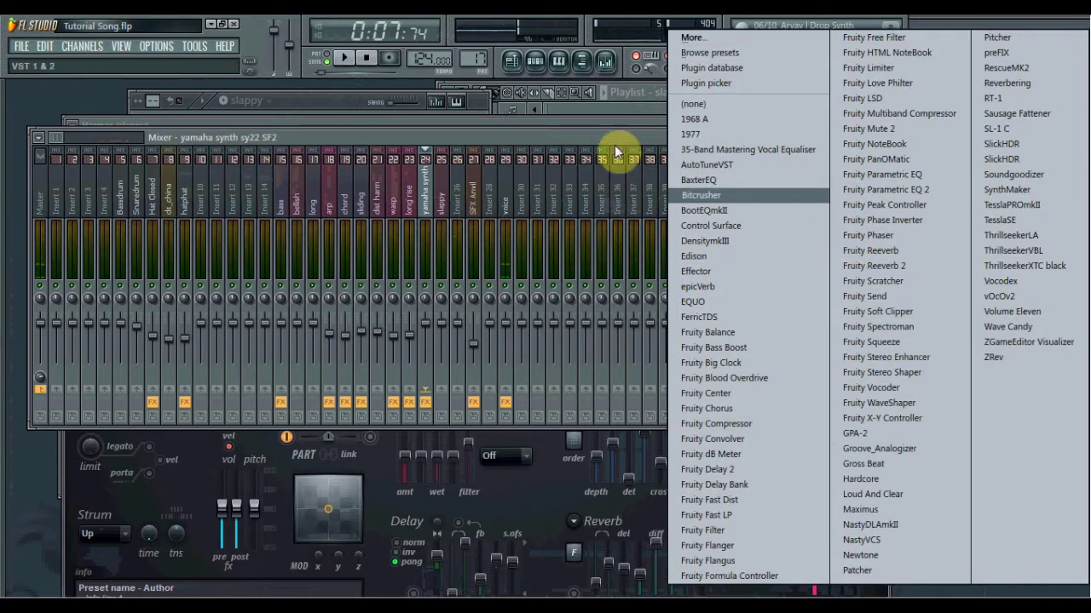
click(693, 256)
click(819, 226)
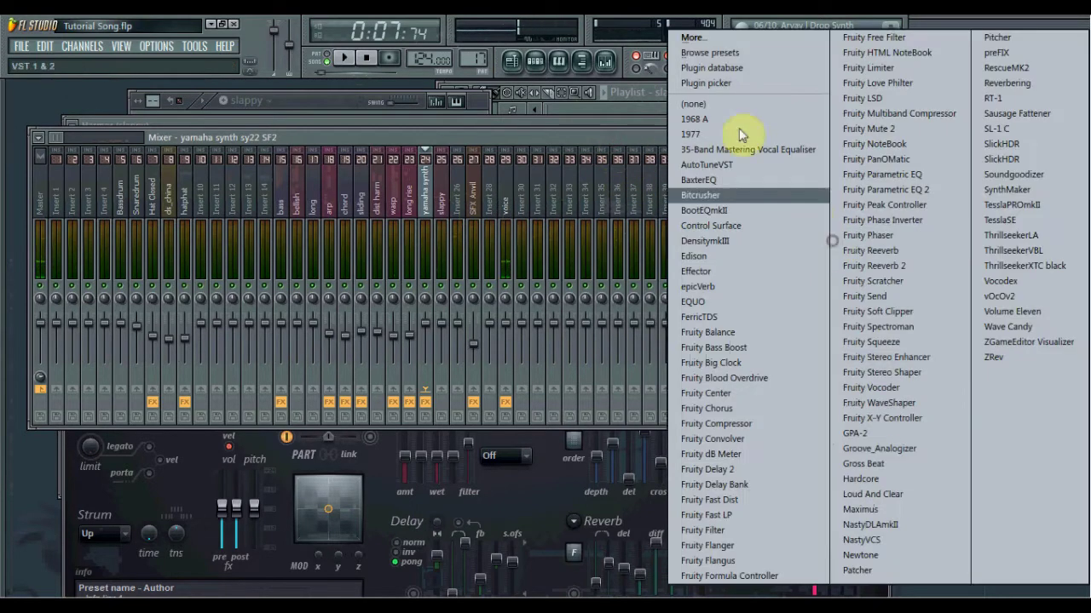
click(743, 109)
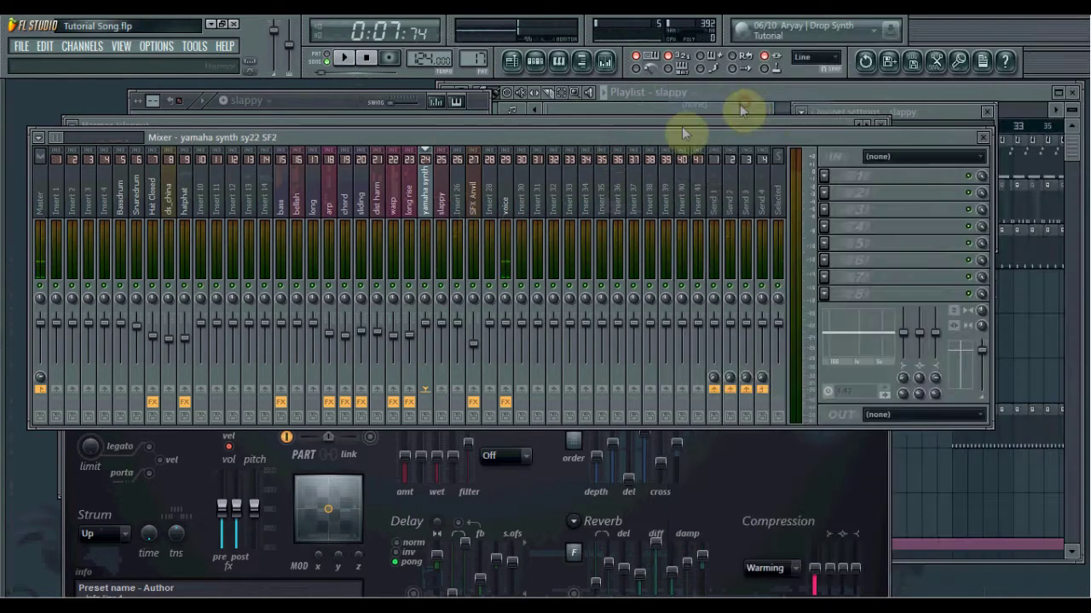
- Clear the custom name of the yamaha synth mixer track and move the slappy track into its place on insert 24
middle_click(429, 191)
key(BackSpace)
key(Return)
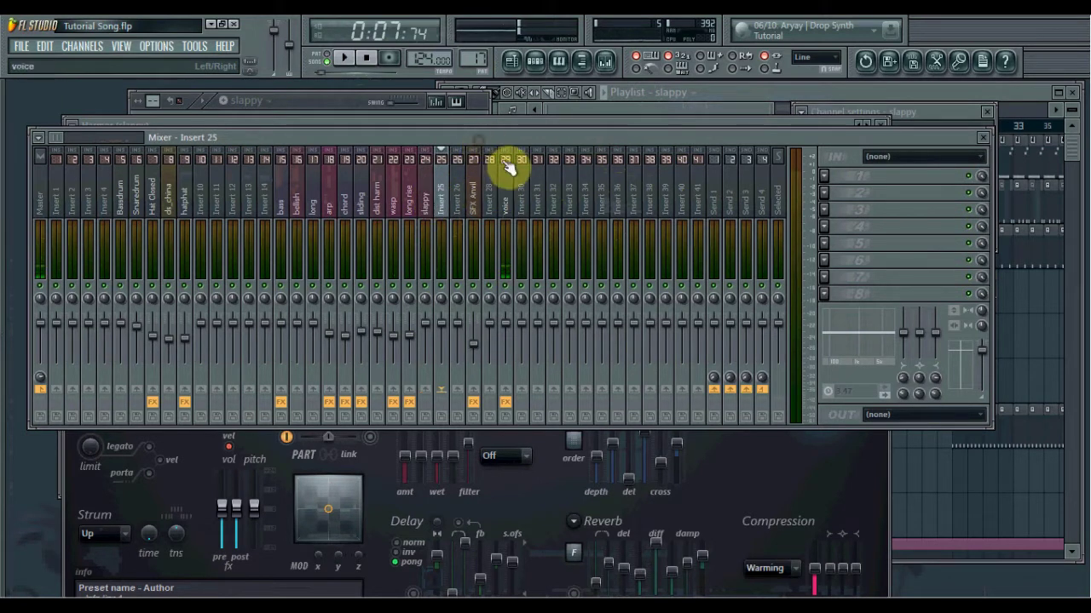
- Open the slappy channel's piano roll and enter two short D4 notes, one on beat 1 and one on beat 2
click(335, 108)
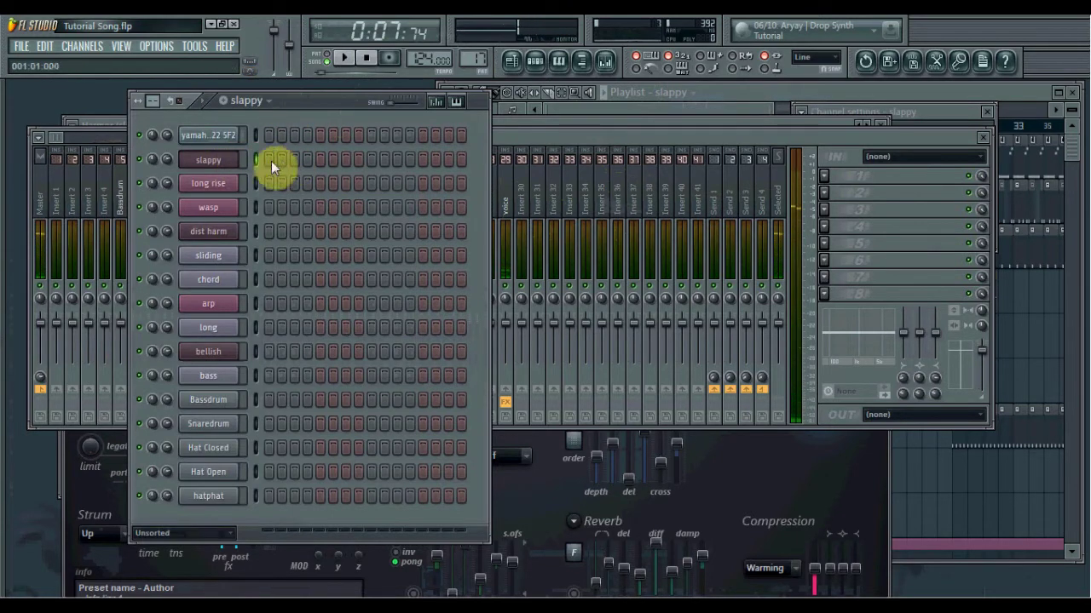
right_click(230, 170)
click(248, 160)
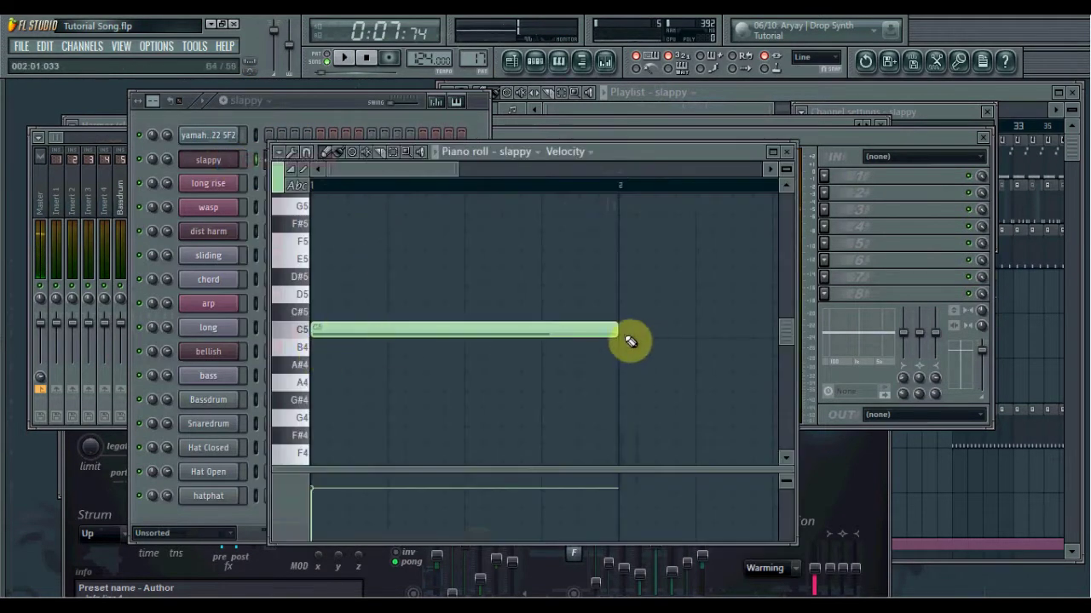
drag(622, 332, 317, 339)
click(396, 331)
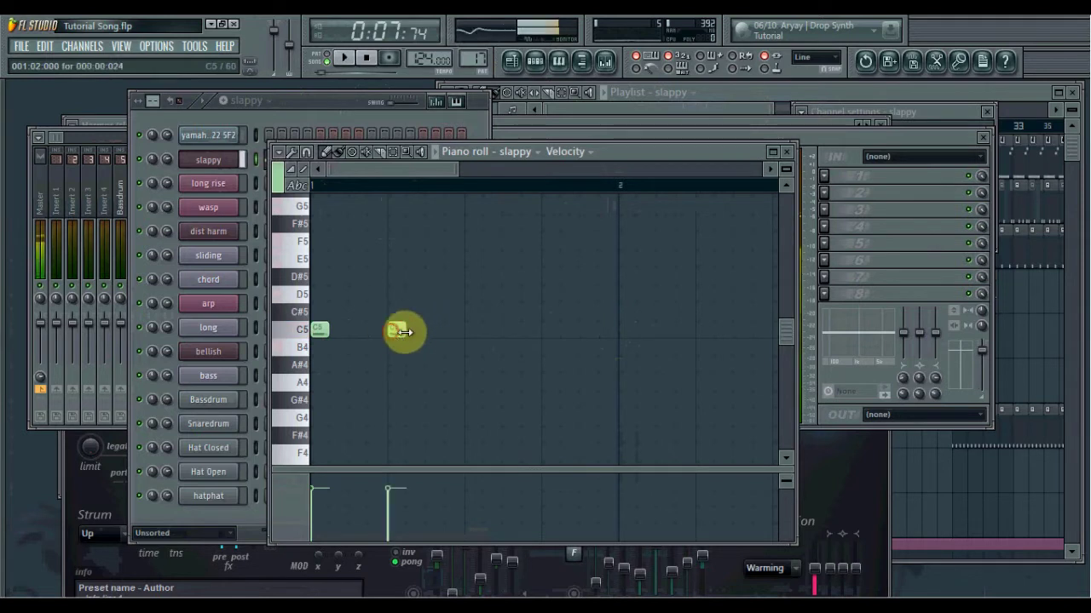
drag(318, 331, 260, 382)
drag(397, 215, 391, 387)
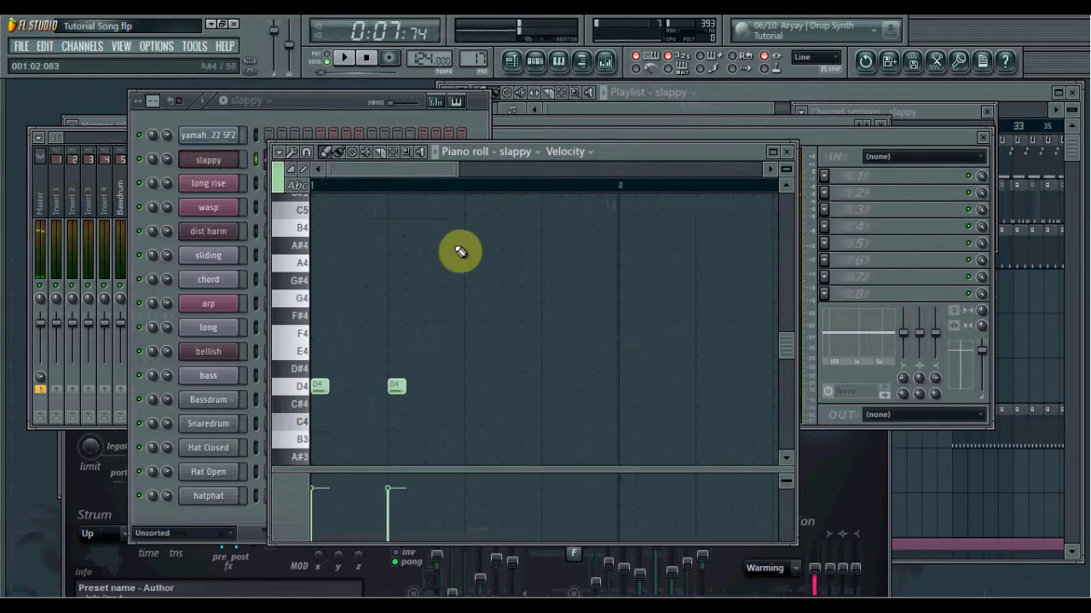
- Add two short D5 notes, one a sixteenth before beat 3 and one on it, and audition the phrase in pattern mode
drag(468, 213, 451, 198)
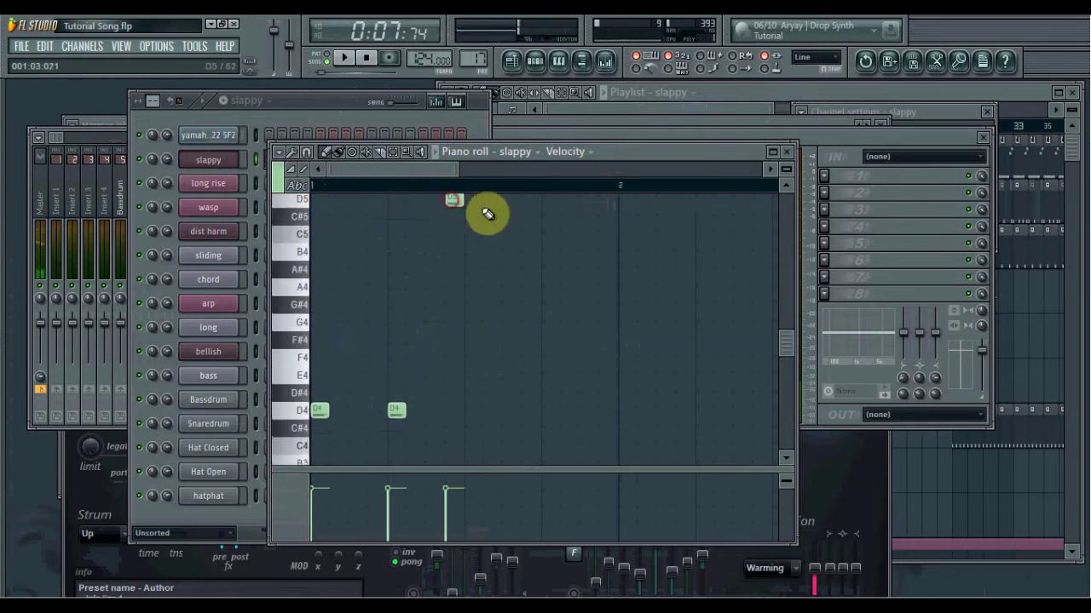
click(480, 211)
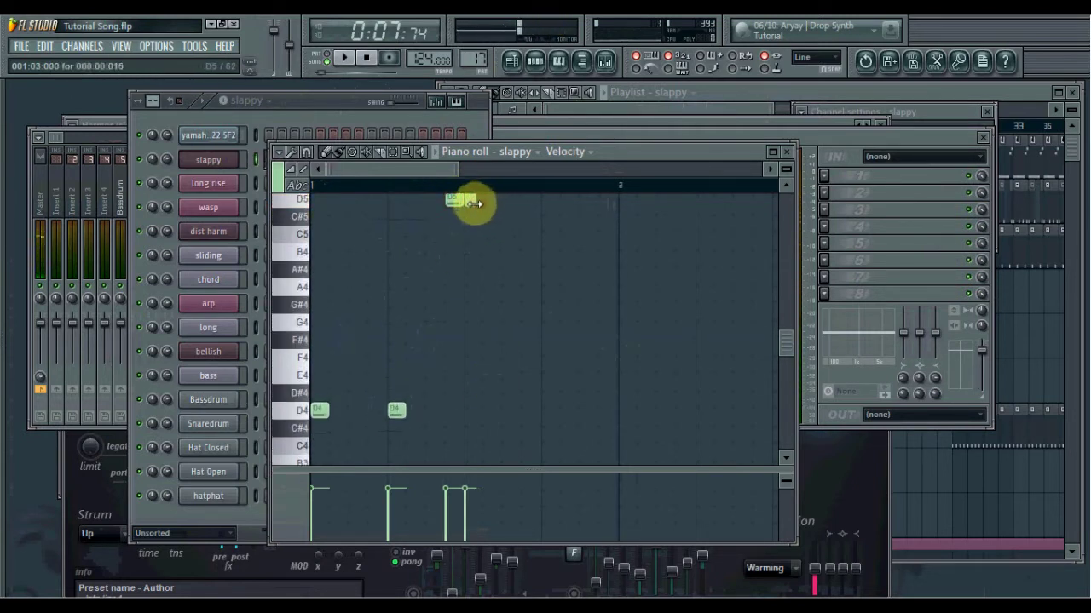
click(342, 61)
click(330, 62)
key(space)
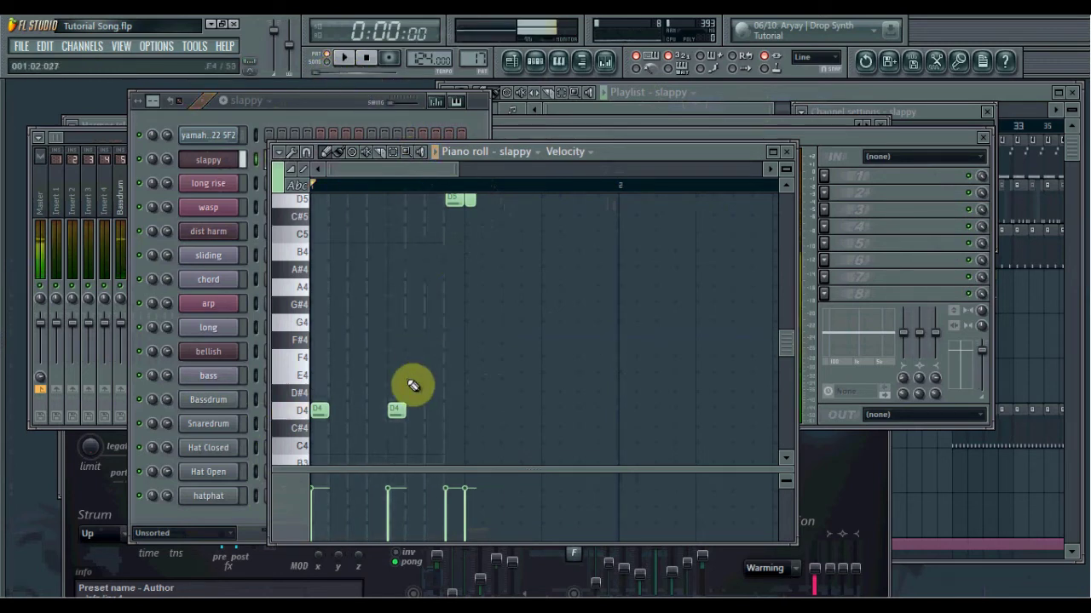
- Lengthen the D4 note on beat 2 to an eighth, shift the two D5 notes a sixteenth earlier, and audition the pattern
drag(406, 409, 424, 410)
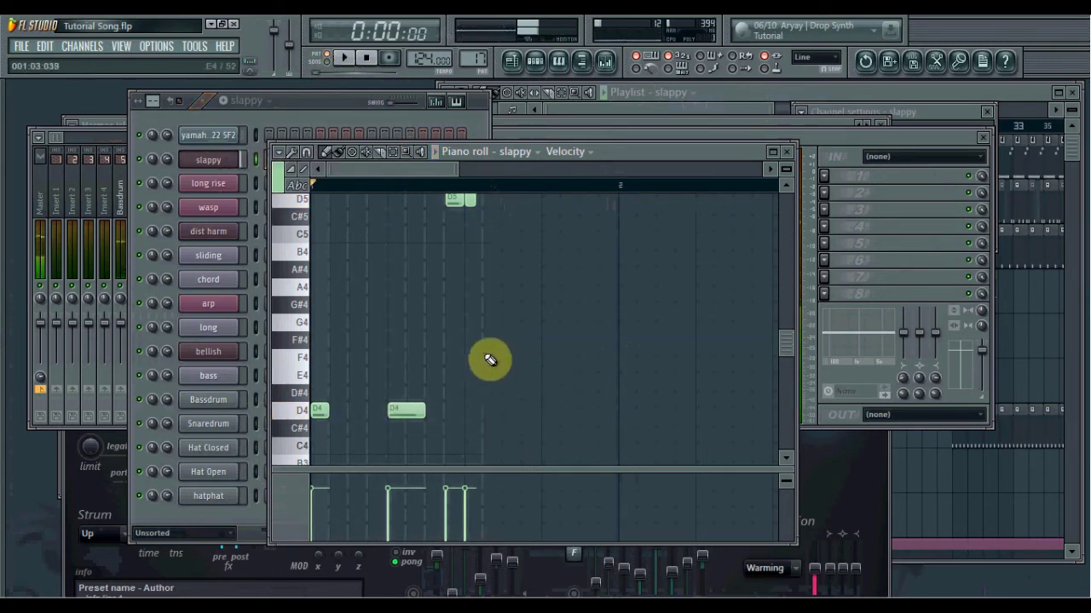
drag(469, 201, 450, 205)
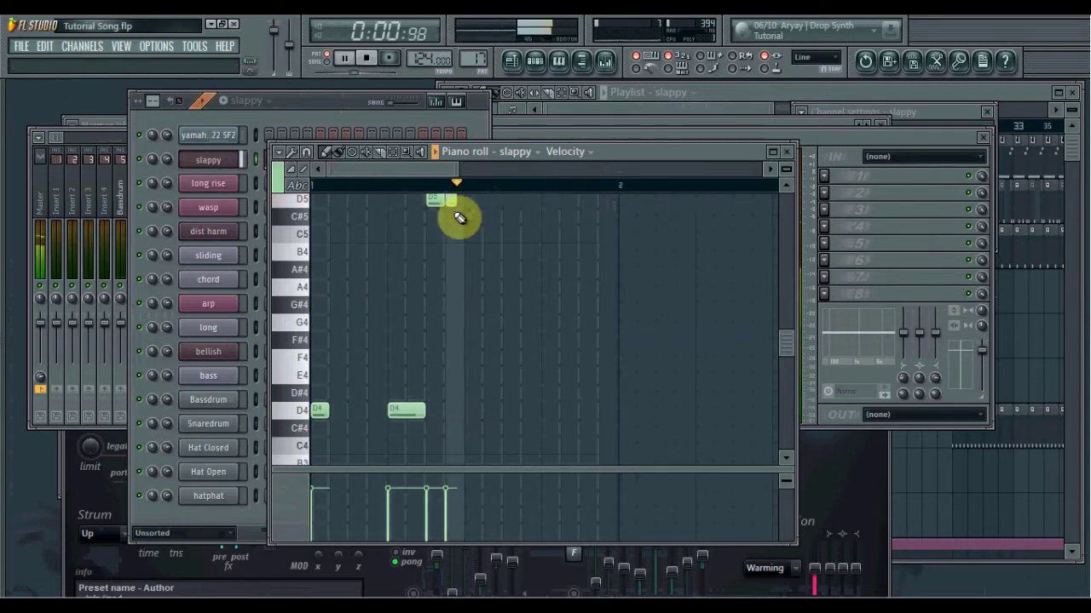
key(space)
key(space)
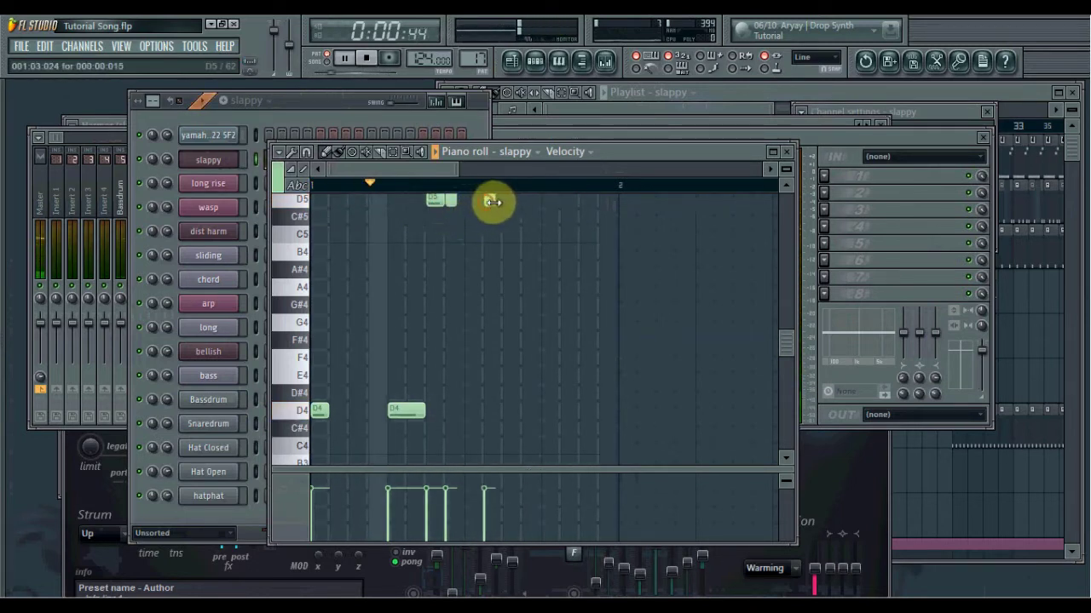
- Add a short D5 a sixteenth after beat 3, follow it with an eighth-long D4, and audition the pattern
click(490, 200)
key(space)
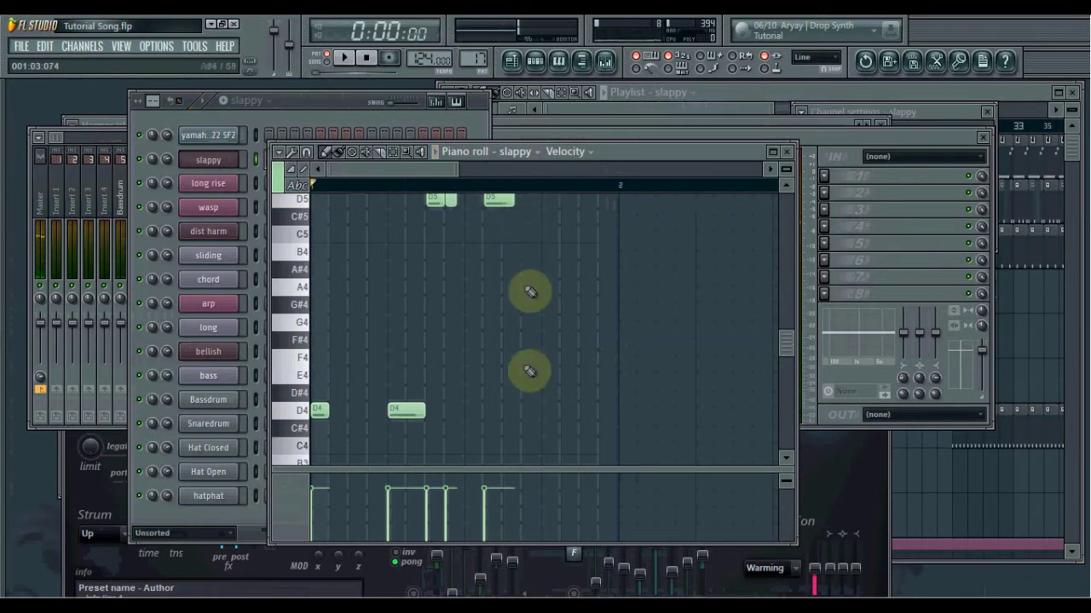
click(504, 410)
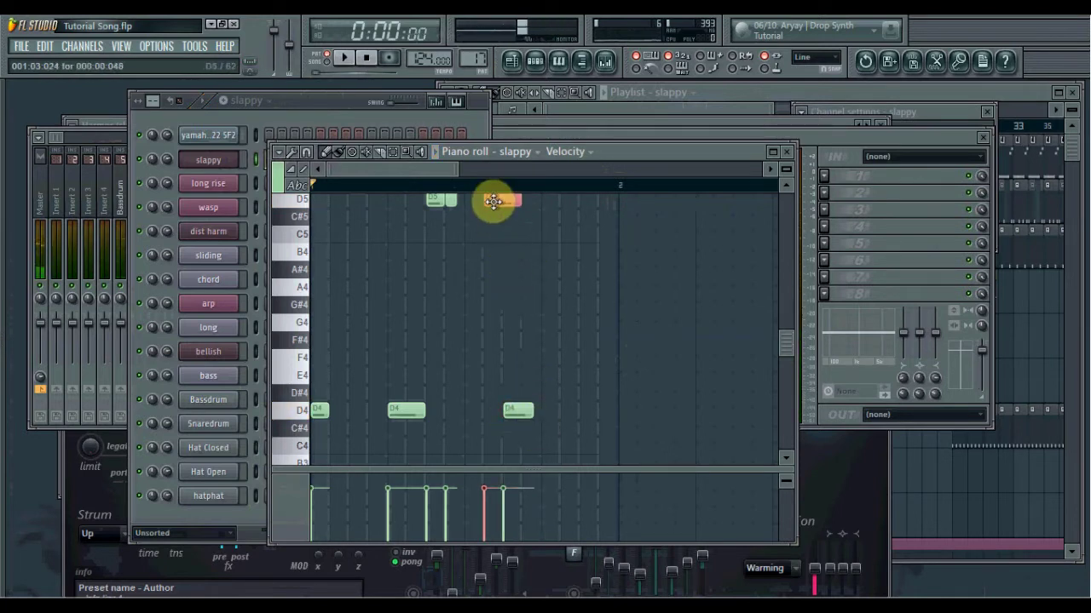
drag(518, 207, 500, 209)
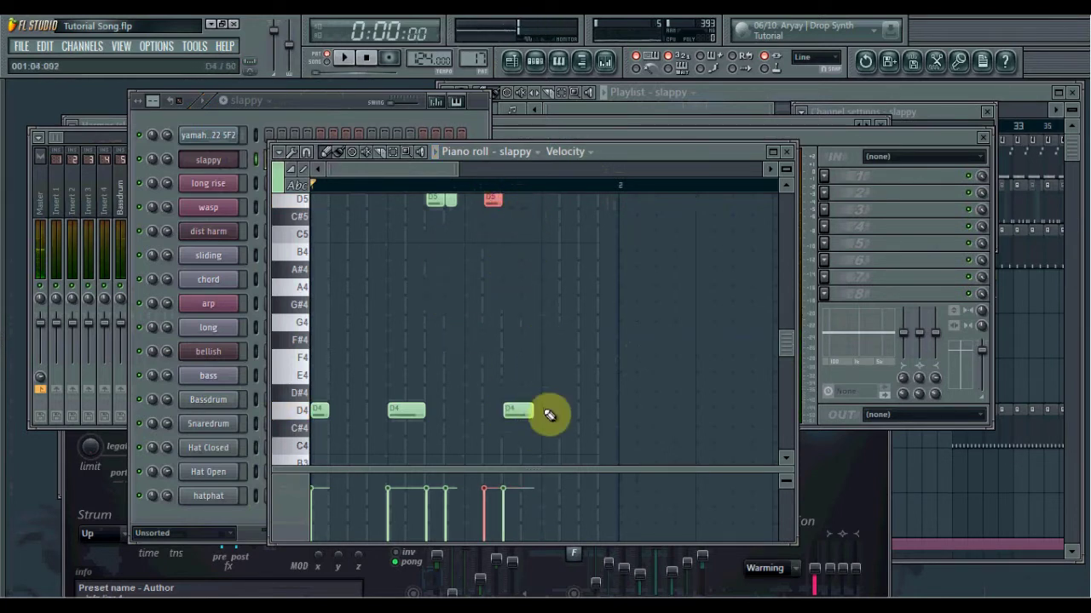
drag(533, 417, 567, 429)
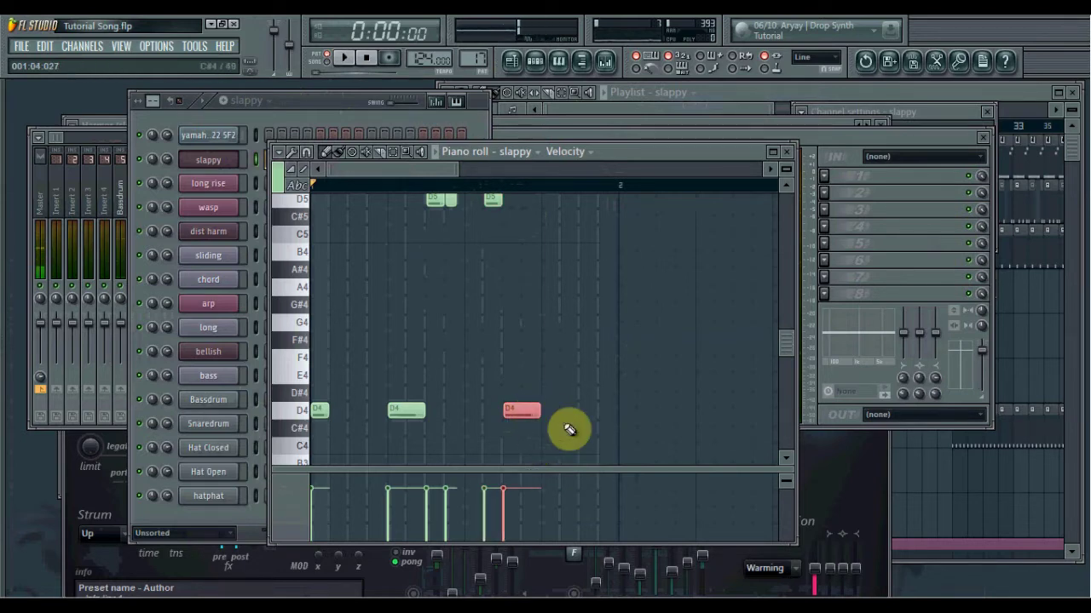
key(space)
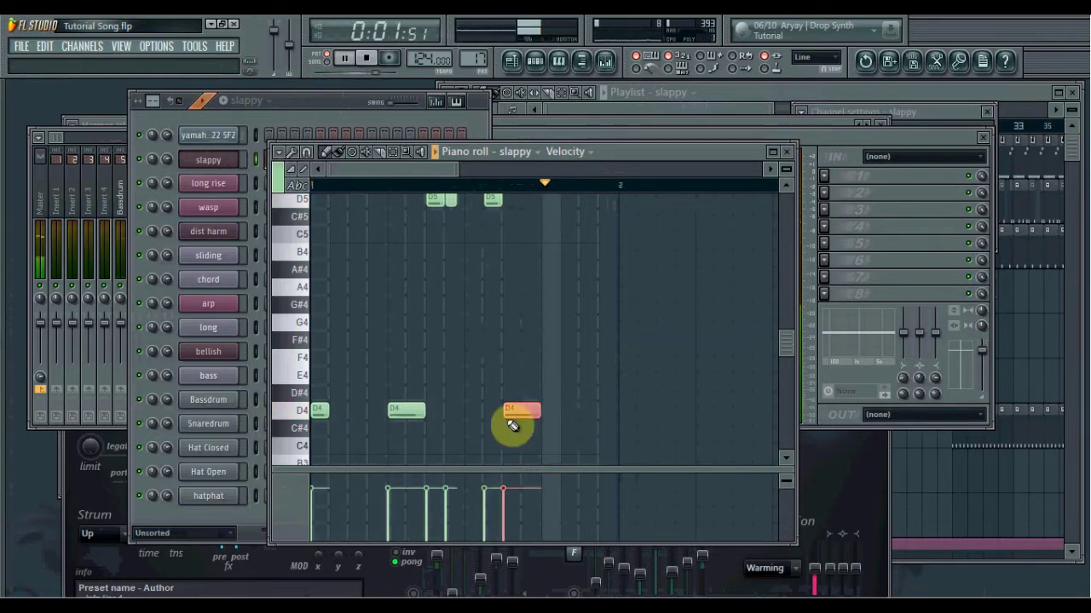
key(space)
- Move the last D4 note up to C5 and audition the change
drag(511, 412, 513, 233)
key(space)
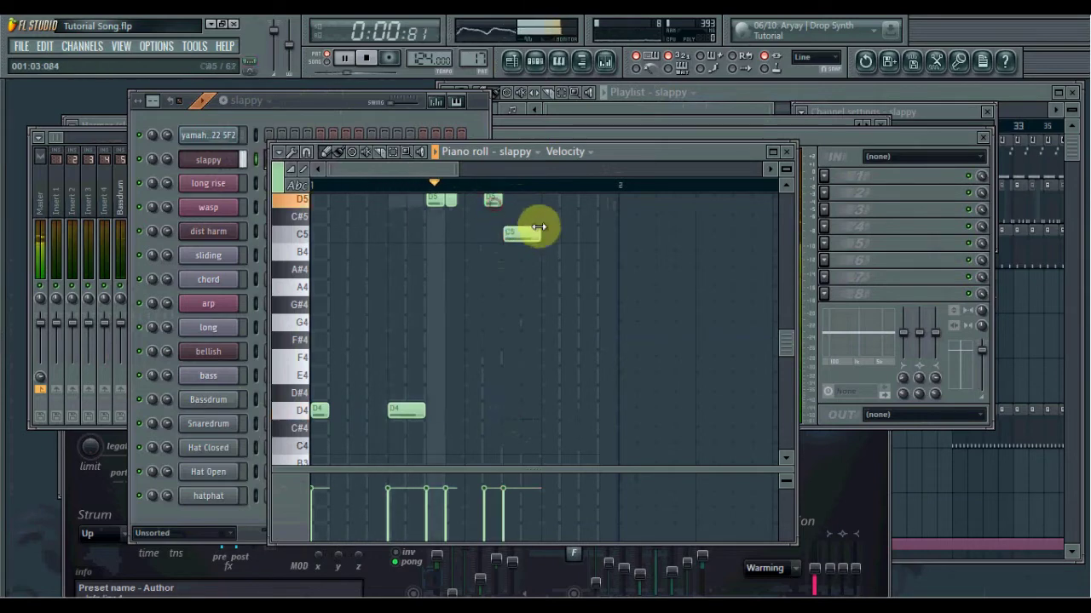
key(space)
- Add an eighth-long D5 on beat 4 and an eighth-long C5 right after it, and play the pattern
click(552, 202)
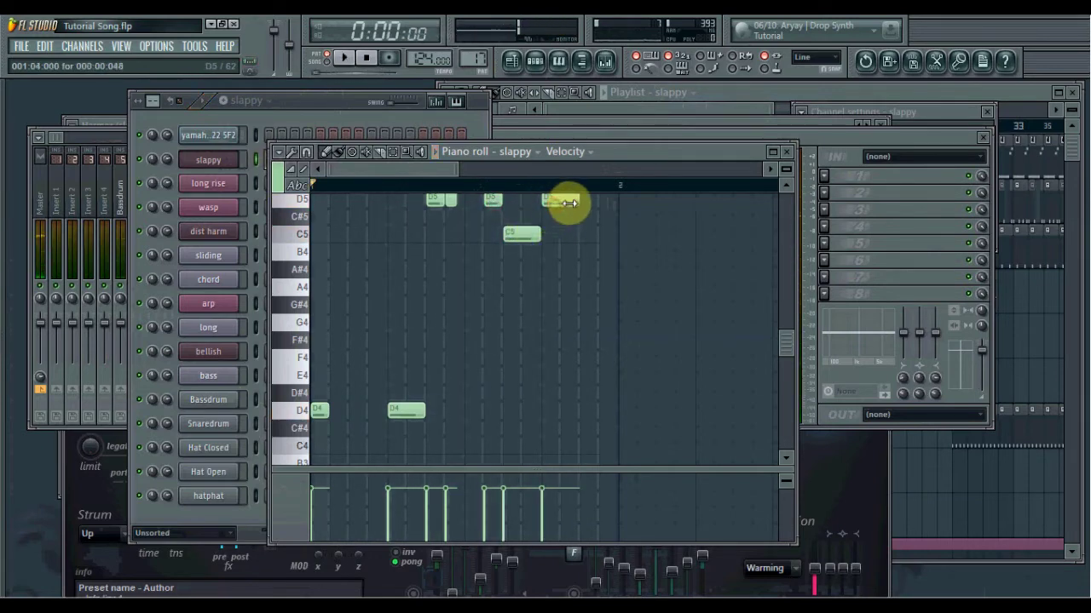
drag(569, 203, 580, 203)
click(596, 236)
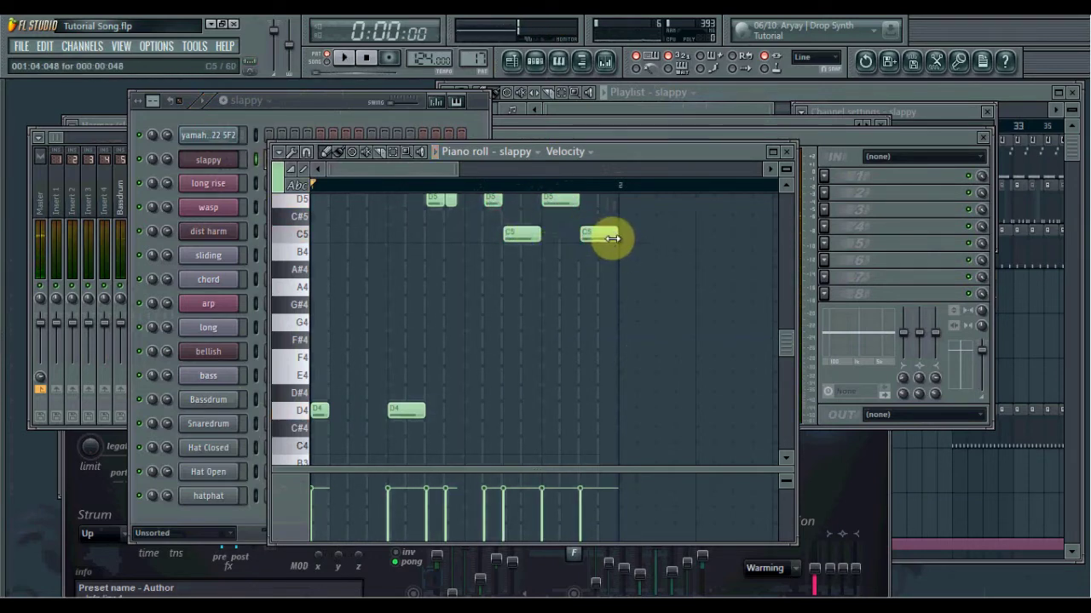
scroll(618, 299, down, 1)
key(space)
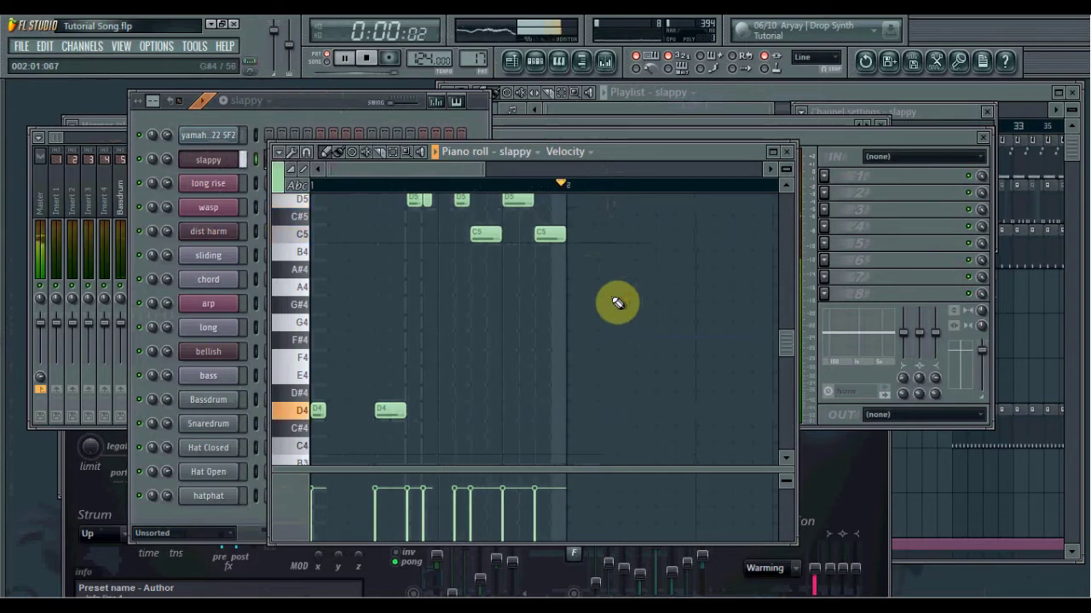
- Duplicate the complete one-bar phrase into bar 2
key(ctrl+a)
key(ctrl+b)
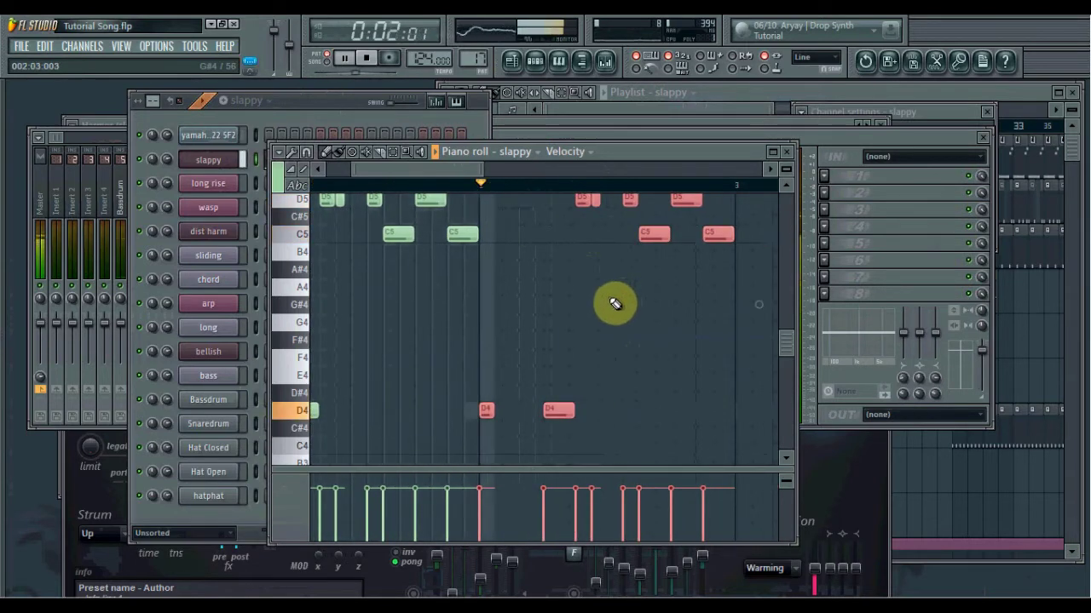
key(space)
- Shorten the final C5 in bar 2, add a short C4 after it, and play the two-bar pattern
click(638, 302)
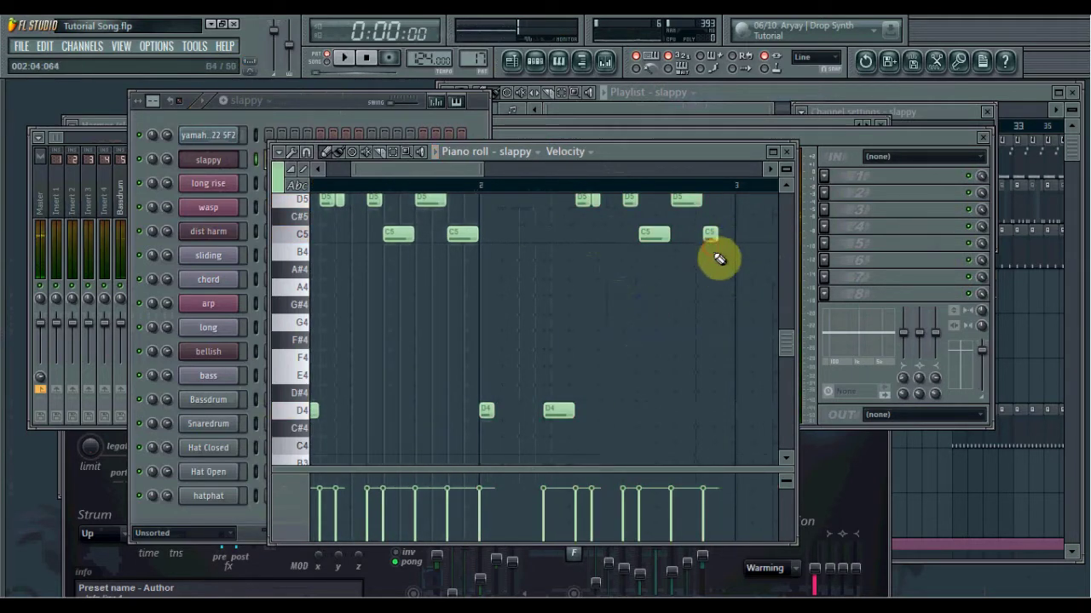
click(722, 428)
key(space)
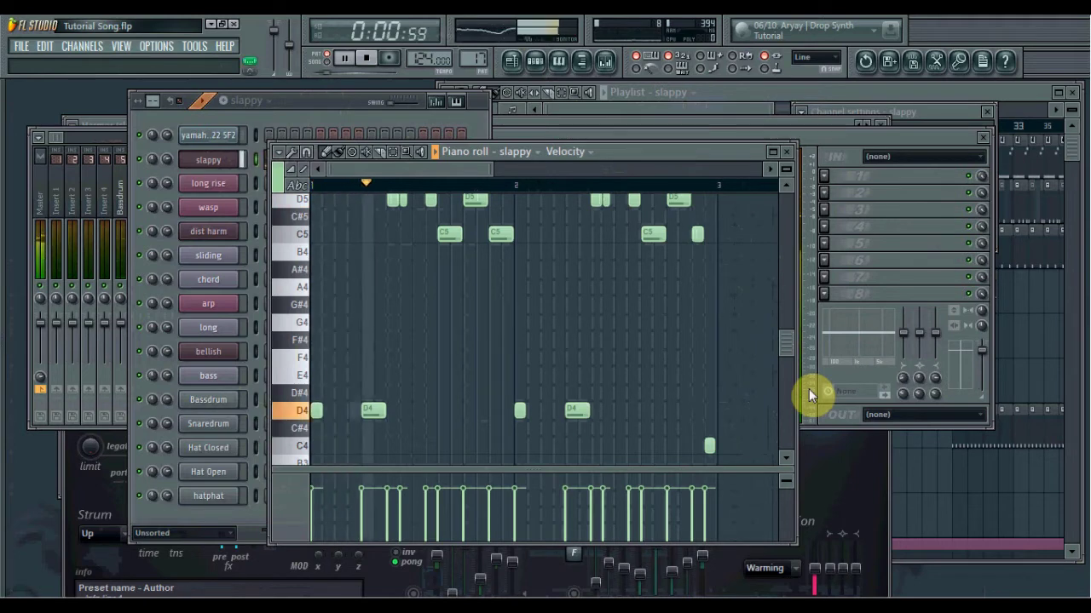
- Play the song from bar 5 in the playlist and place the slappy pattern on the SFX Anvil track at bar 7
click(744, 96)
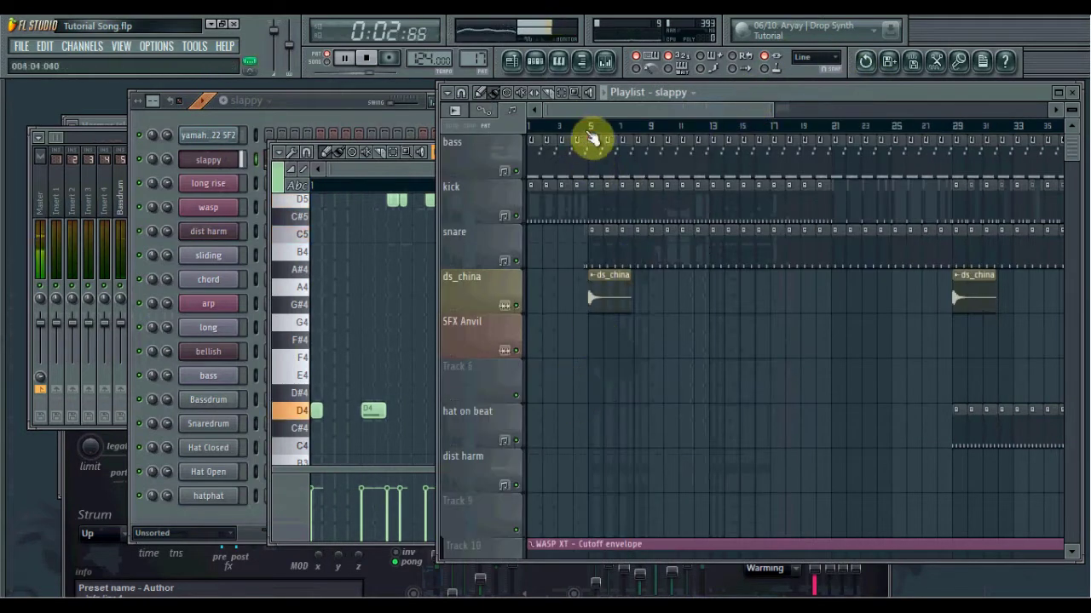
click(593, 128)
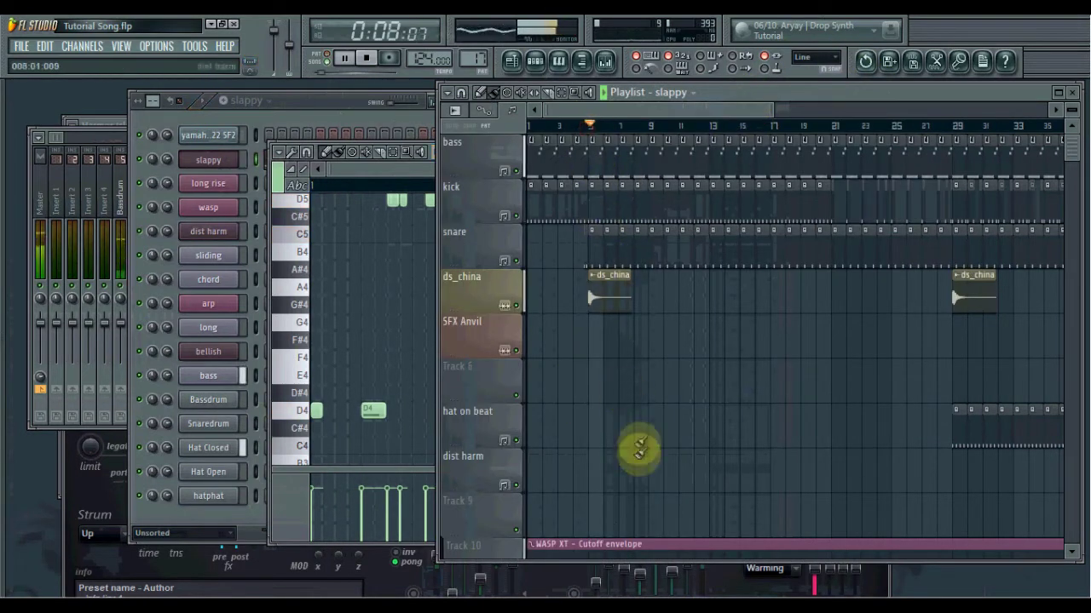
click(625, 345)
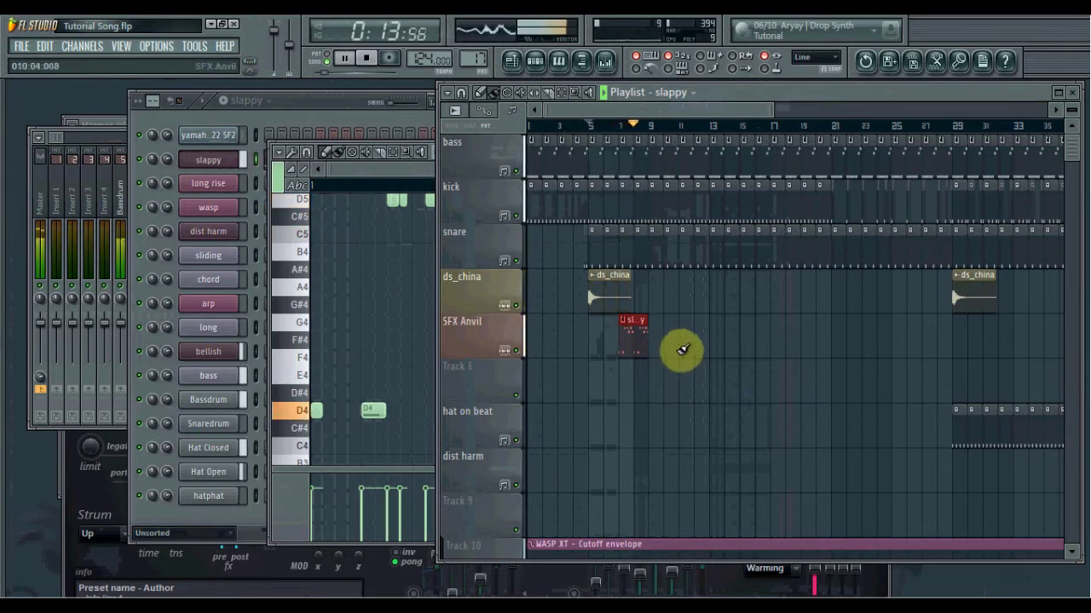
- Open the slappy clip and add a short D4 note between the two D4 notes at the start of bar 2
double_click(633, 346)
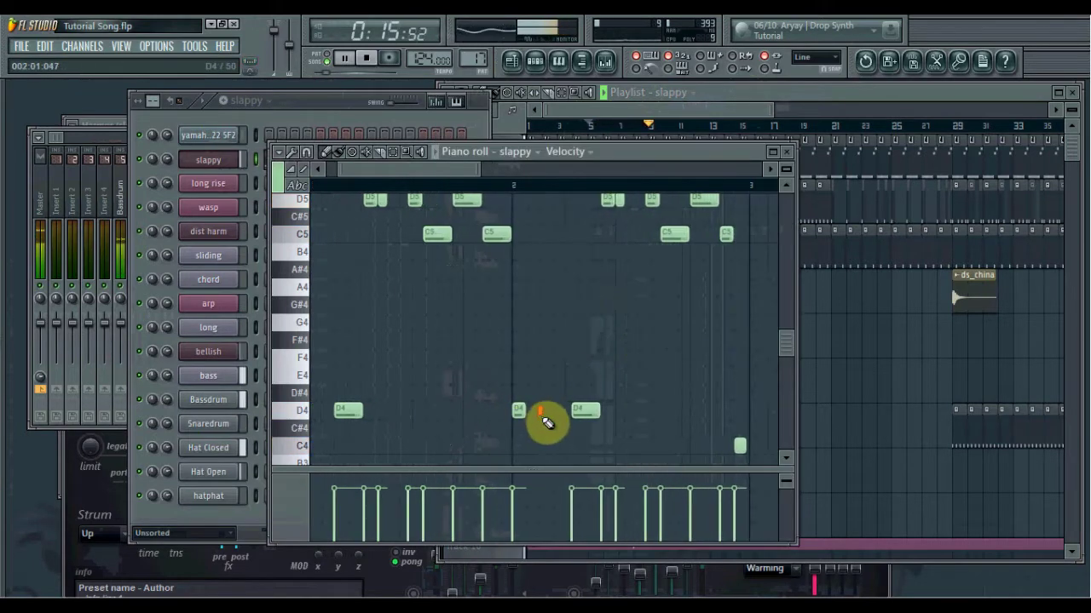
click(547, 412)
- Replay the song from bar 8 in the playlist and place another slappy clip on the SFX Anvil track at bar 11
click(770, 129)
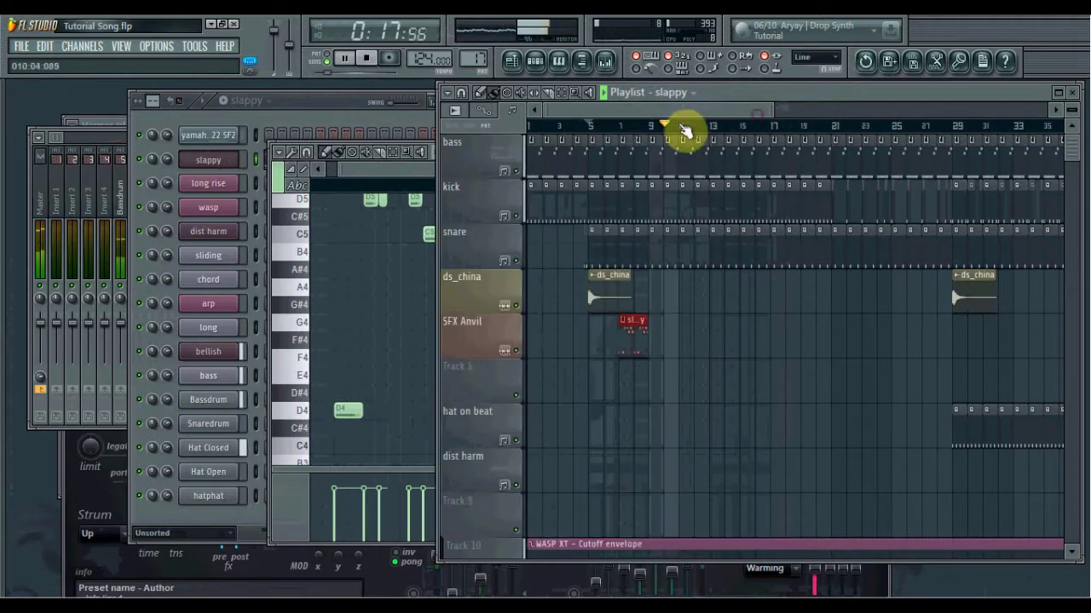
click(635, 129)
click(689, 333)
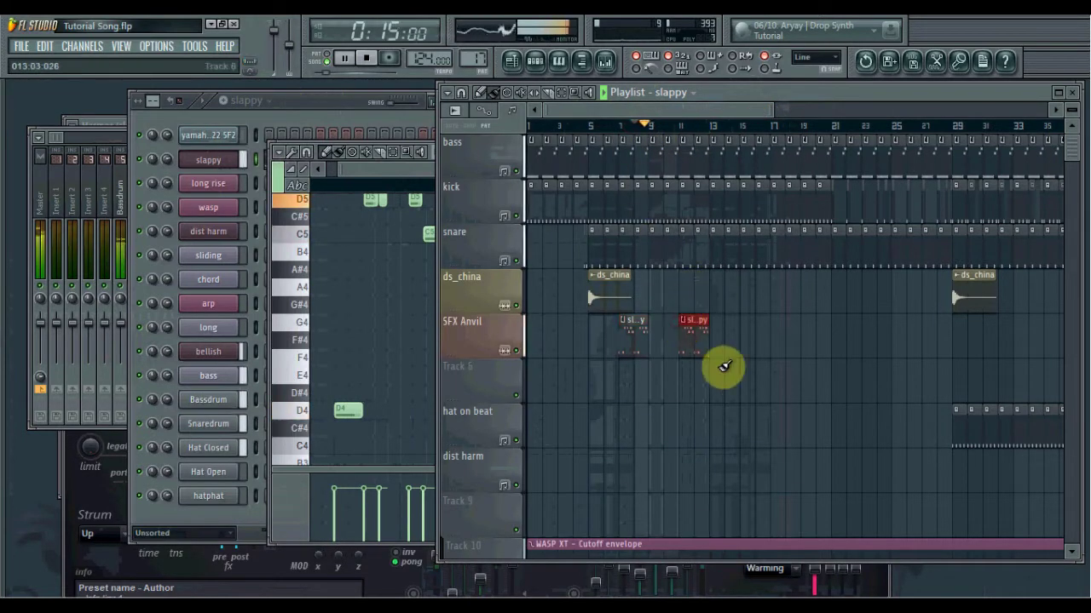
- Add two short D4 notes at the start of bar 3 in the slappy pattern, and stop playback in the playlist
click(429, 166)
drag(704, 380, 675, 363)
click(722, 396)
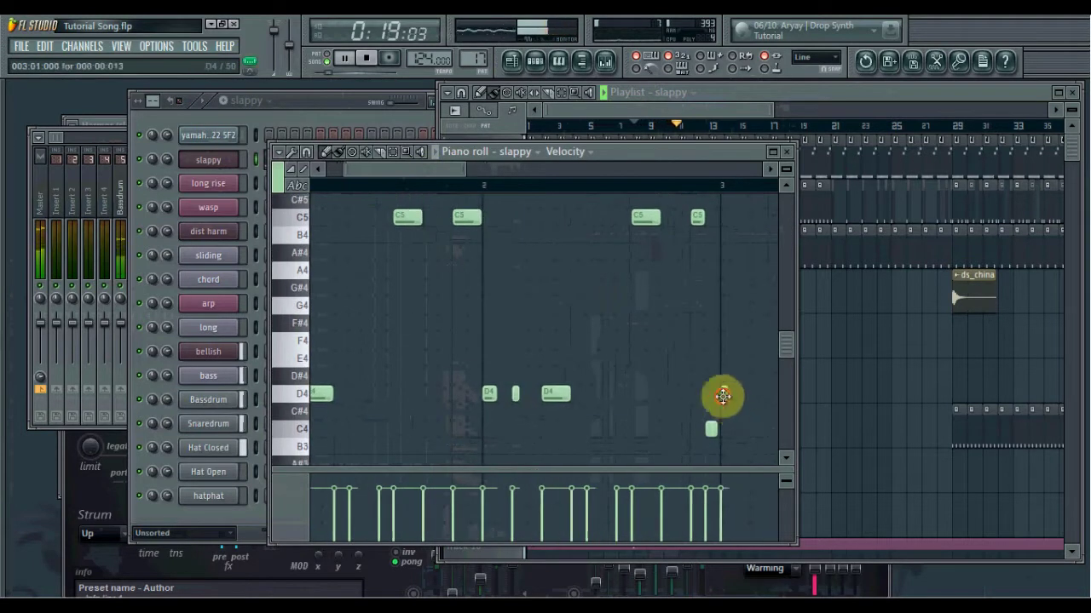
click(869, 370)
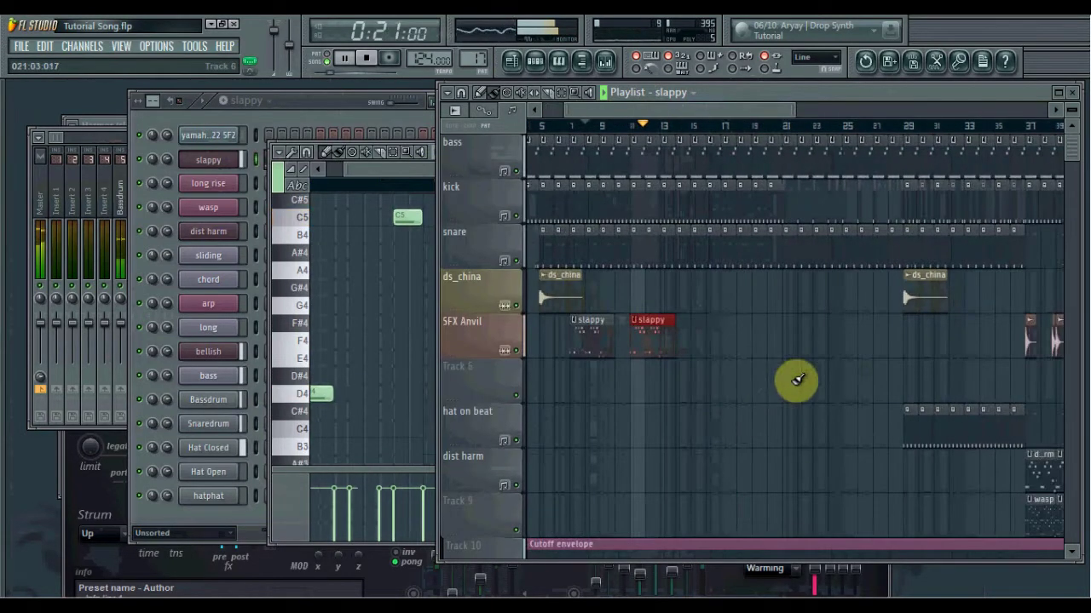
scroll(686, 398, up, 5)
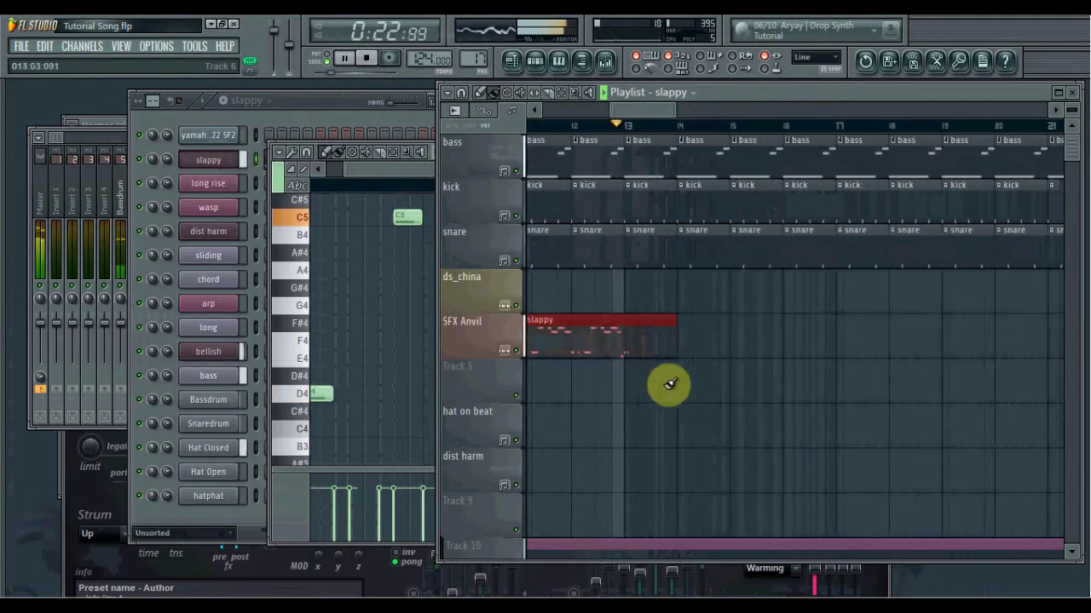
key(space)
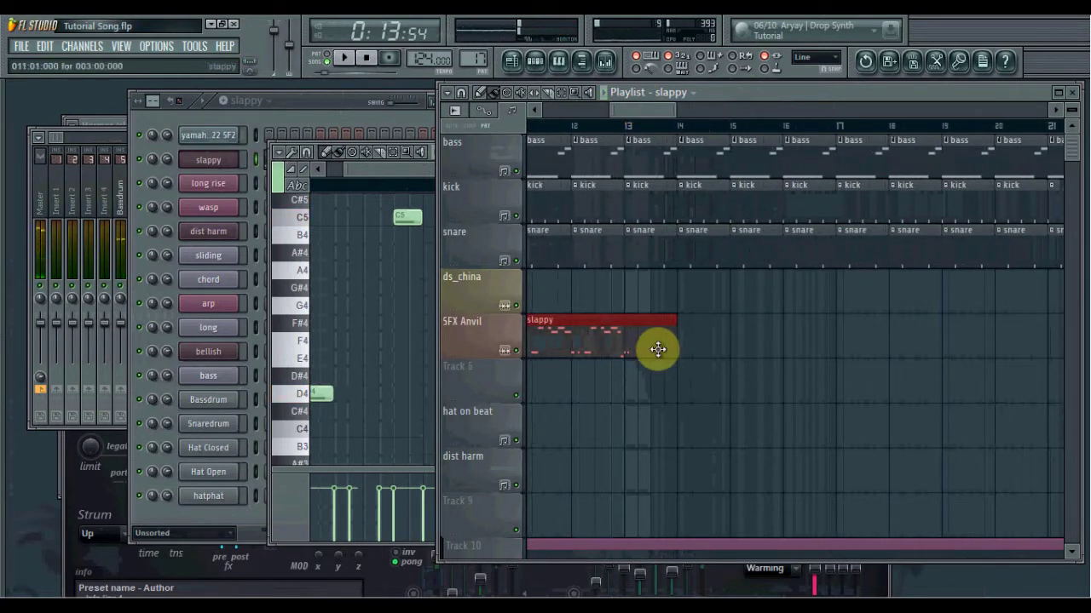
- Trim the bar 11 slappy clip to end at bar 13, and place a unique slappy copy at bar 13
drag(686, 343, 647, 359)
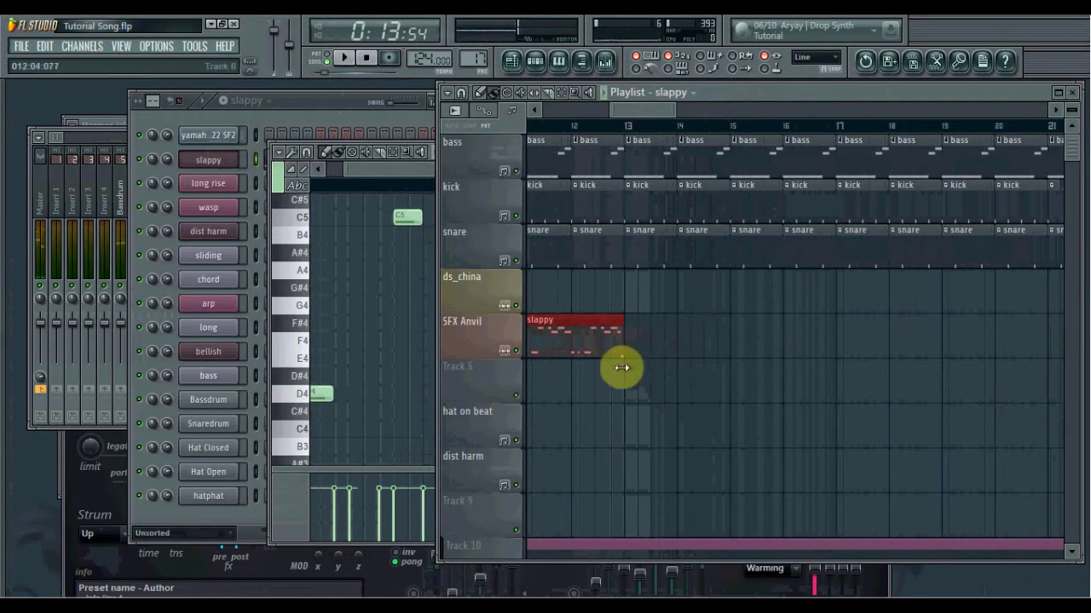
click(632, 324)
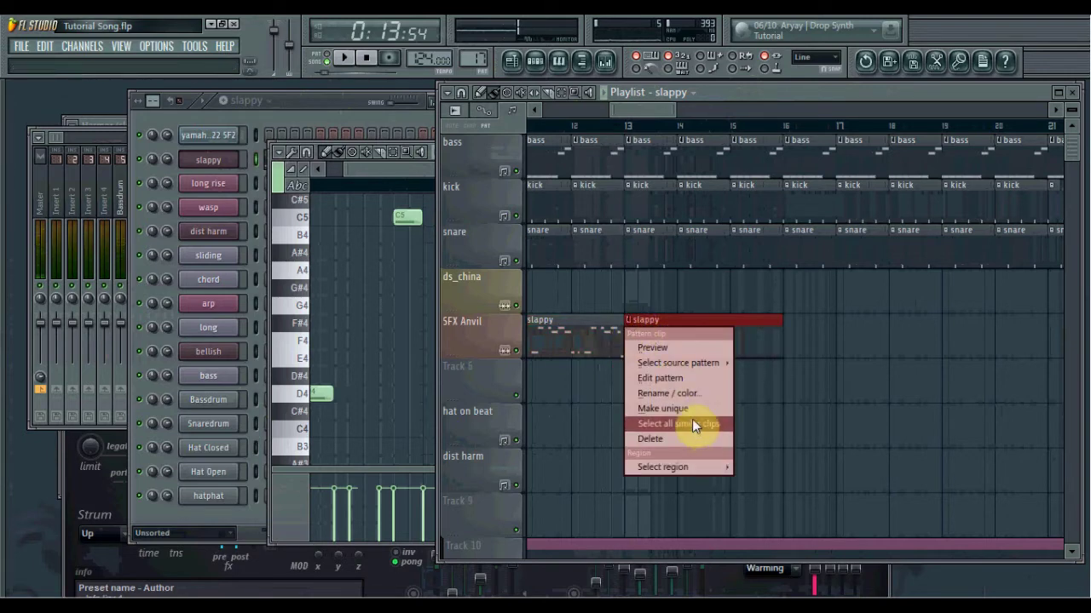
click(677, 409)
- Open the slappy #2 clip and delete all notes in bars 1 and 2, keeping the two short D4 notes
double_click(695, 346)
scroll(564, 407, down, 3)
drag(548, 429, 195, 195)
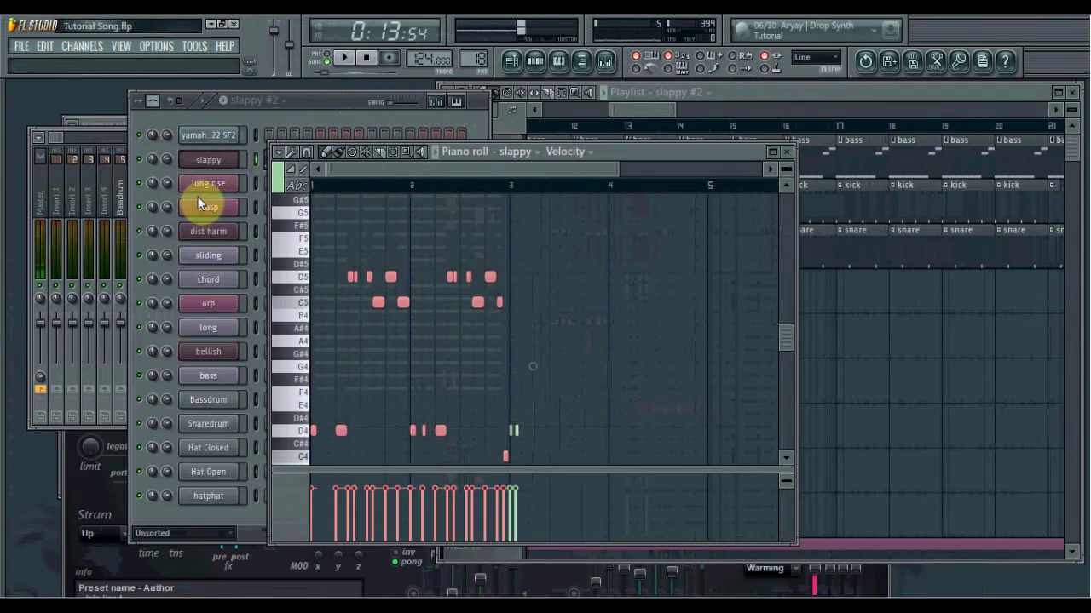
scroll(483, 395, down, 1)
scroll(483, 395, down, 1)
click(502, 345)
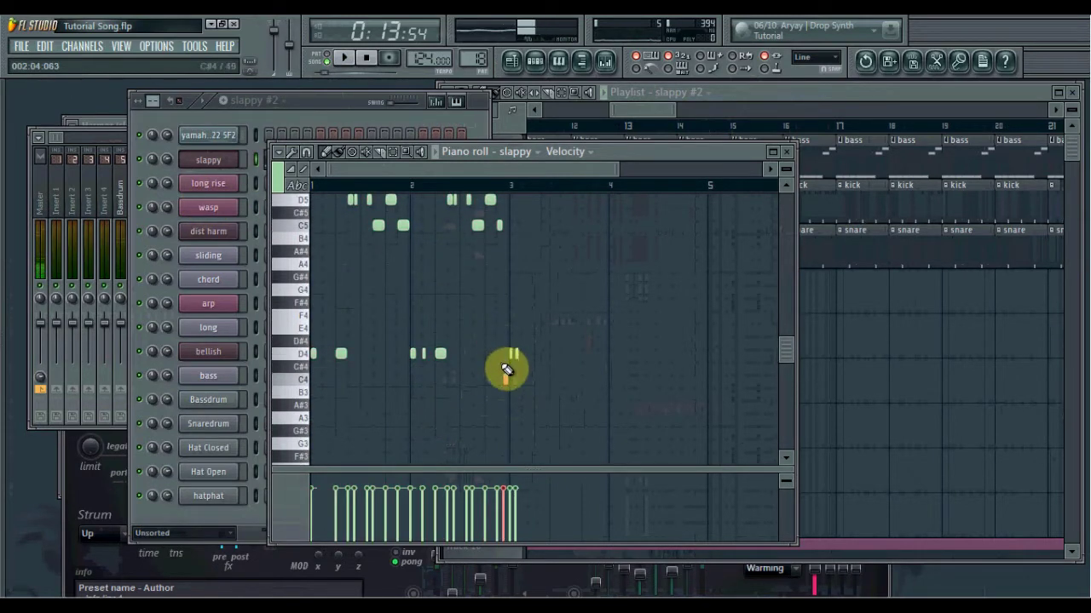
drag(483, 384, 408, 348)
drag(530, 268, 486, 204)
drag(440, 297, 339, 187)
scroll(505, 318, up, 4)
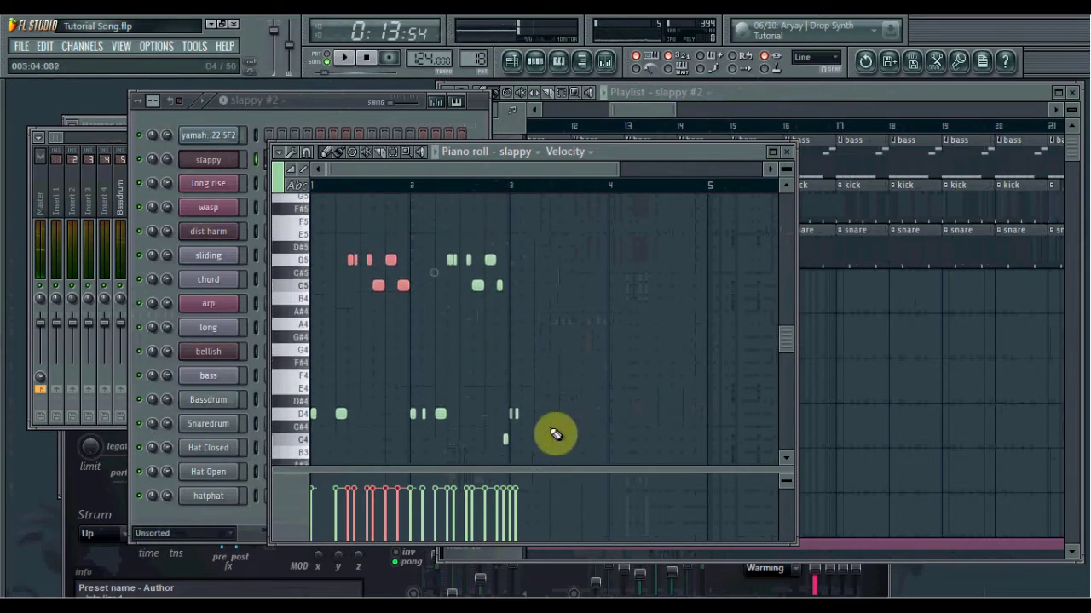
scroll(547, 384, down, 2)
key(space)
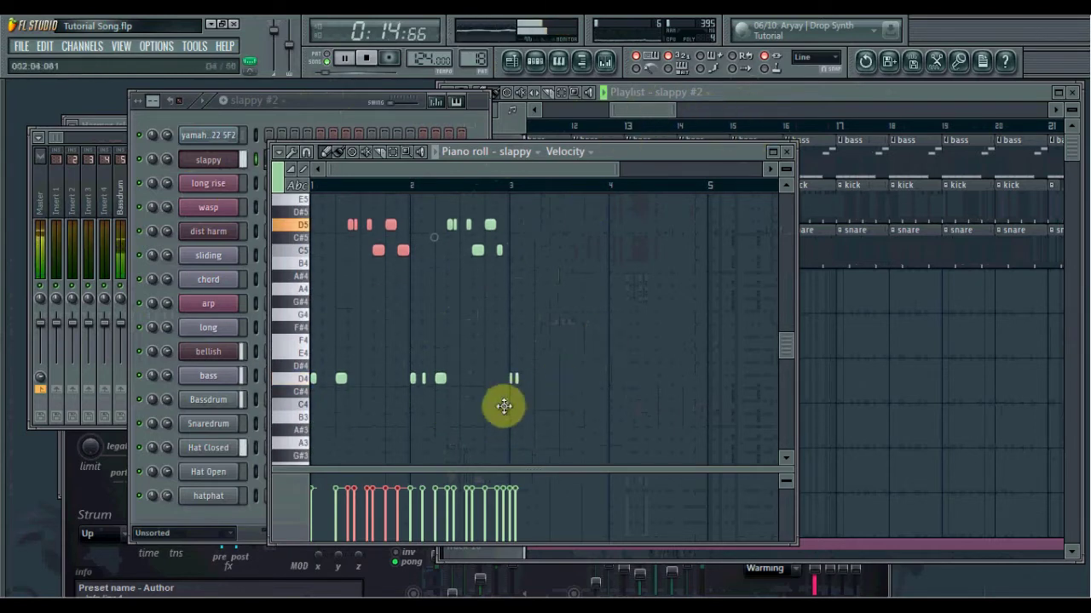
drag(511, 417, 453, 366)
drag(517, 437, 282, 227)
key(Delete)
key(space)
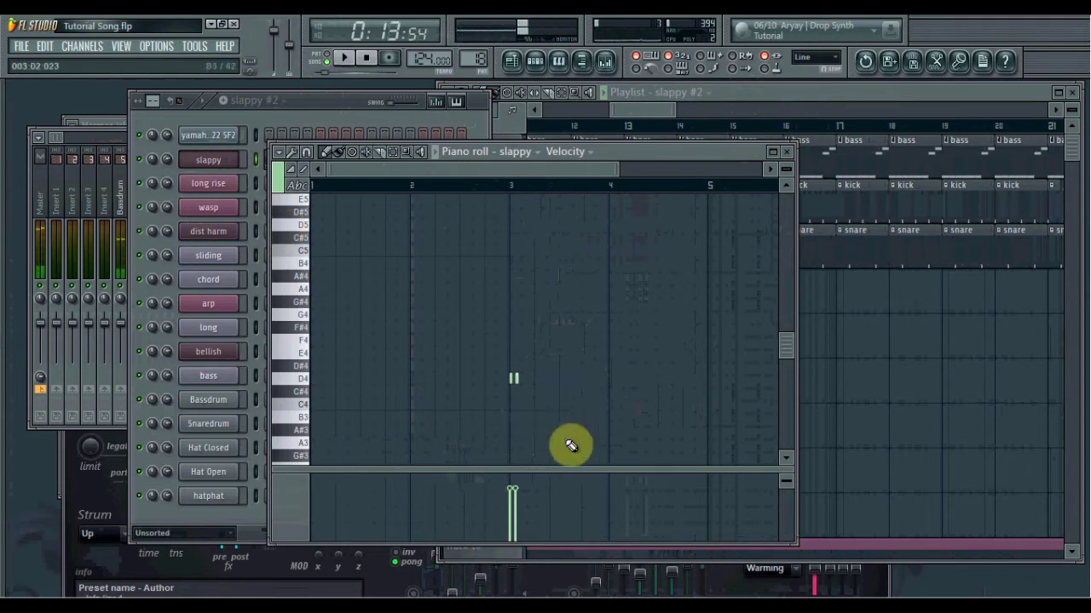
- Move the two short D4 notes from bar 3 to the start of bar 1 and play the song from bar 13
drag(515, 378, 308, 367)
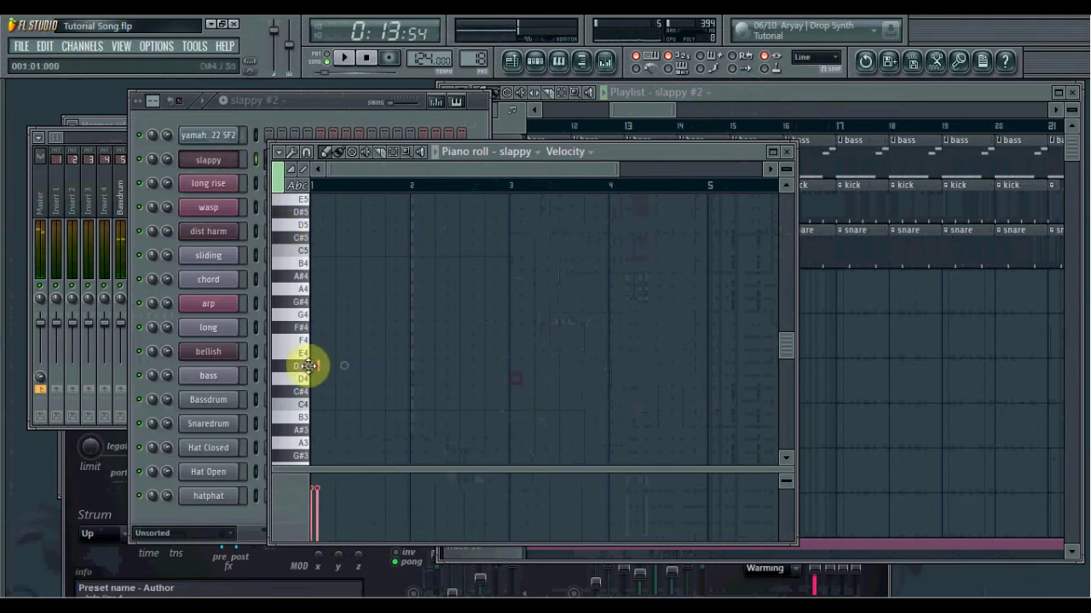
scroll(329, 397, up, 3)
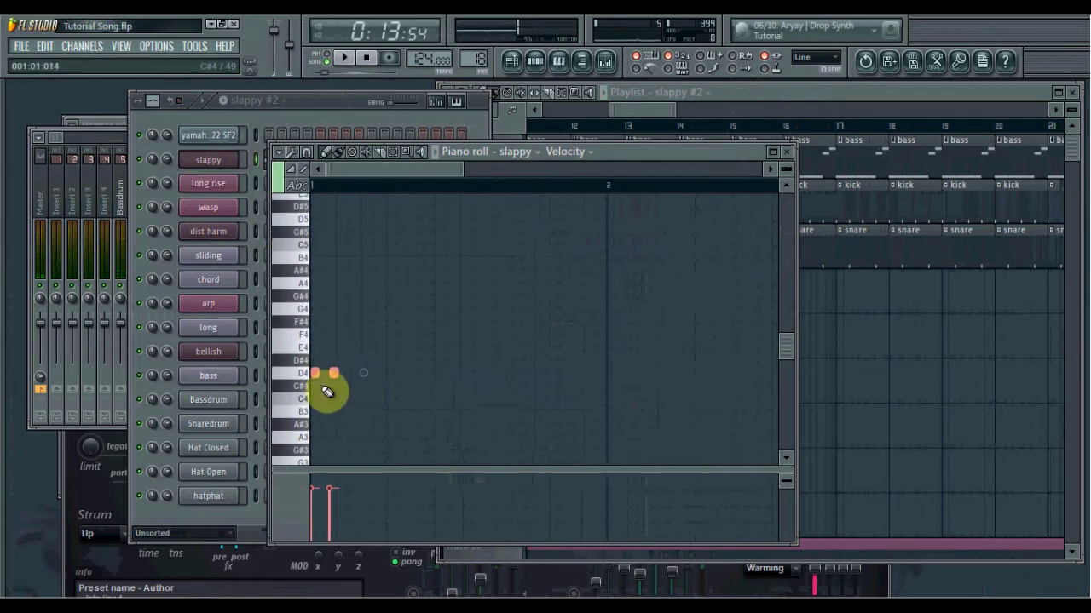
key(space)
key(space)
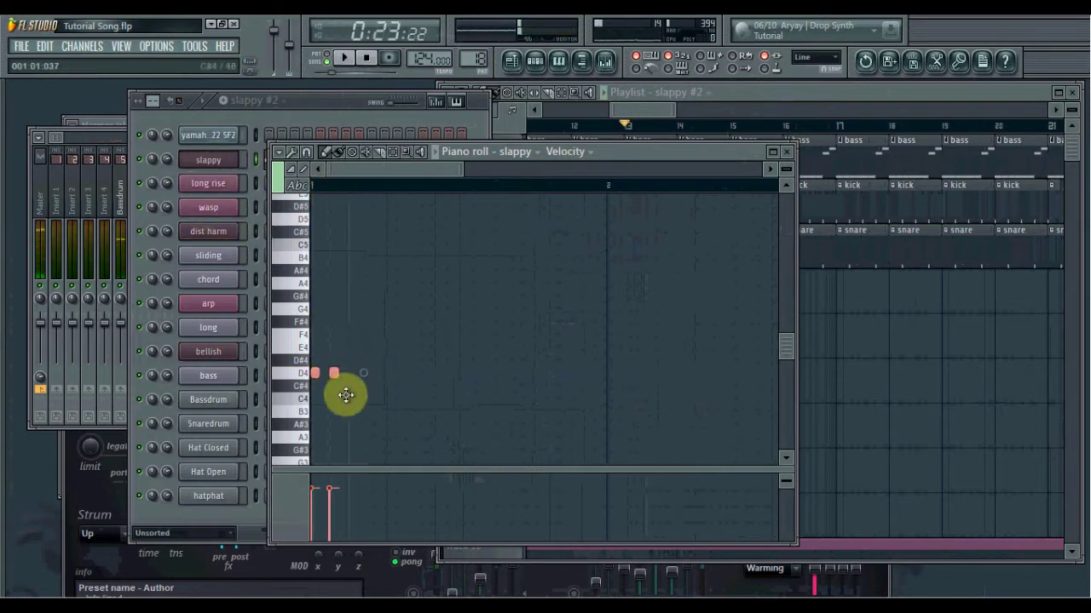
- Add a half-beat C4 note after the two D4 notes and a short D4 note on beat 2, checking them in playback
click(352, 398)
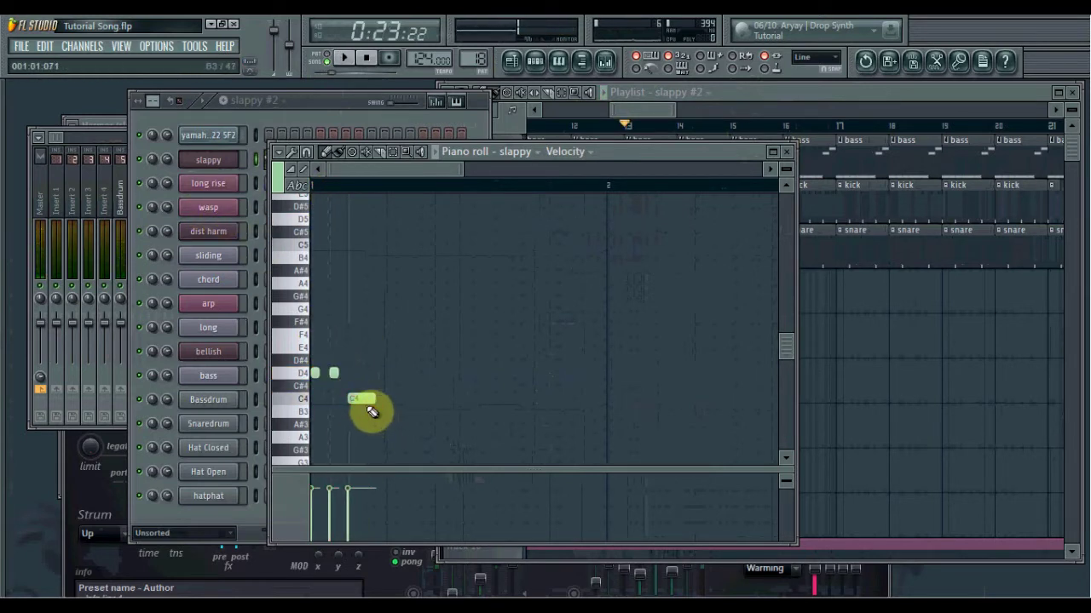
click(390, 373)
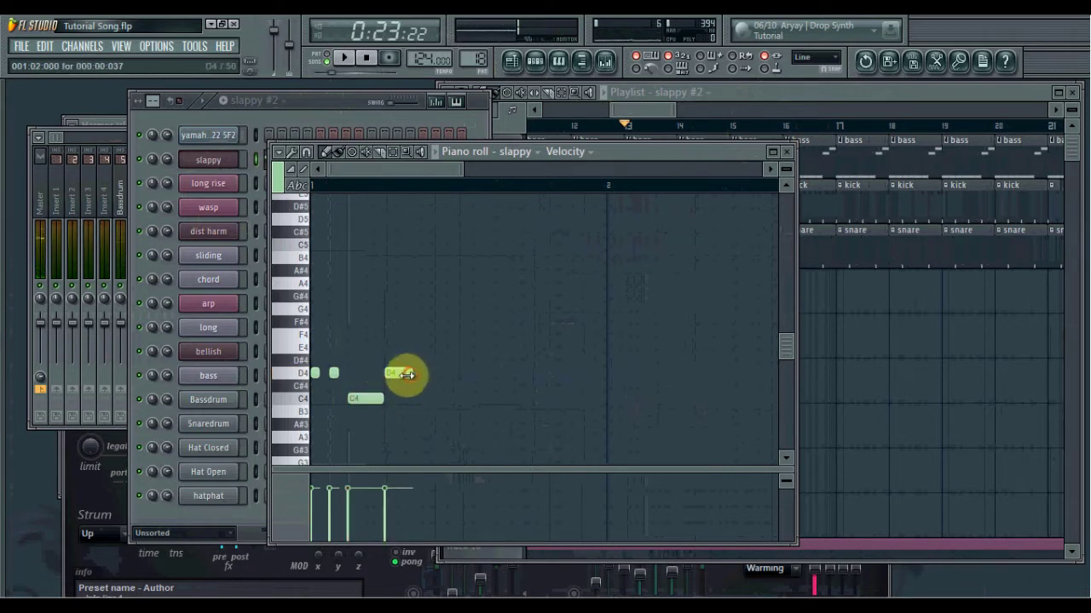
key(space)
key(space)
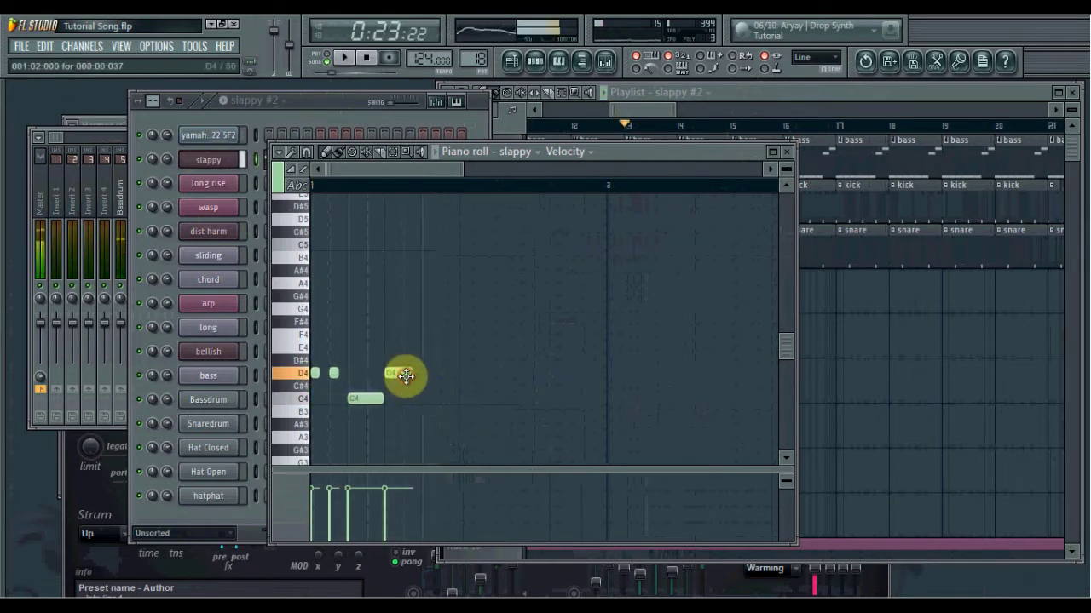
key(space)
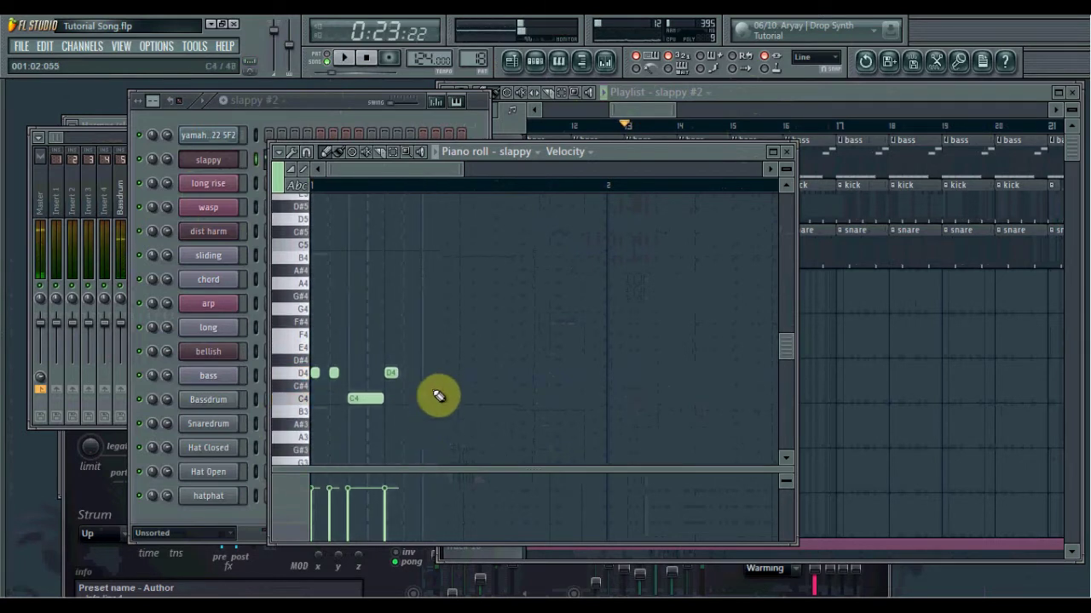
- Add a short D4 note late in beat 2 and a half-beat D5 note midway through beat 3, and play them
scroll(502, 356, up, 2)
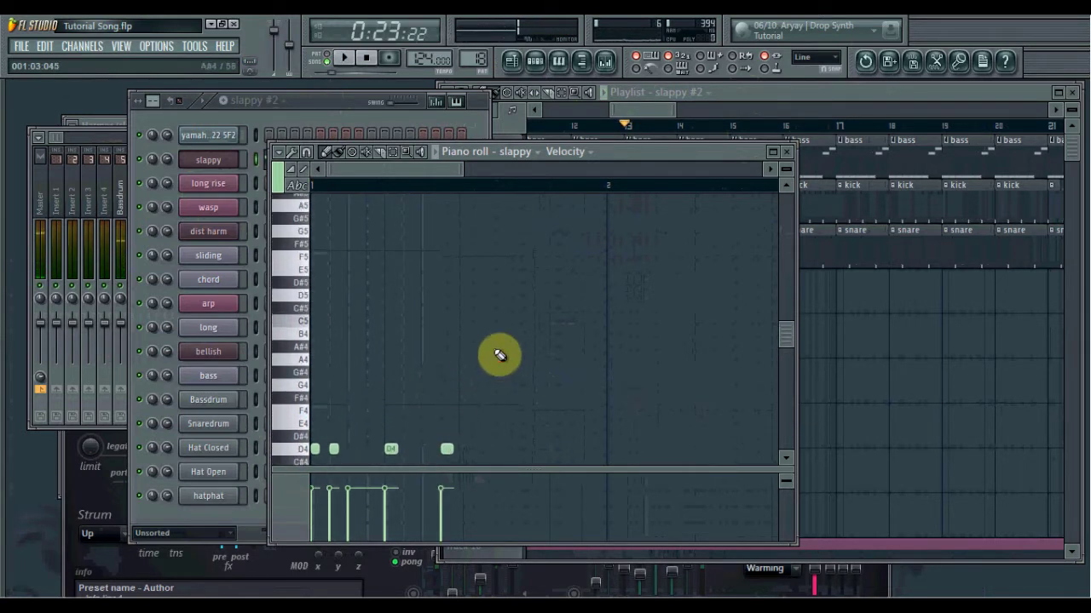
mouse_move(381, 460)
mouse_down()
mouse_move(393, 443)
mouse_move(371, 444)
mouse_up()
right_click(374, 451)
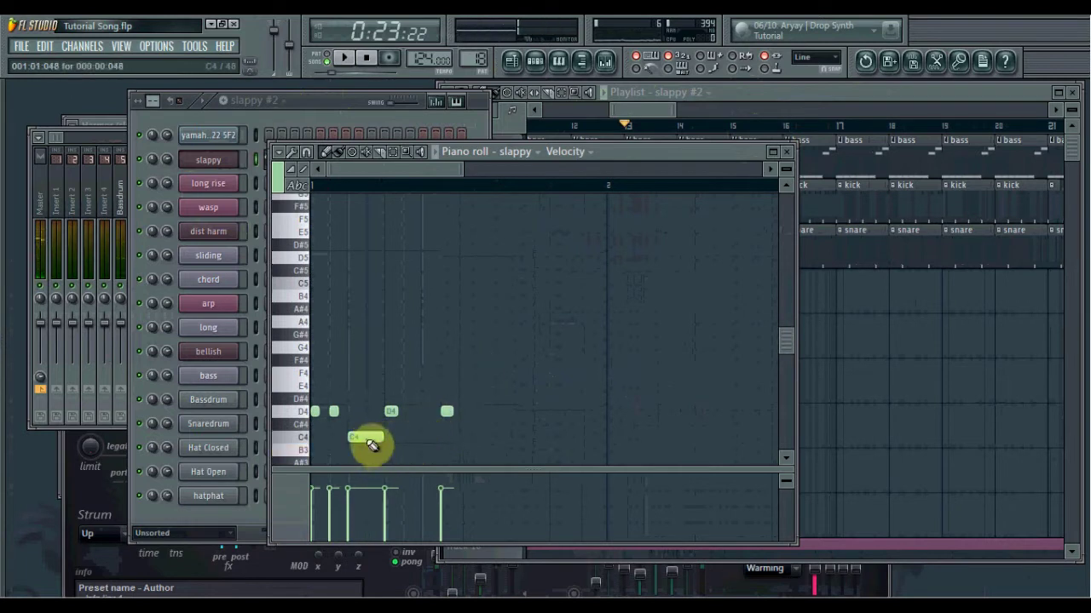
mouse_move(495, 249)
mouse_down()
mouse_move(467, 230)
mouse_move(465, 259)
mouse_move(511, 255)
mouse_up()
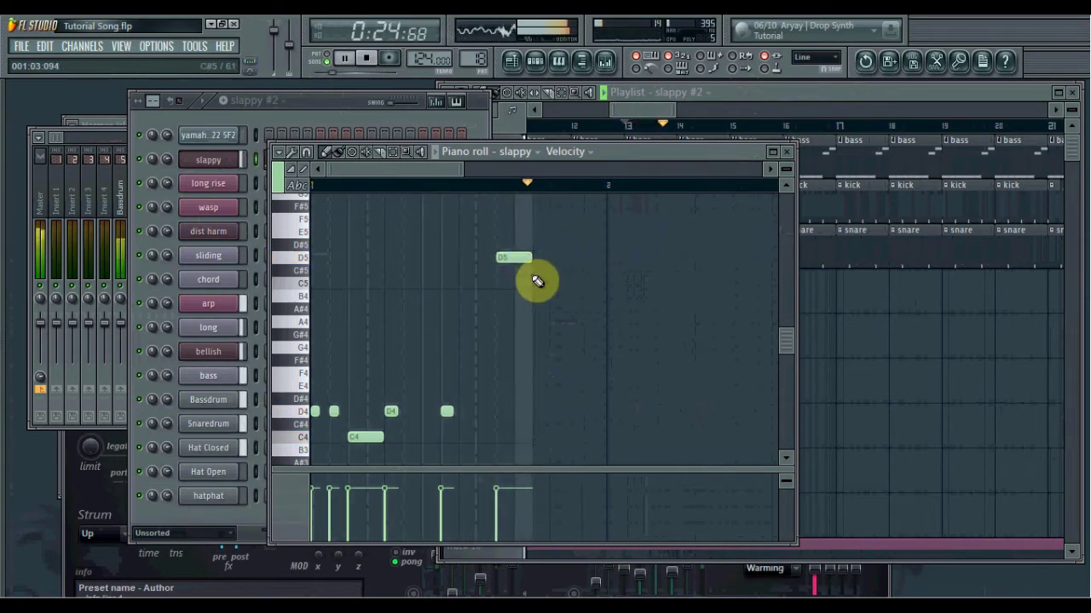
key(space)
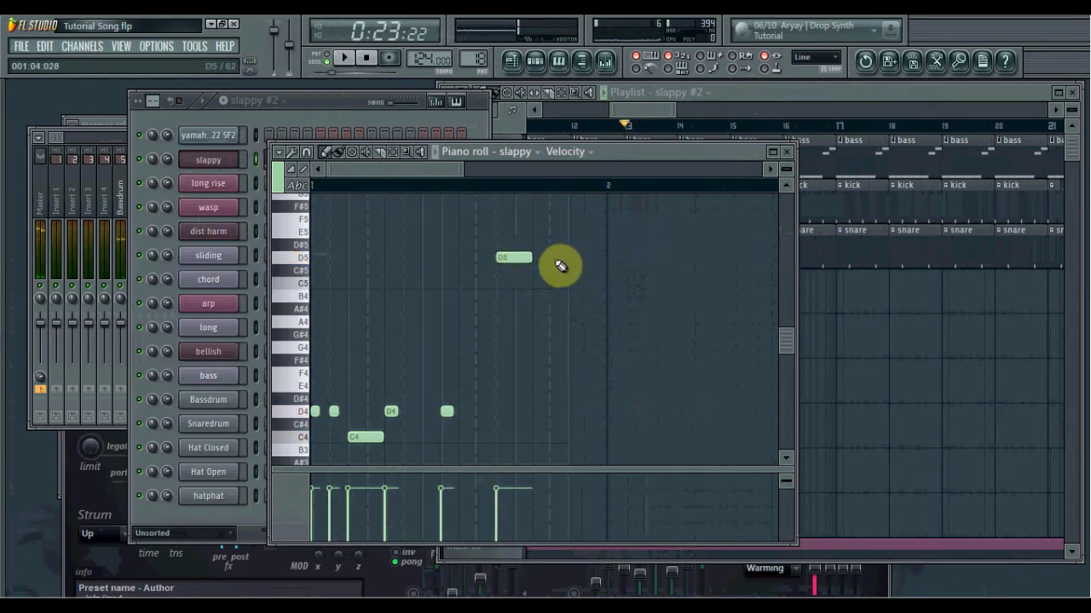
- Add a short D5 note on beat 4 and a C5 note after it, extended to the end of bar 1
key(space)
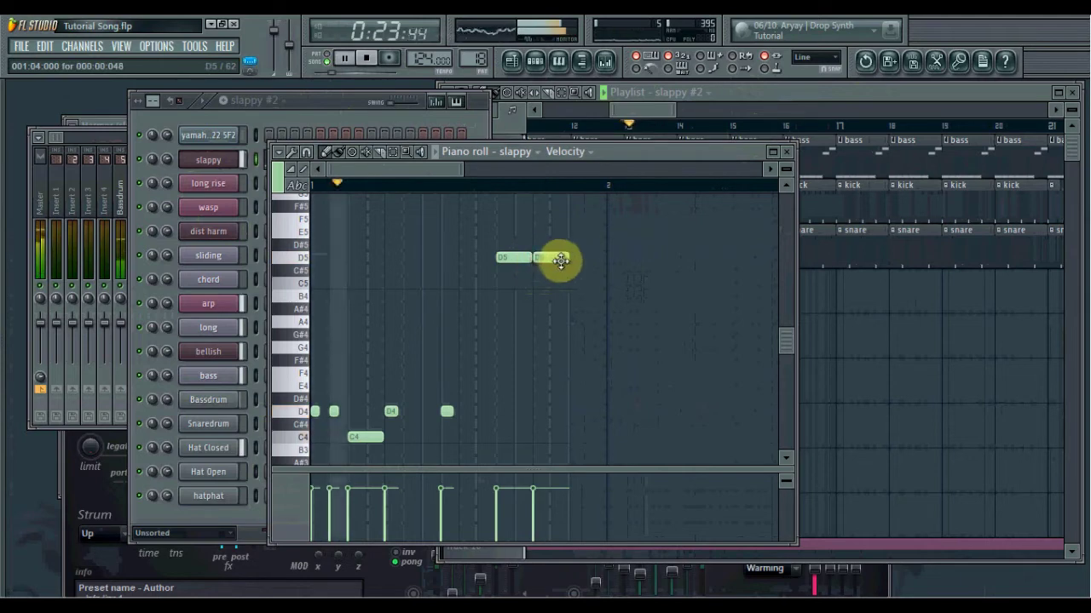
drag(559, 258, 547, 268)
key(ctrl+z)
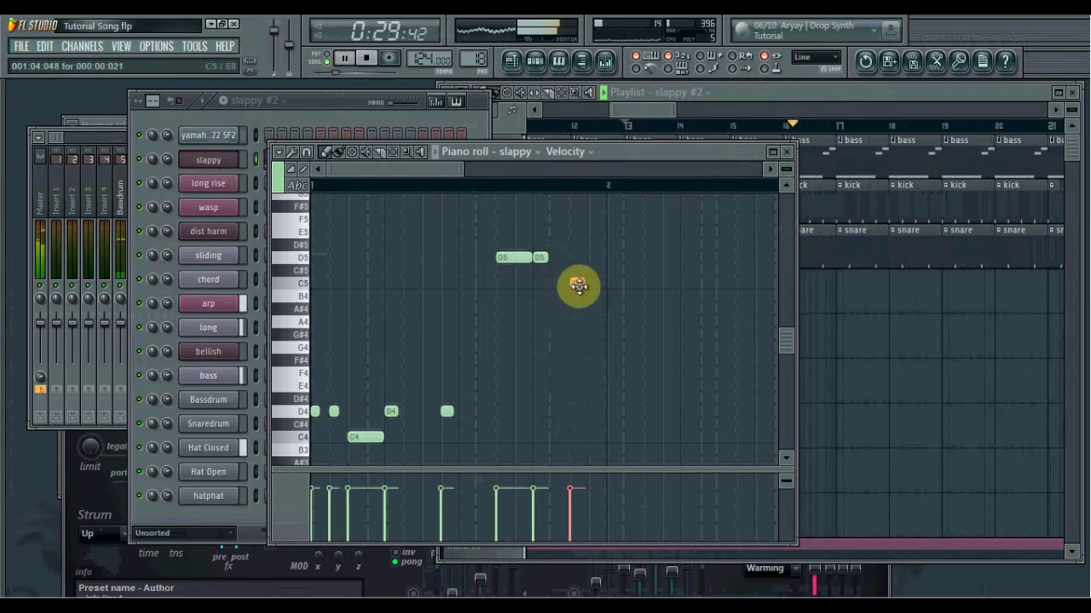
key(ctrl+a)
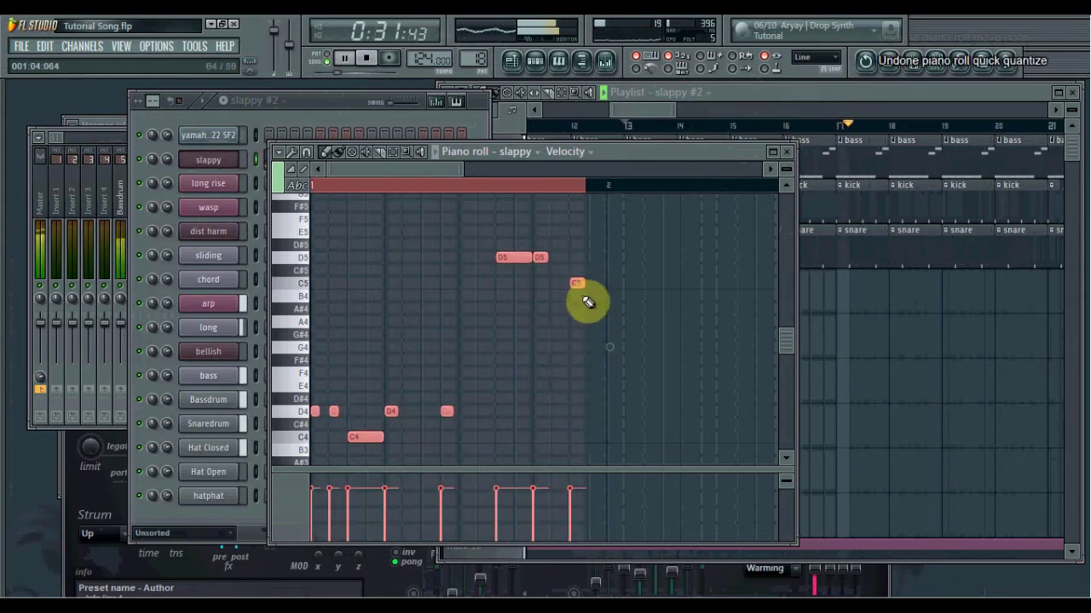
click(587, 312)
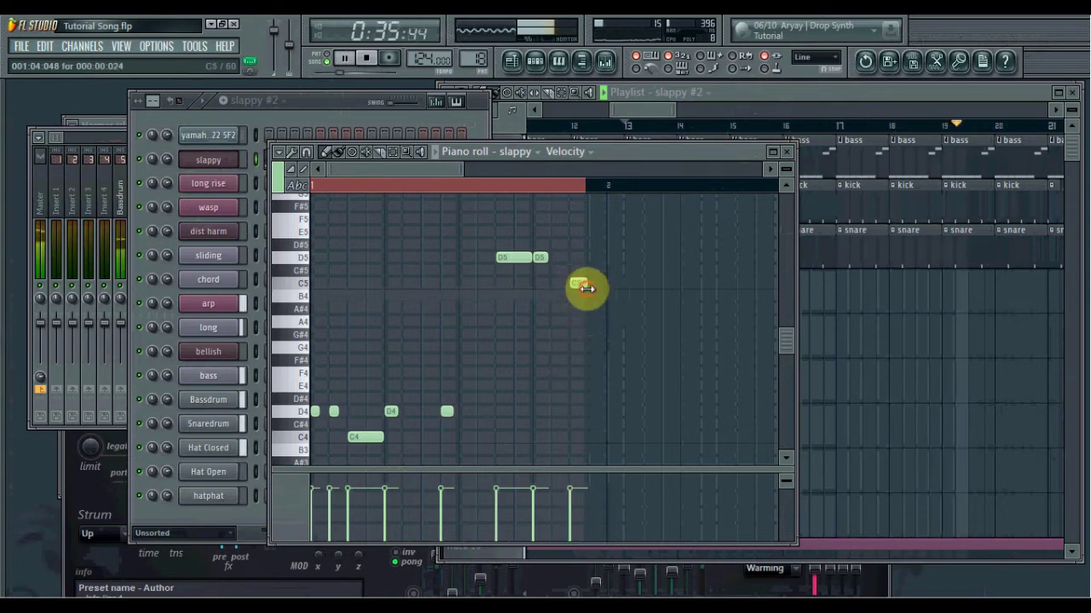
drag(587, 288, 606, 287)
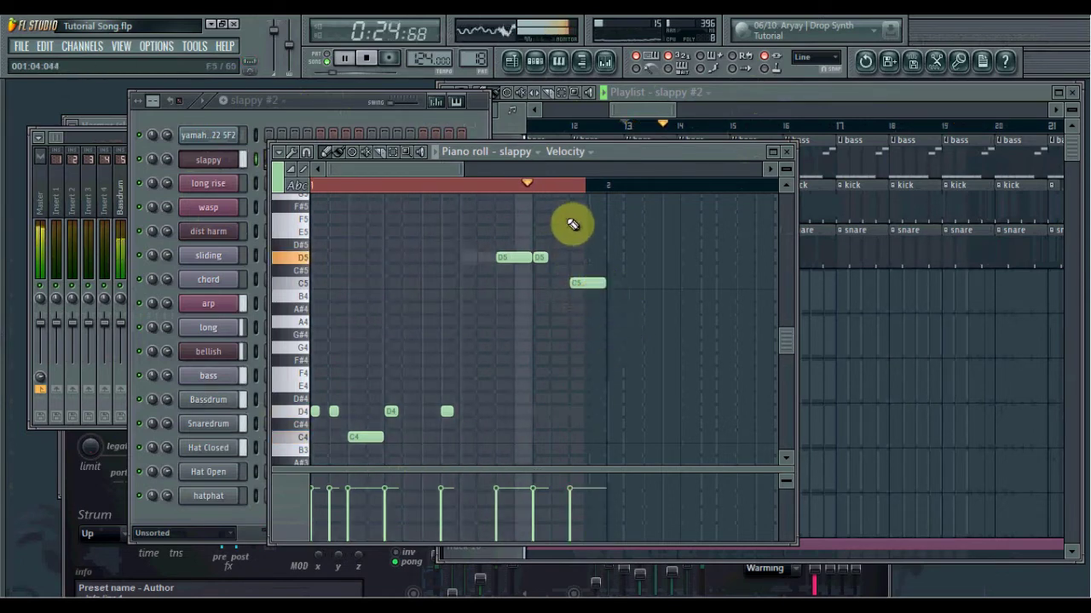
- Clear the time selection, duplicate the bar 1 notes into bar 2, and play from bar 14 of the song
click(577, 186)
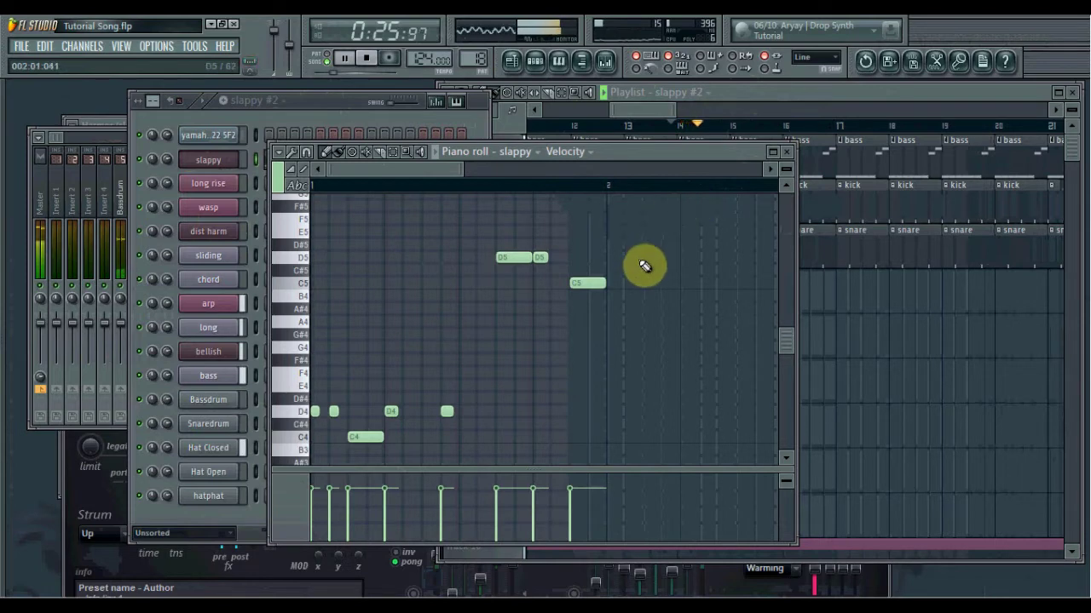
key(ctrl+b)
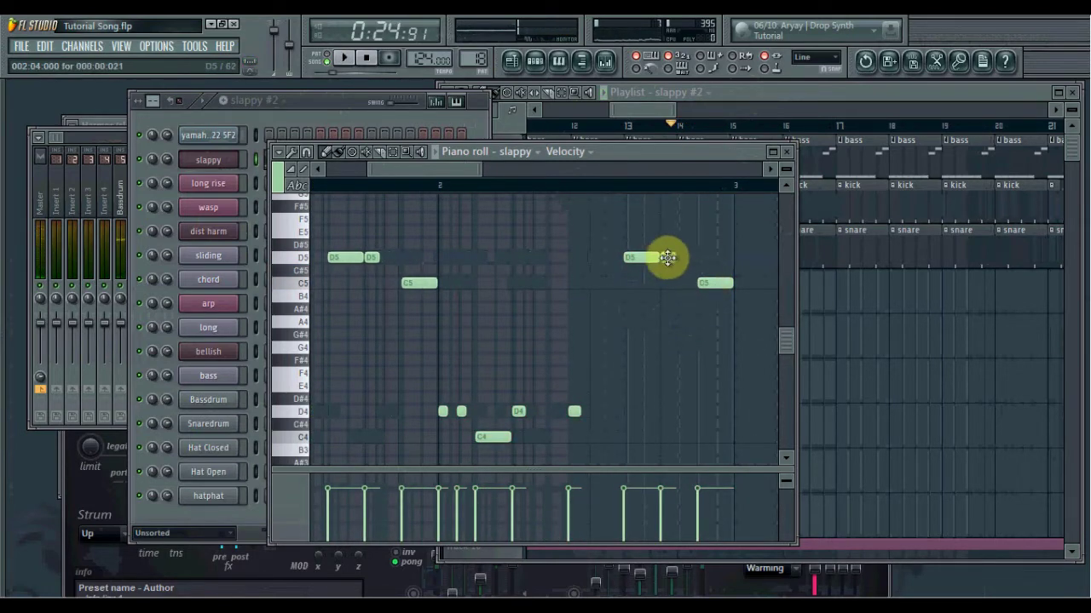
key(space)
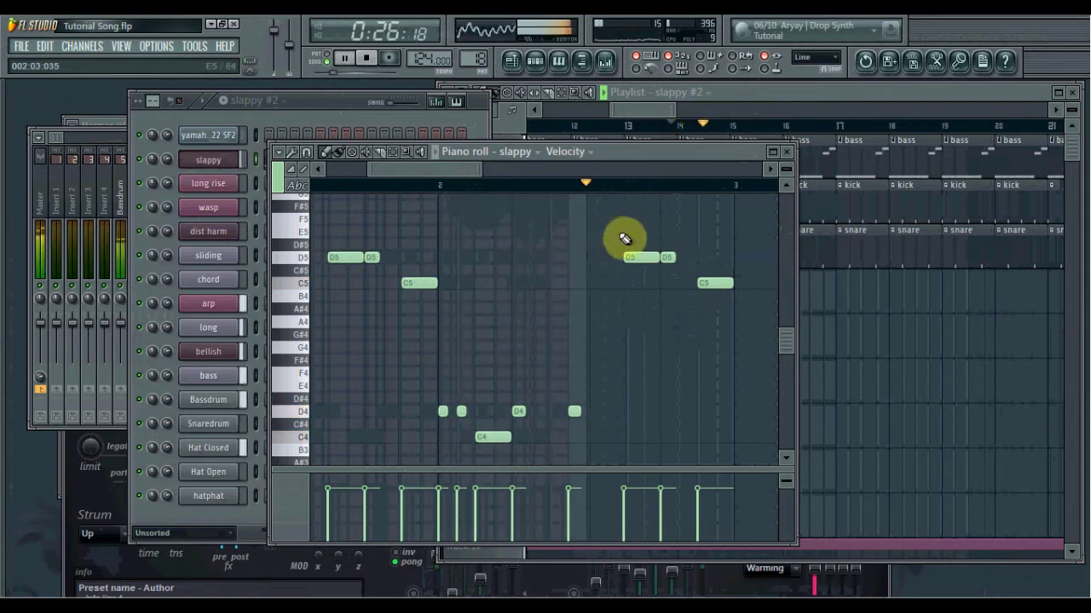
- Replace the final C5 in bar 2 with a run of short A4, C5 and D5 notes, and play it
key(space)
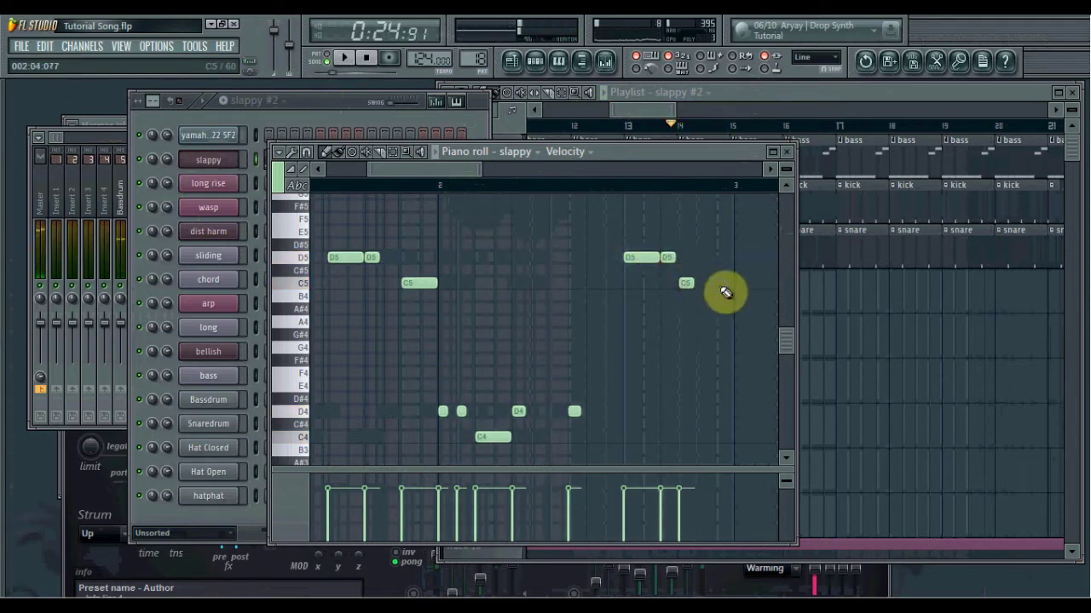
drag(683, 282, 687, 323)
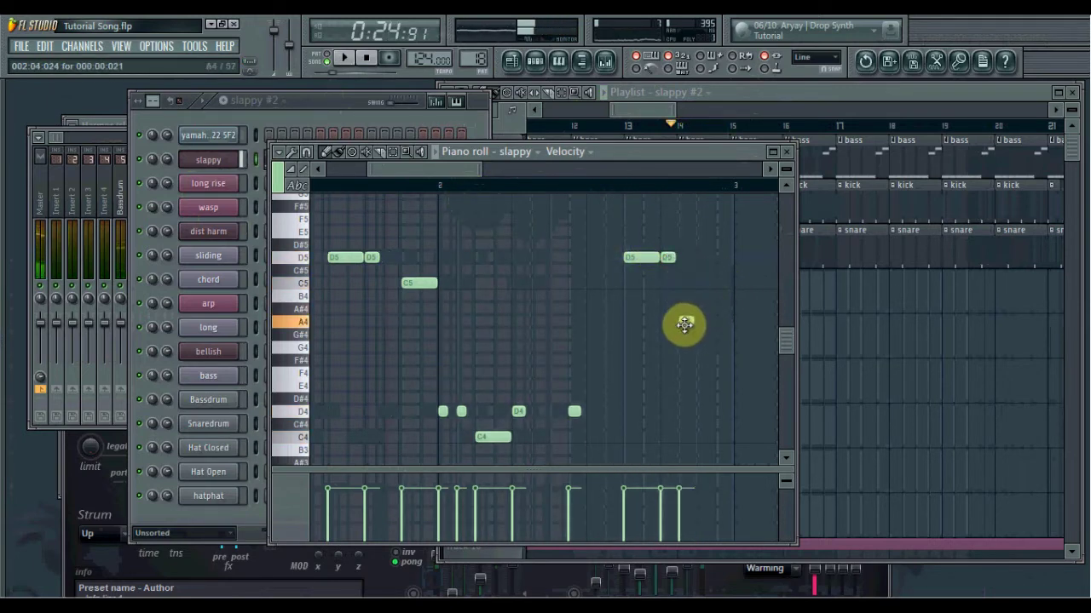
key(space)
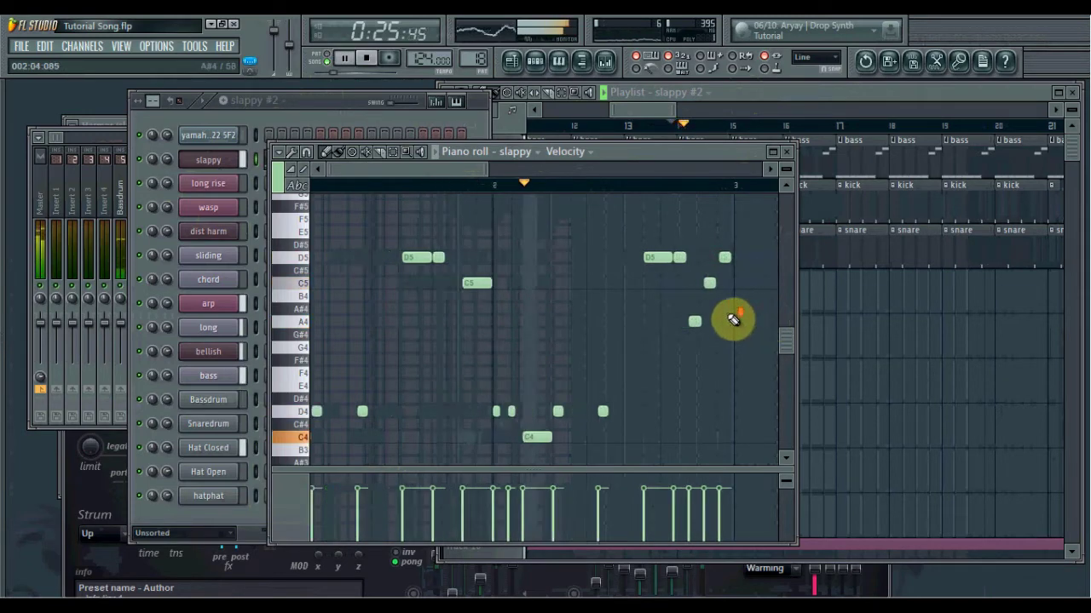
- Place another slappy #2 clip on the SFX Anvil track at bar 15
click(742, 107)
click(735, 334)
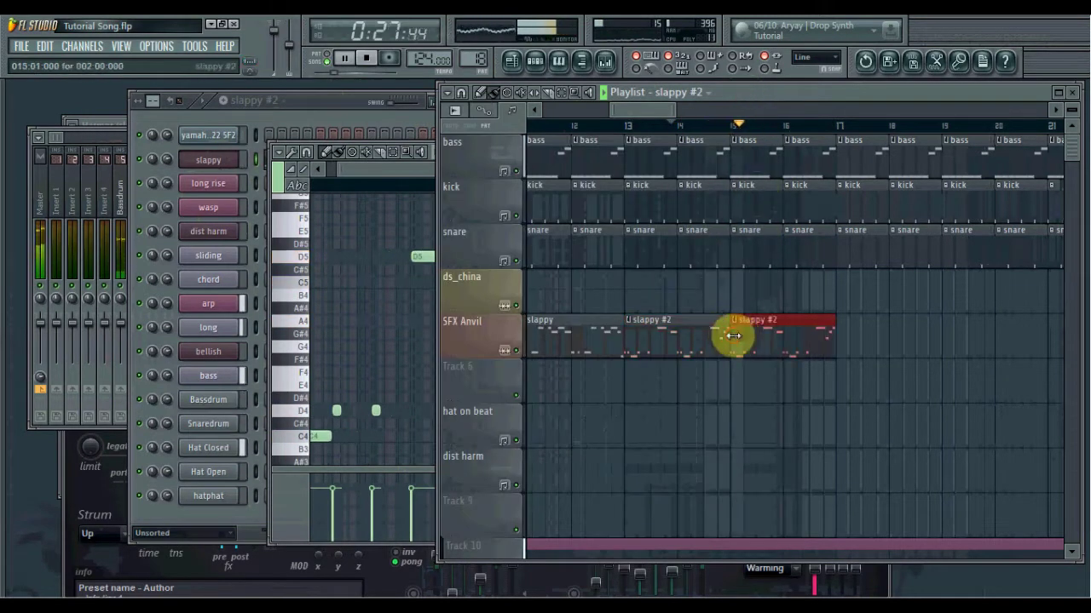
scroll(838, 333, down, 2)
scroll(707, 322, down, 2)
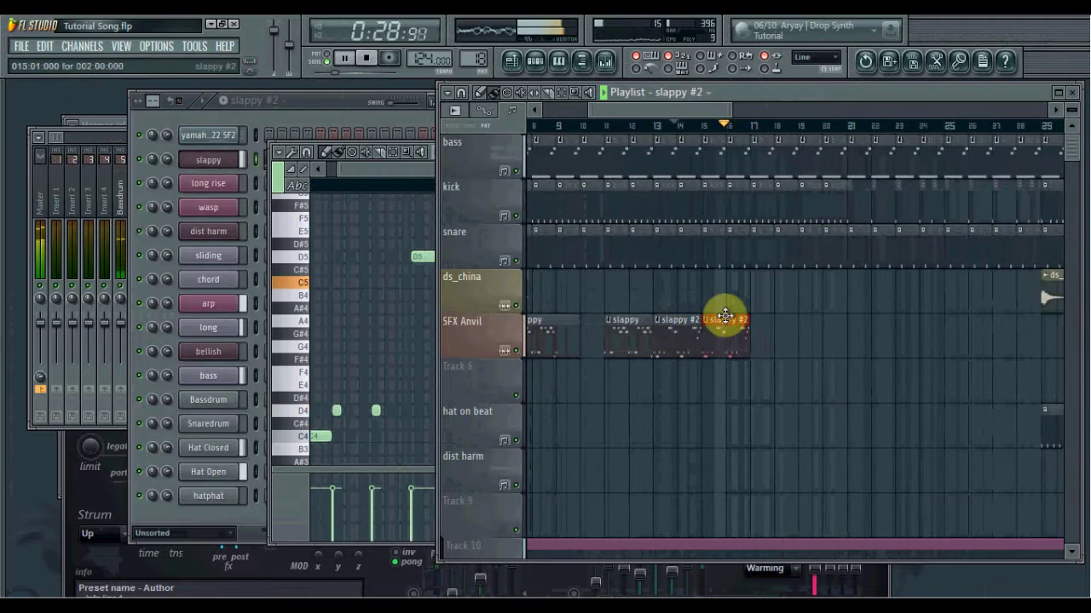
- Place two more slappy #2 clips on the SFX Anvil track at bars 17 and 19
click(765, 344)
click(805, 346)
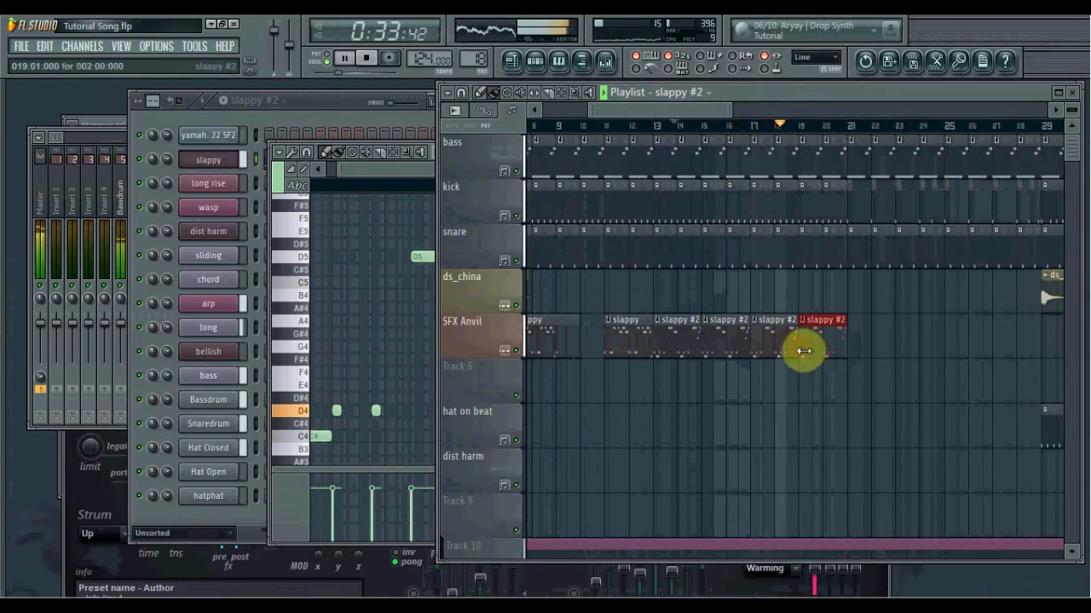
scroll(848, 354, up, 1)
scroll(844, 361, down, 1)
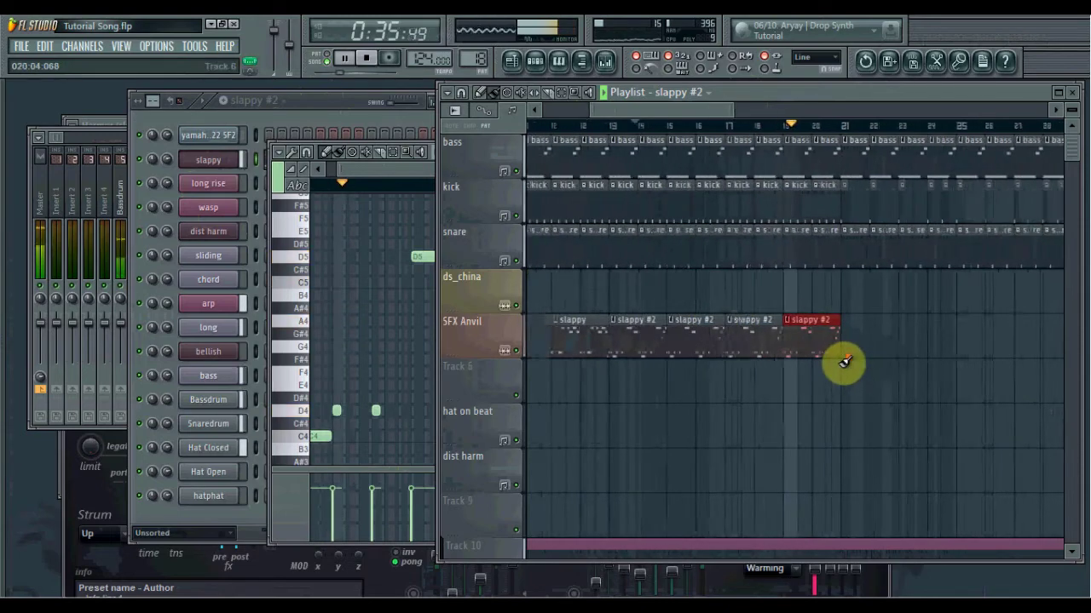
scroll(842, 363, up, 1)
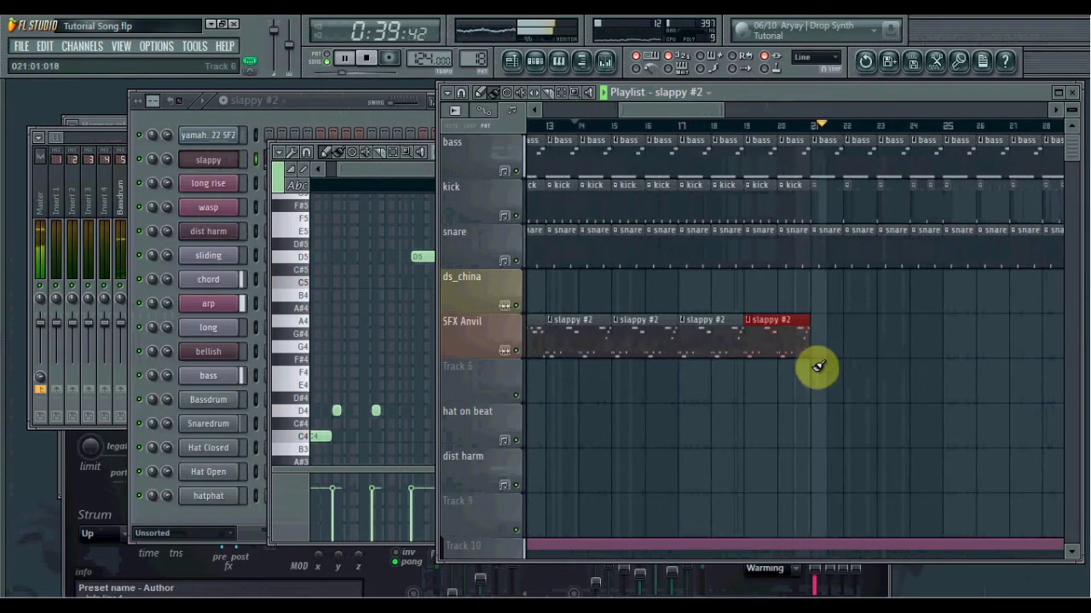
scroll(805, 356, up, 1)
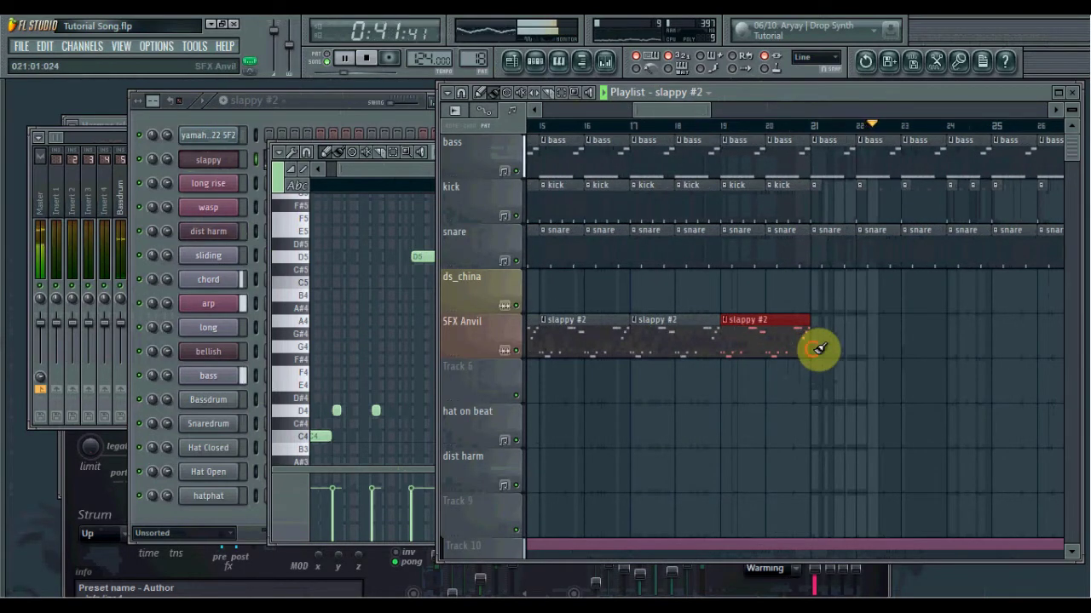
- Add a slappy #2 clip at bar 21 on the SFX Anvil track and trim it down to its opening
click(815, 350)
scroll(933, 345, up, 2)
drag(914, 347, 767, 368)
scroll(774, 366, up, 2)
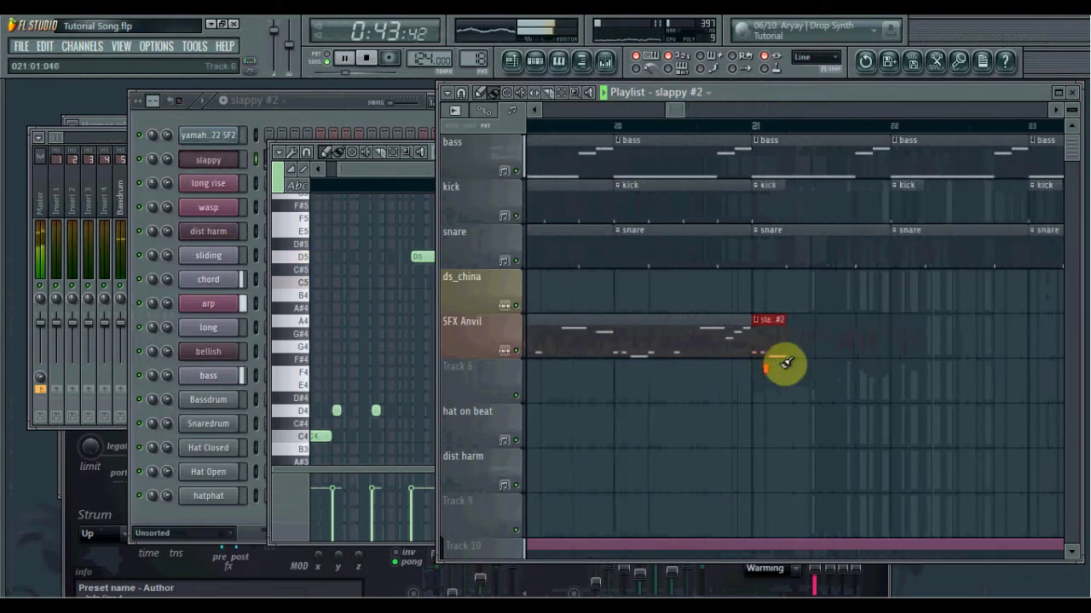
scroll(785, 364, up, 1)
scroll(770, 358, down, 10)
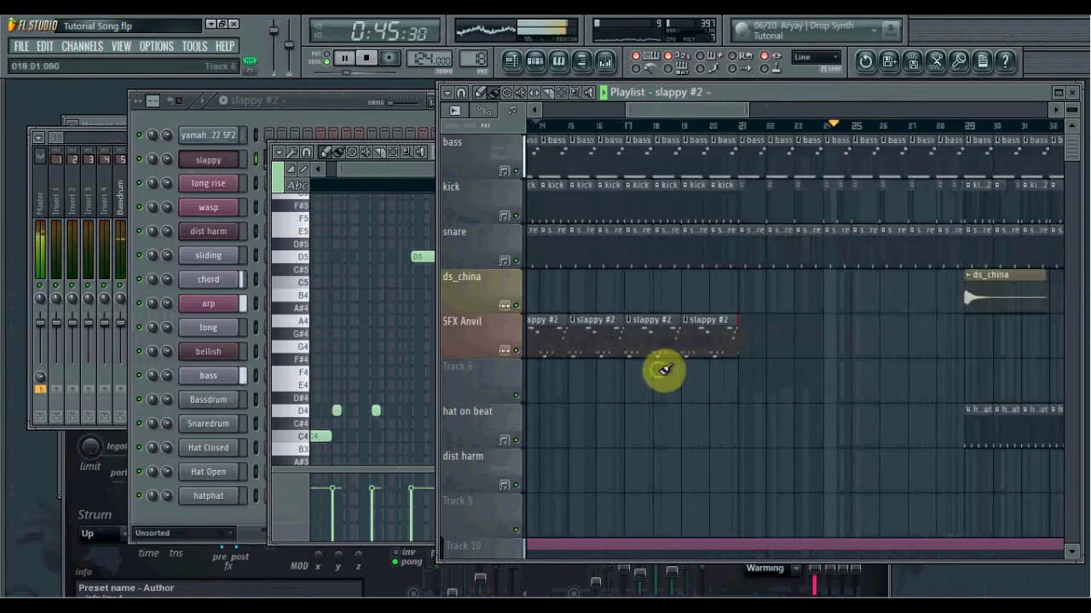
- Insert a track below SFX Anvil, move the slappy clips onto it, and auto-name that track
right_click(499, 370)
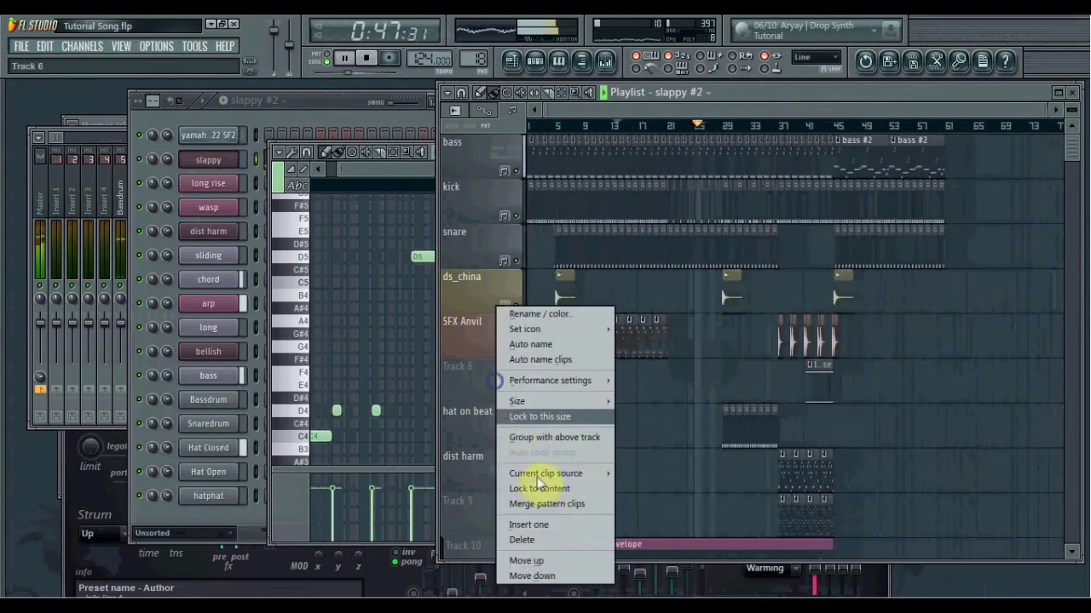
click(560, 522)
drag(692, 393, 572, 384)
right_click(511, 385)
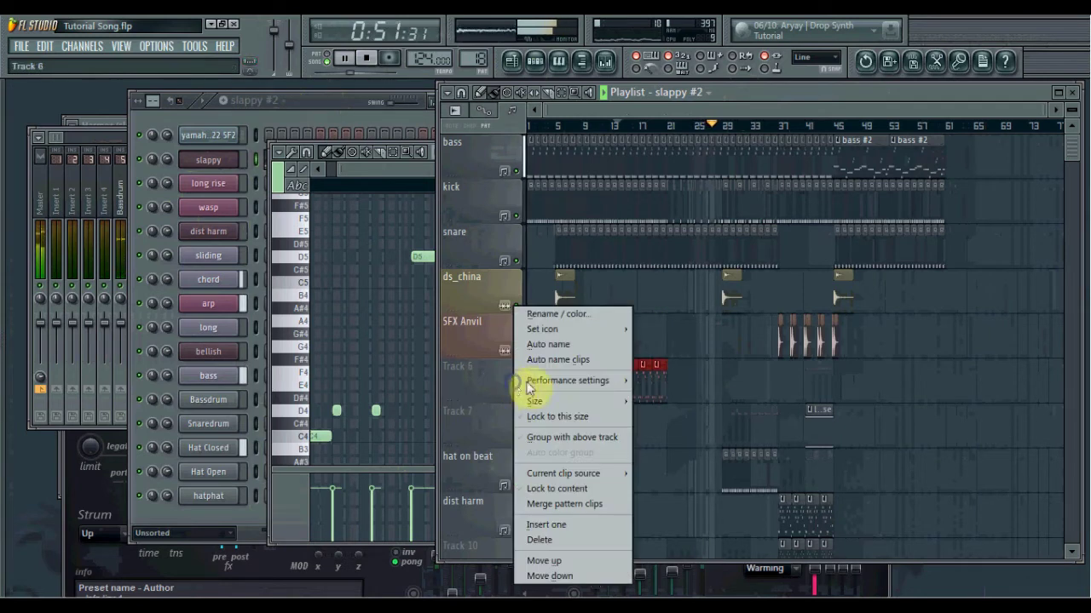
click(553, 343)
- Delete the unused yamaha synth sy22 SF2 channel
right_click(203, 154)
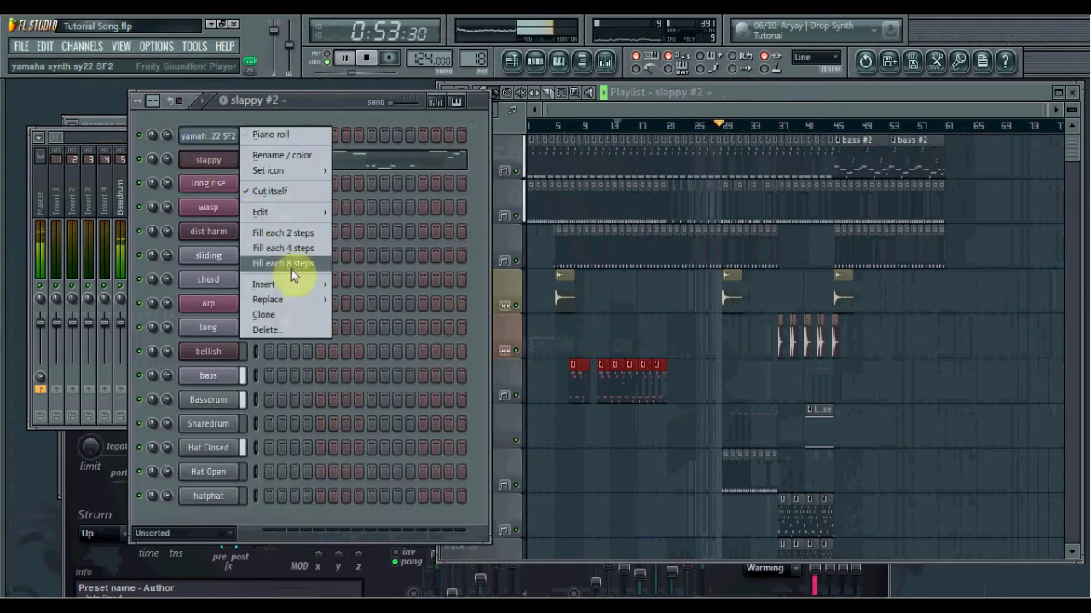
click(329, 328)
click(616, 358)
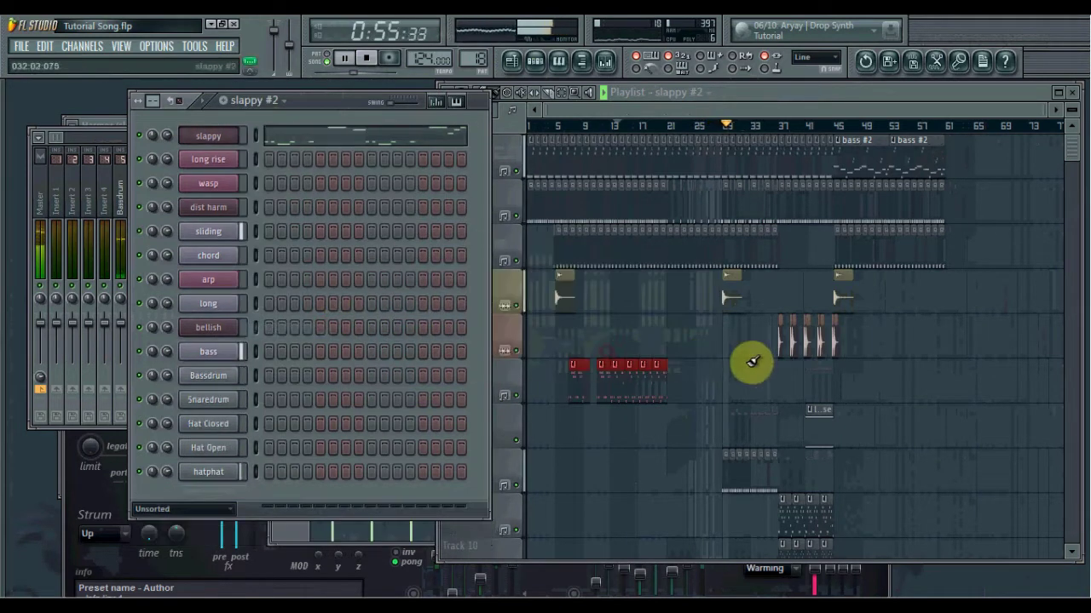
drag(748, 357, 704, 349)
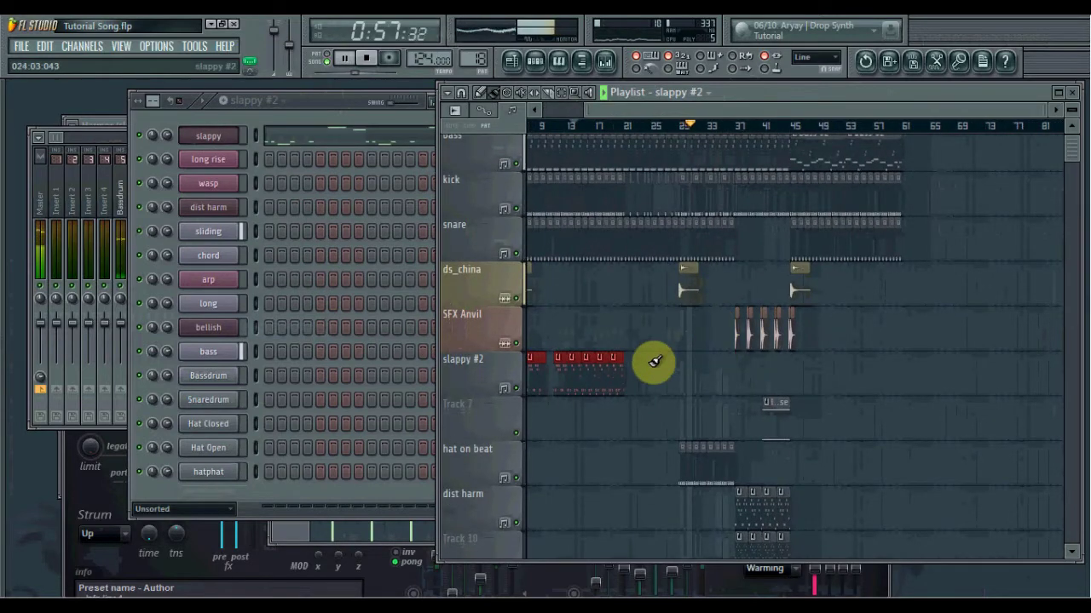
- Deselect the clips, place a slappy #2 clip at bar 29 on the slappy #2 track, and make it unique
ctrl+click(663, 364)
scroll(591, 376, up, 3)
drag(618, 380, 614, 364)
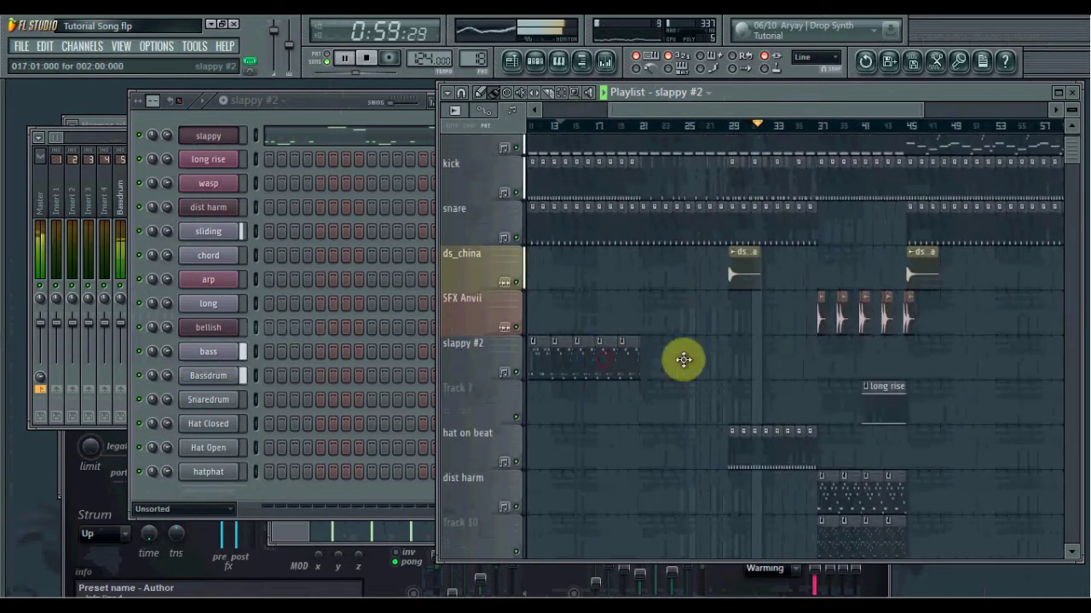
click(742, 358)
right_click(737, 349)
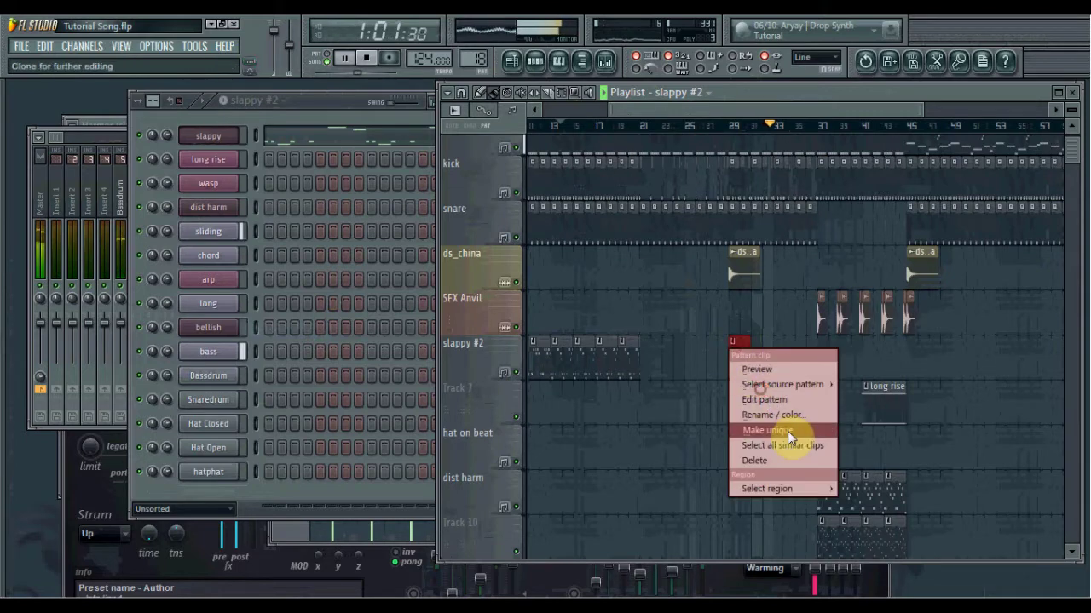
click(792, 433)
- Open the bar 29 clip's notes in the piano roll and delete all of them
double_click(730, 352)
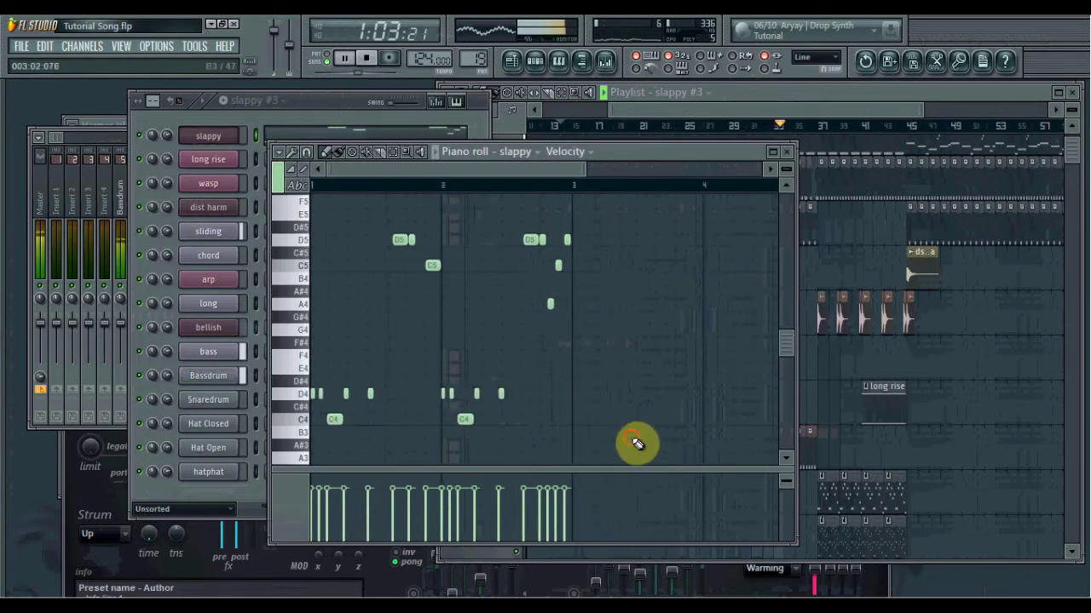
drag(632, 440, 290, 227)
key(Delete)
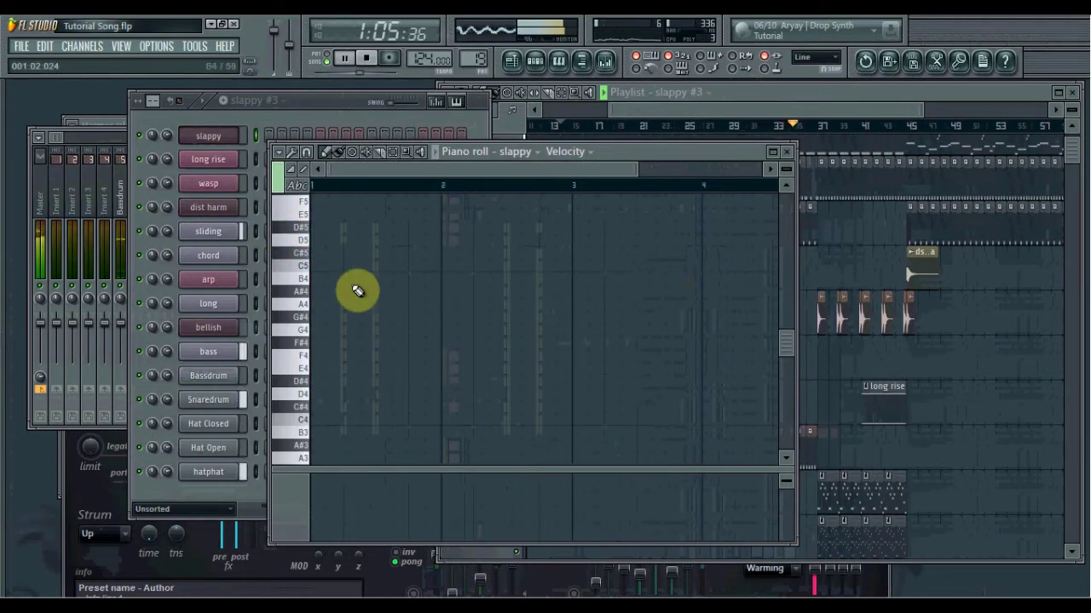
- Write D4 notes about half a beat long on all four beats of bar 1, plus a D5 on the second half of beat 4
scroll(313, 395, up, 5)
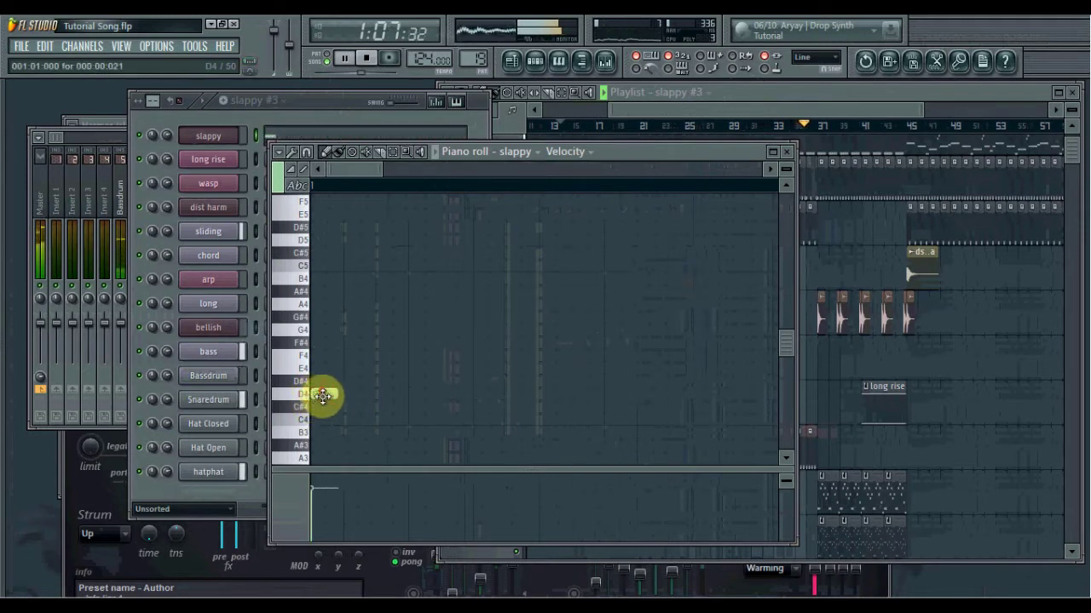
drag(344, 390, 364, 395)
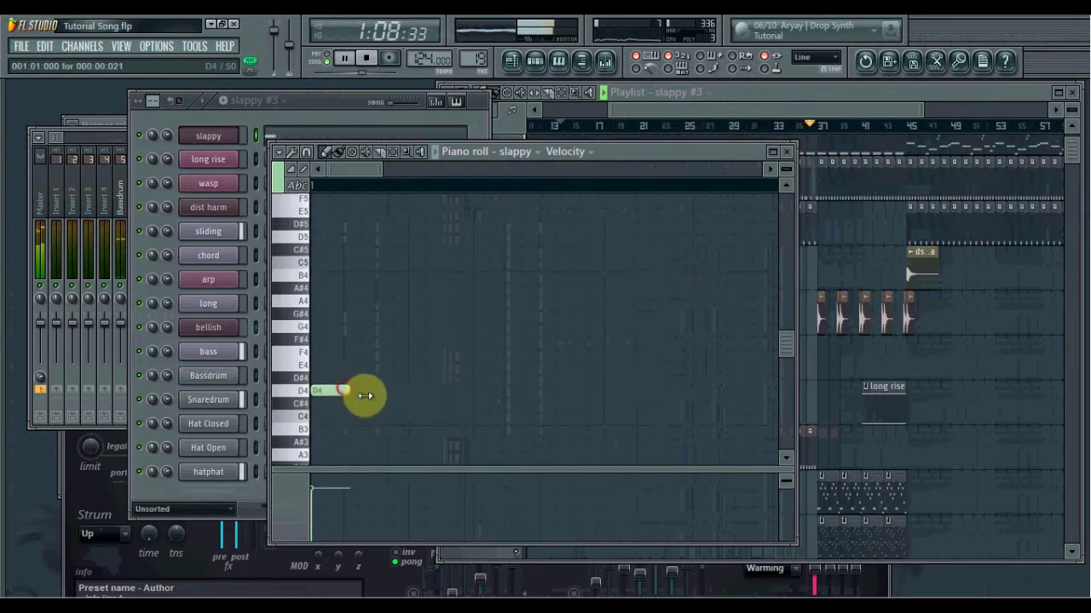
click(491, 395)
click(326, 186)
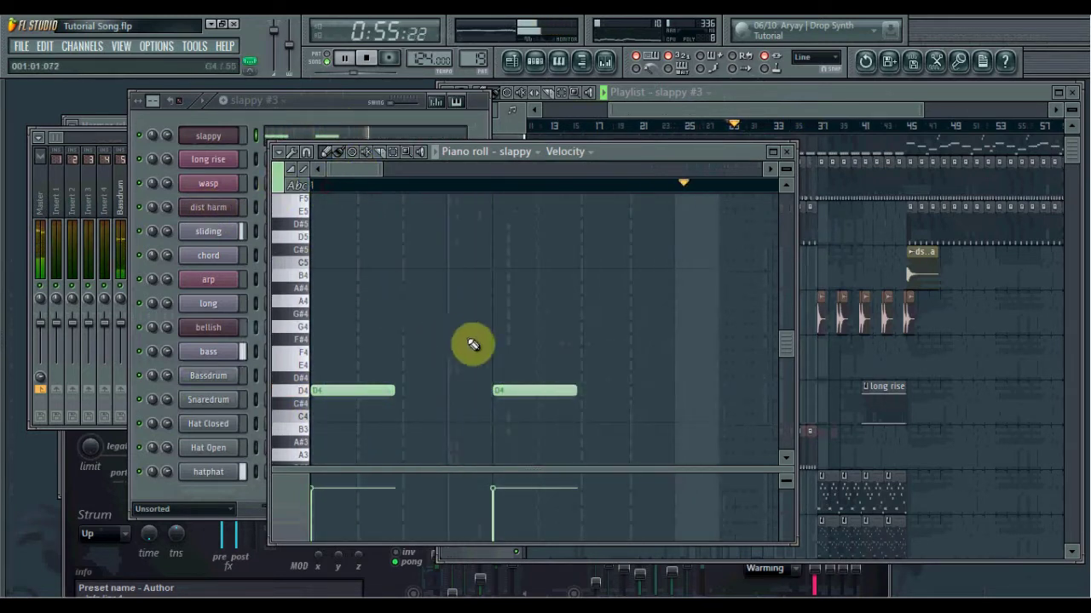
scroll(653, 375, down, 4)
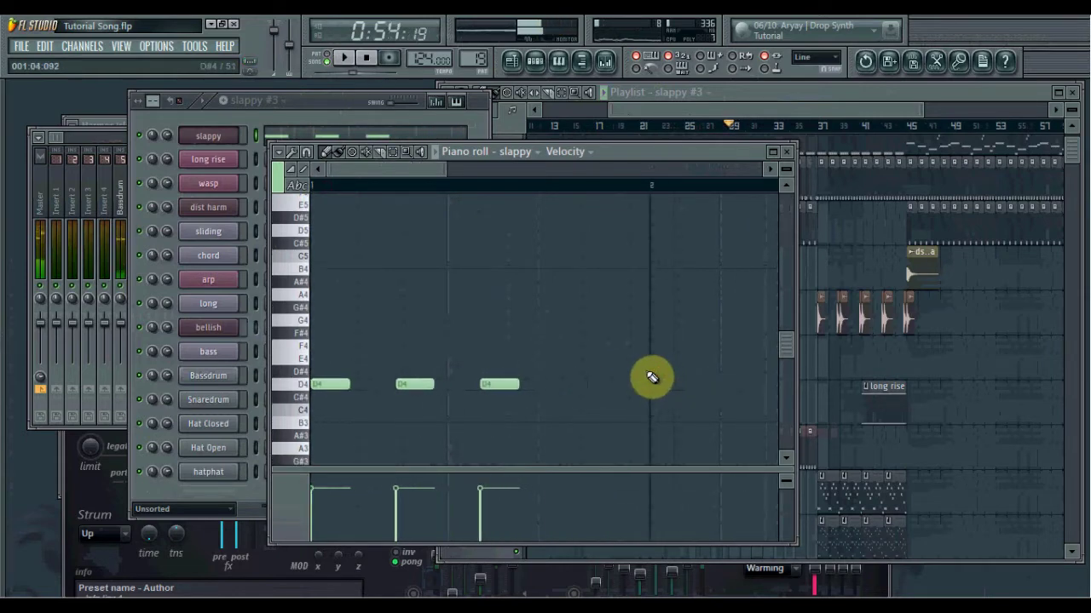
click(569, 384)
scroll(630, 383, up, 3)
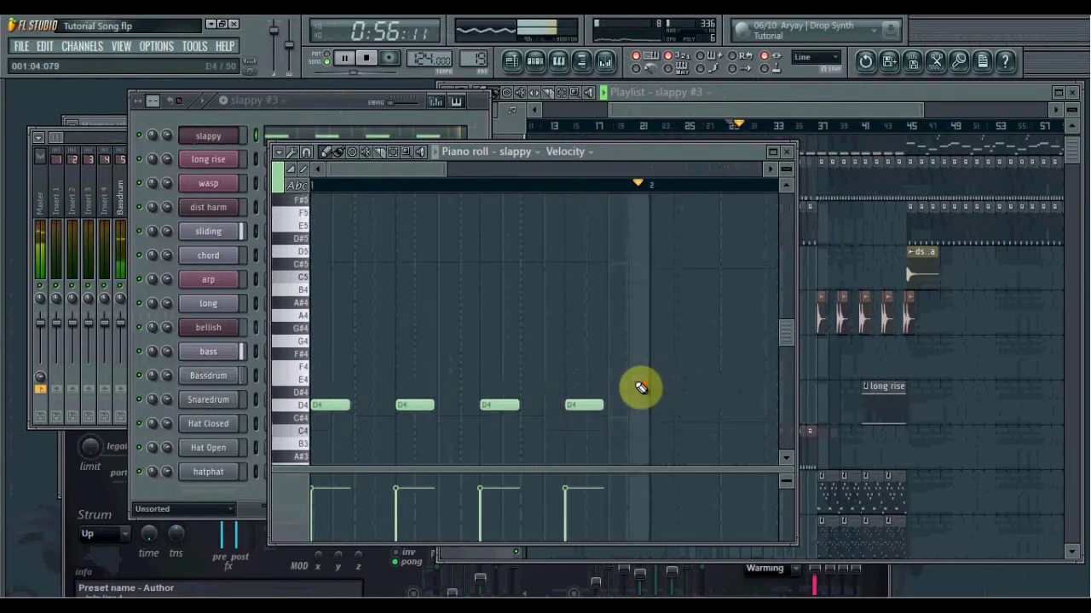
click(612, 302)
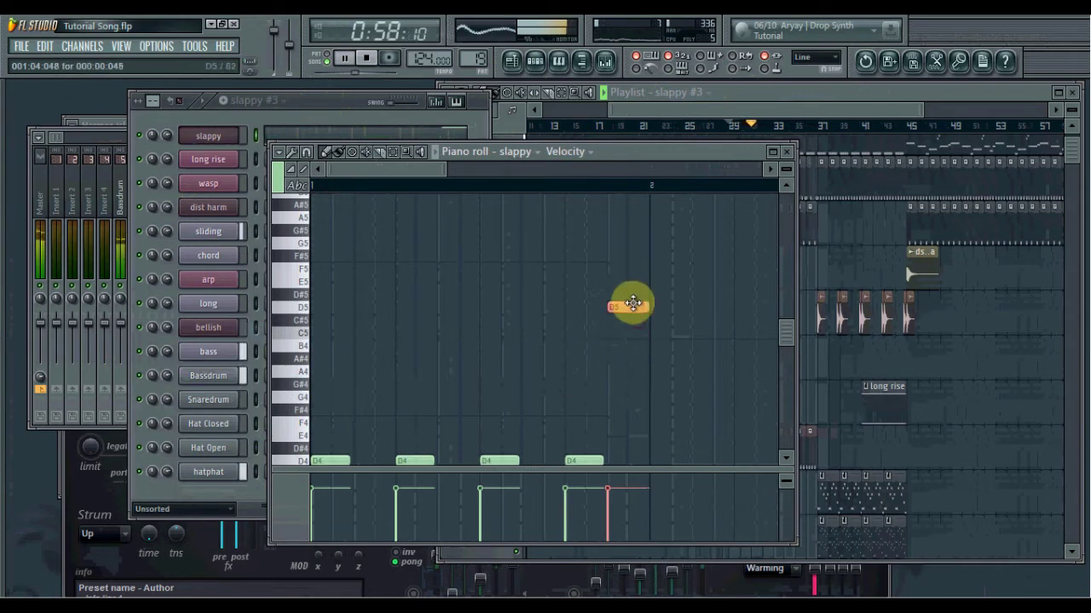
- Repeat the slappy #3 clip across bars 30 to 36 of the slappy #2 track and glance over its notes
click(779, 96)
click(734, 342)
click(723, 355)
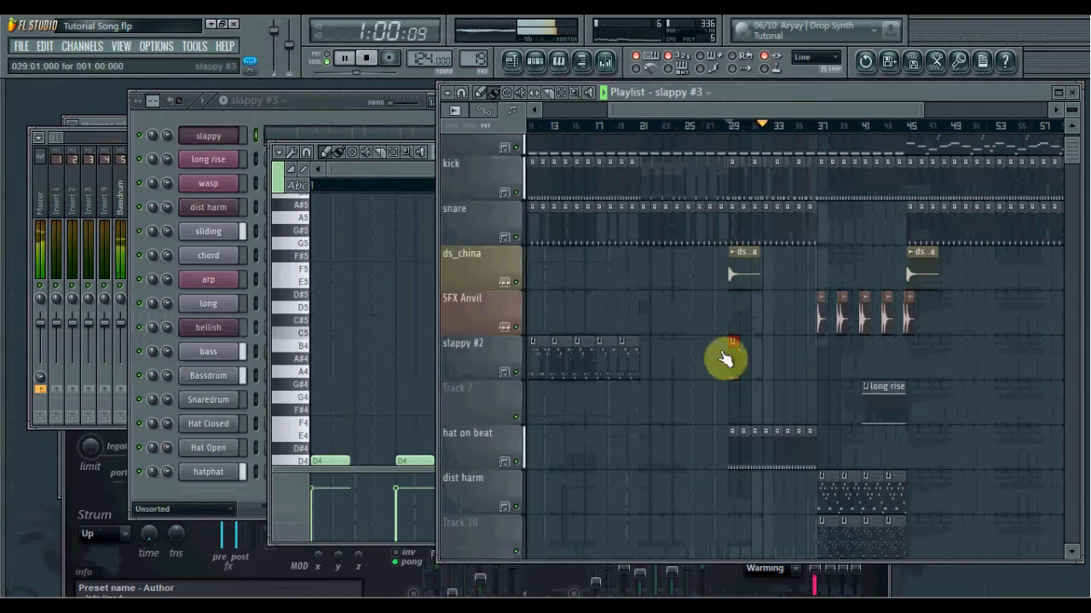
drag(740, 352, 810, 354)
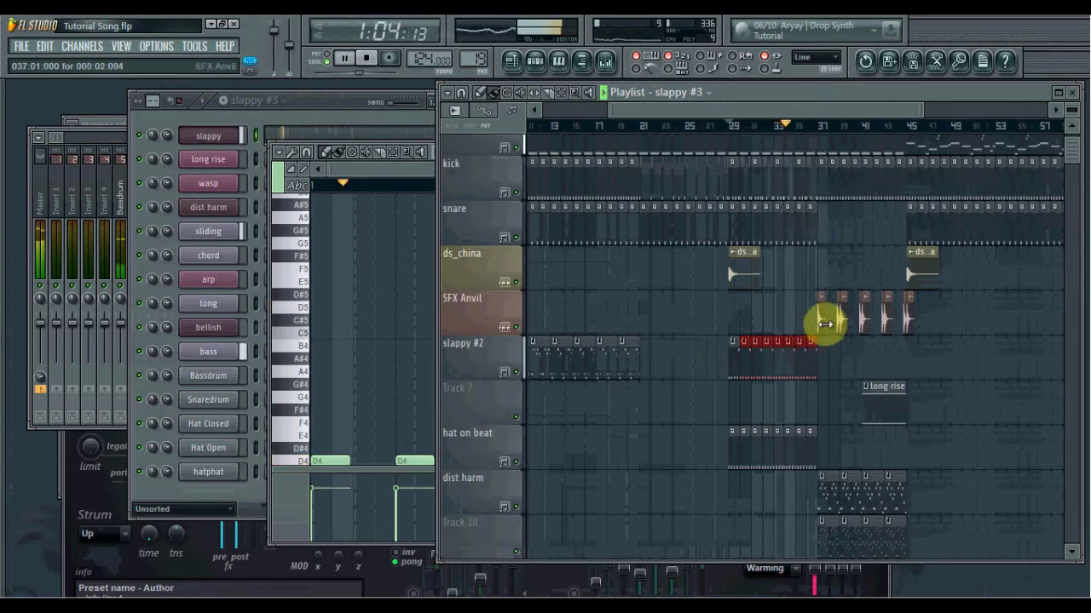
click(384, 171)
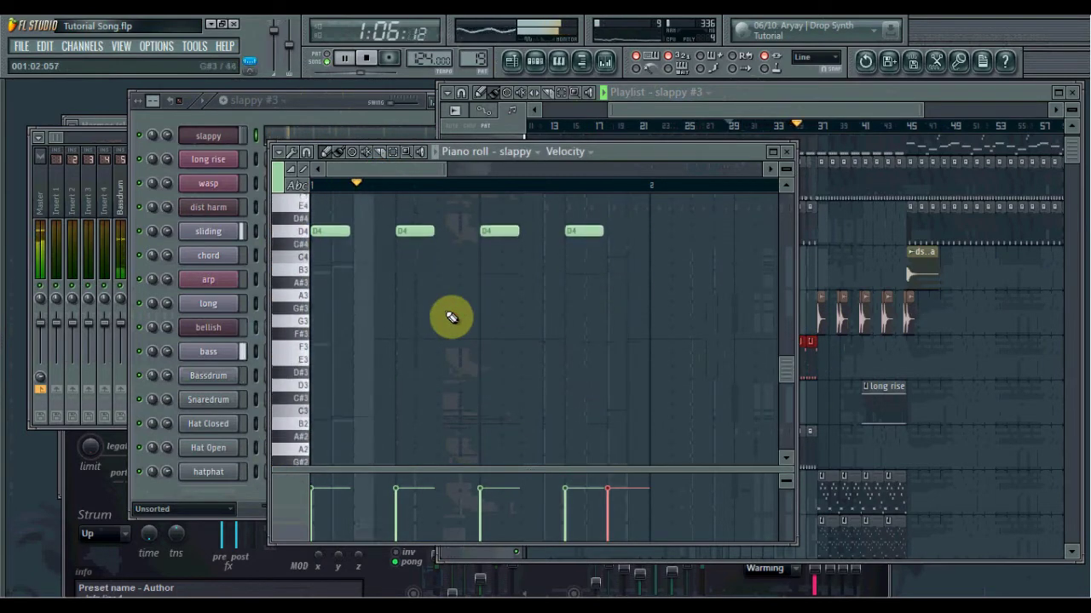
click(758, 111)
- Place a slappy #3 clip at bar 37, trim it to one beat, and play the song from bar 13
scroll(872, 298, up, 4)
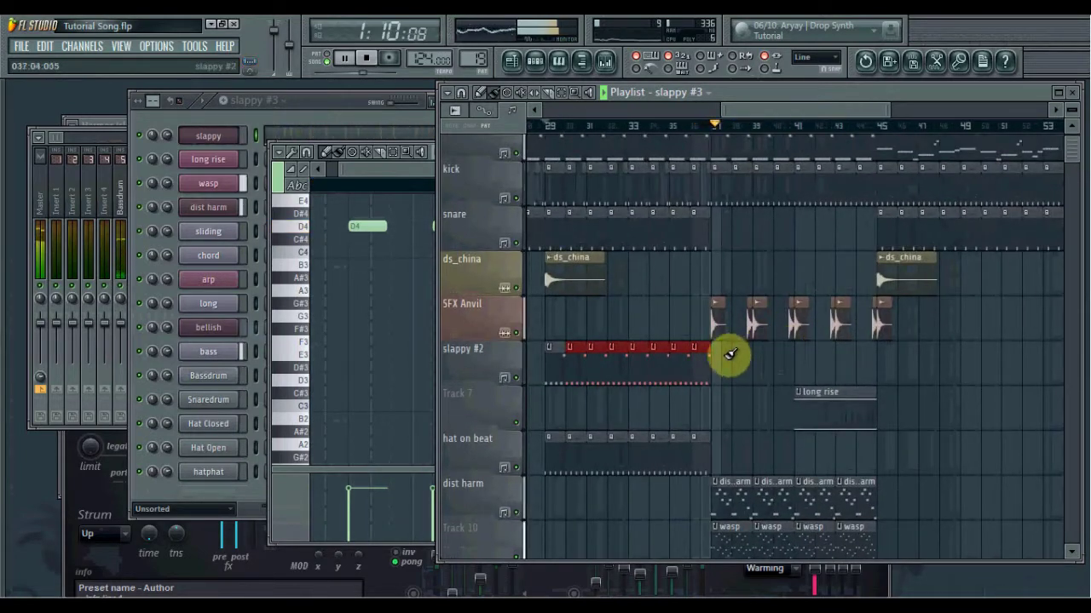
scroll(718, 368, up, 5)
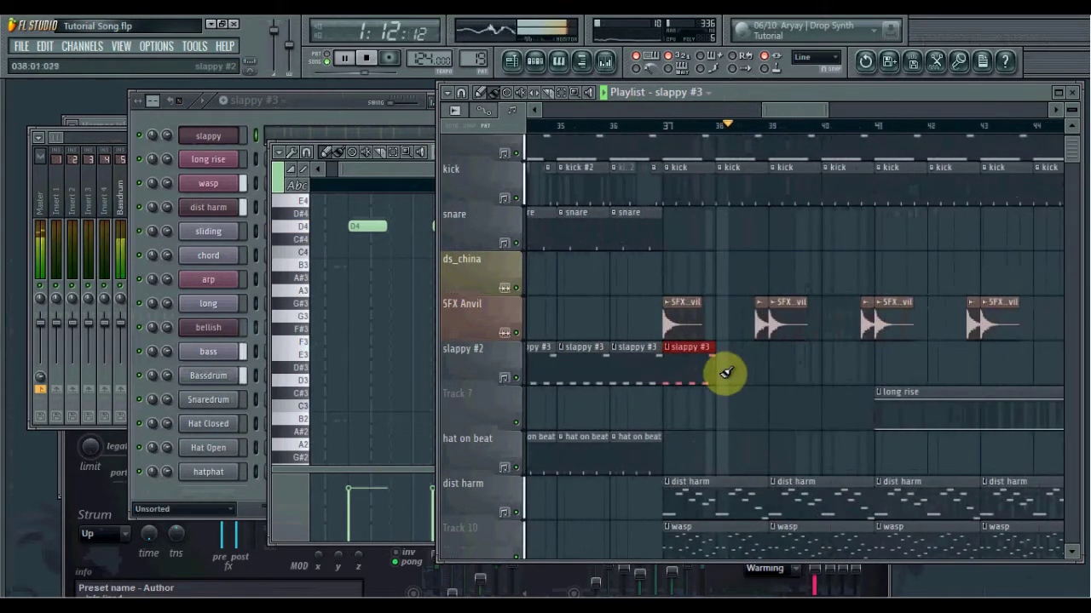
drag(716, 376, 676, 373)
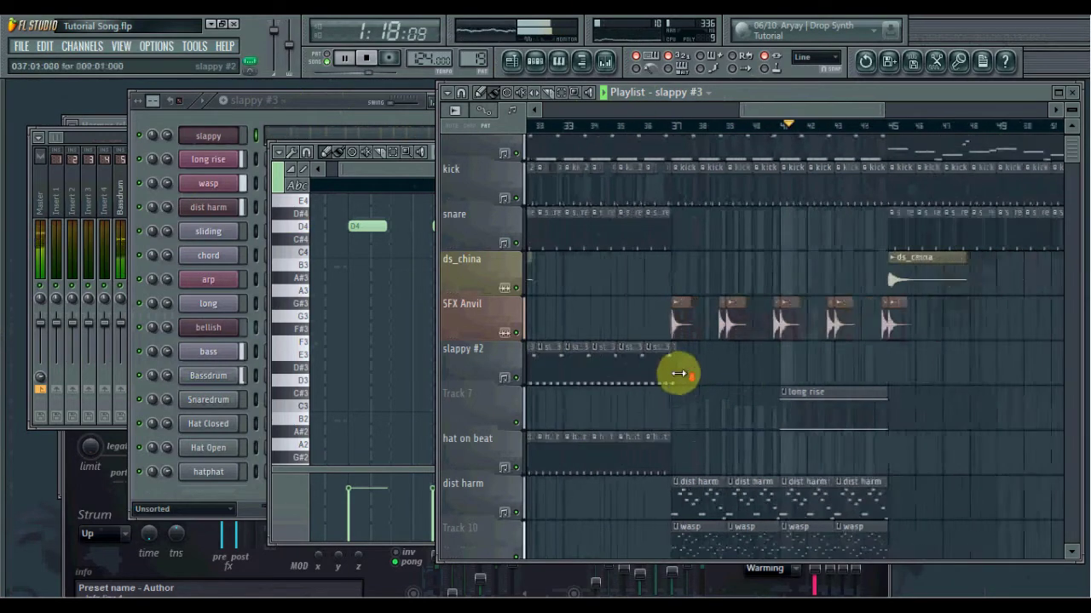
scroll(707, 264, down, 6)
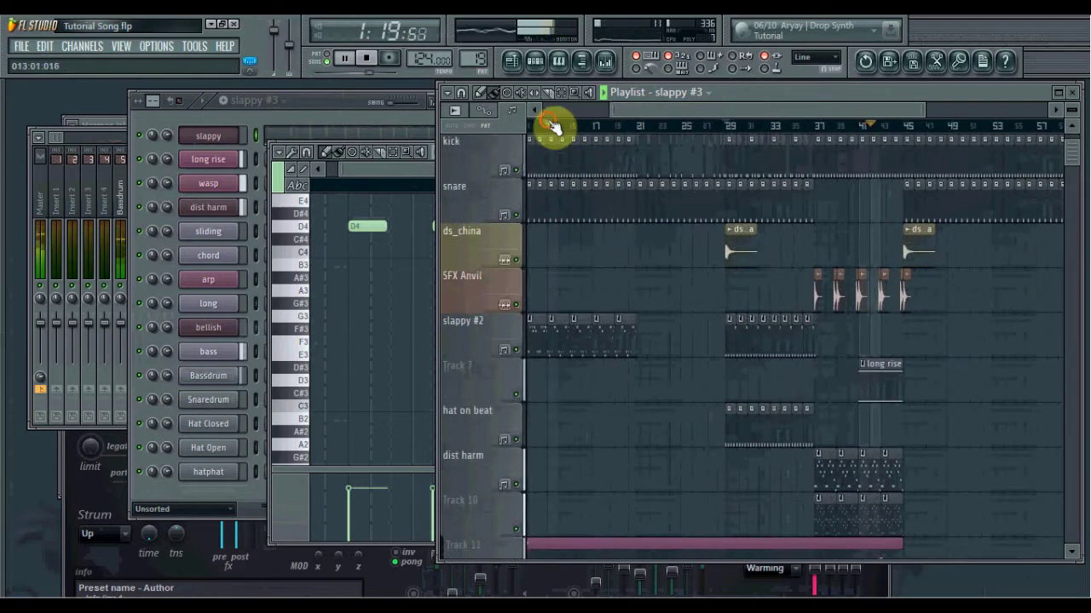
- Open the slappy channel's Harmor and view its mixer track, returning to the Harmor controls
click(217, 139)
click(604, 63)
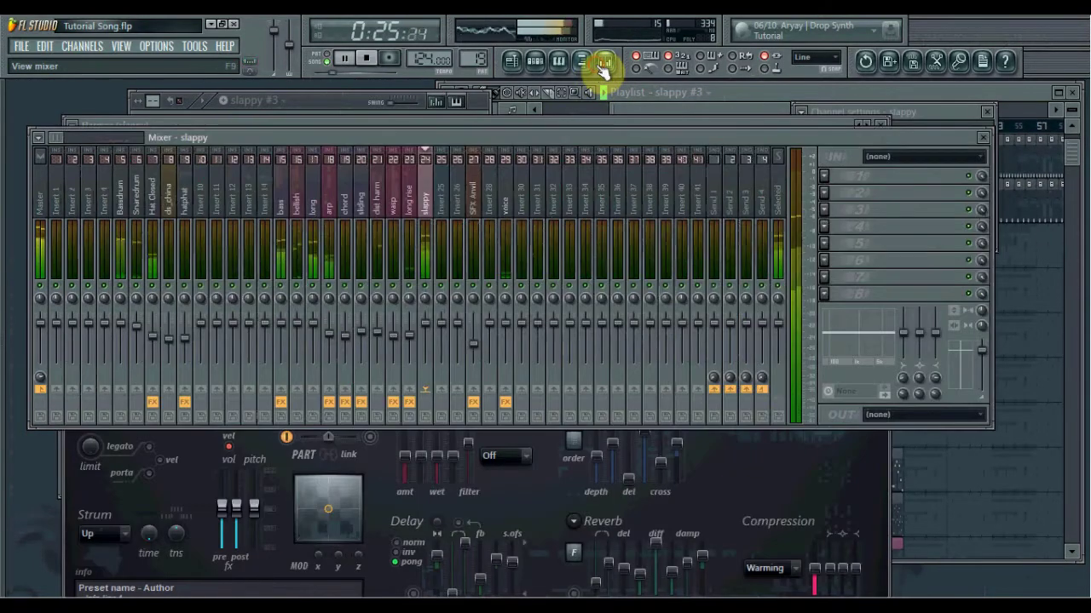
click(392, 119)
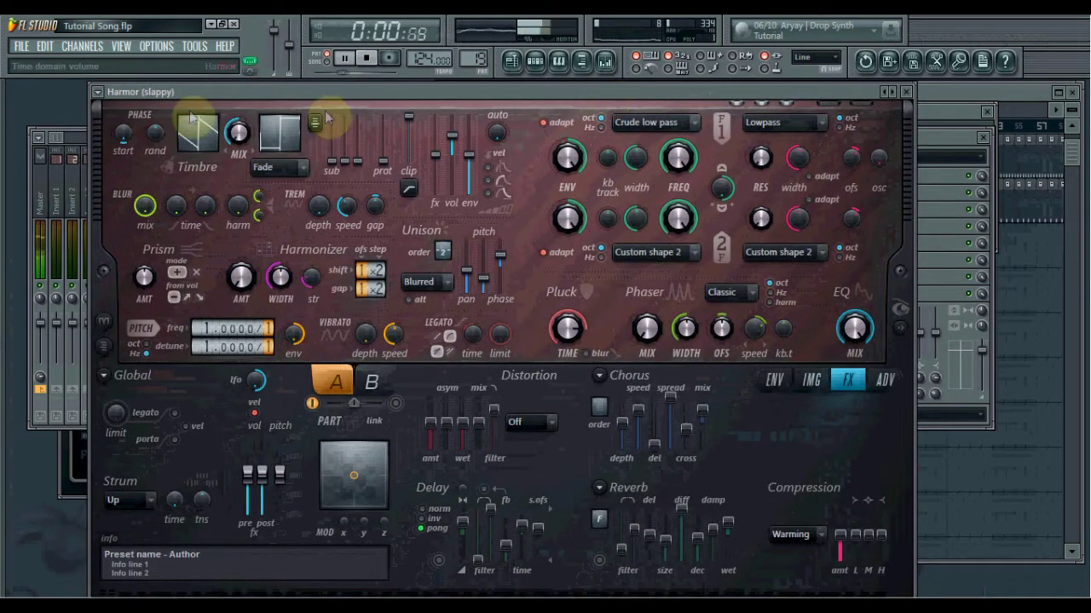
- Try out Harmor's phase randomness and Prism amount on the slappy sound, resetting each to its default
drag(155, 132, 155, 119)
right_click(169, 134)
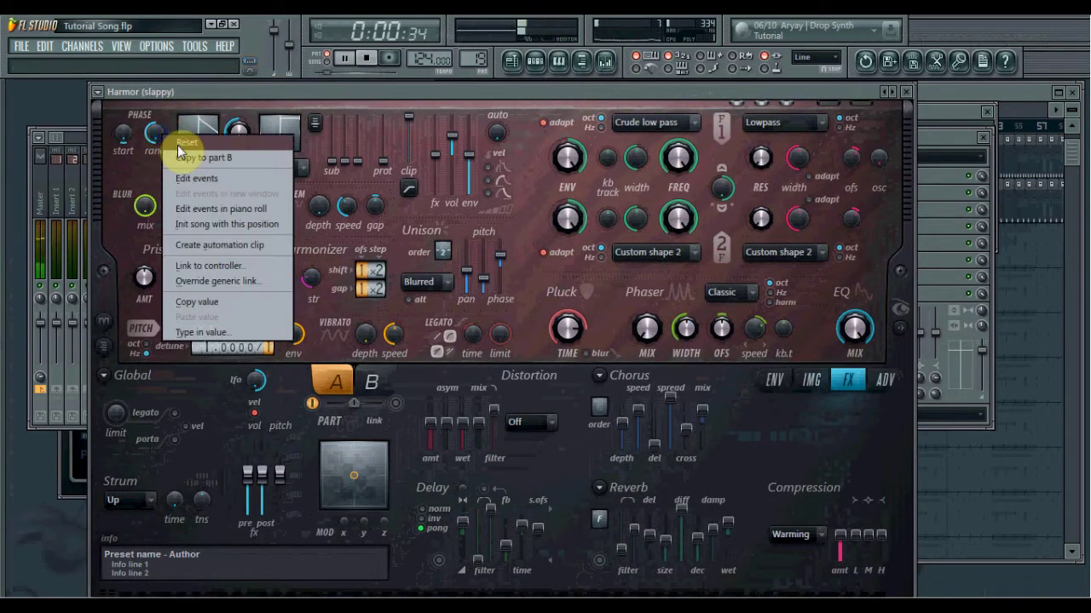
click(176, 151)
right_click(142, 276)
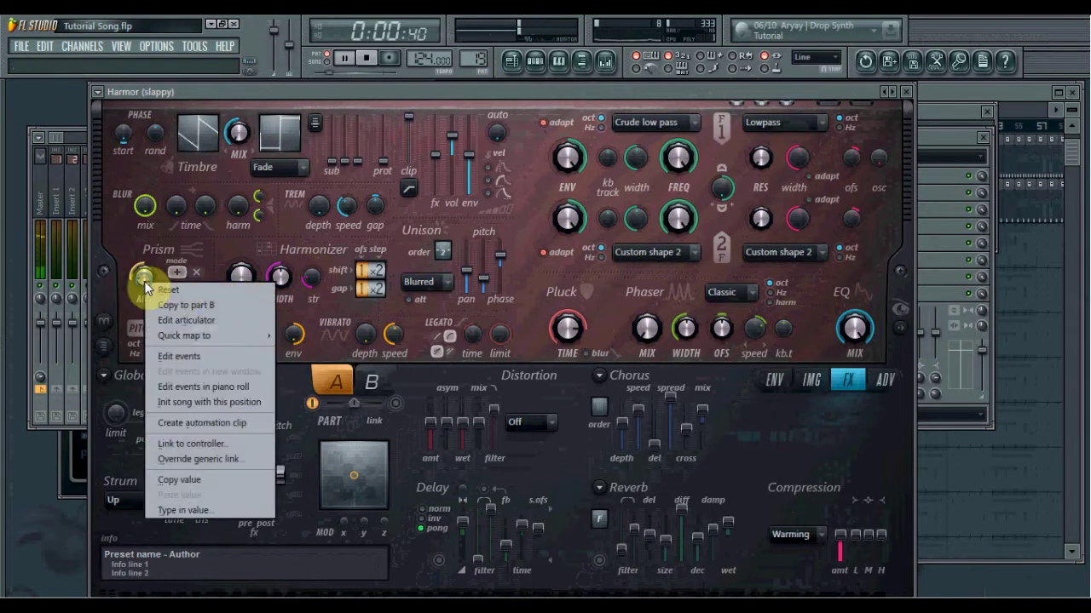
click(469, 244)
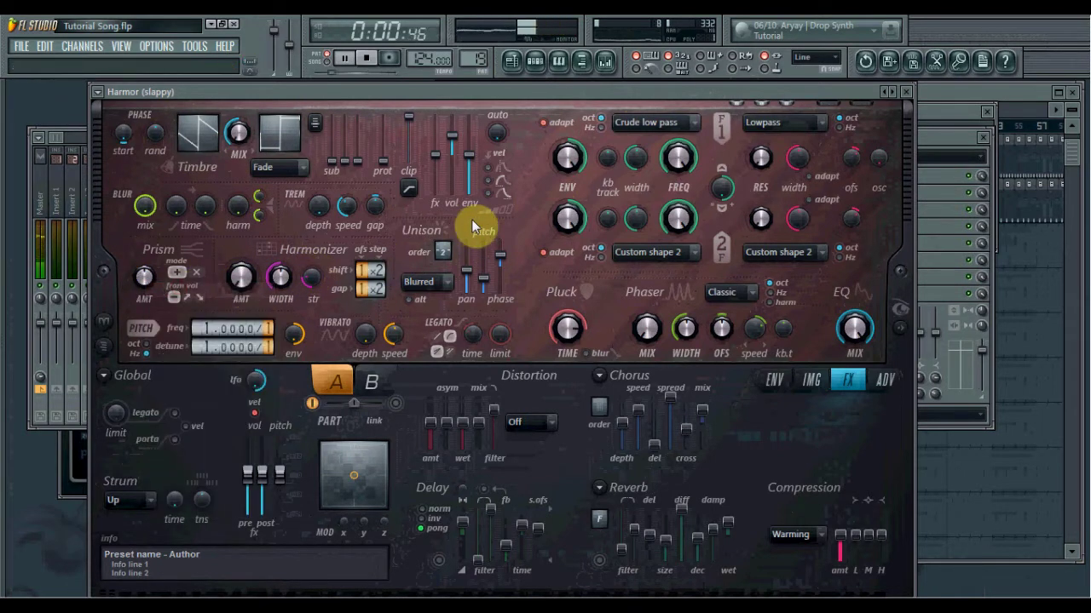
- Load Fruity Parametric EQ 2 in the third effect slot of the slappy mixer track
click(947, 136)
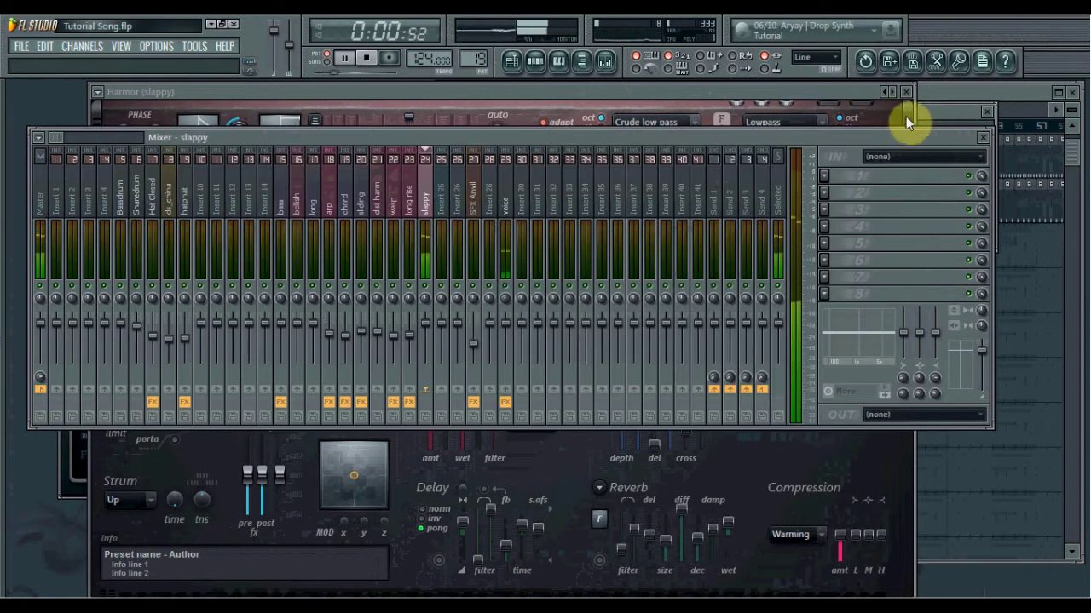
click(843, 204)
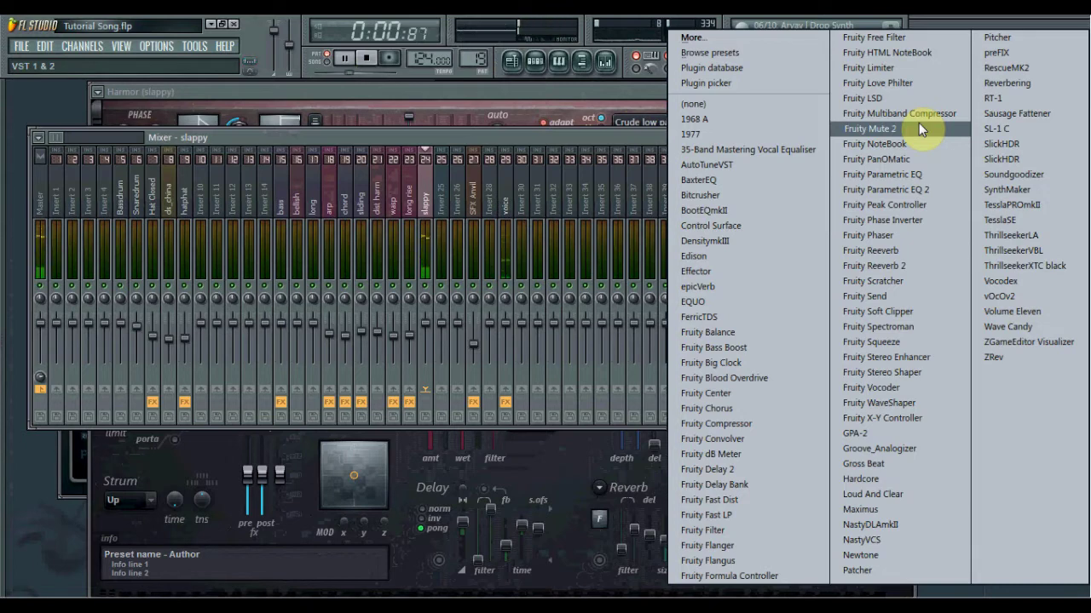
click(929, 191)
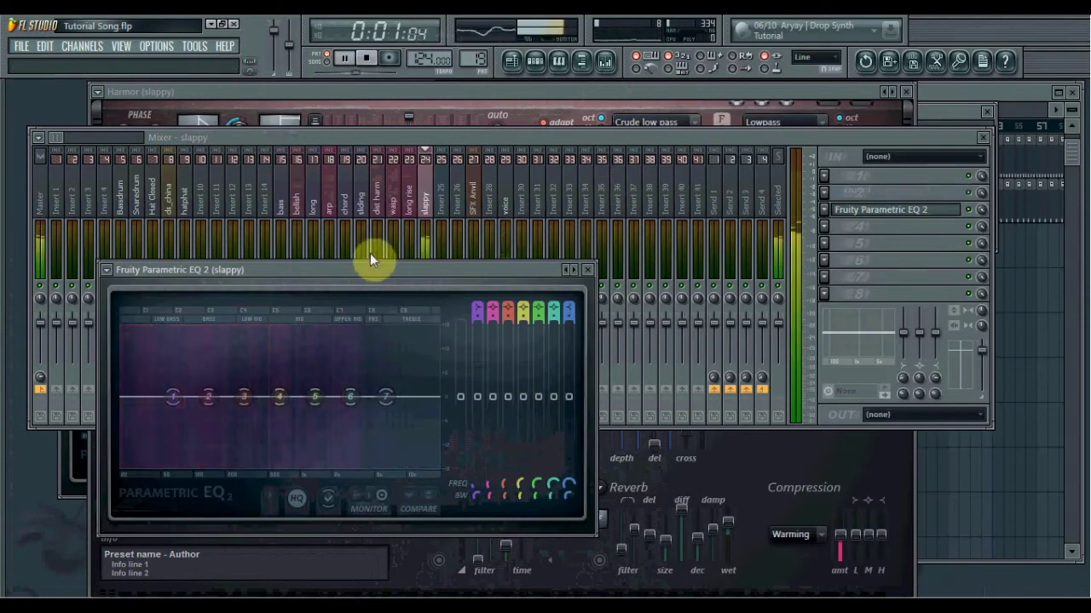
- Turn EQ band 1 into a high-pass filter with a steeper order and move it down to the lowest frequencies
right_click(173, 397)
mouse_move(197, 439)
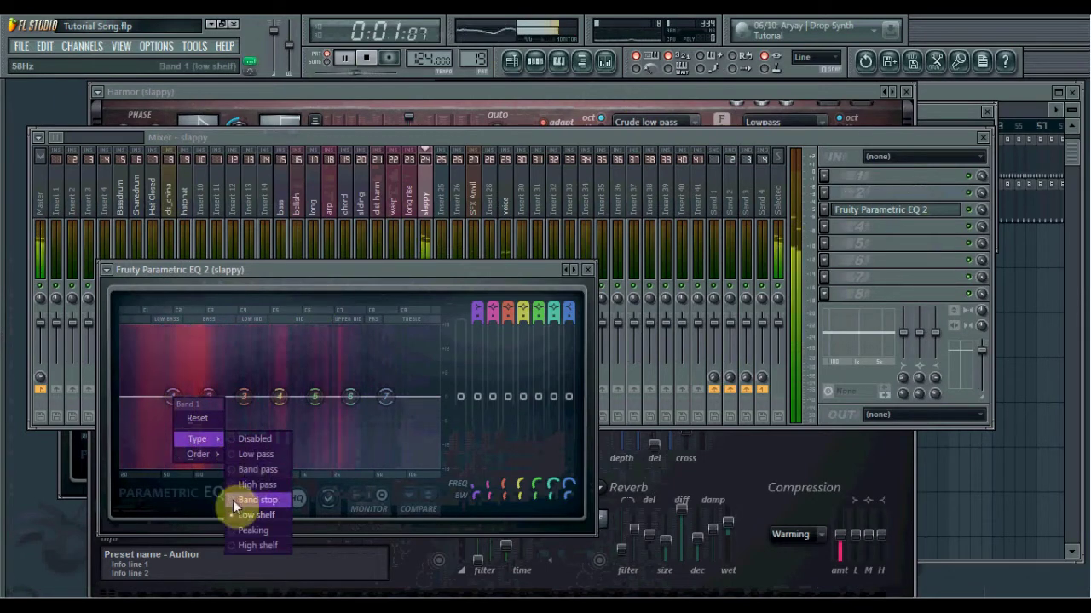
click(255, 485)
right_click(174, 399)
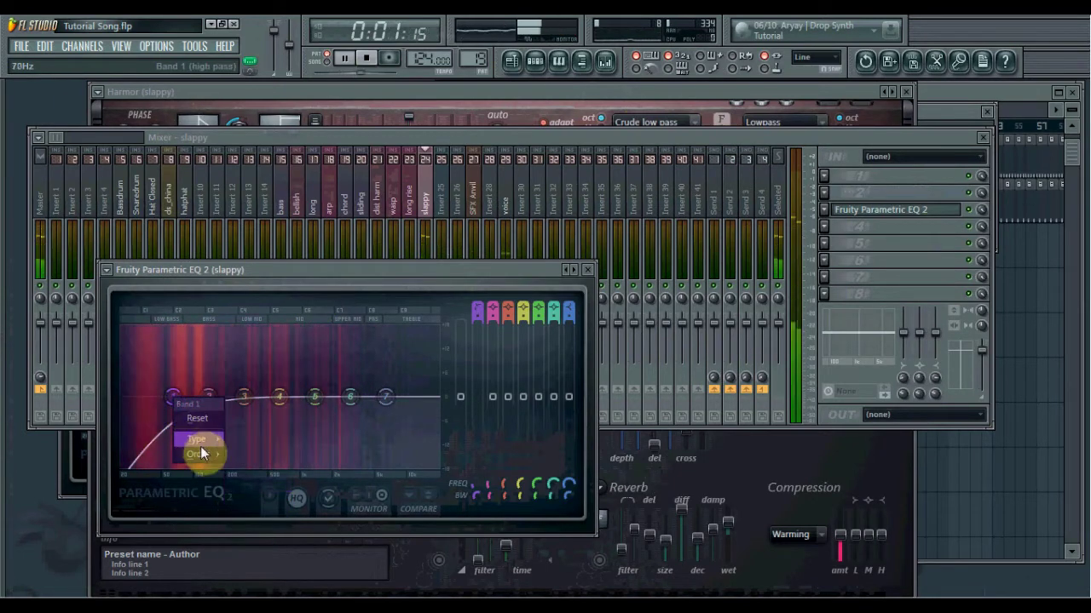
click(248, 455)
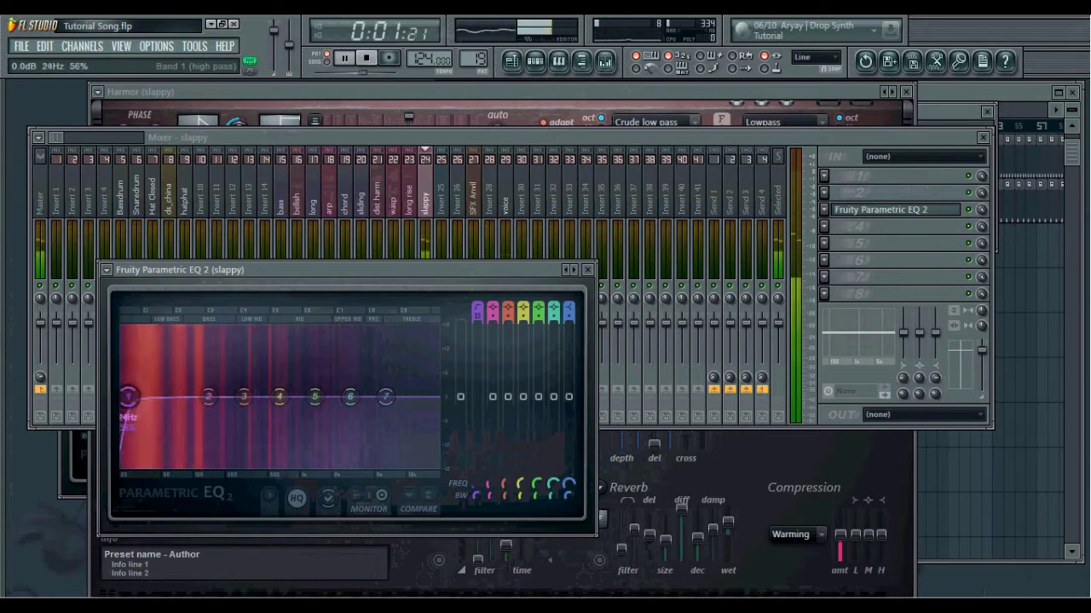
drag(137, 396, 143, 396)
- Cut EQ band 3 slightly in the low mids and pull band 7 down to roll off the highs
drag(244, 396, 226, 416)
scroll(237, 416, down, 5)
drag(386, 397, 419, 441)
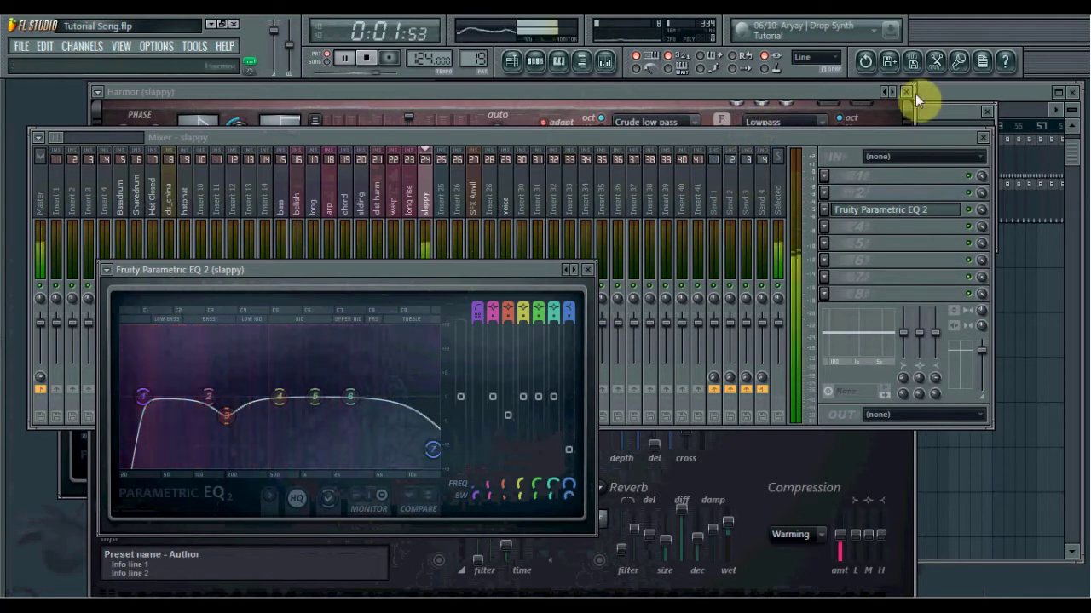
- Play the song from bar 36 in the playlist and check the slappy mixer track during playback
click(951, 89)
key(space)
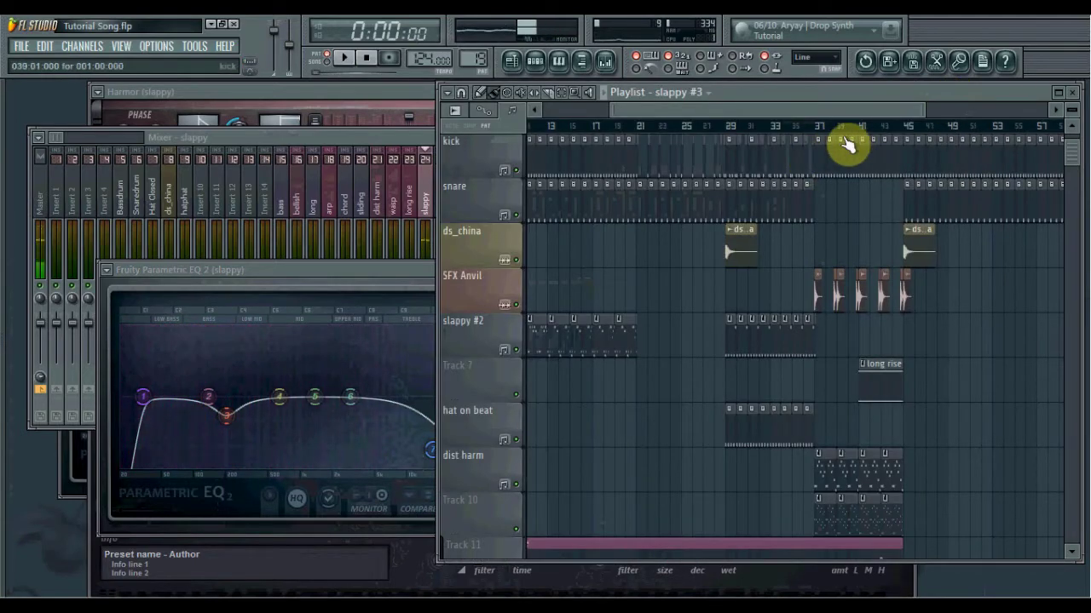
click(808, 128)
key(space)
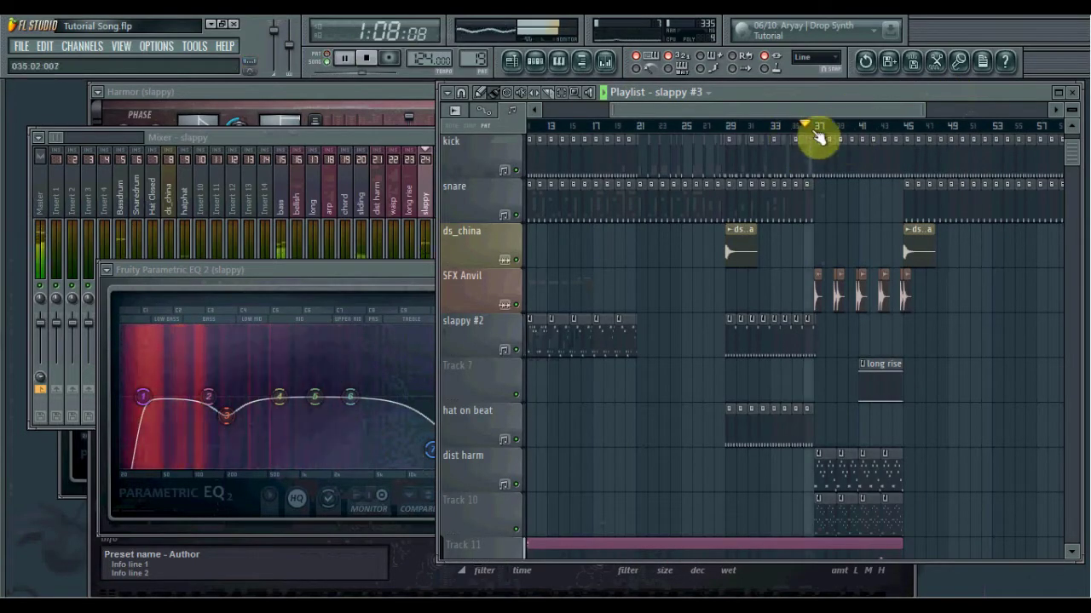
drag(848, 225, 808, 208)
click(388, 141)
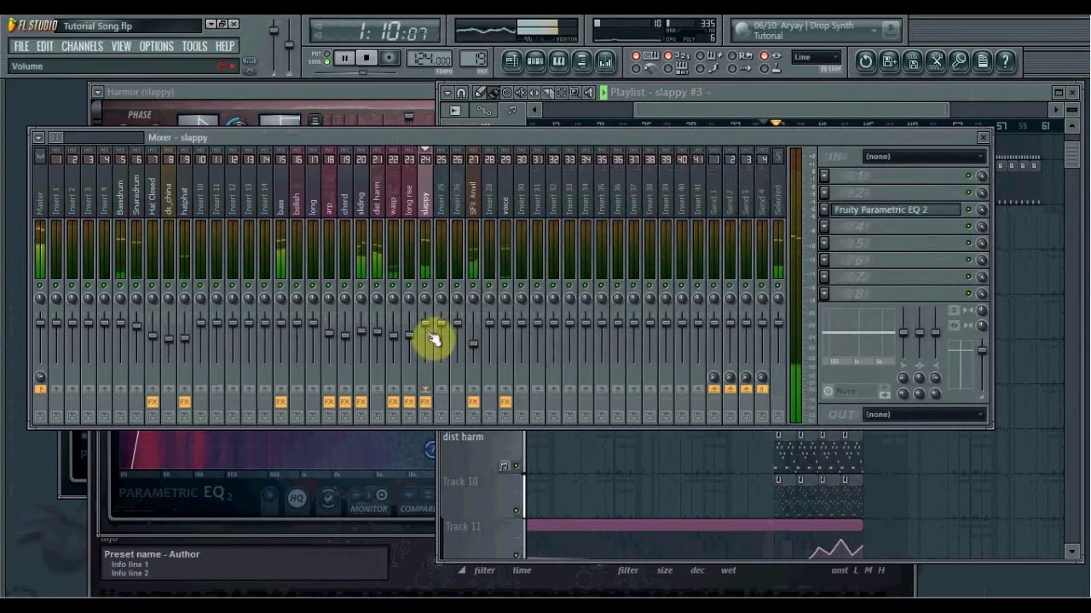
- Look over the whole arrangement in the playlist and continue playback from bar 45
click(807, 111)
scroll(857, 251, up, 2)
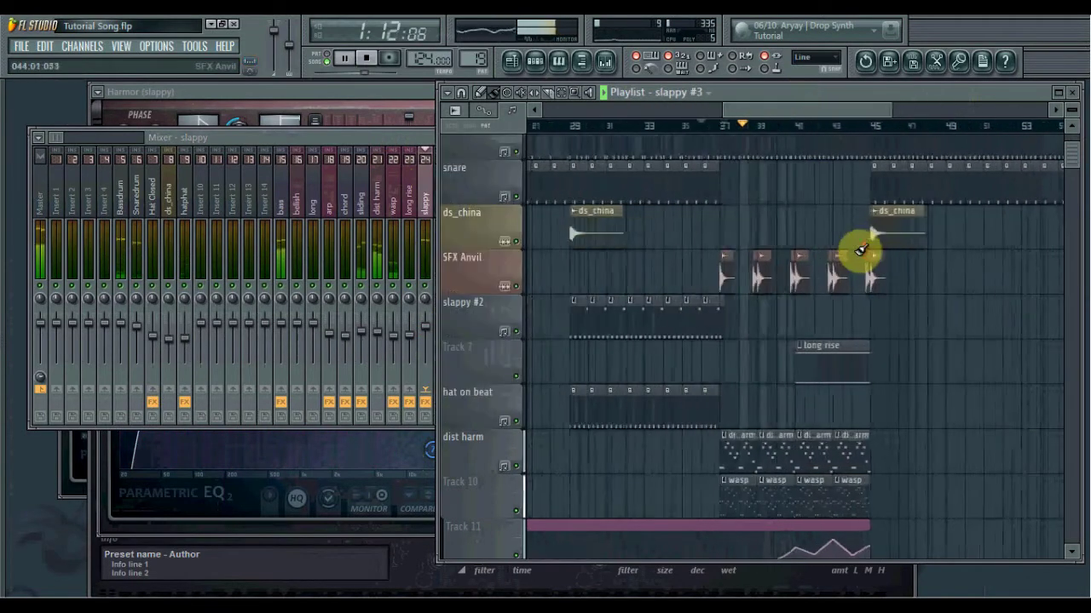
drag(793, 234, 637, 214)
scroll(741, 216, down, 2)
scroll(637, 214, down, 1)
drag(638, 214, 779, 239)
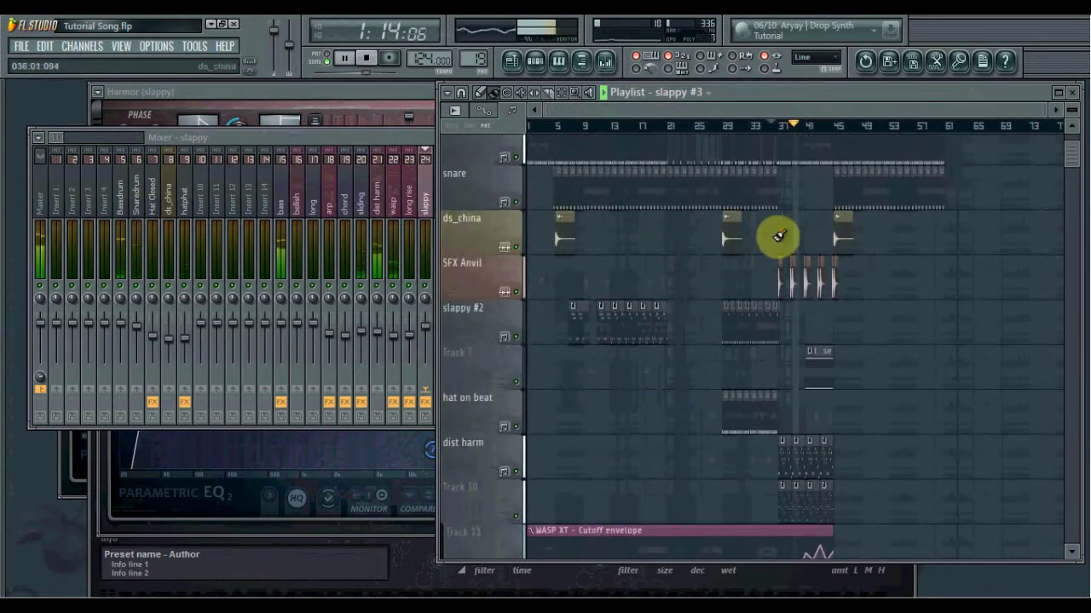
click(832, 128)
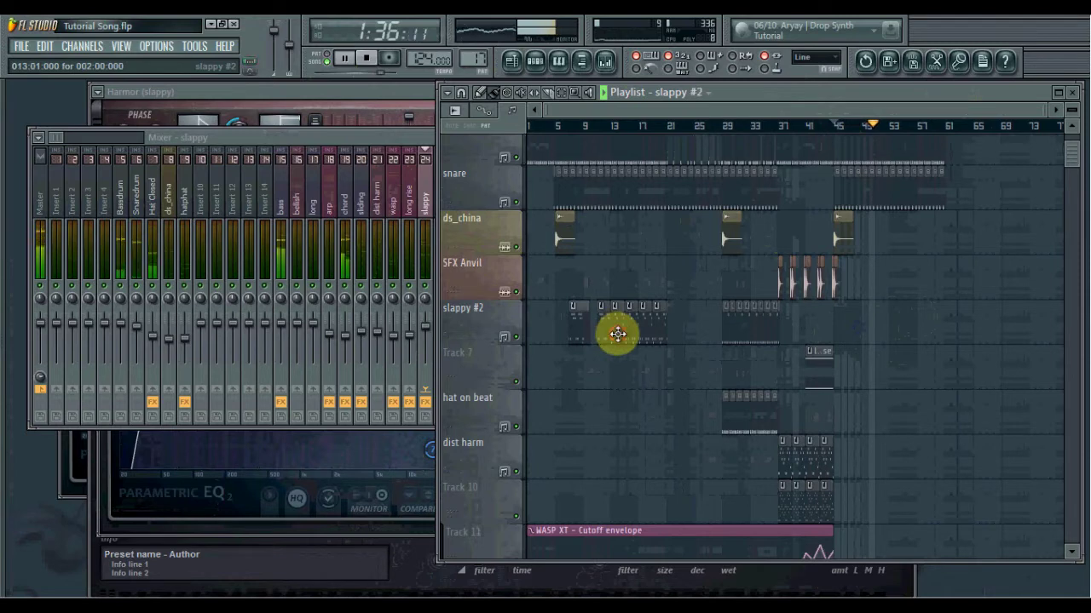
- Repeat the slappy #2 clip on its track from bar 45 through bar 60
mouse_move(618, 334)
mouse_down()
mouse_move(877, 323)
mouse_move(937, 341)
mouse_up()
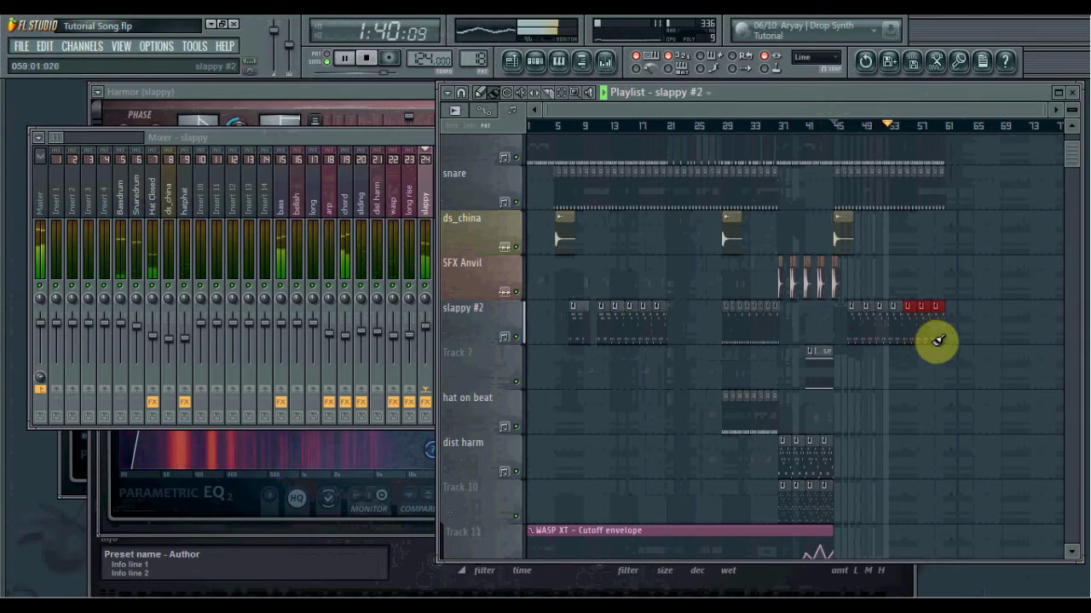
scroll(964, 343, up, 3)
scroll(828, 350, up, 2)
scroll(835, 371, up, 2)
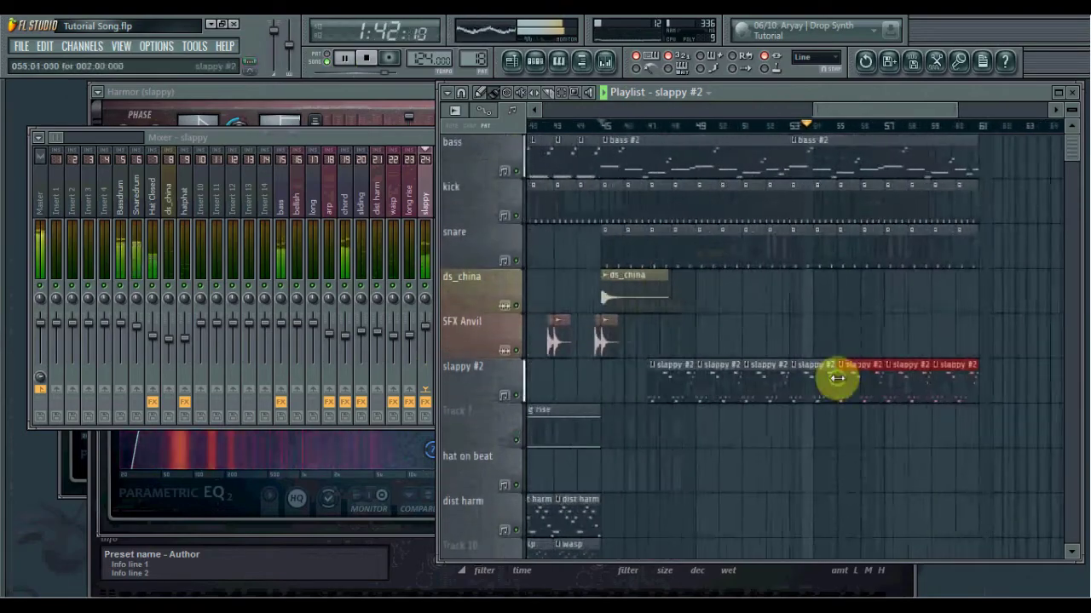
drag(836, 377, 877, 325)
click(651, 328)
scroll(636, 330, down, 3)
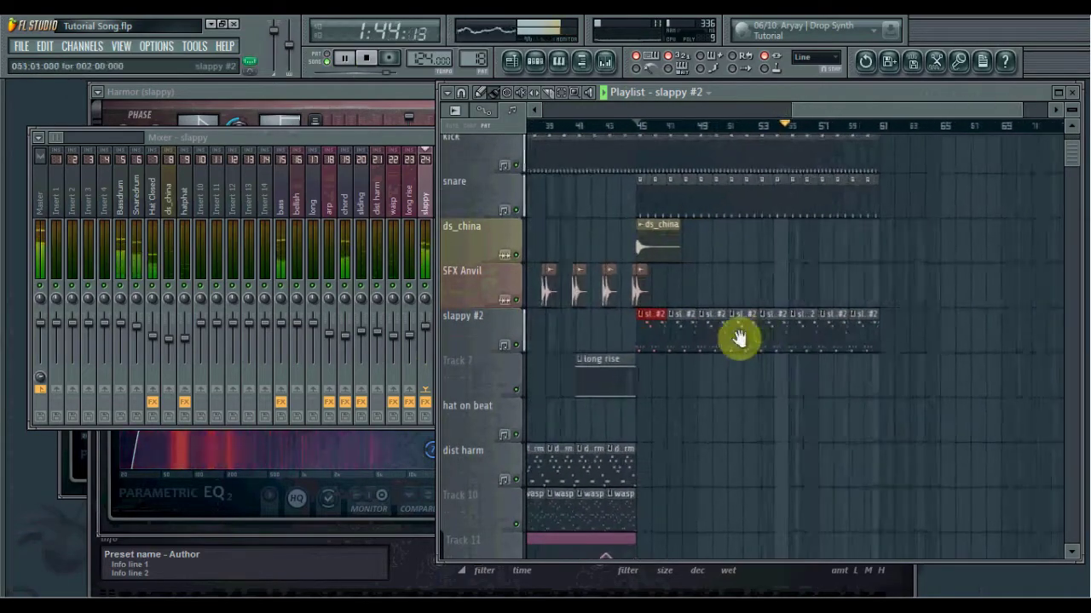
- Stop the song, remove the slappy #2 clip at bar 47, and open the notes of the clip at bar 45
drag(740, 338, 701, 339)
scroll(699, 339, up, 2)
key(space)
drag(808, 322, 923, 295)
scroll(707, 319, up, 1)
double_click(657, 314)
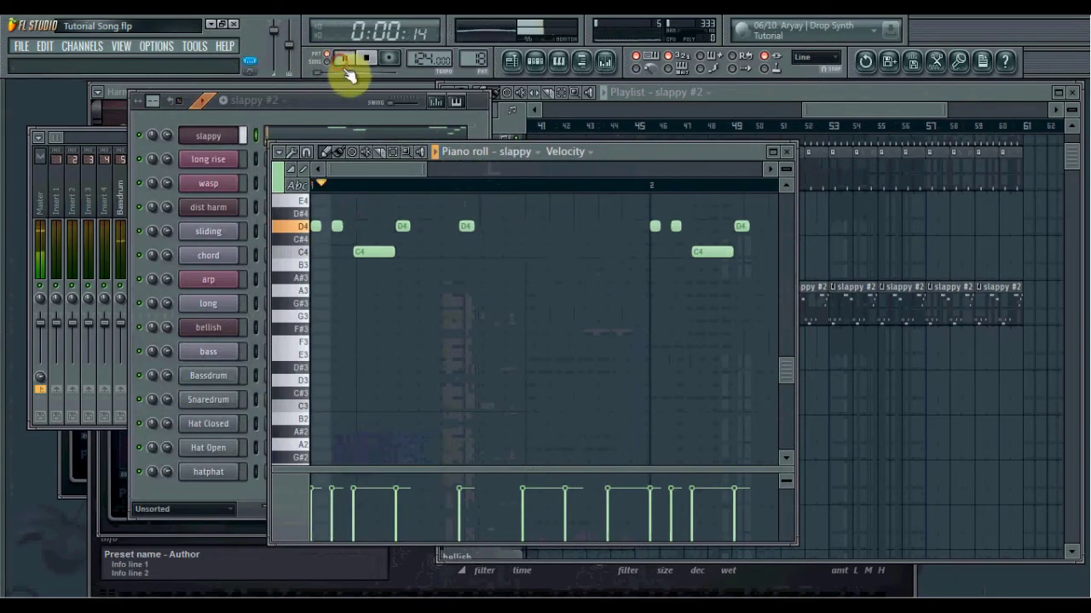
- Open the bass #2 clip at bar 45 and examine which notes the bass plays
click(806, 97)
scroll(812, 126, down, 3)
drag(812, 128, 811, 238)
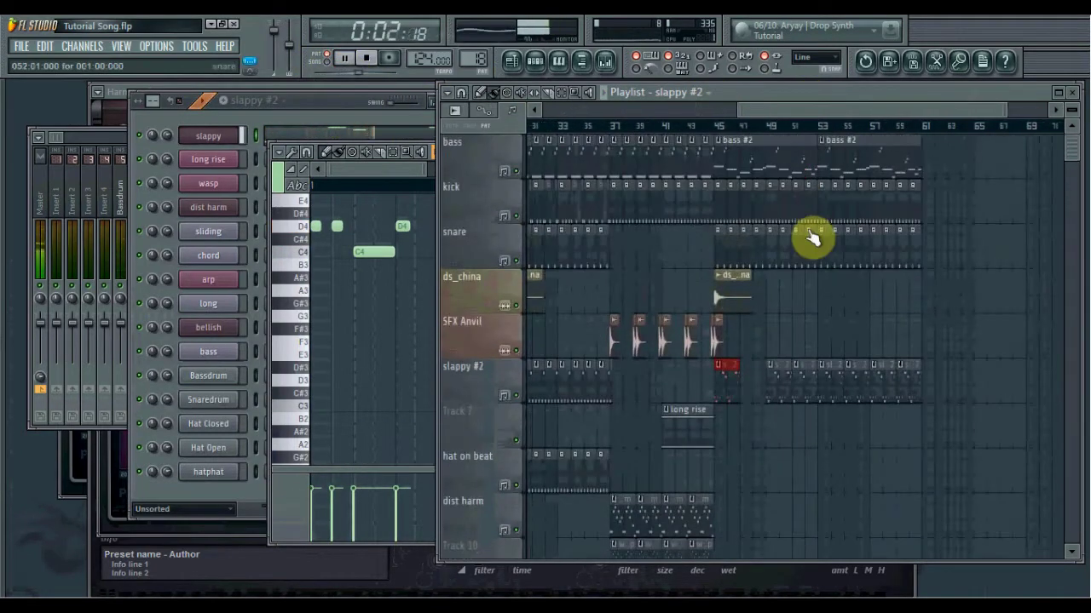
double_click(739, 165)
key(space)
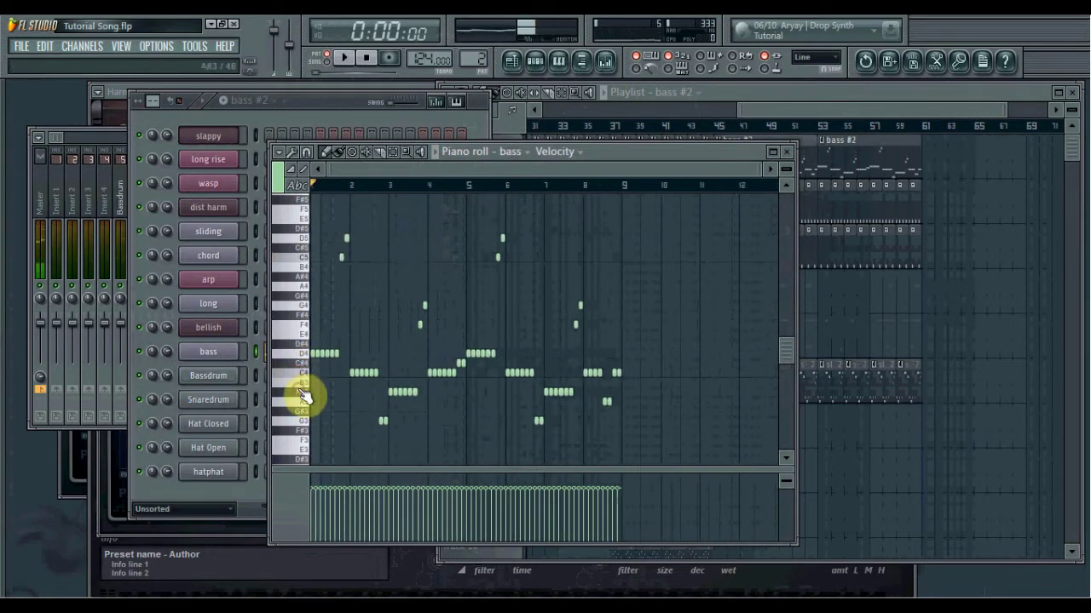
- Reopen the slappy #2 notes, play the pattern, and move the piano roll clear of the playlist clips
click(826, 104)
double_click(733, 381)
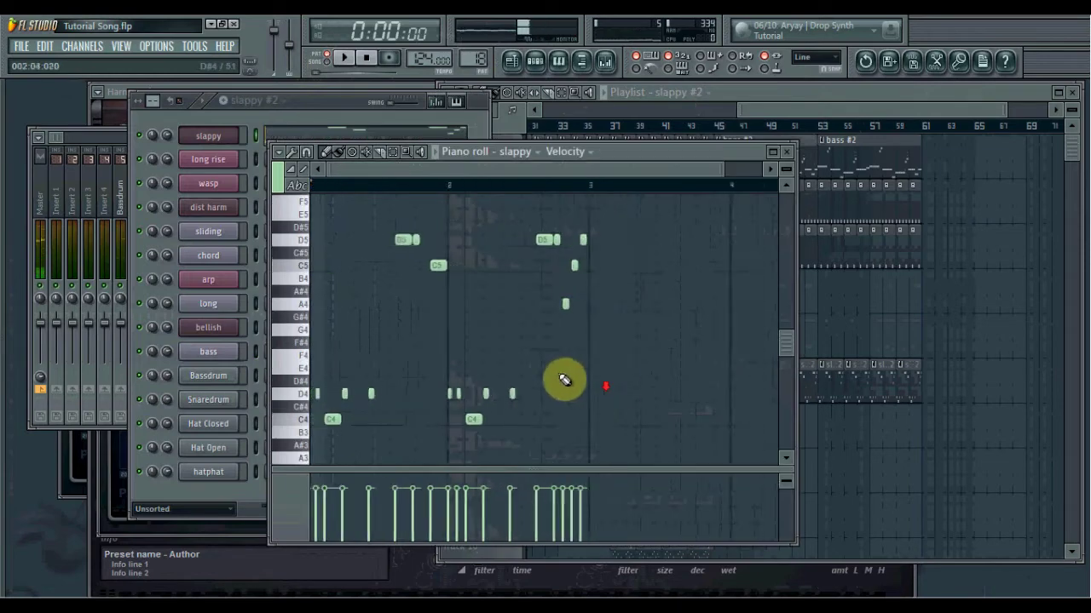
key(space)
drag(734, 175, 567, 173)
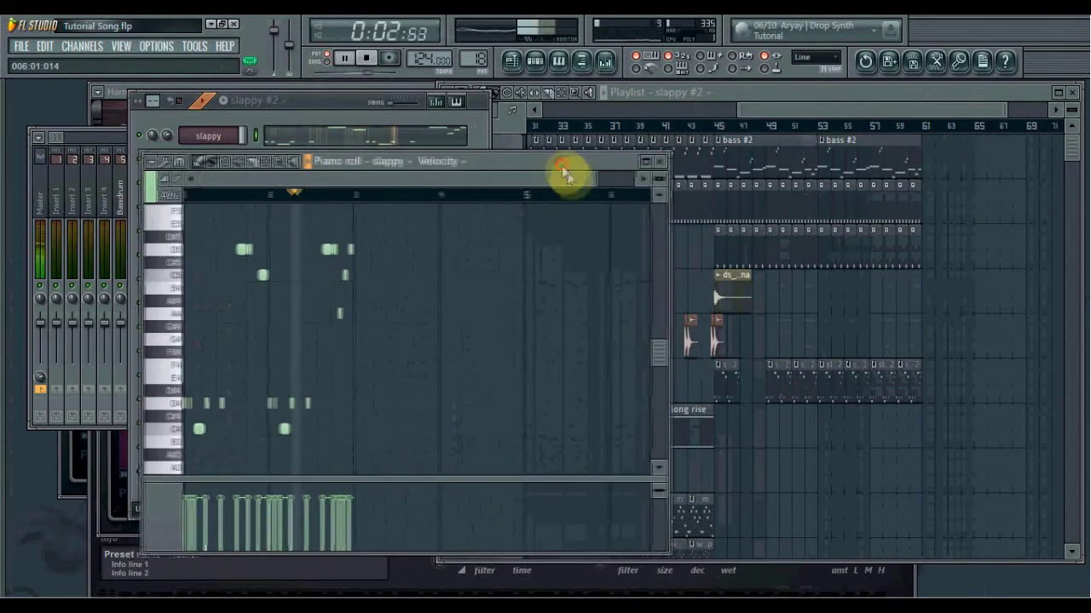
- Make the slappy #2 clip at bar 45 unique as slappy #4 and open its notes
click(740, 386)
scroll(738, 387, up, 5)
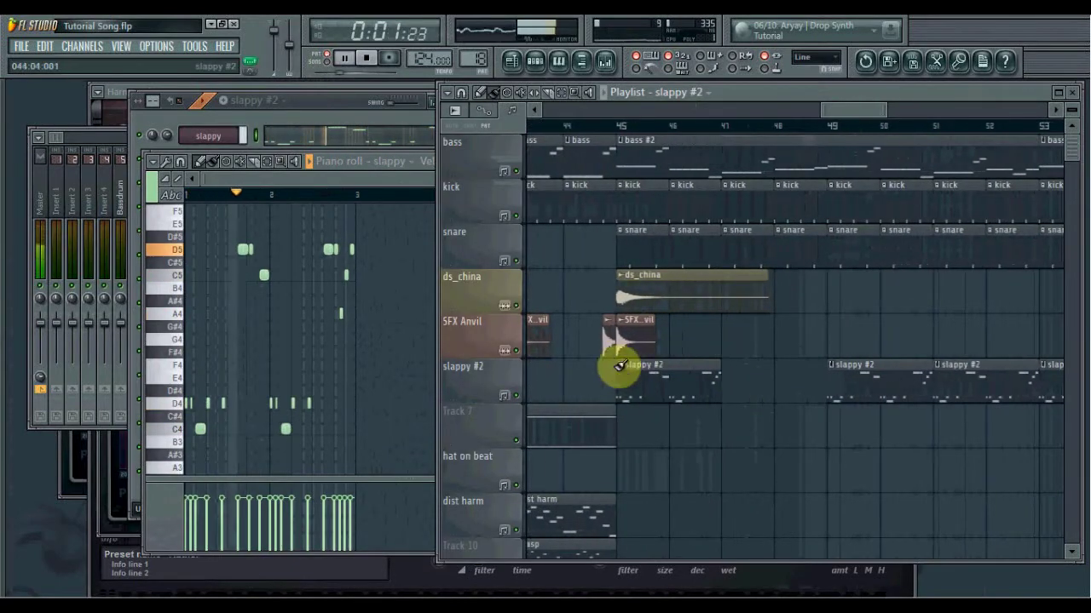
right_click(621, 368)
click(696, 455)
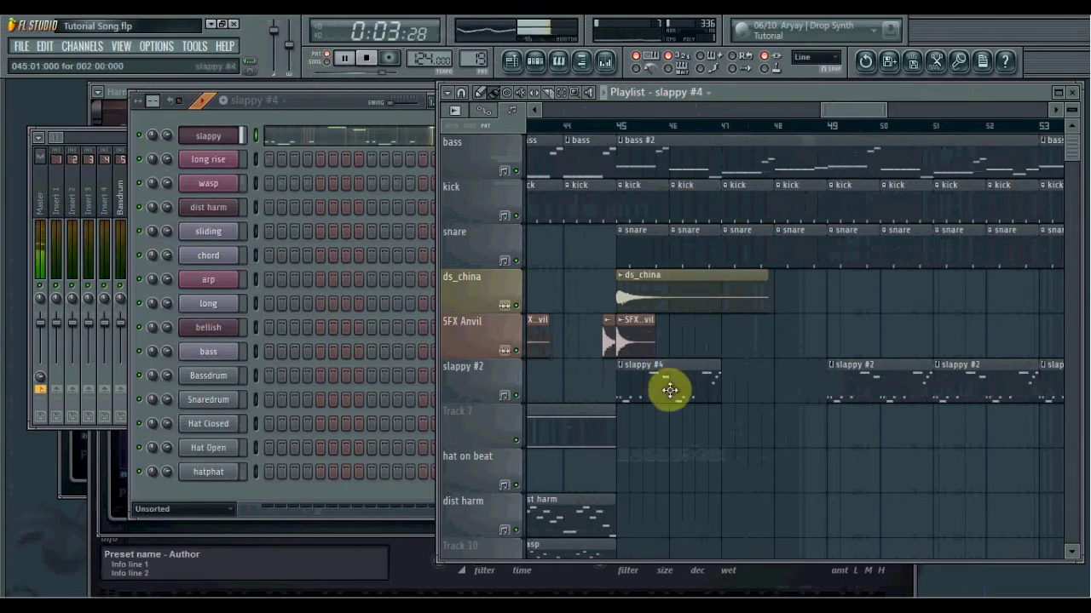
double_click(670, 391)
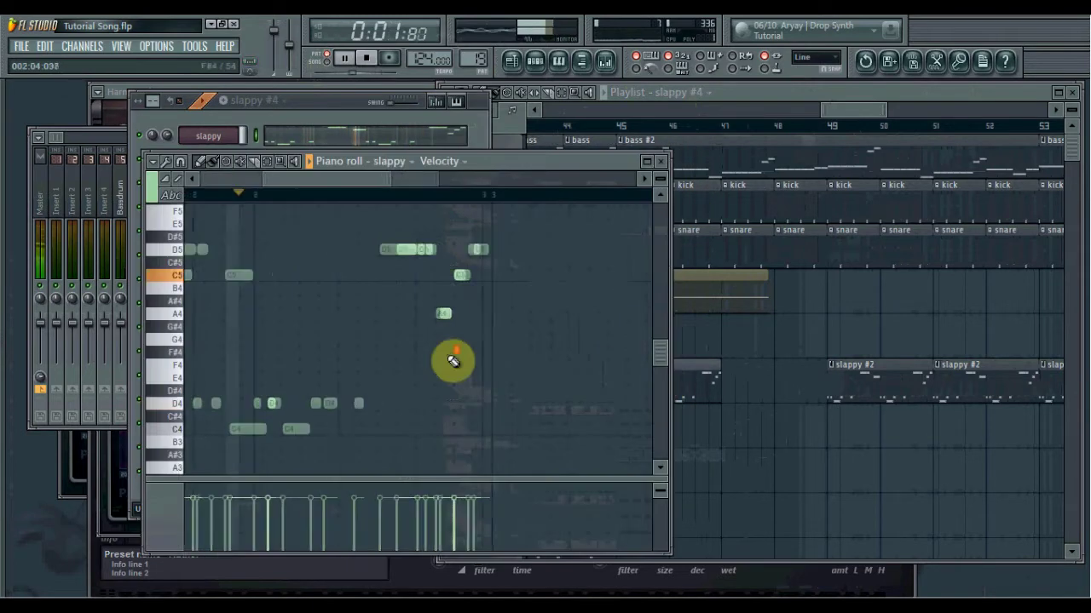
- Transpose the low notes in the second bar of slappy #4 down two semitones to C4 and A#3, and play the pattern
scroll(445, 361, down, 3)
key(space)
drag(356, 436, 281, 404)
ctrl+click(342, 447)
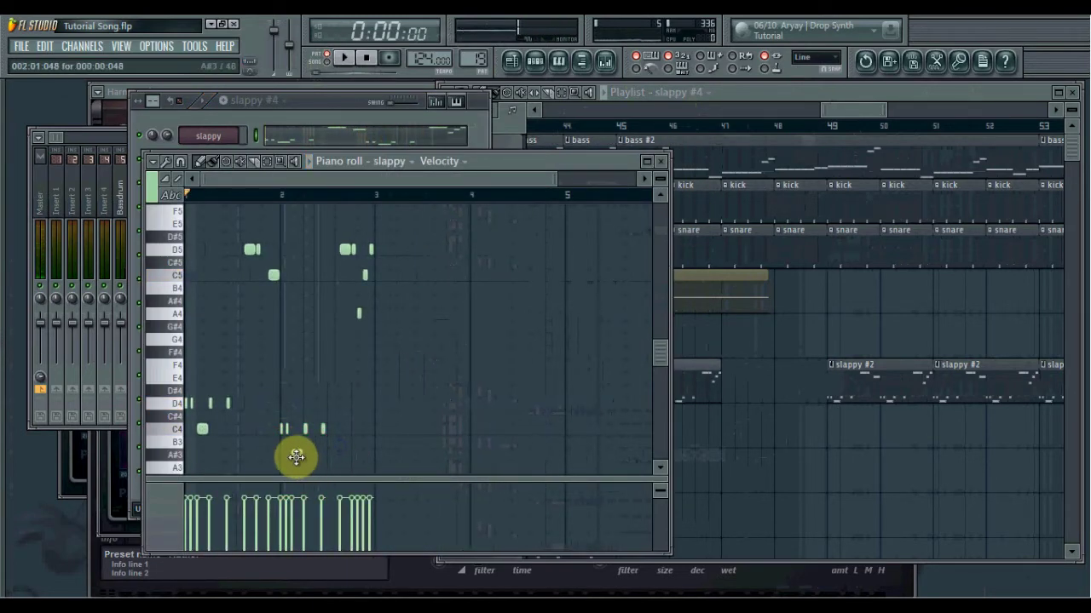
key(space)
scroll(298, 458, down, 1)
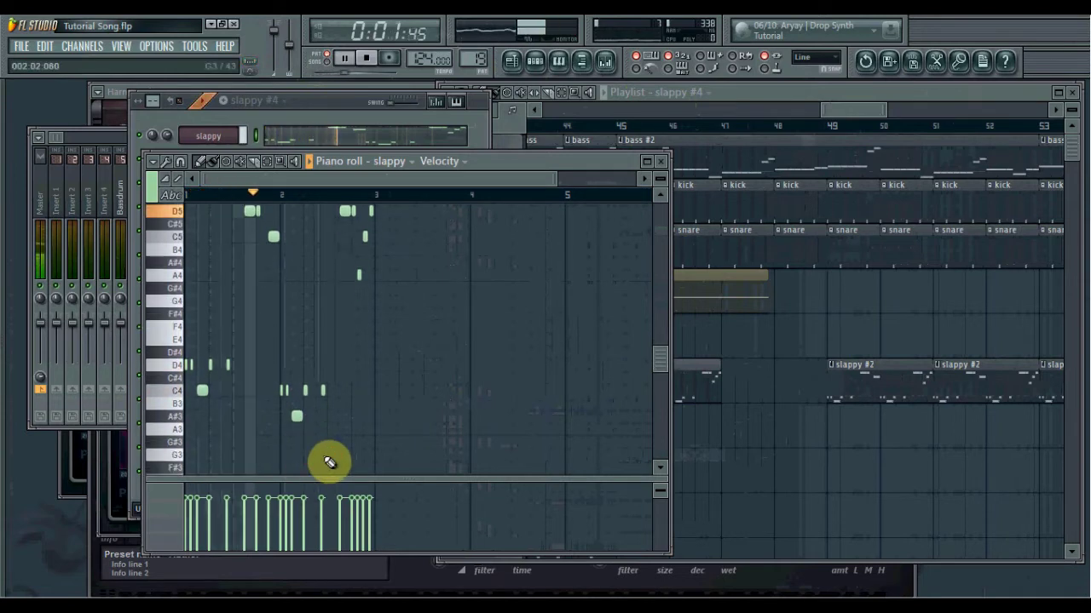
- Duplicate the two bars of slappy #4 notes and lower the third bar's low notes to A#3 and A3
scroll(389, 324, up, 2)
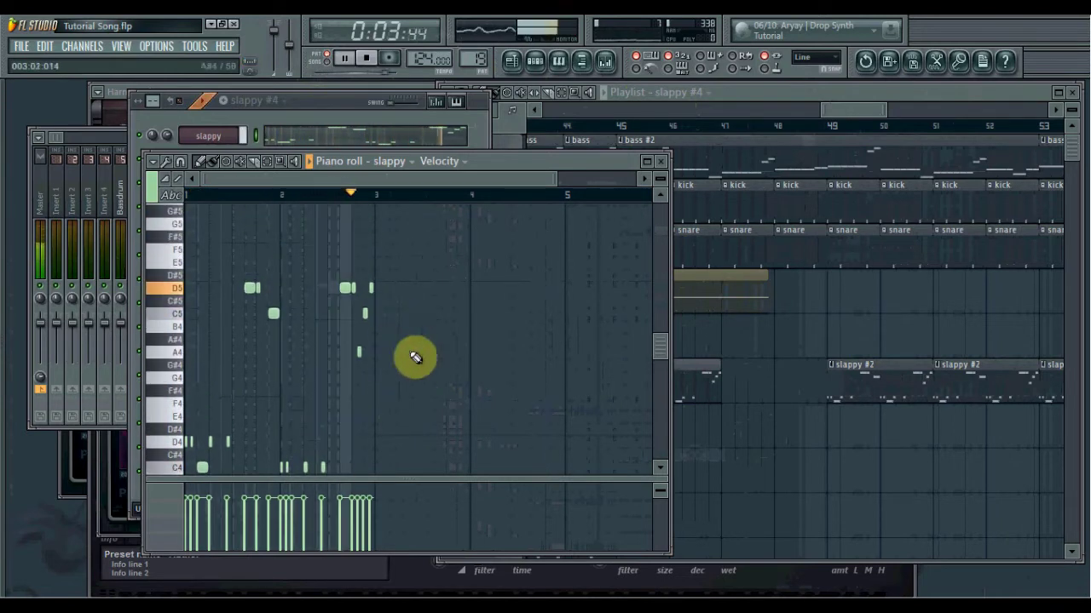
drag(414, 358, 337, 285)
ctrl+click(441, 446)
scroll(423, 433, down, 3)
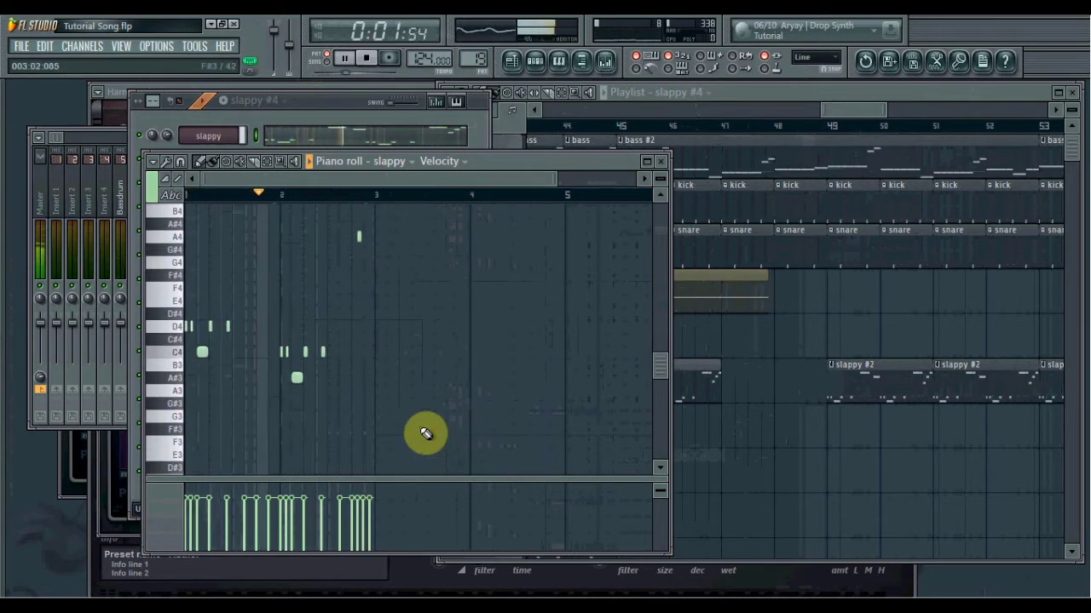
key(ctrl+b)
ctrl+click(419, 426)
drag(439, 380, 389, 390)
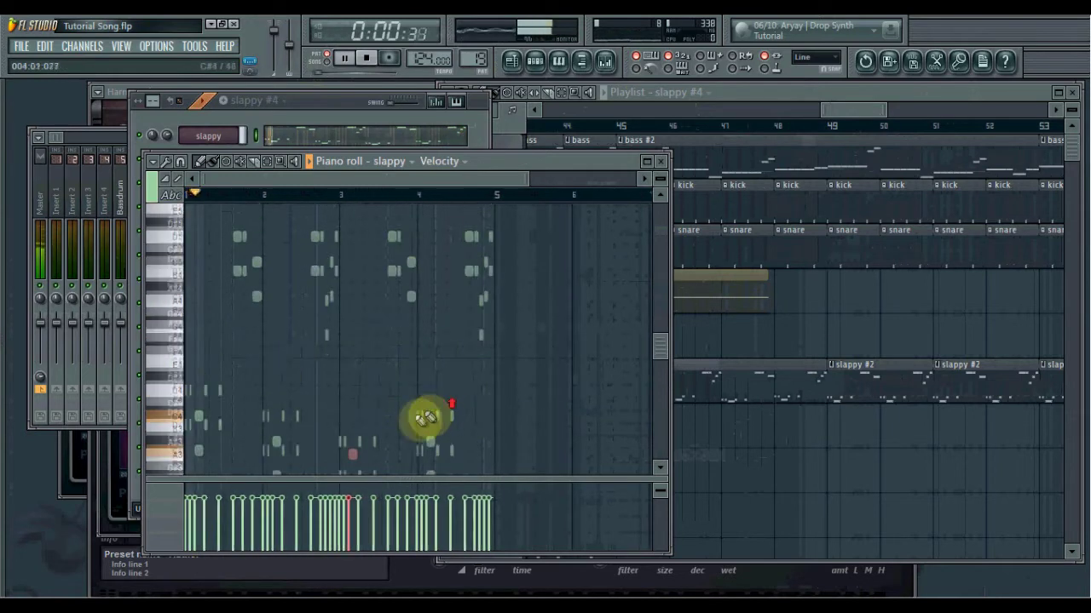
- Raise the last C5 note in the fourth bar of slappy #4 to C#5
scroll(428, 416, down, 2)
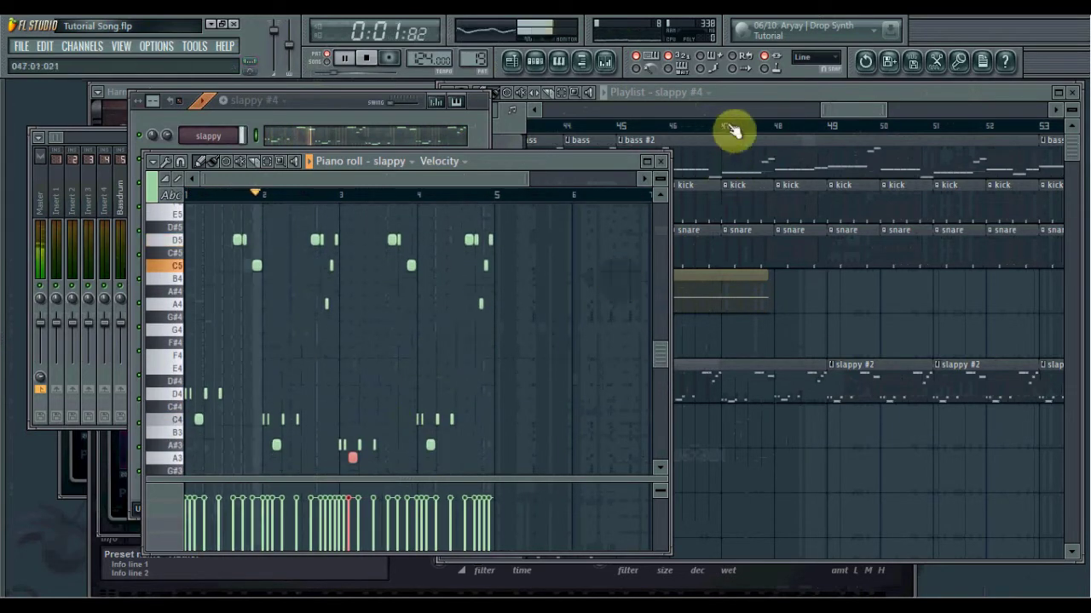
scroll(535, 350, down, 1)
scroll(530, 352, up, 2)
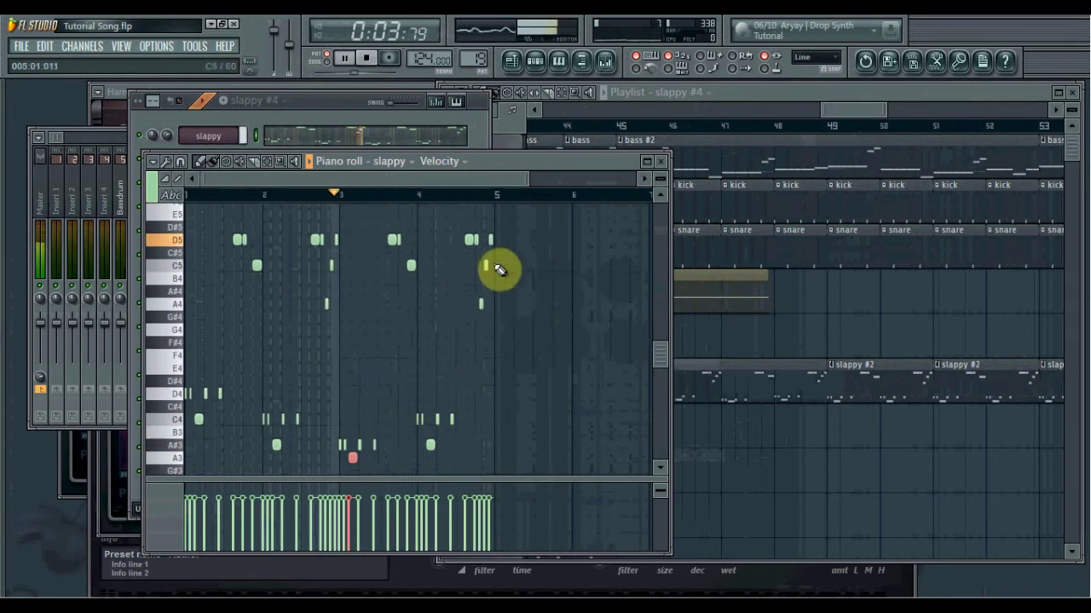
drag(484, 254, 482, 246)
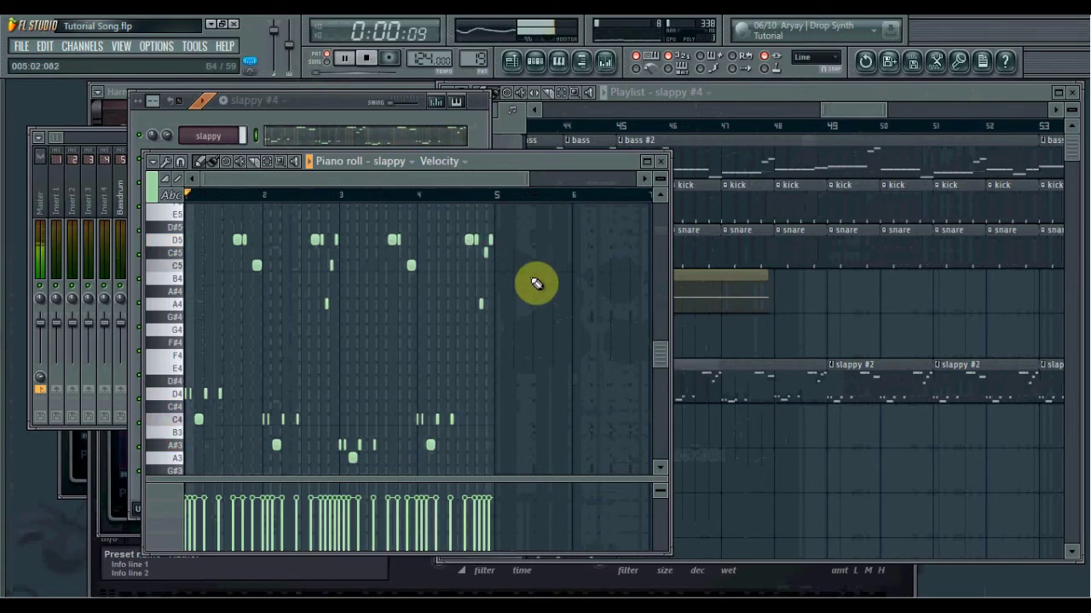
- Replace the slappy #2 clips at bars 49 and 51 with a slappy #4 clip at bar 49, playing from bar 45
click(877, 110)
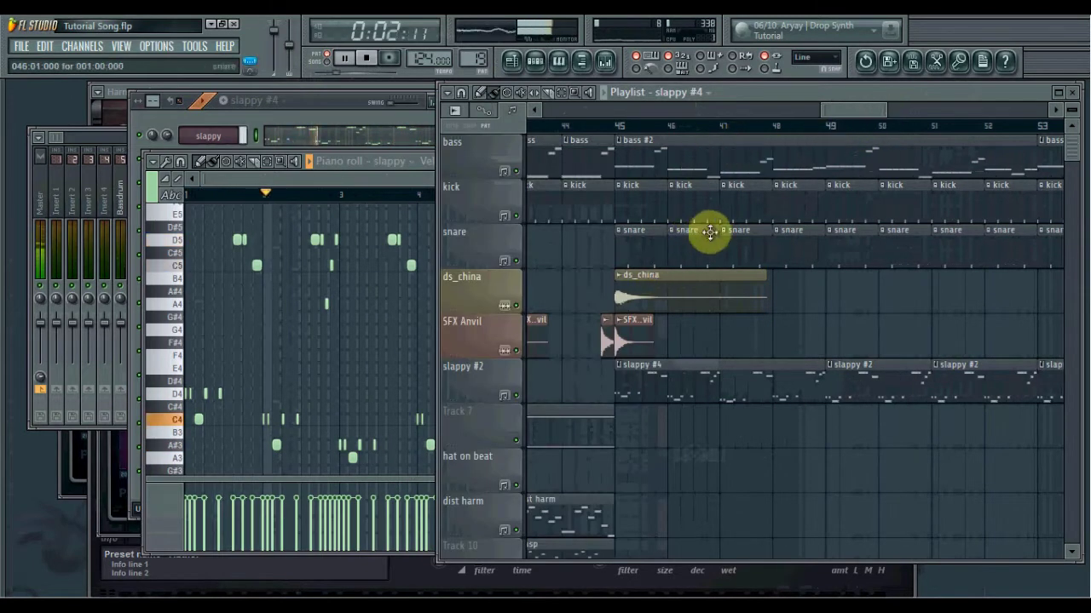
right_click(896, 389)
right_click(997, 379)
scroll(935, 358, down, 4)
click(818, 126)
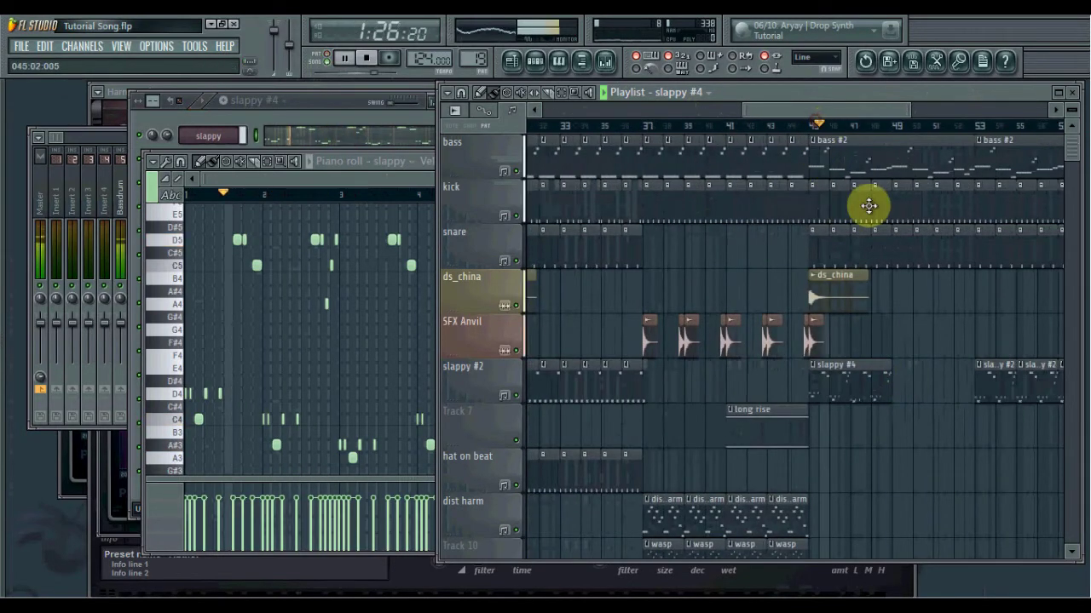
click(903, 388)
scroll(852, 389, right, 4)
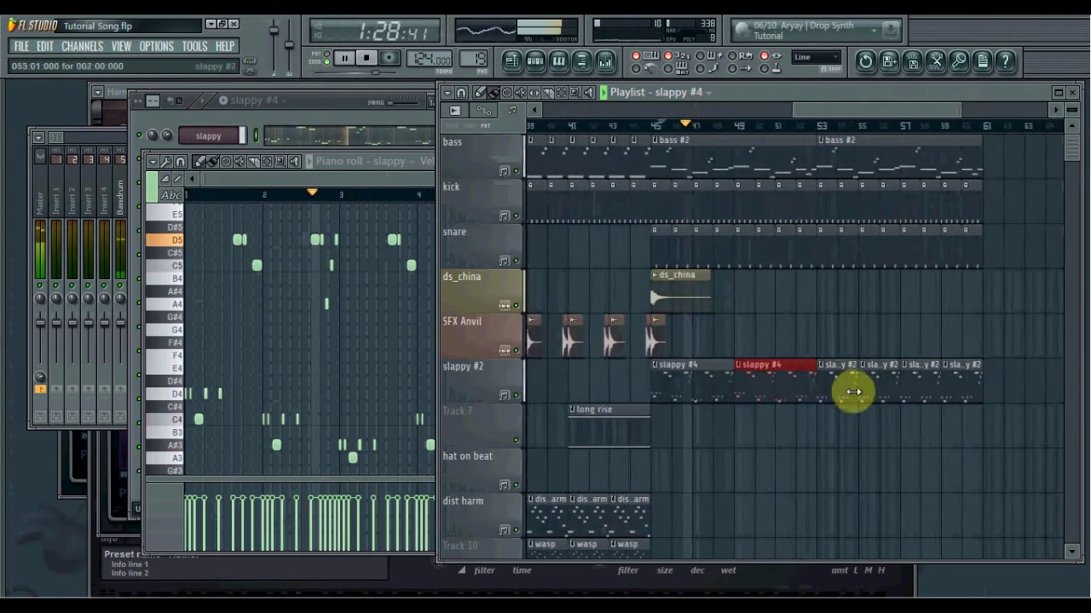
- Replace the slappy #2 clips from bar 53 with two slappy #4 clips at bars 53 and 57
drag(828, 394, 942, 397)
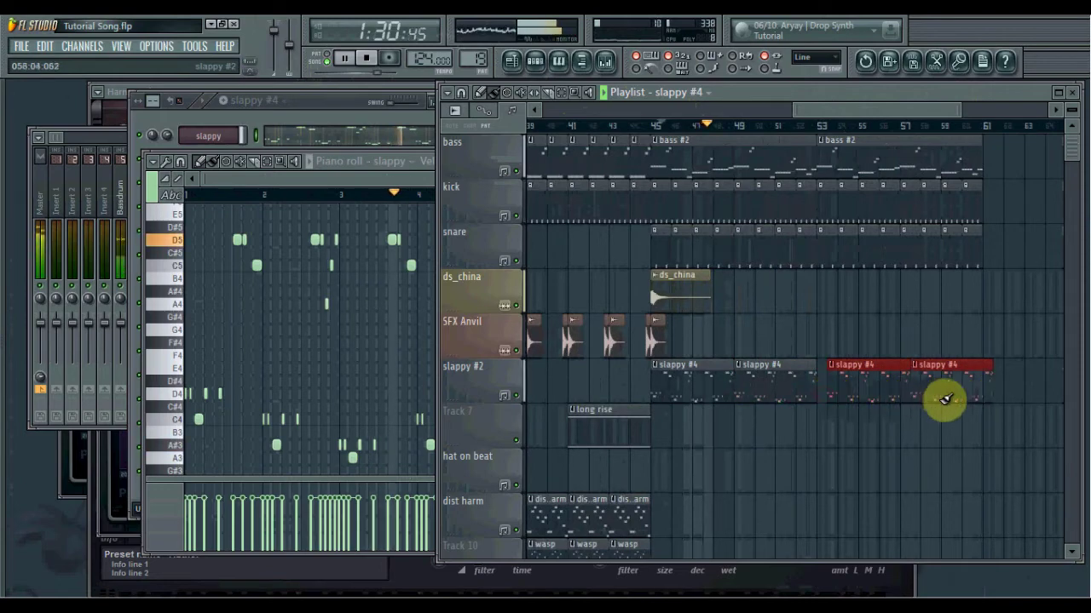
scroll(937, 392, down, 2)
scroll(830, 398, up, 2)
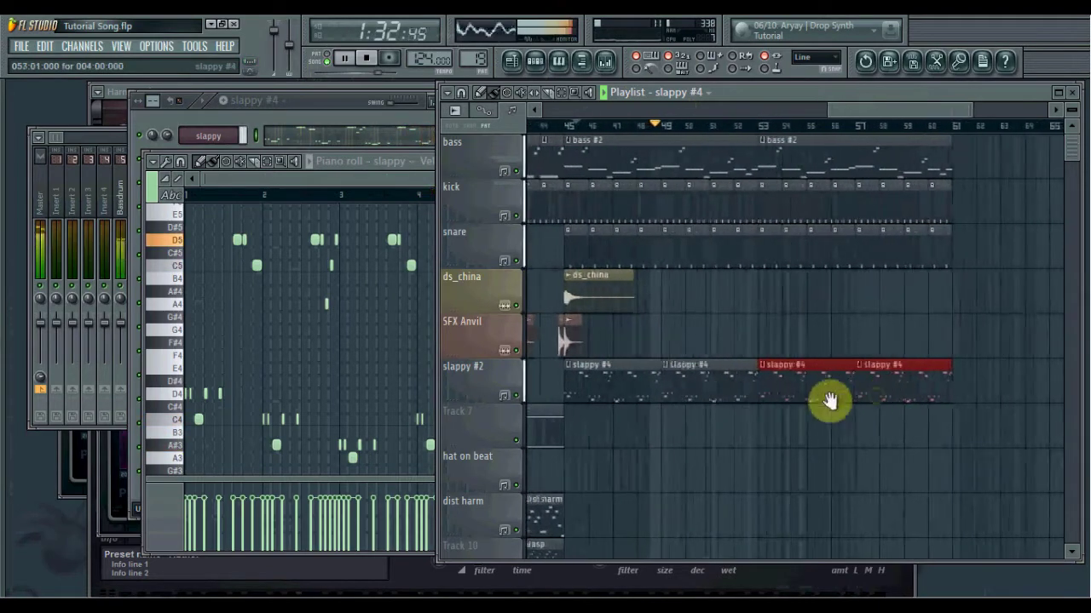
scroll(823, 402, down, 2)
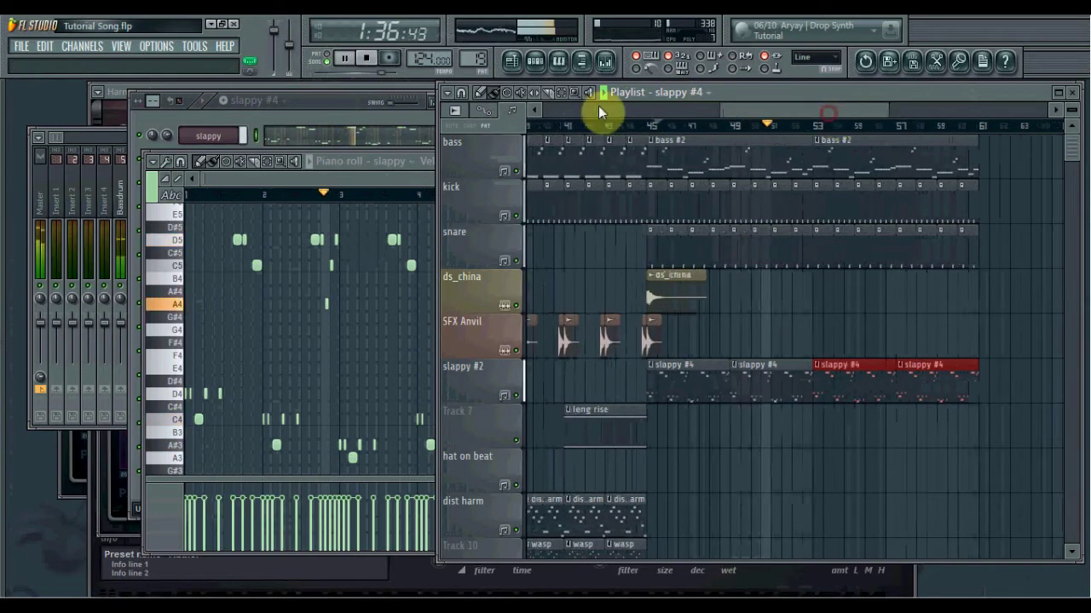
scroll(816, 264, down, 4)
scroll(806, 280, up, 3)
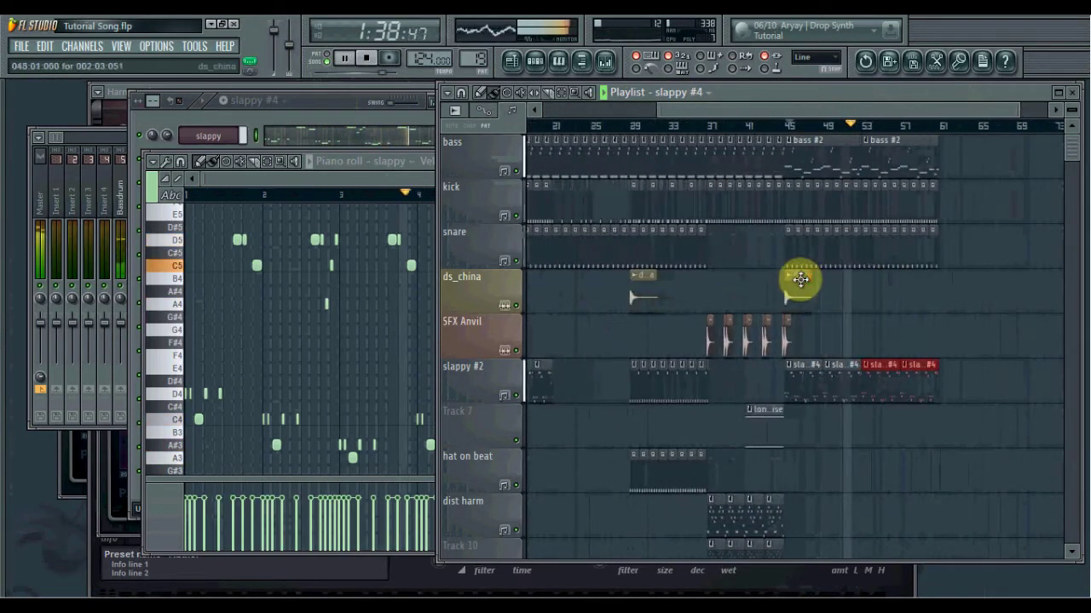
scroll(801, 280, down, 3)
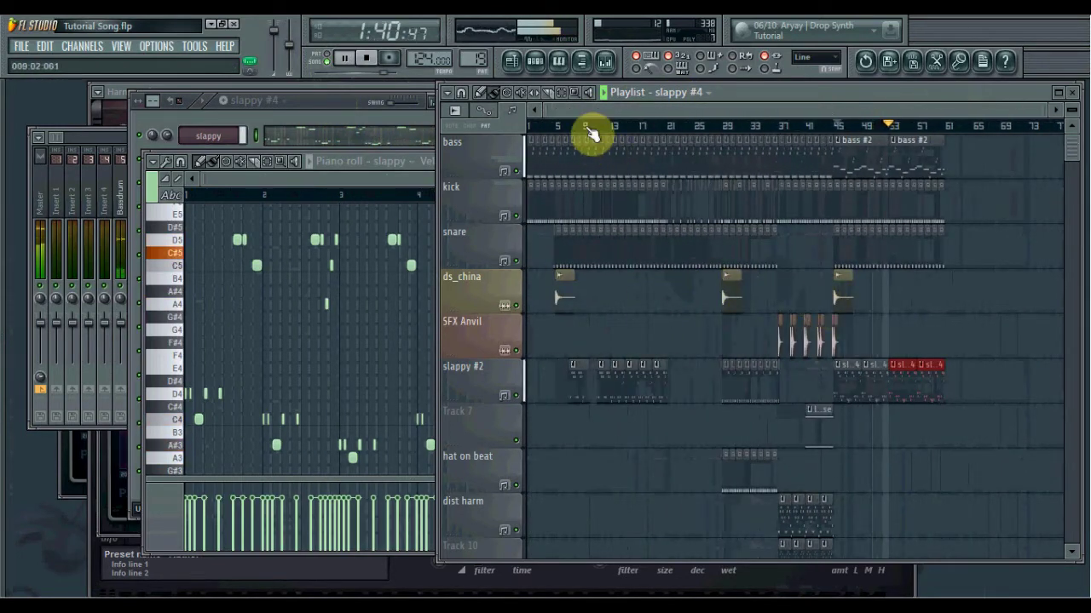
scroll(869, 304, up, 2)
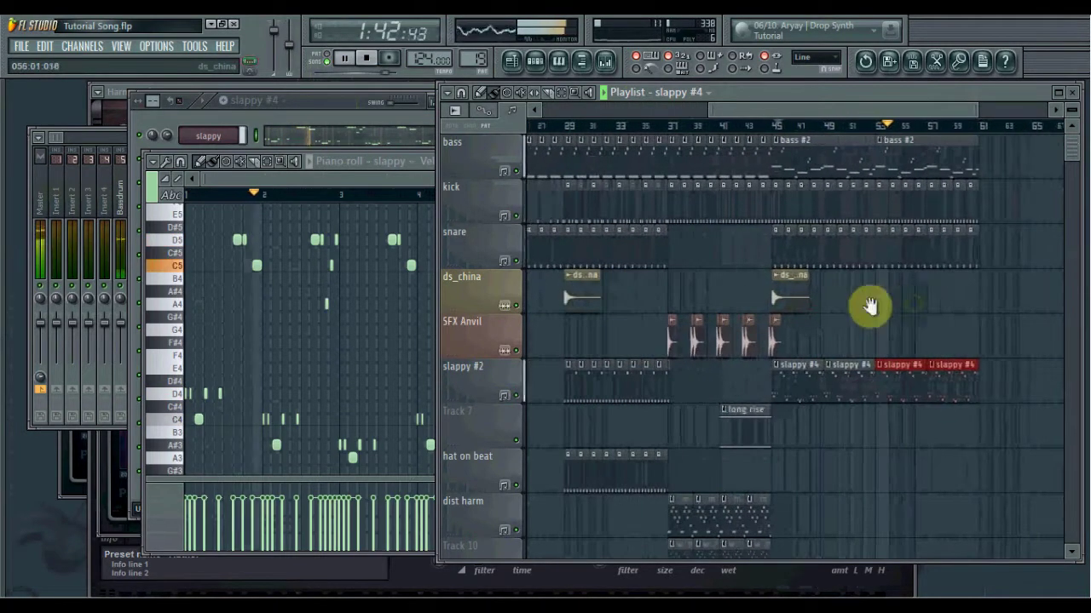
- Remove the slappy #4 clip at bar 57, make the bar 53 clip a unique pattern and open its notes
right_click(873, 379)
right_click(828, 372)
click(872, 455)
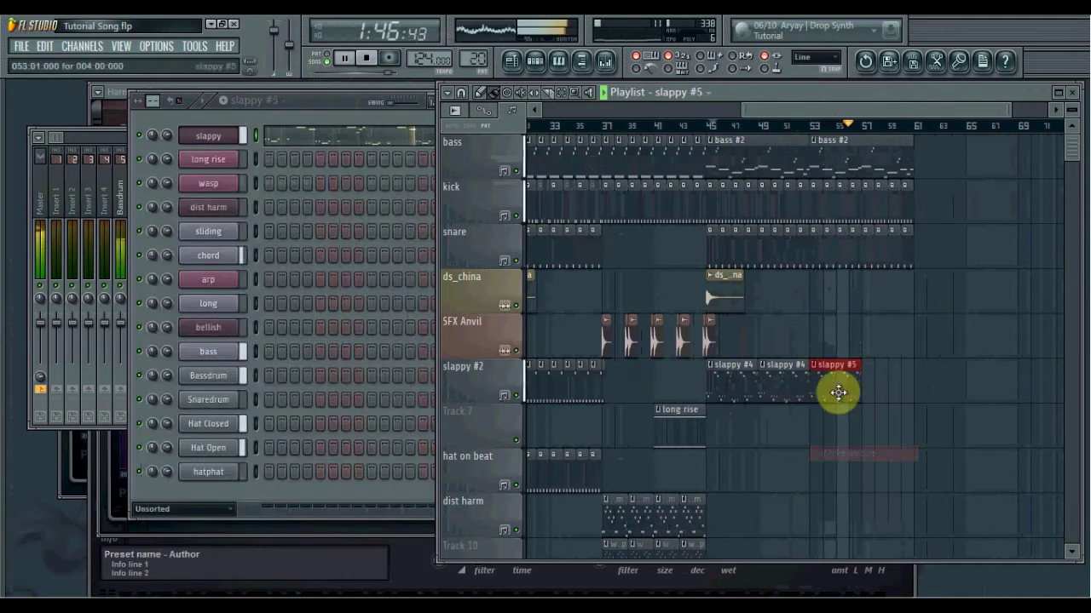
double_click(835, 389)
scroll(575, 392, down, 5)
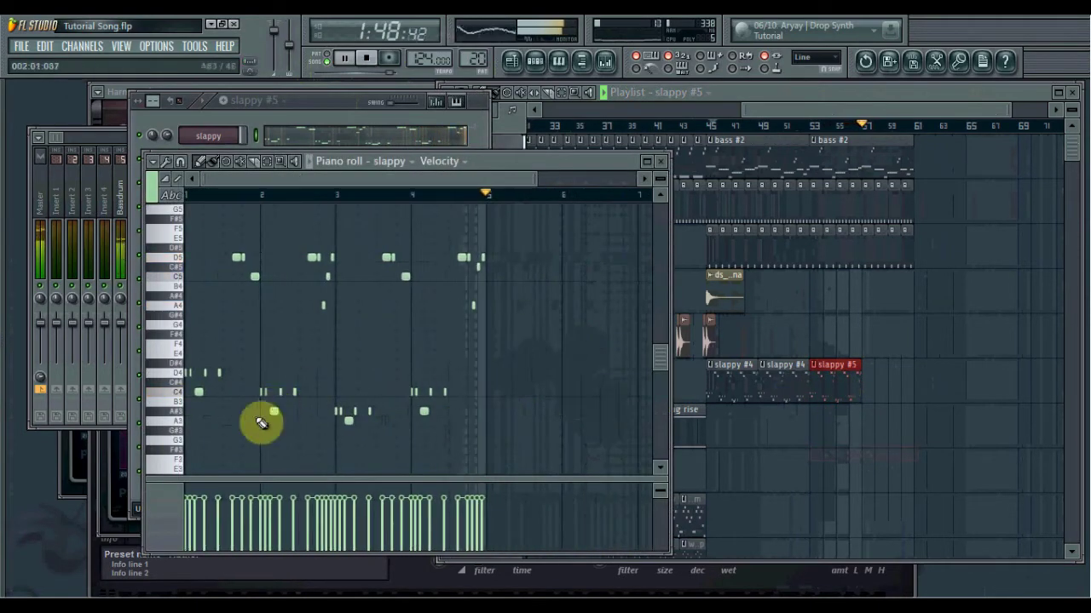
- Clear the slappy #5 notes except the opening D4, and stop playback
drag(209, 444, 504, 234)
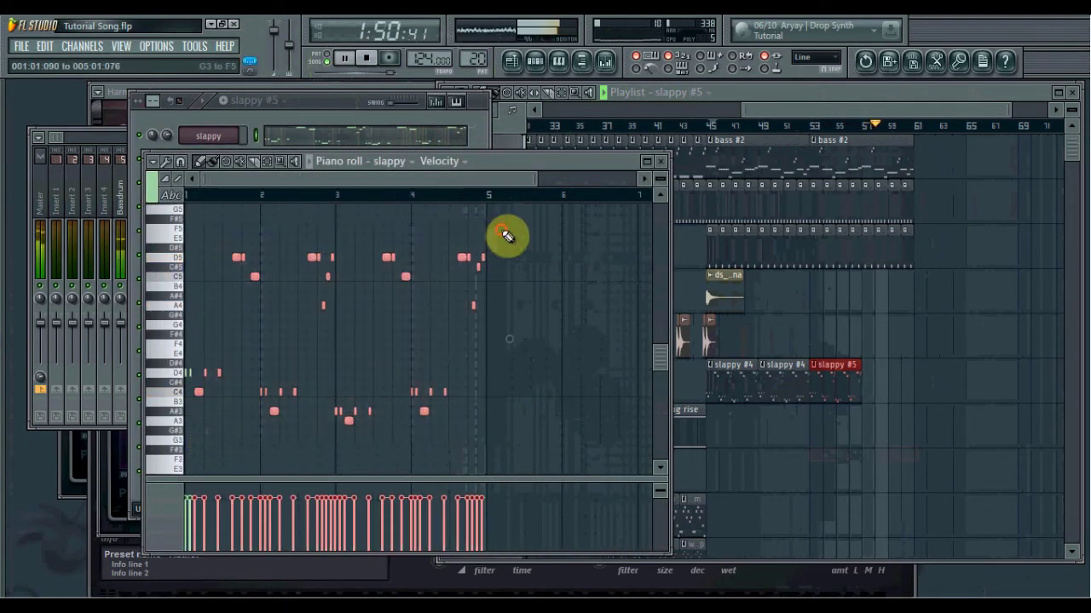
key(Delete)
scroll(194, 399, up, 5)
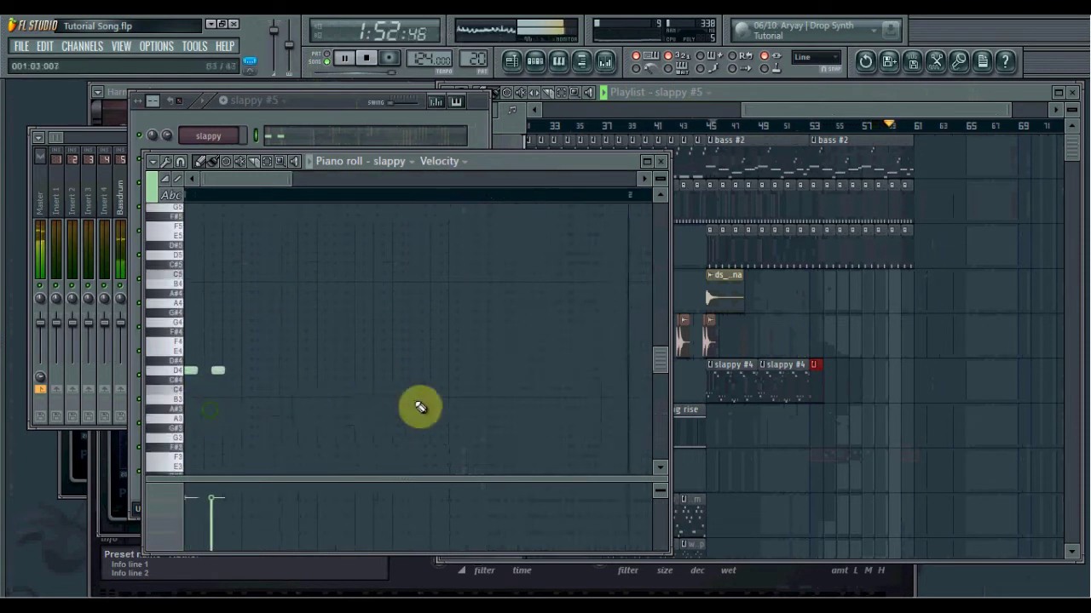
key(space)
right_click(219, 365)
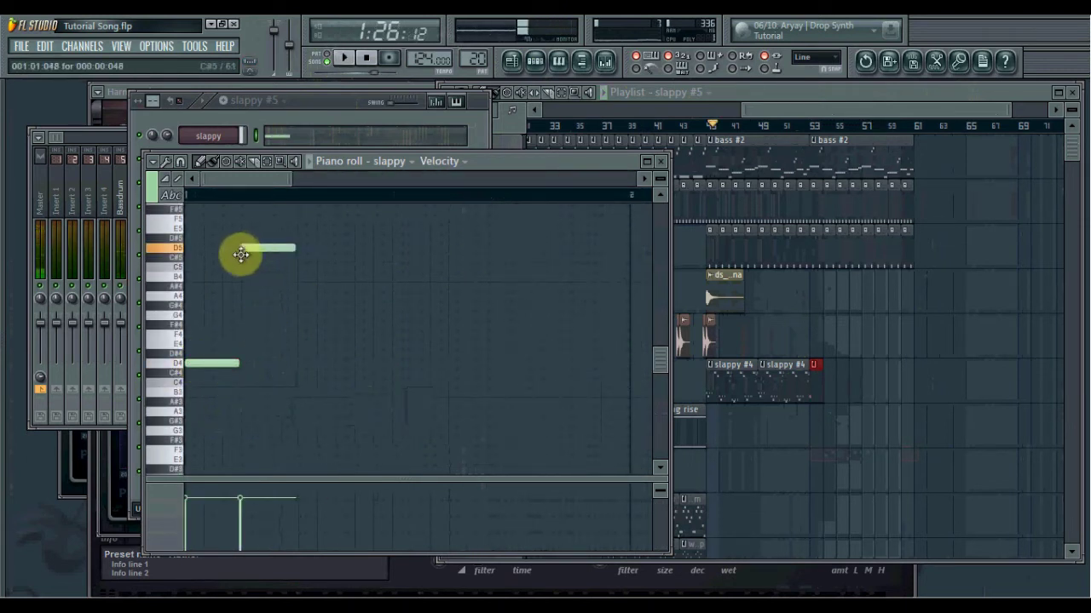
- Fill the first bar of slappy #5 with alternating D4 and D5 notes and copy it into bar 2 at C4 and C5
drag(310, 385, 190, 244)
drag(208, 362, 546, 359)
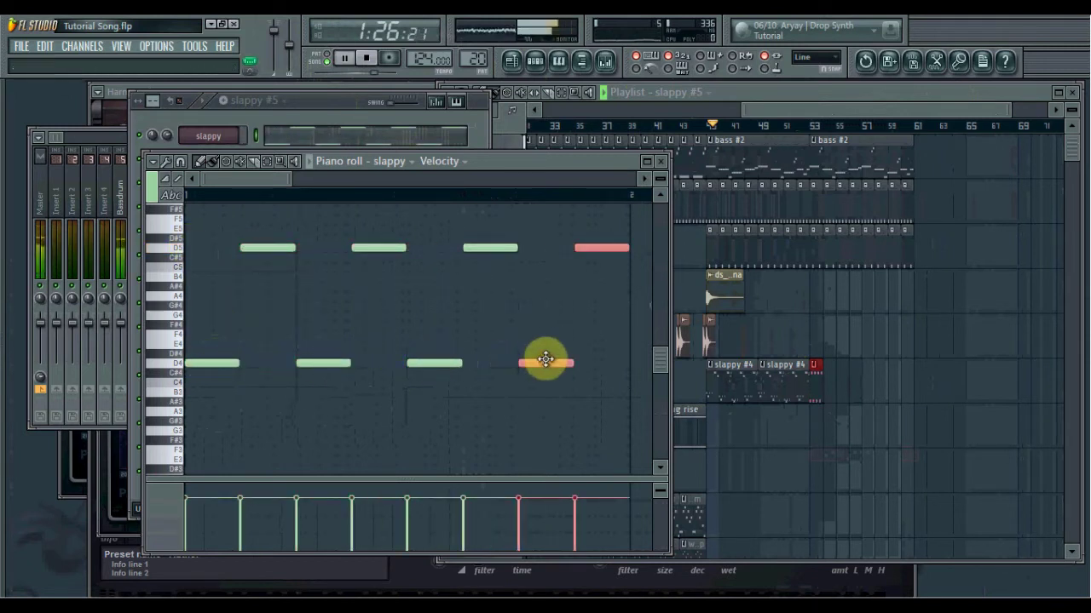
scroll(535, 362, down, 2)
drag(522, 405, 162, 220)
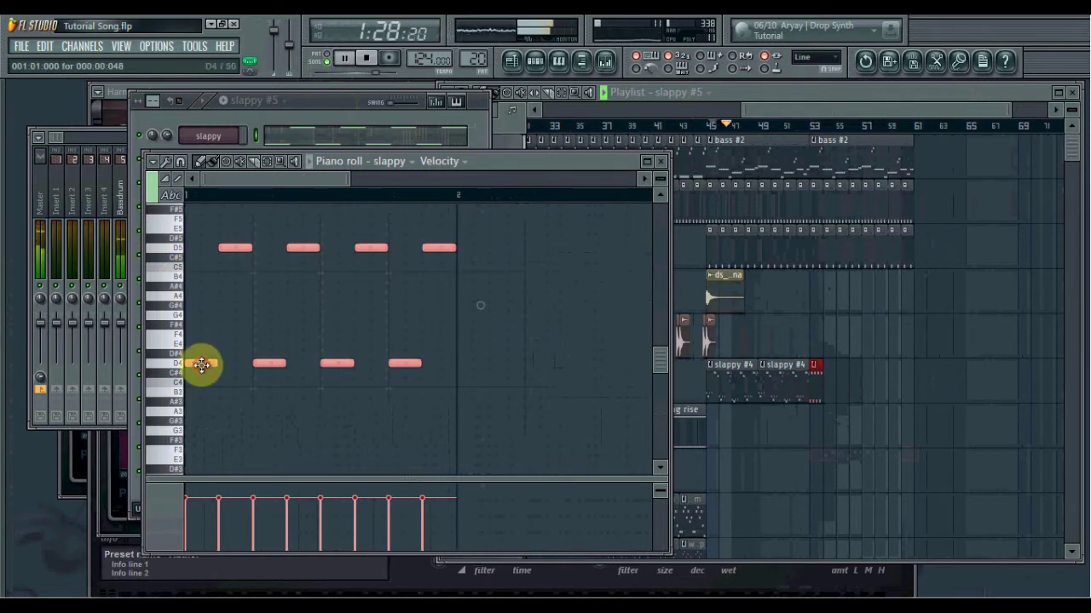
drag(202, 365, 474, 379)
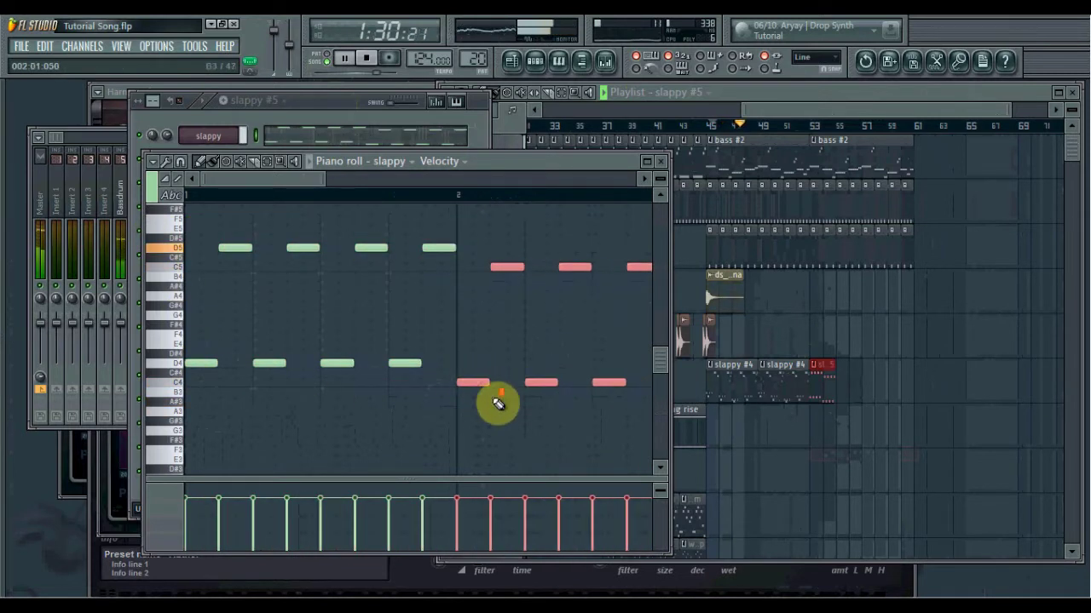
- Copy the alternating notes into bar 3 at A#3 and A#4 and bar 4 at C4 and C5, raising the last pair to C#4 and C#5
scroll(496, 397, down, 3)
drag(298, 383, 523, 381)
drag(534, 402, 462, 412)
drag(564, 414, 531, 268)
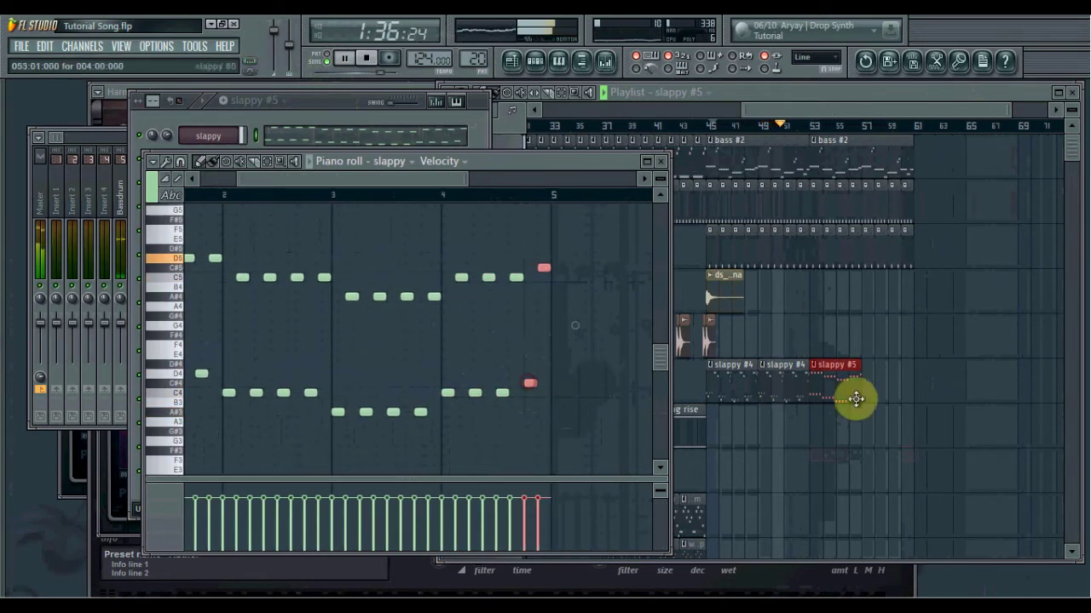
- Add a second slappy #5 clip at bar 57 on the slappy #2 track
click(881, 412)
drag(886, 412, 846, 410)
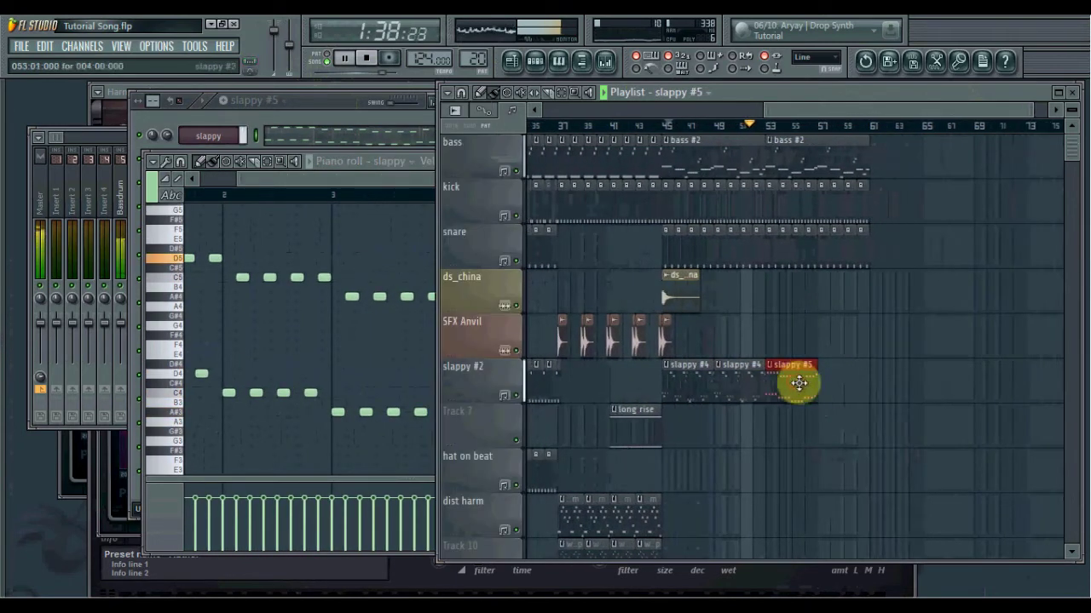
click(830, 385)
scroll(828, 375, up, 3)
scroll(828, 374, up, 3)
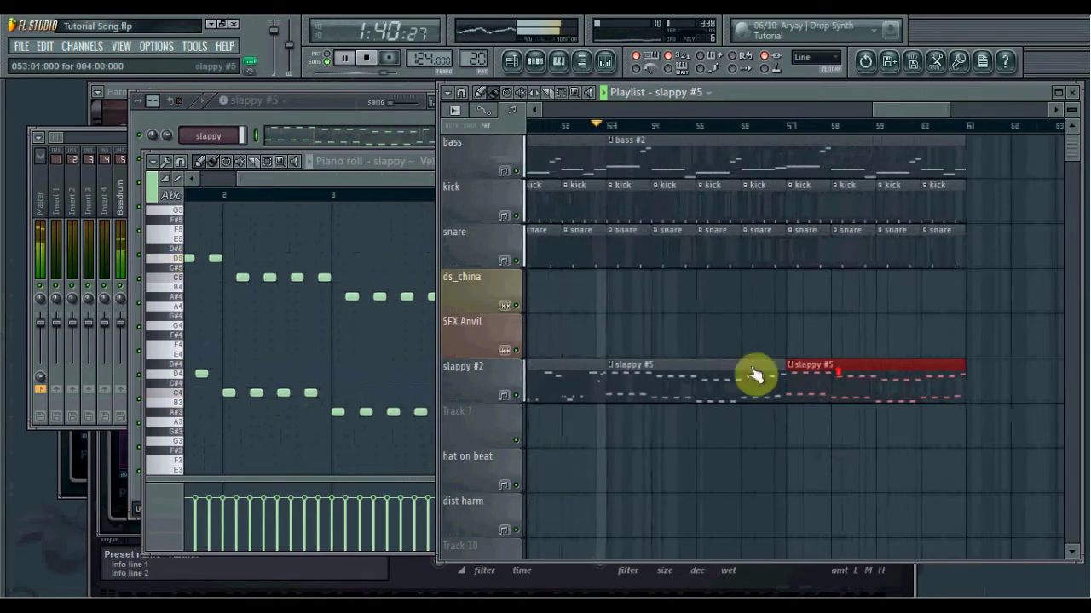
drag(744, 367, 820, 358)
scroll(815, 356, down, 2)
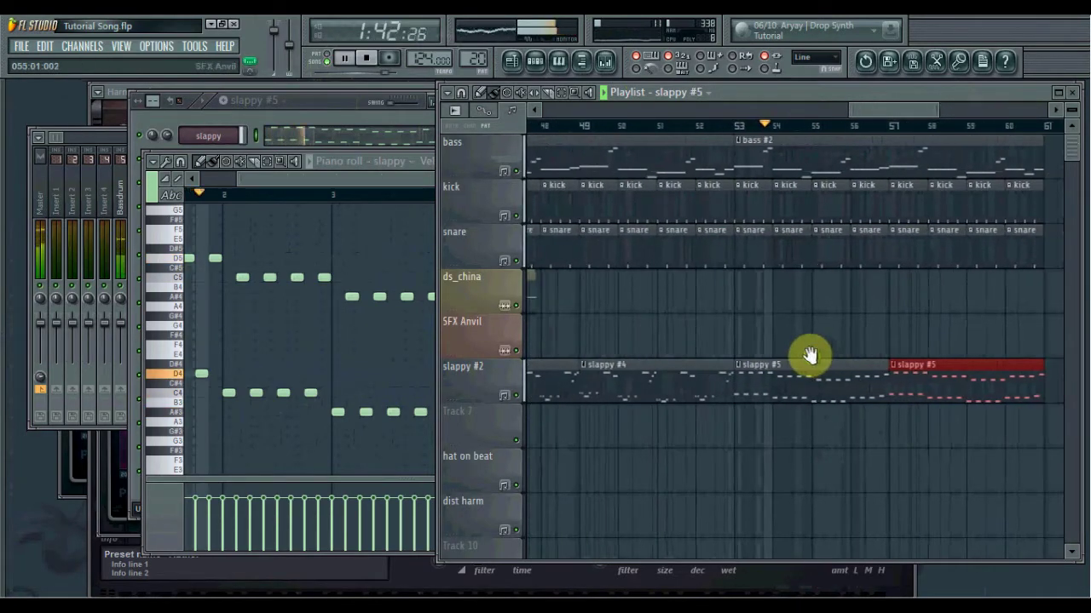
scroll(811, 355, up, 5)
scroll(792, 363, down, 3)
scroll(784, 387, down, 5)
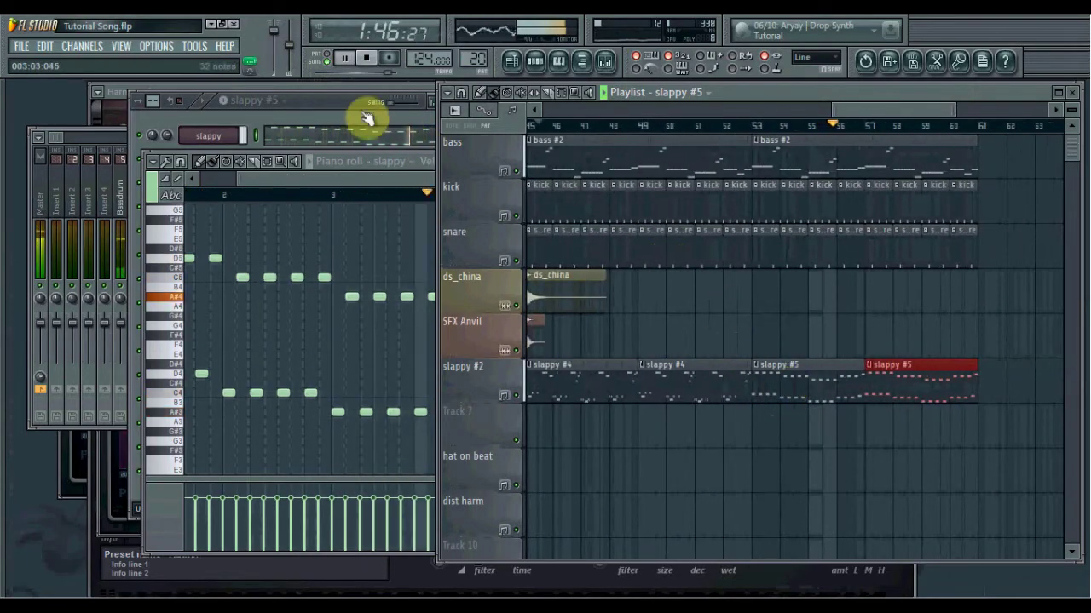
- Play the song around bar 52 and examine the tracks sounding in the transition to bar 53
click(341, 102)
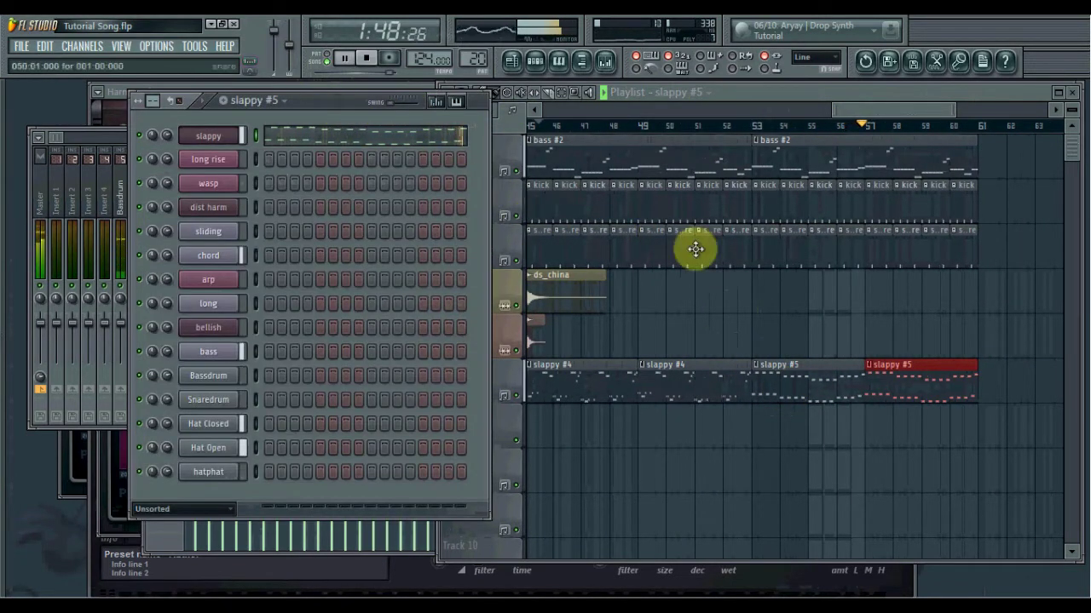
drag(852, 289, 749, 303)
click(313, 111)
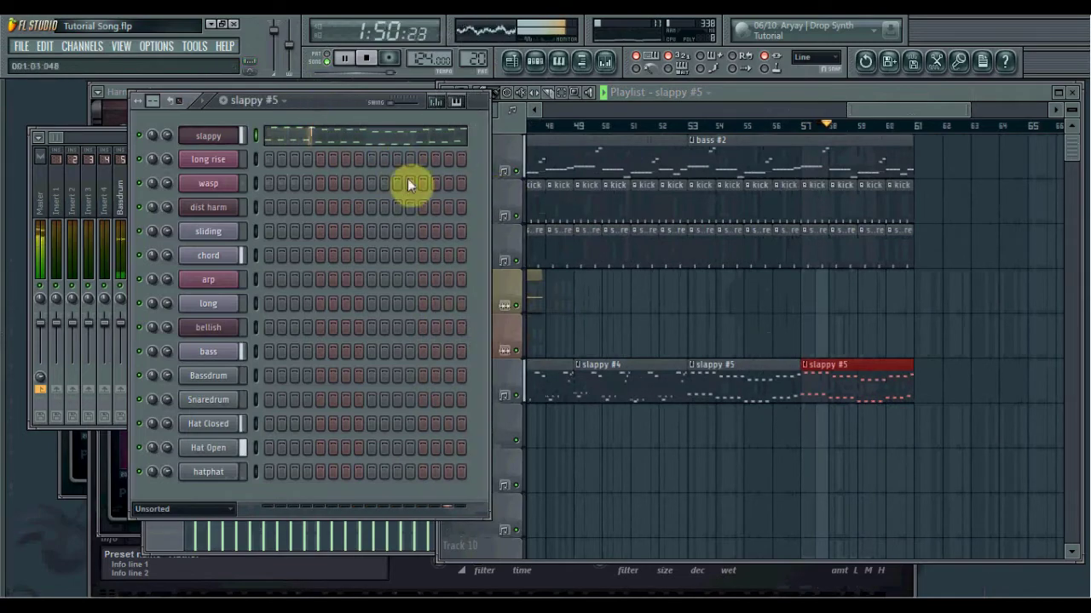
click(650, 126)
scroll(689, 219, down, 4)
scroll(676, 248, up, 3)
scroll(672, 250, down, 5)
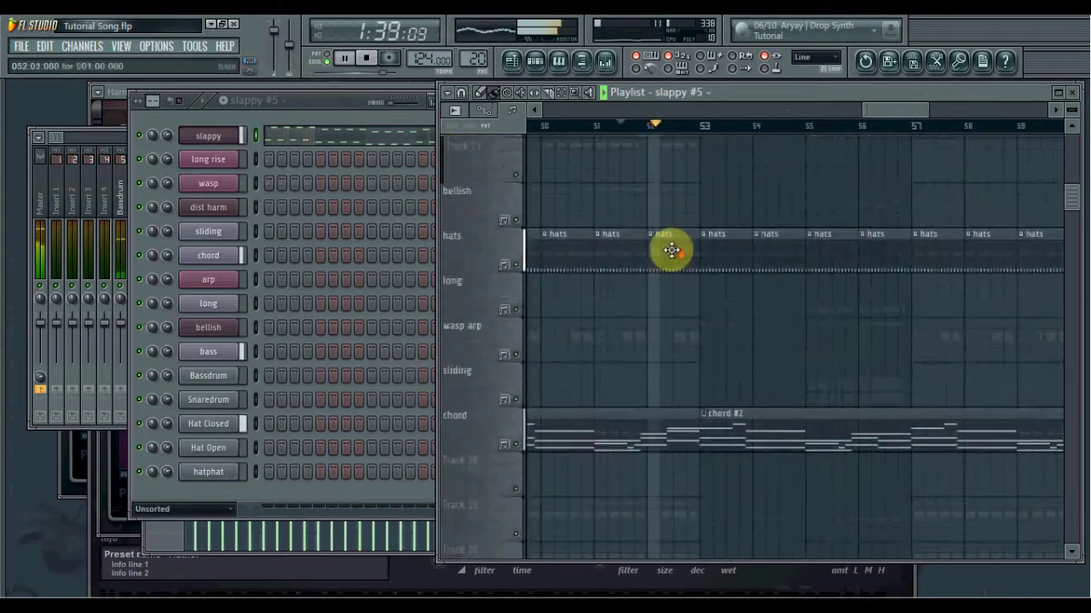
scroll(679, 253, down, 3)
scroll(679, 253, up, 8)
scroll(679, 253, up, 3)
- Stop playback, trim the kick and snare clips late in bar 52 and build a snare fill there from short snare slices
key(space)
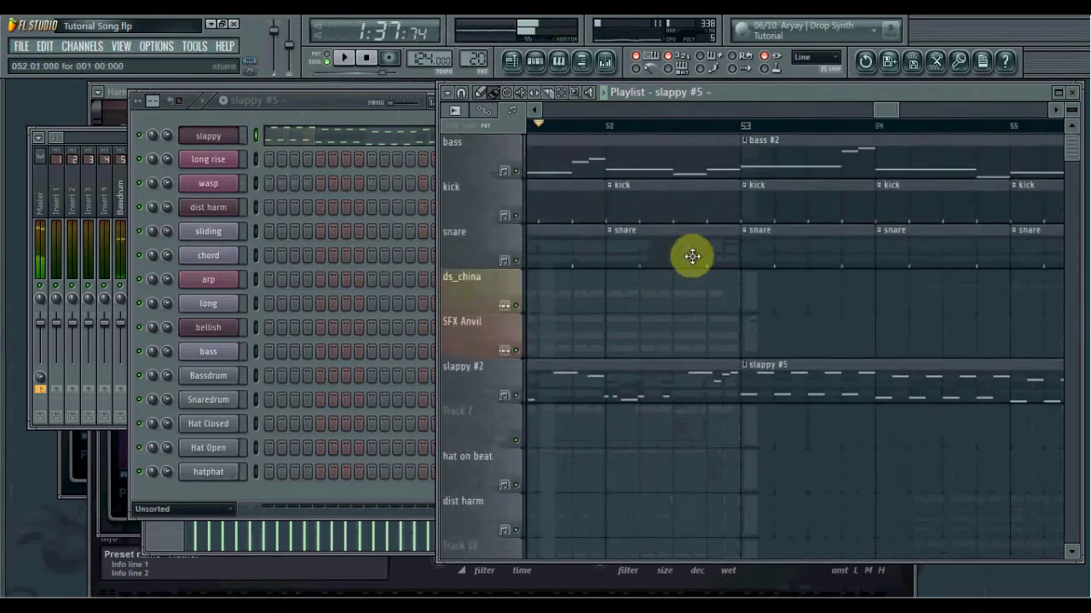
scroll(759, 243, up, 3)
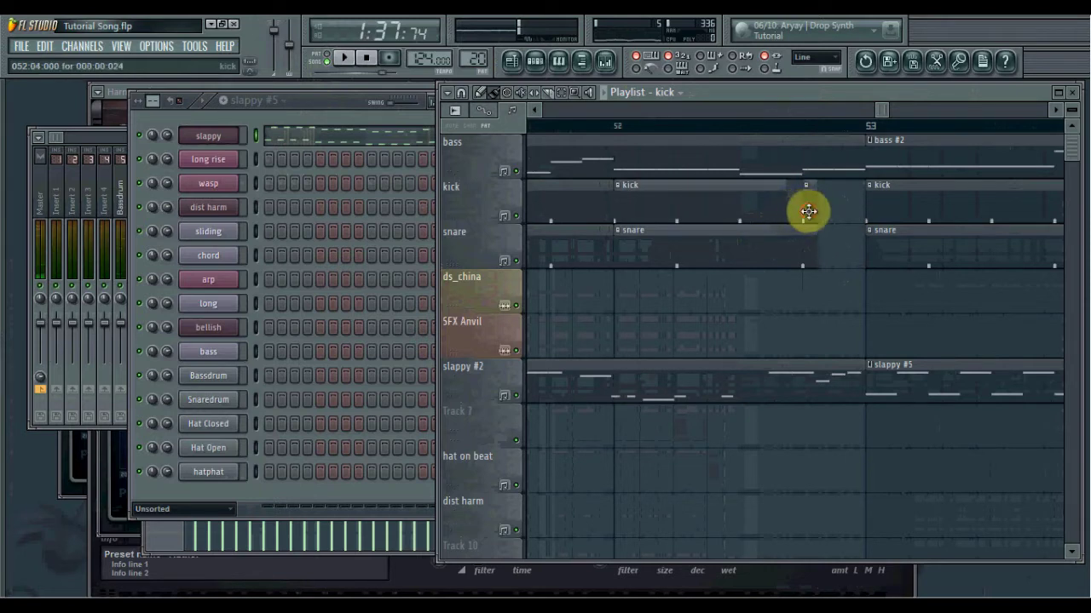
click(804, 259)
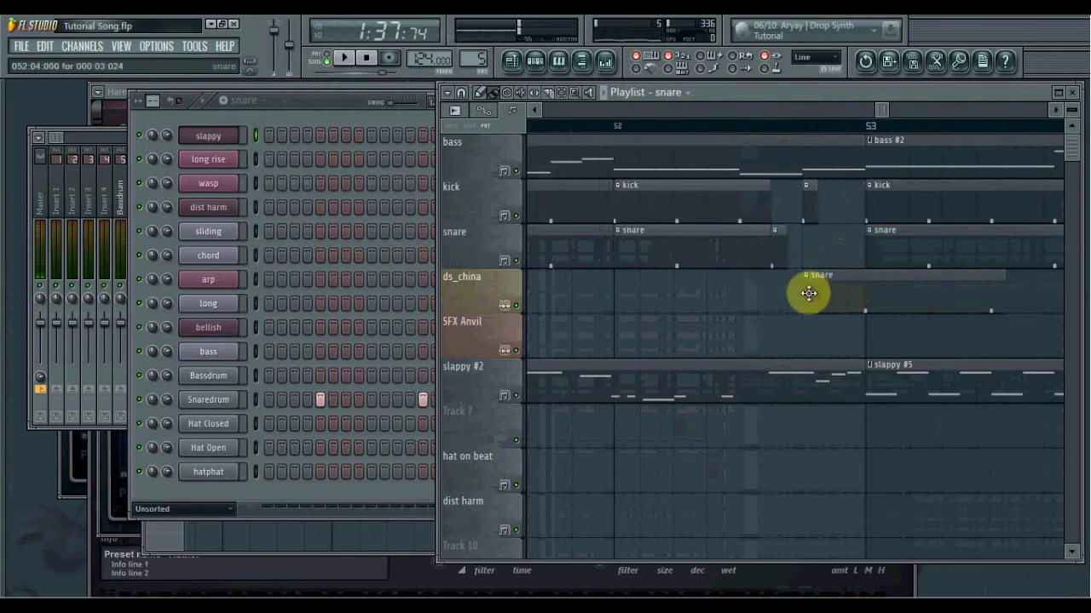
drag(808, 293, 855, 300)
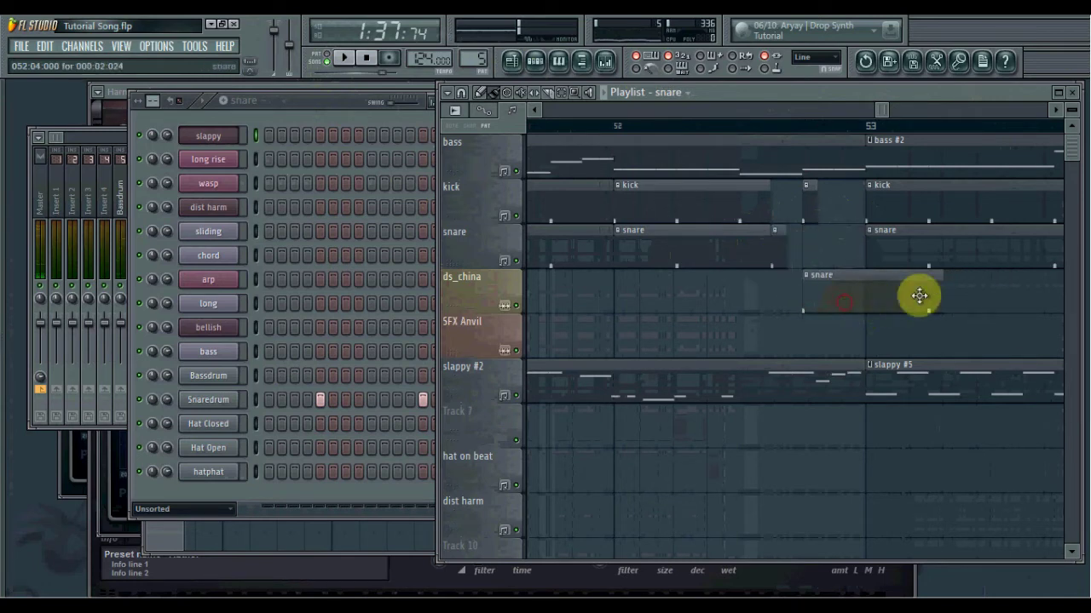
drag(938, 296, 811, 296)
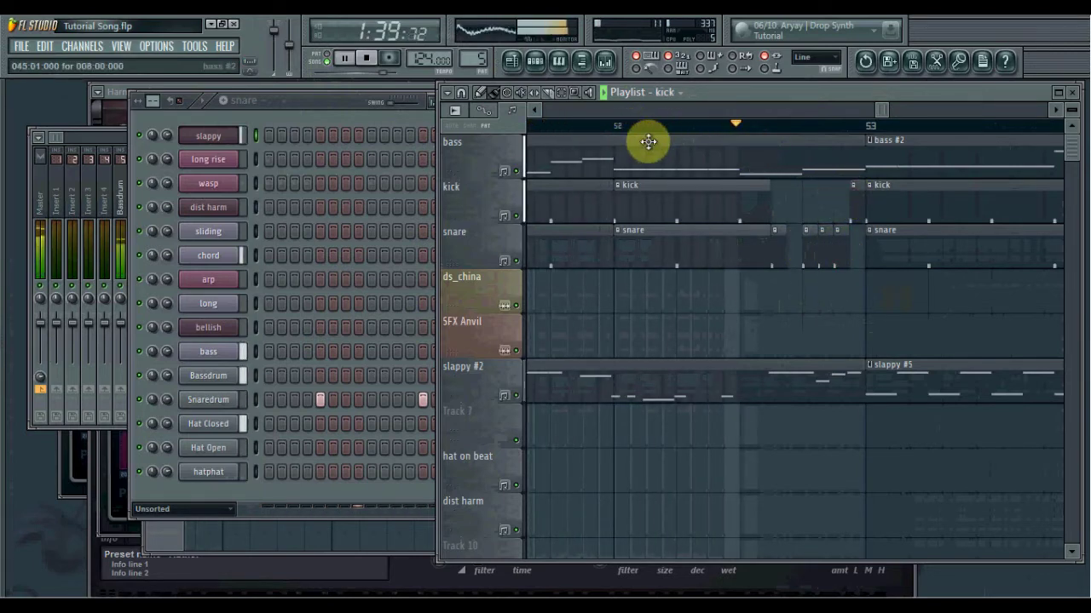
- Remove the short kick slice just before bar 53 and replay the snare fill
scroll(923, 258, down, 1)
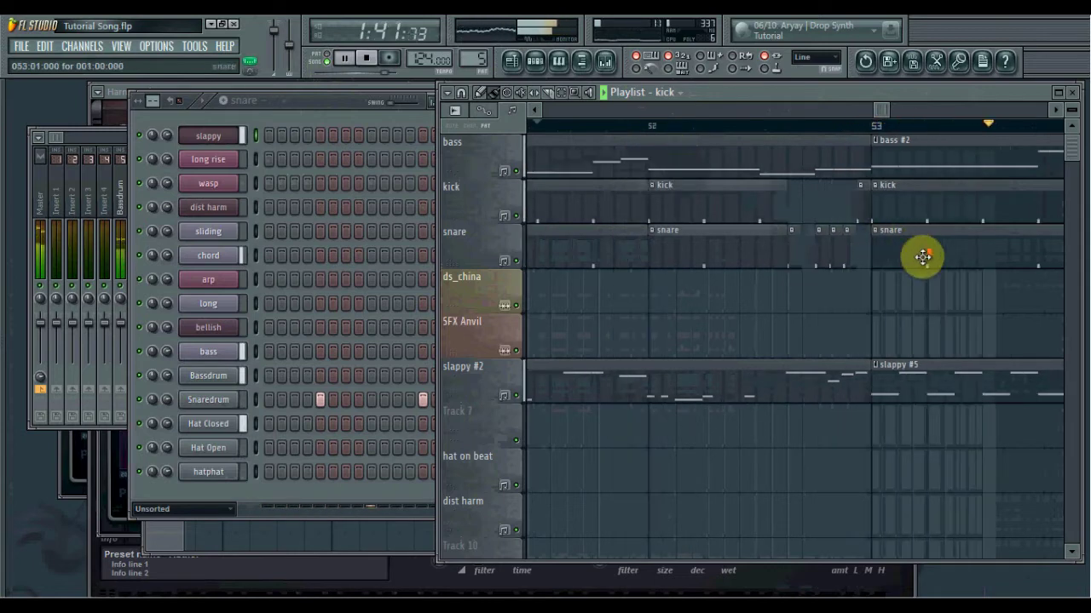
scroll(820, 268, up, 1)
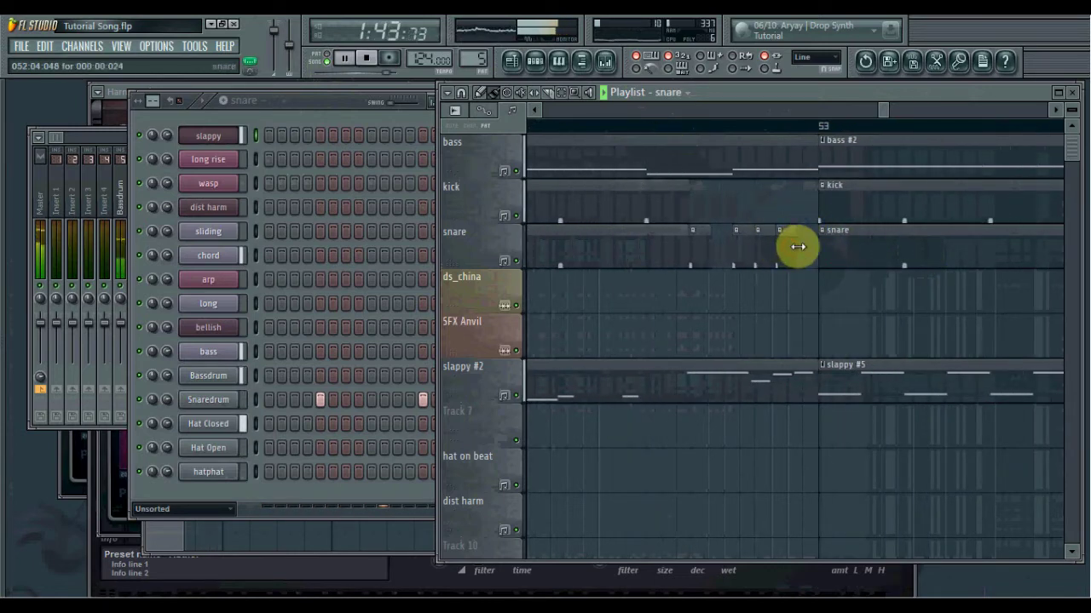
click(645, 126)
- Trim the bar 52 hats clip so that it ends at beat 4, leaving a gap before bar 53
scroll(755, 185, down, 3)
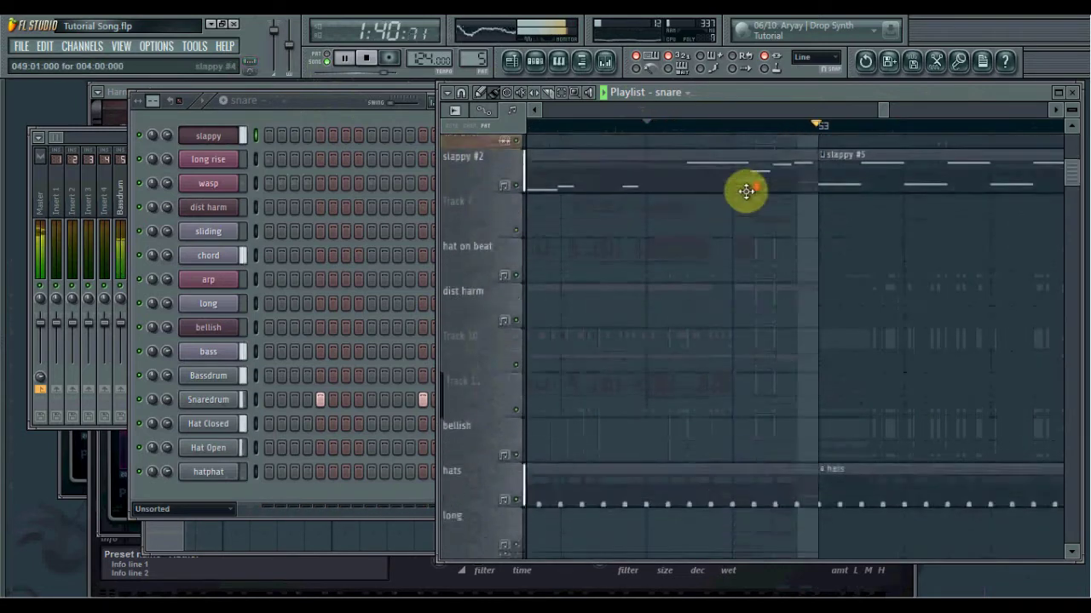
scroll(746, 191, down, 6)
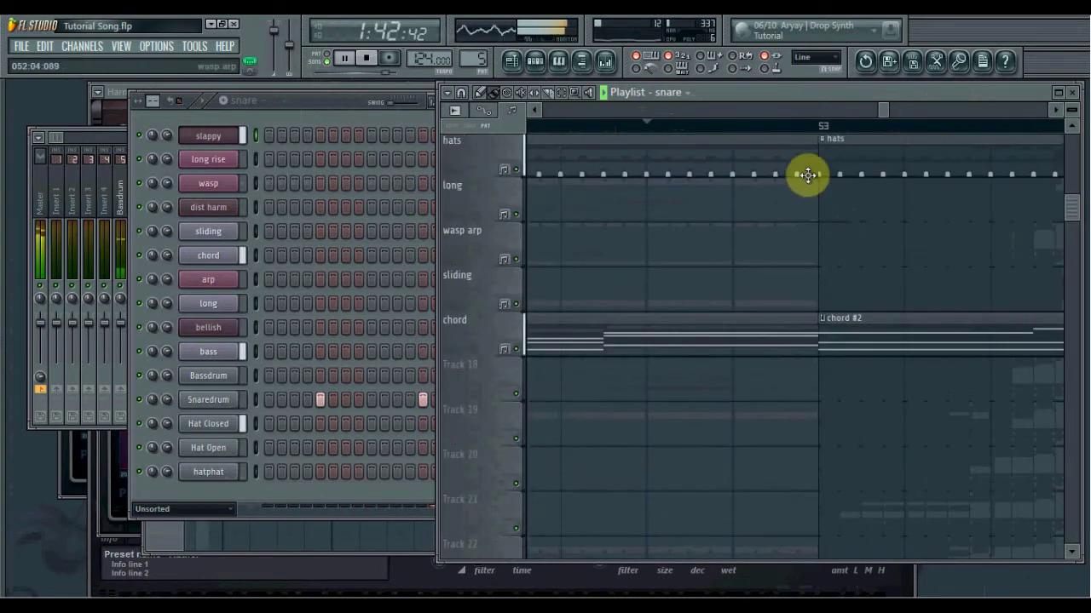
click(807, 174)
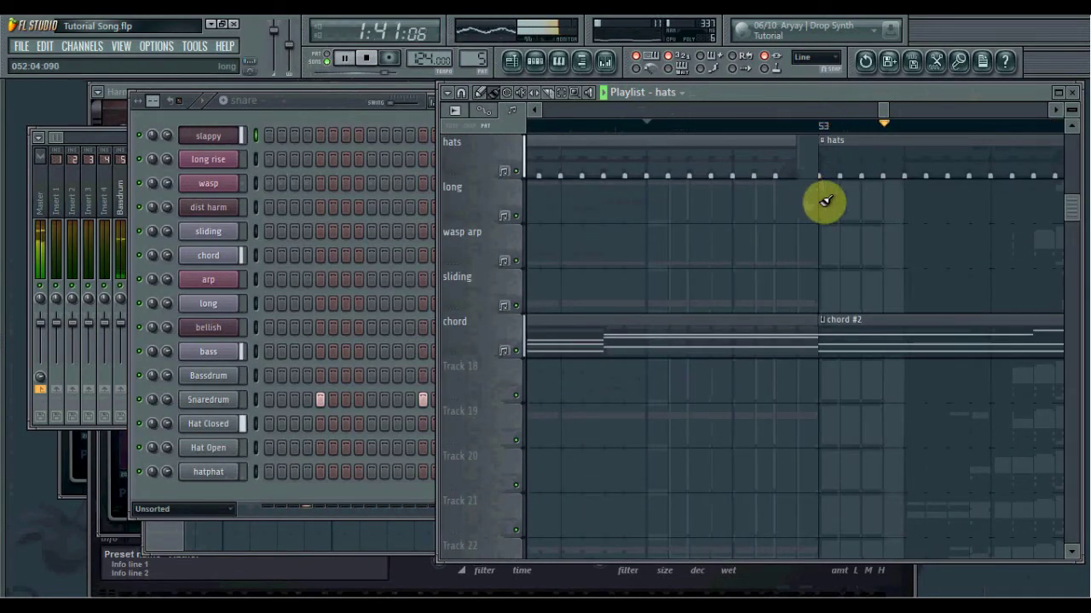
scroll(818, 204, up, 3)
drag(786, 298, 754, 308)
- Replay the transition from bar 52 into bar 53 and look over the arranged tracks
scroll(754, 308, down, 3)
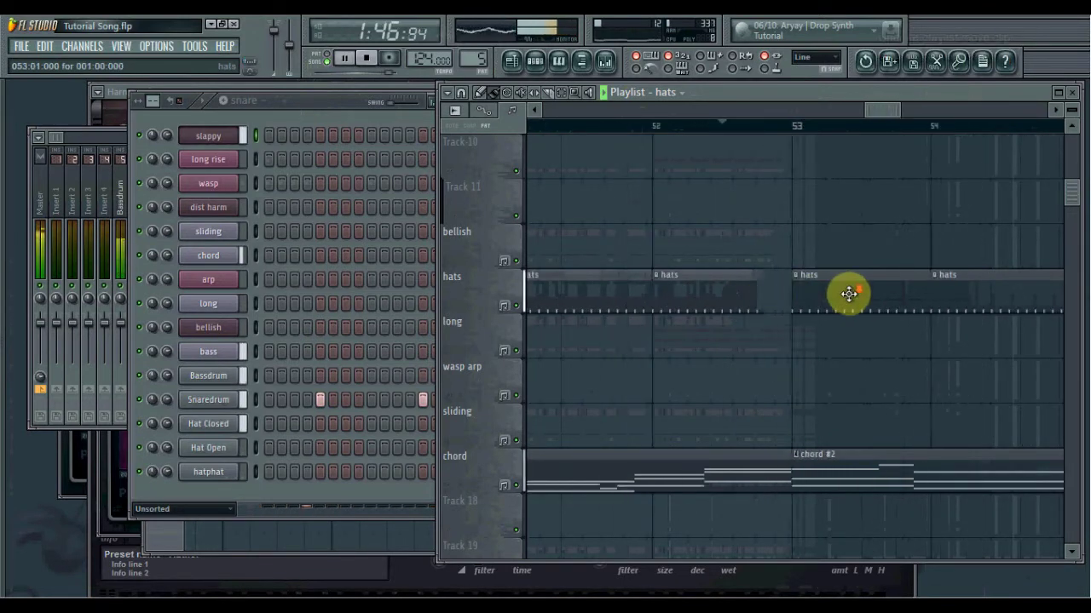
scroll(849, 295, down, 3)
scroll(841, 293, up, 5)
scroll(842, 292, down, 4)
click(755, 125)
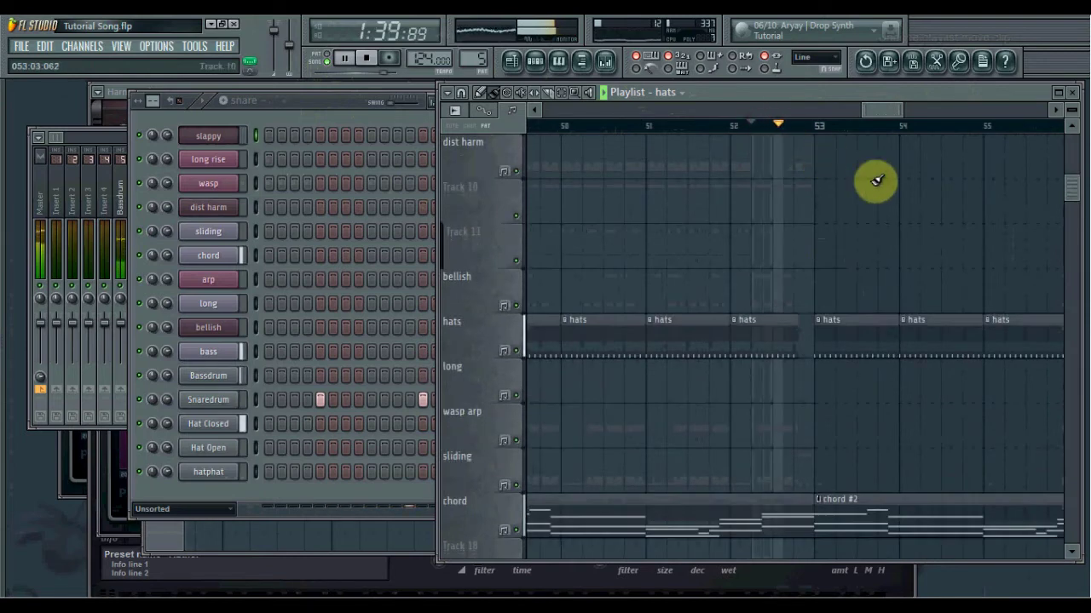
scroll(880, 236, up, 3)
scroll(880, 236, down, 3)
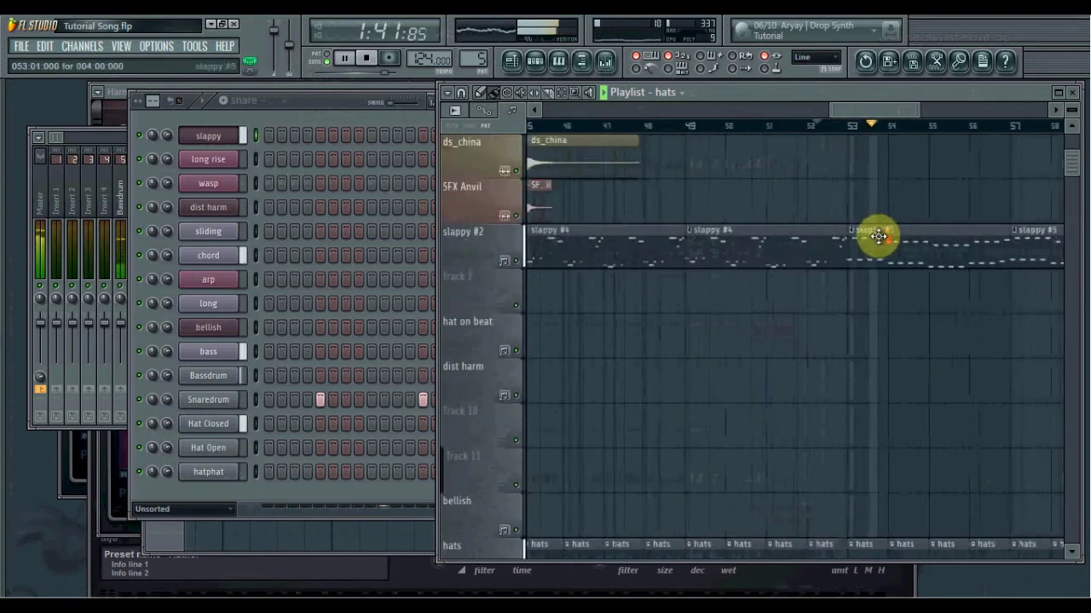
- Stop playback and insert a Wasp XT instrument channel above the slappy channel
key(space)
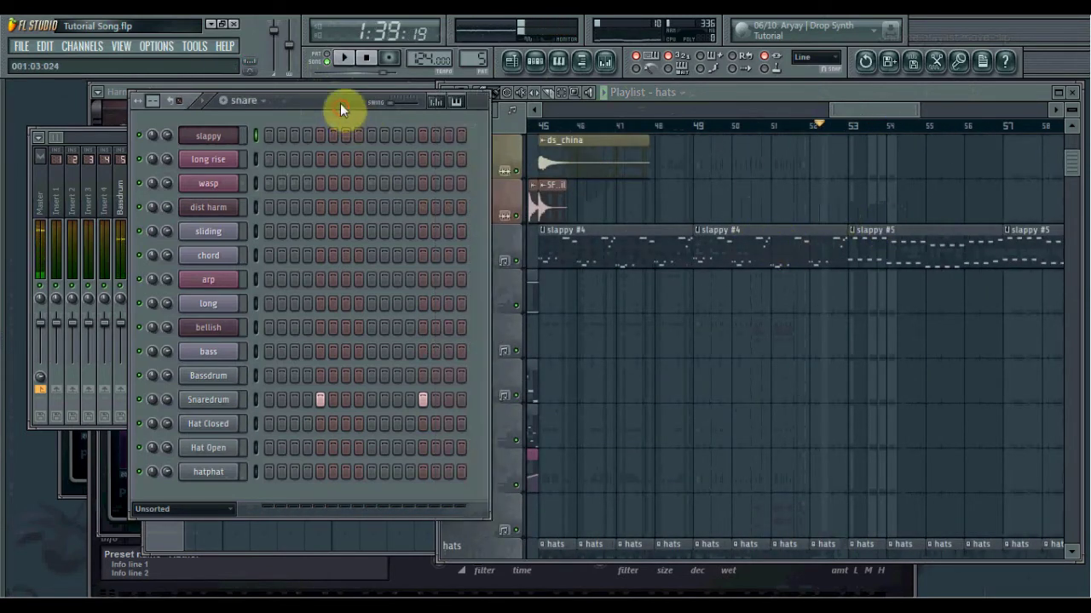
right_click(215, 138)
mouse_move(285, 286)
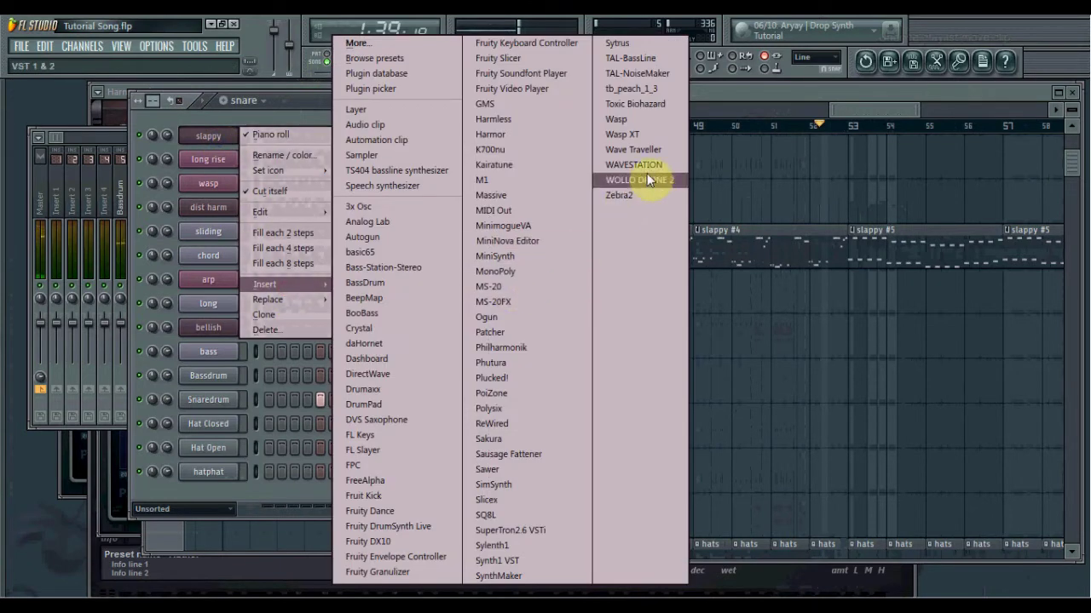
click(645, 136)
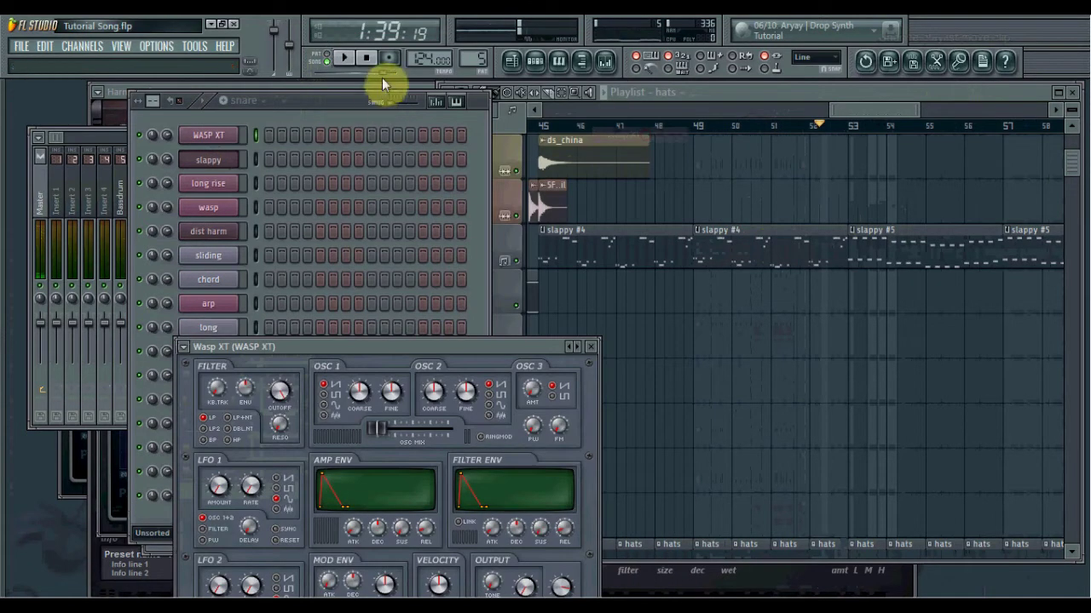
- Start the empty pattern 22 named sinefall and rename the Wasp XT channel sinefall
click(228, 107)
text(sinefa)
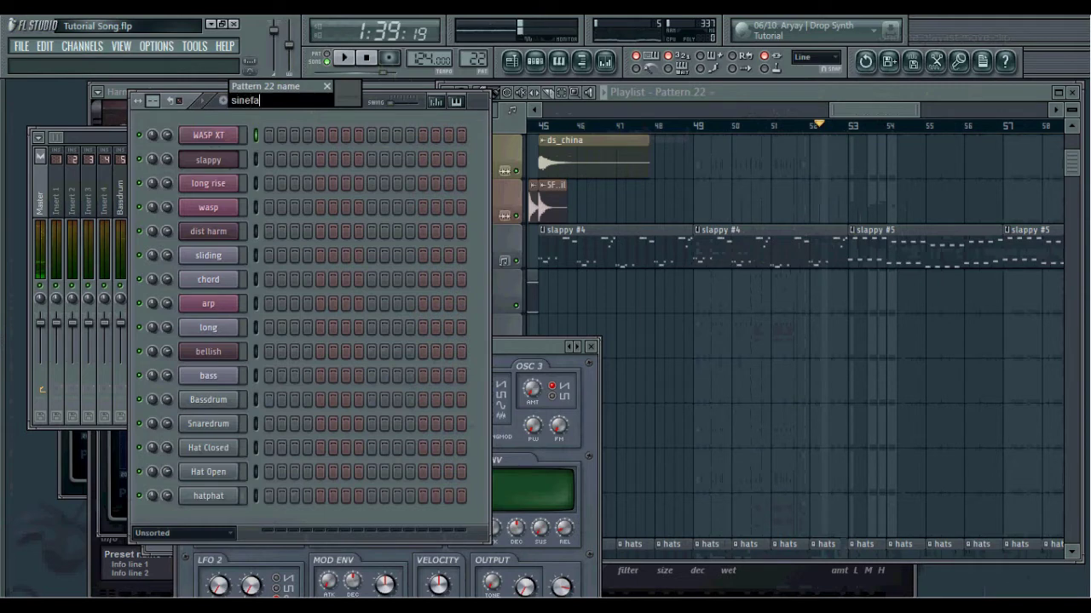
text(ll)
key(Return)
shift+click(223, 135)
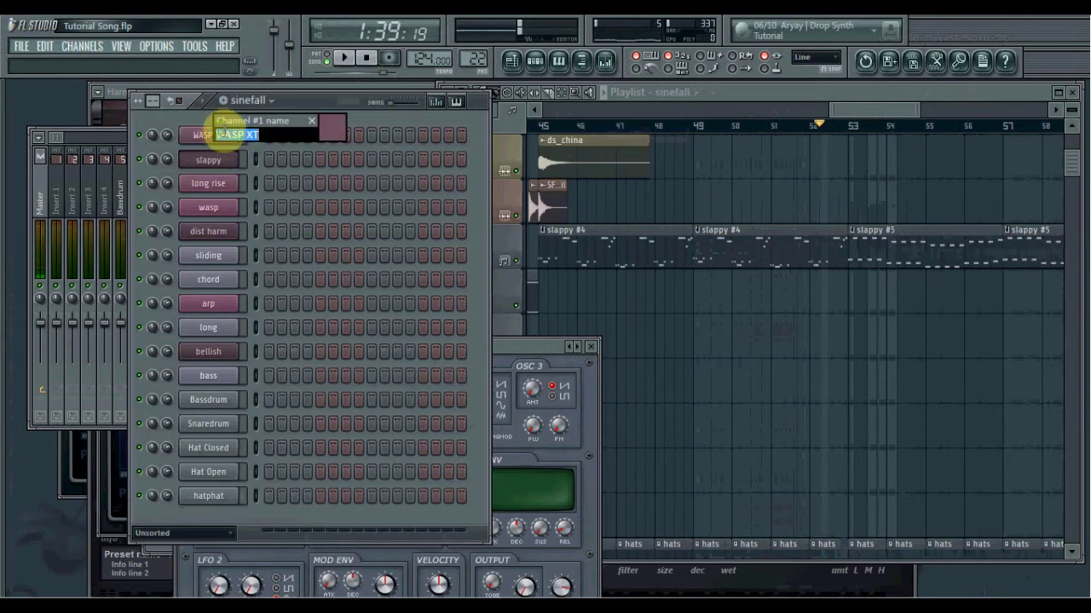
text(sinefall)
key(Return)
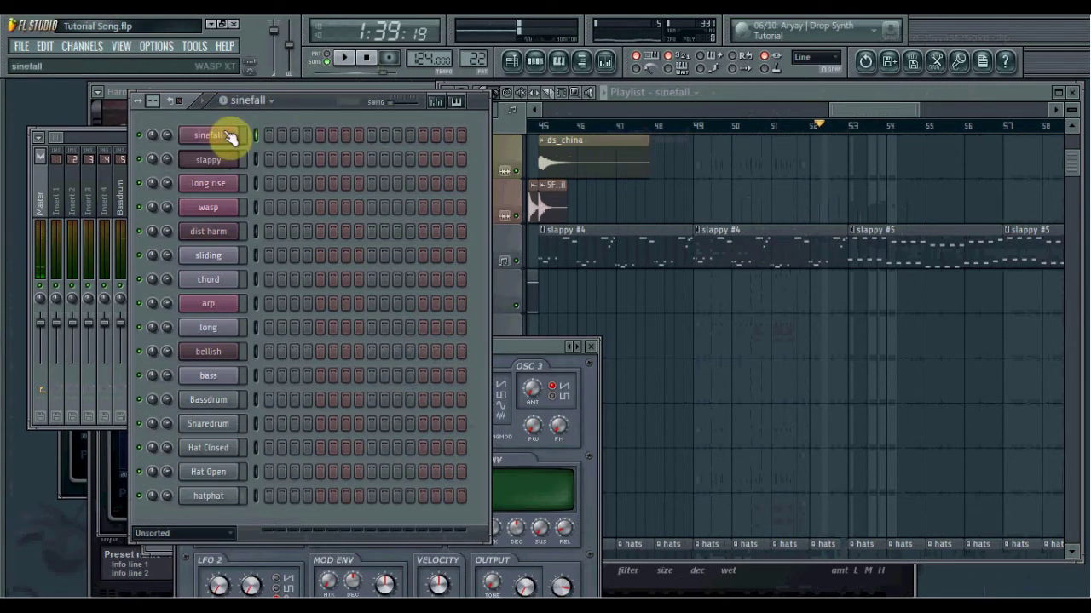
- Shape the sinefall synth with a sine Osc 1, the mix shifted towards Osc 1, another LFO 1 waveform and a fuller amp envelope
click(223, 134)
drag(397, 333, 588, 187)
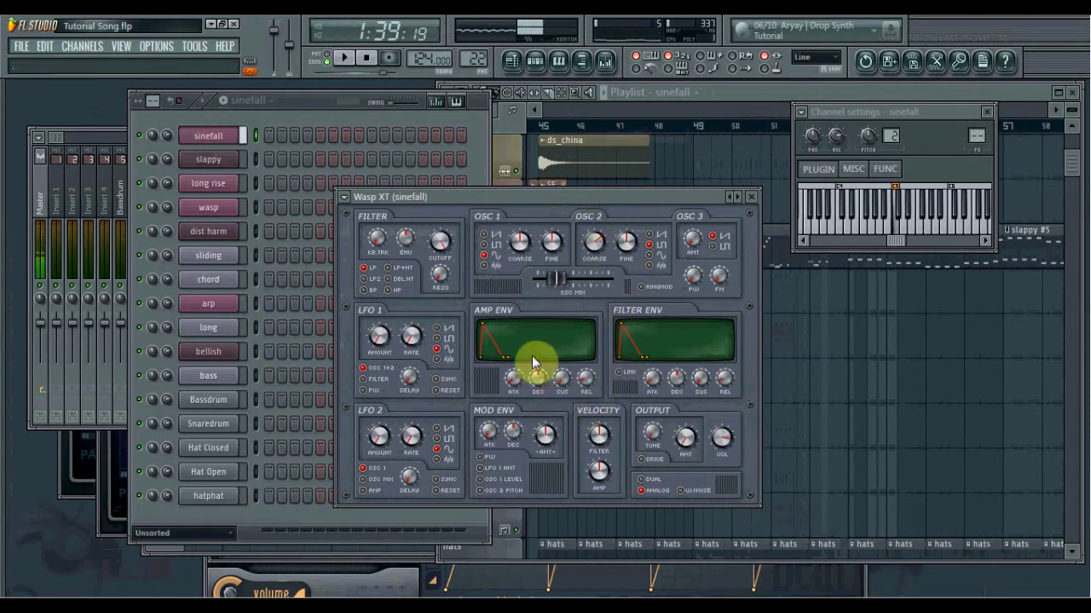
click(554, 283)
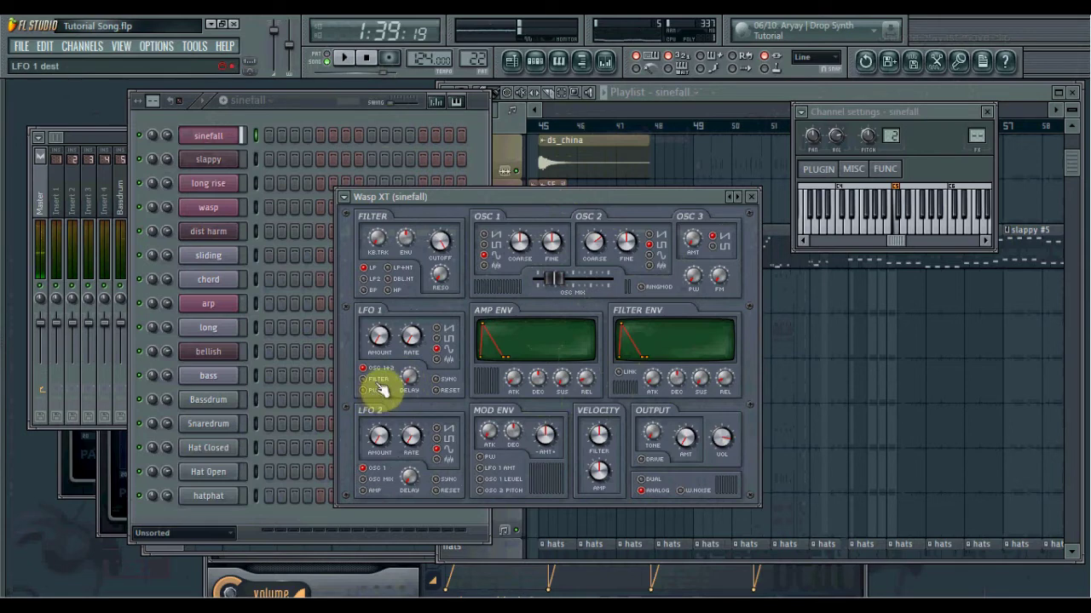
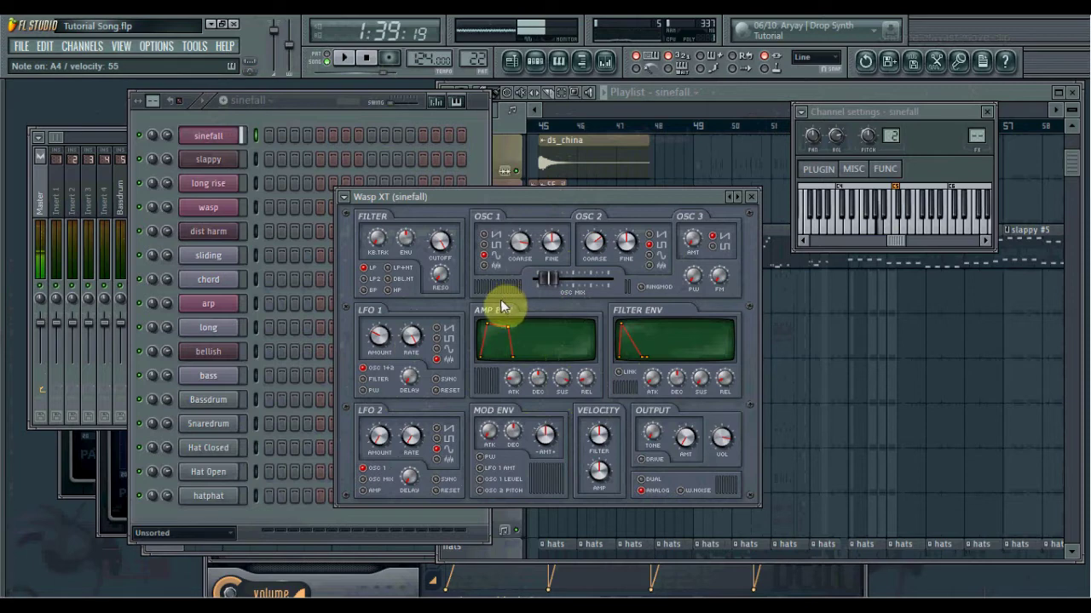
click(378, 436)
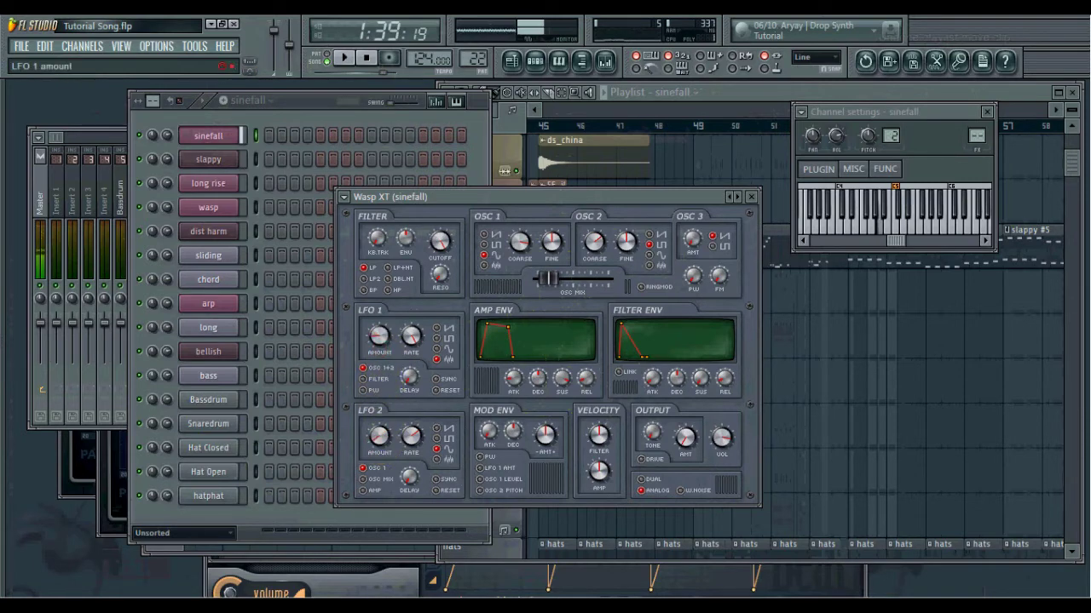
click(692, 274)
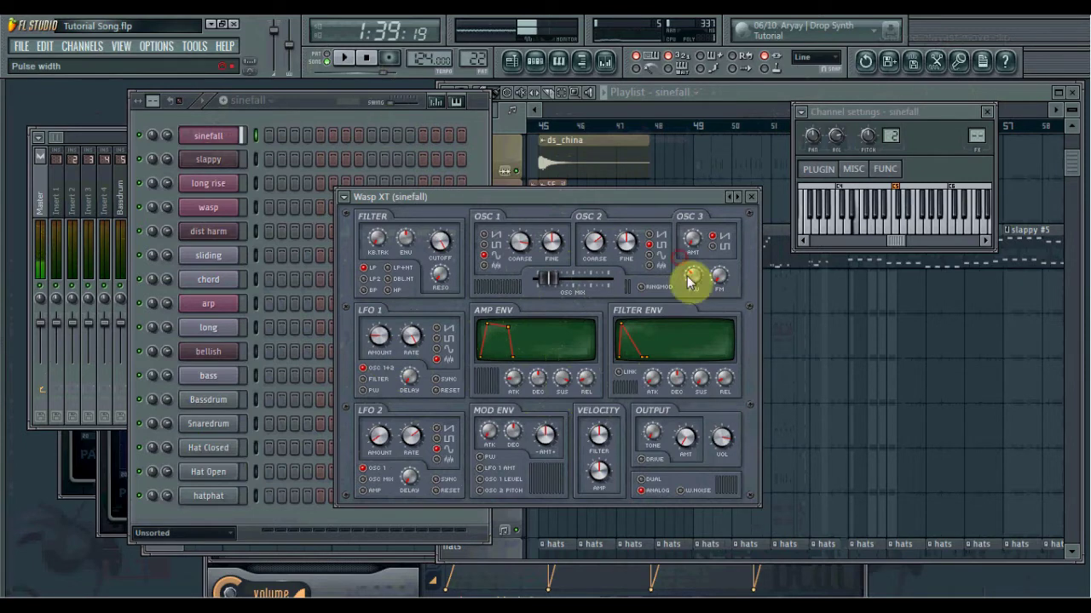
- Put a sinefall note on beat 4 of bar 1 and raise it to D#5 in the piano roll
click(421, 136)
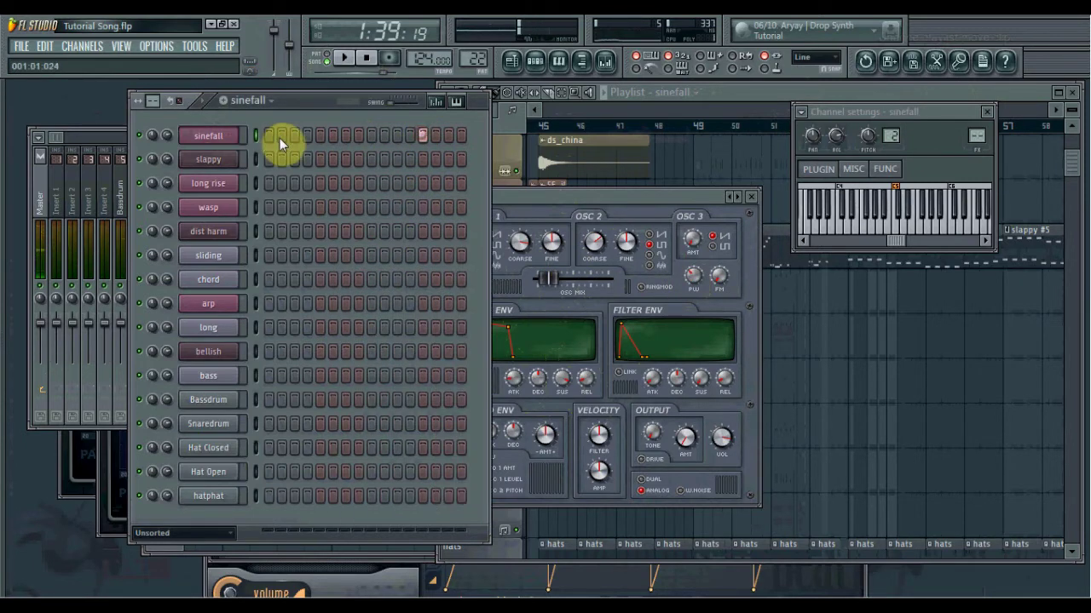
right_click(231, 139)
click(277, 137)
drag(316, 339, 311, 284)
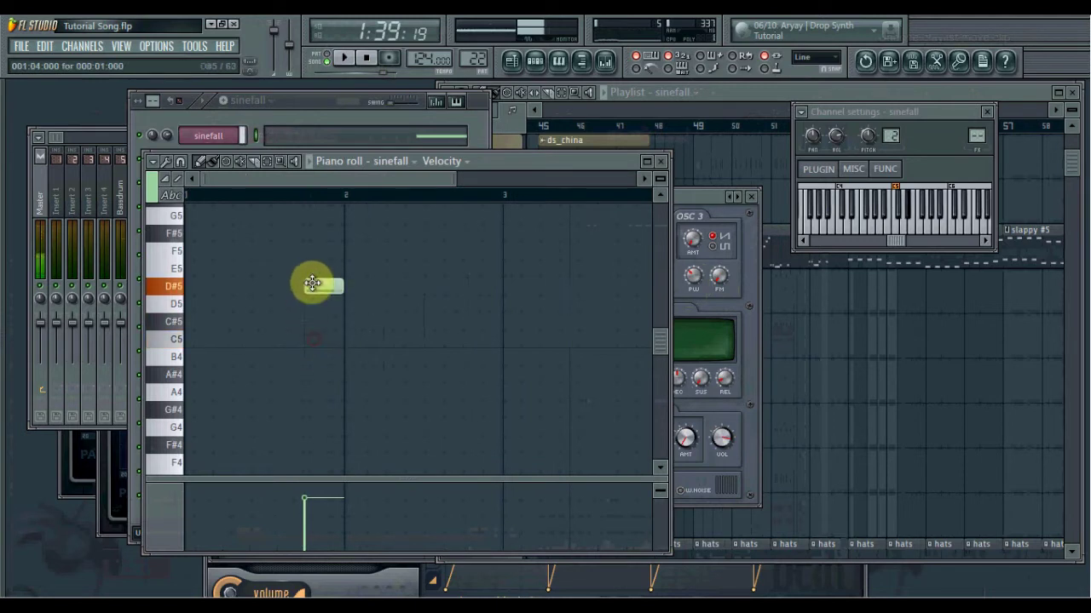
- Raise the beat 4 note two octaves to about D7, add a slide note several octaves lower on the same beat, and start playback
key(ctrl+Up)
key(ctrl+Up)
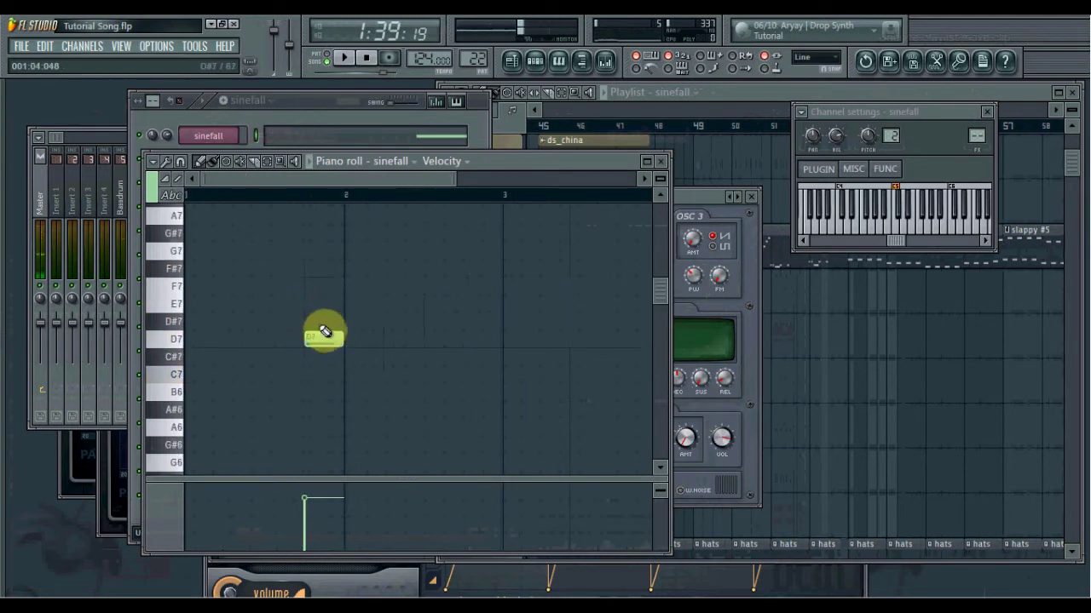
drag(322, 339, 304, 352)
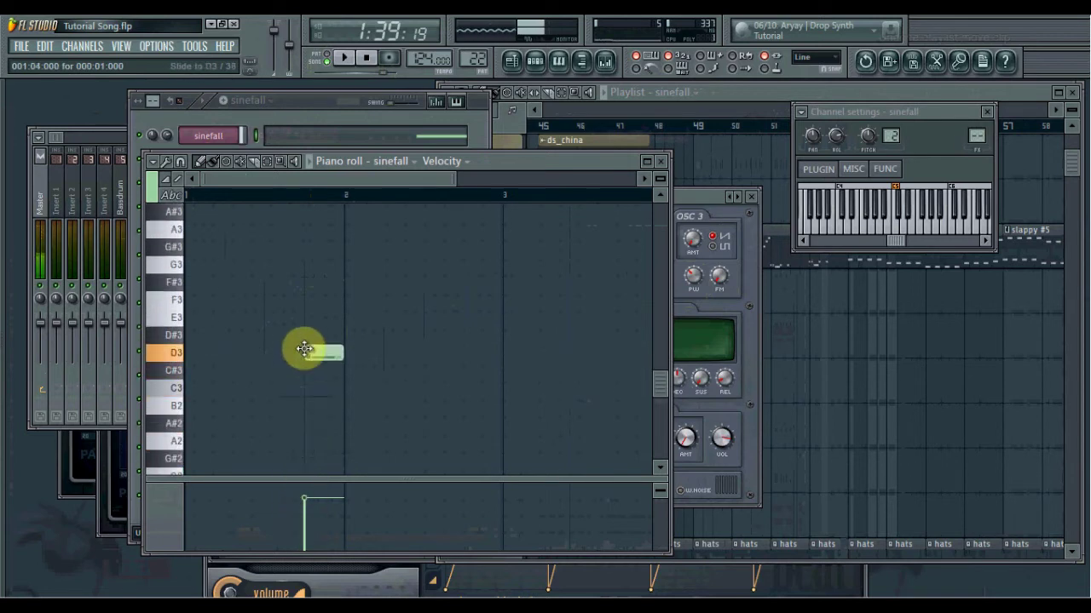
scroll(315, 364, down, 3)
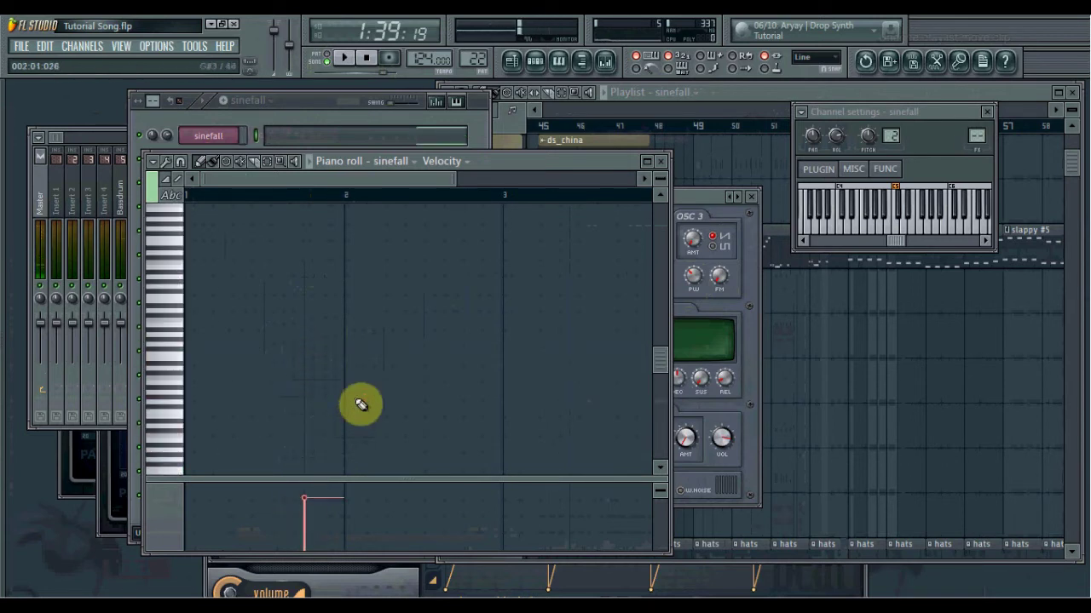
scroll(362, 405, up, 5)
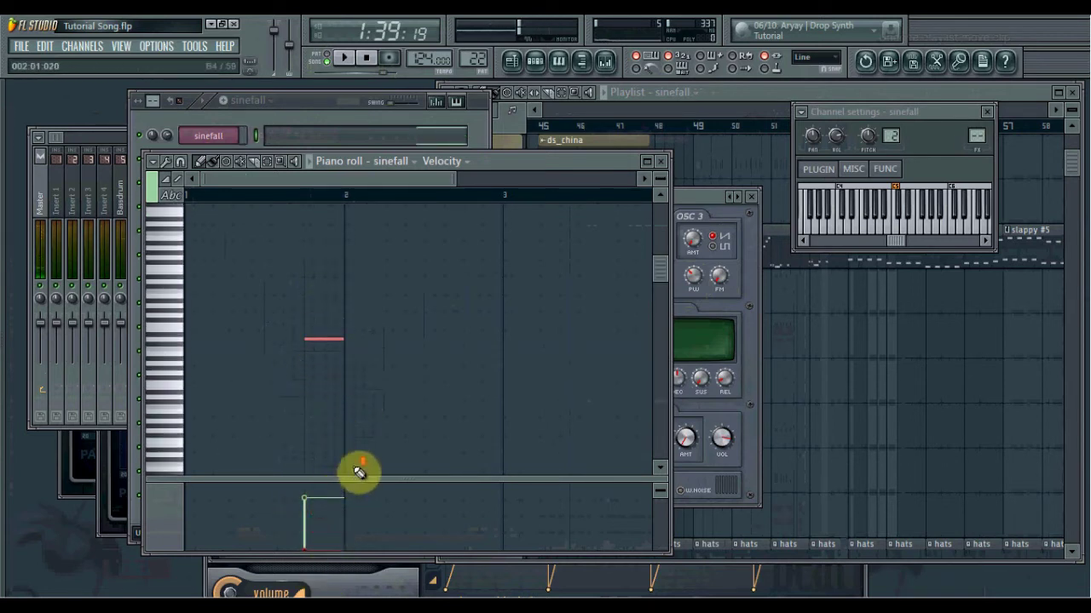
key(space)
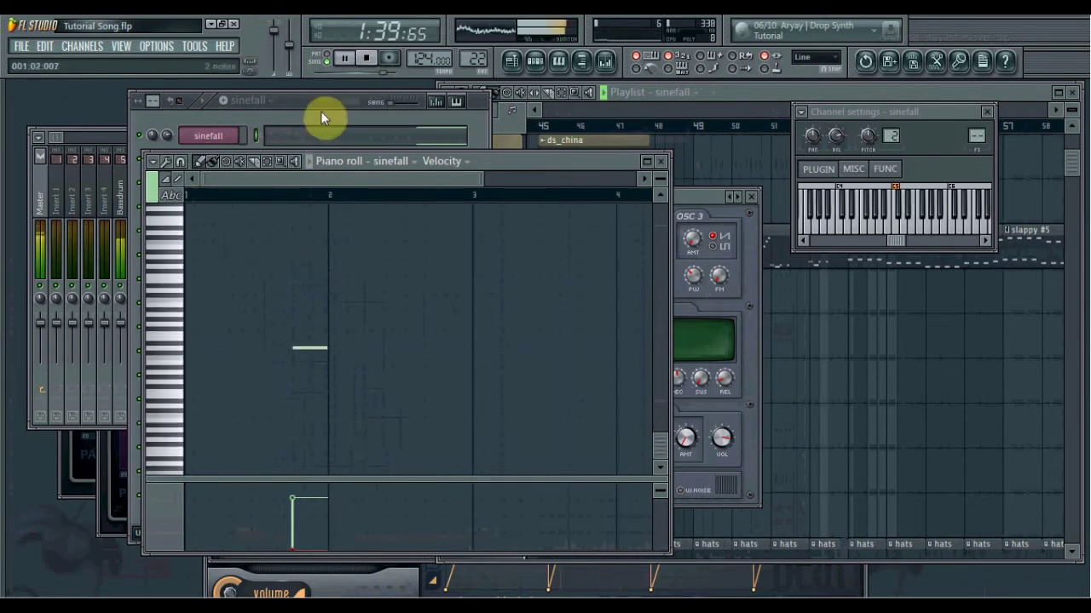
- Place a sinefall clip at bar 52 on the ds_china track of the playlist
click(767, 93)
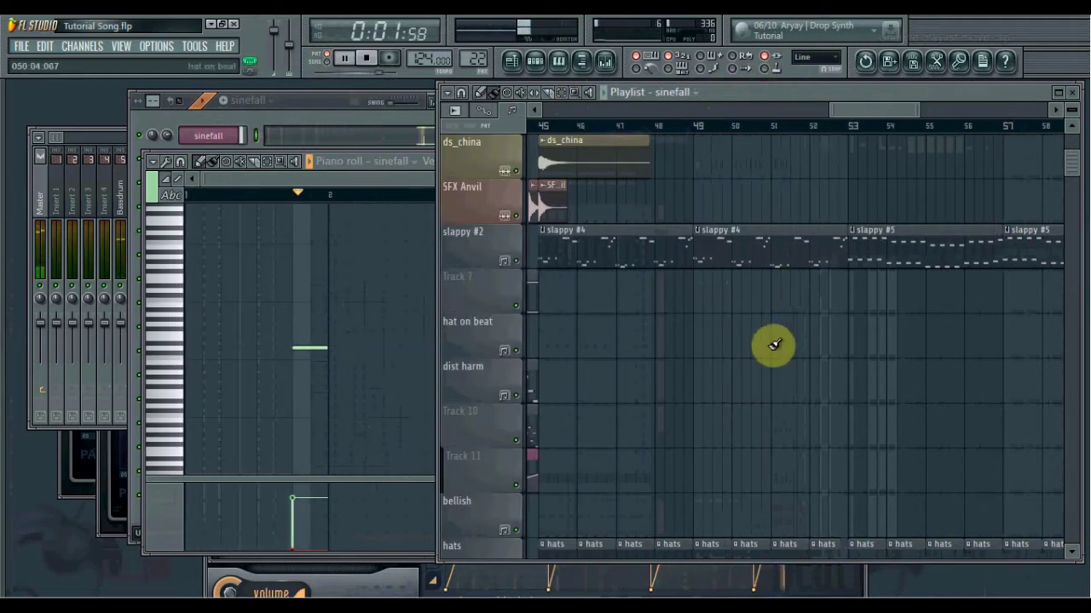
scroll(818, 205, up, 3)
click(805, 298)
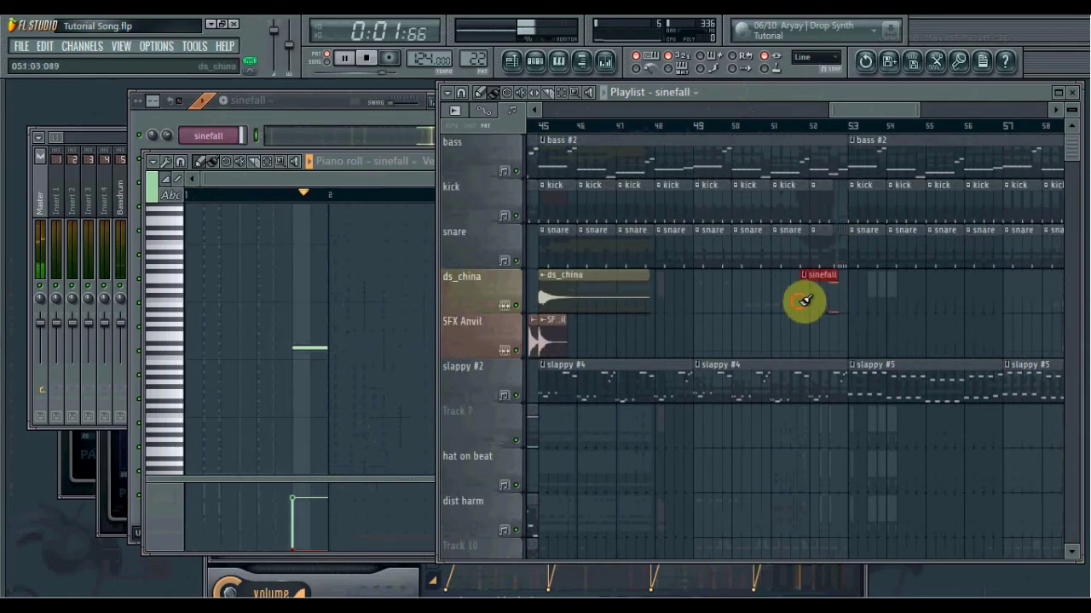
drag(805, 301, 821, 297)
- Play the song from late in bar 52 to hear the fall and glance through the sample packs in the browser
click(830, 134)
click(828, 127)
key(l)
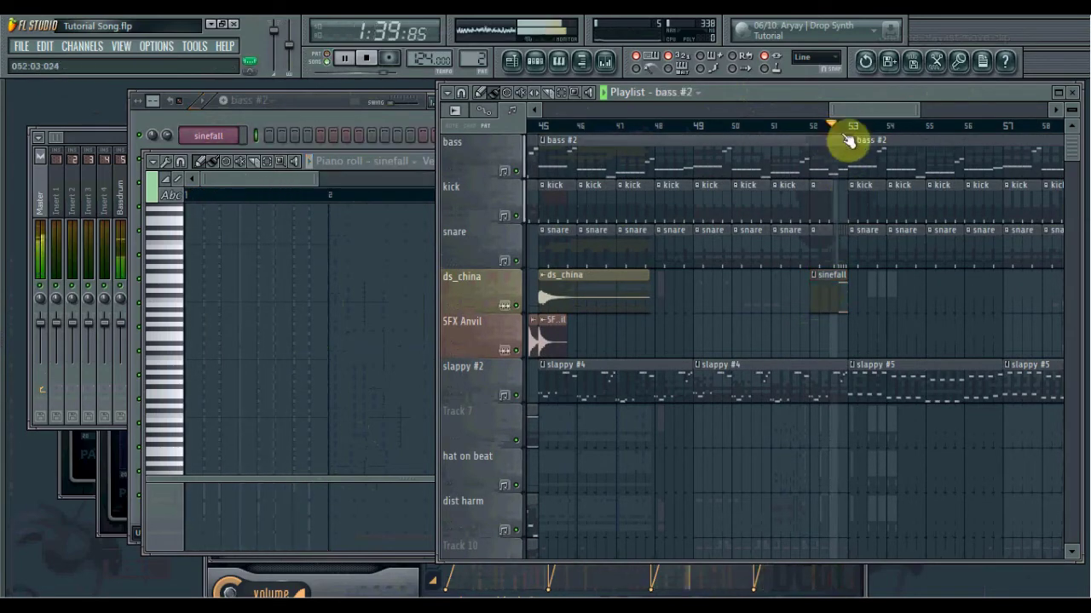
scroll(823, 316, down, 3)
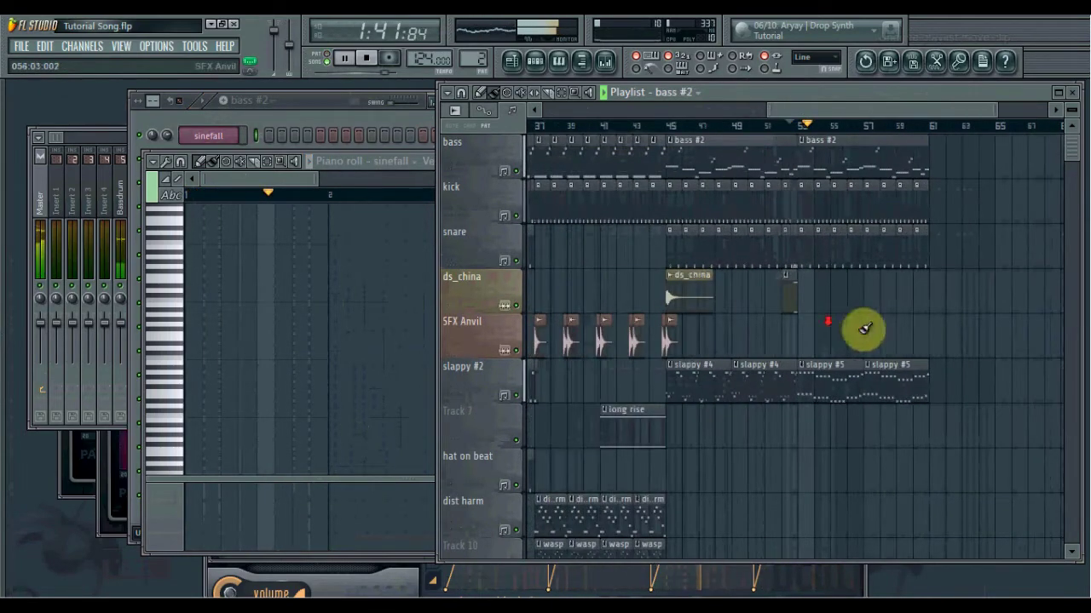
mouse_move(3, 316)
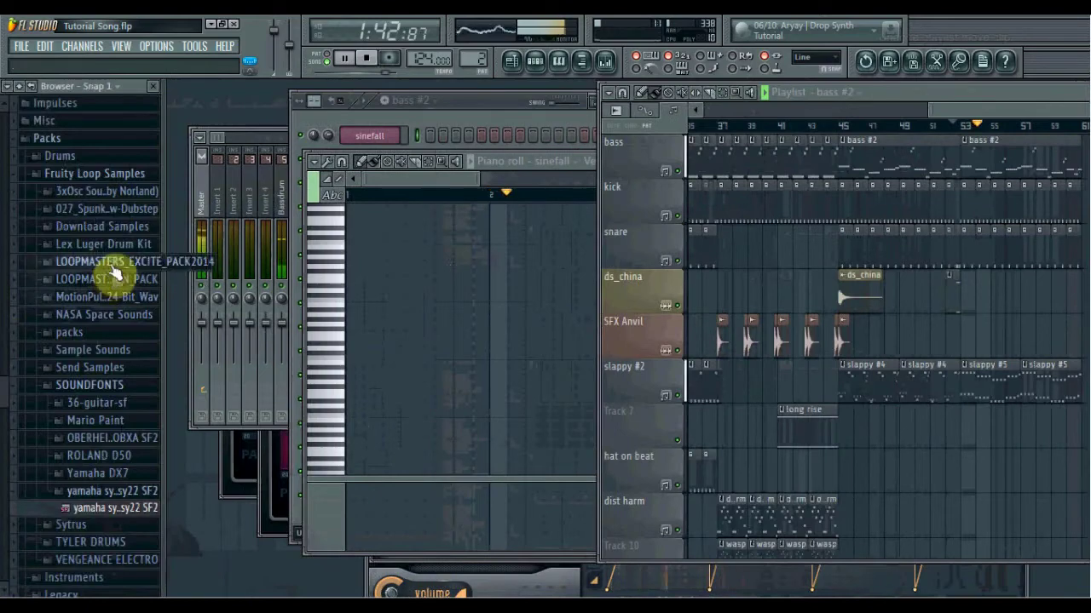
click(117, 391)
scroll(706, 306, down, 3)
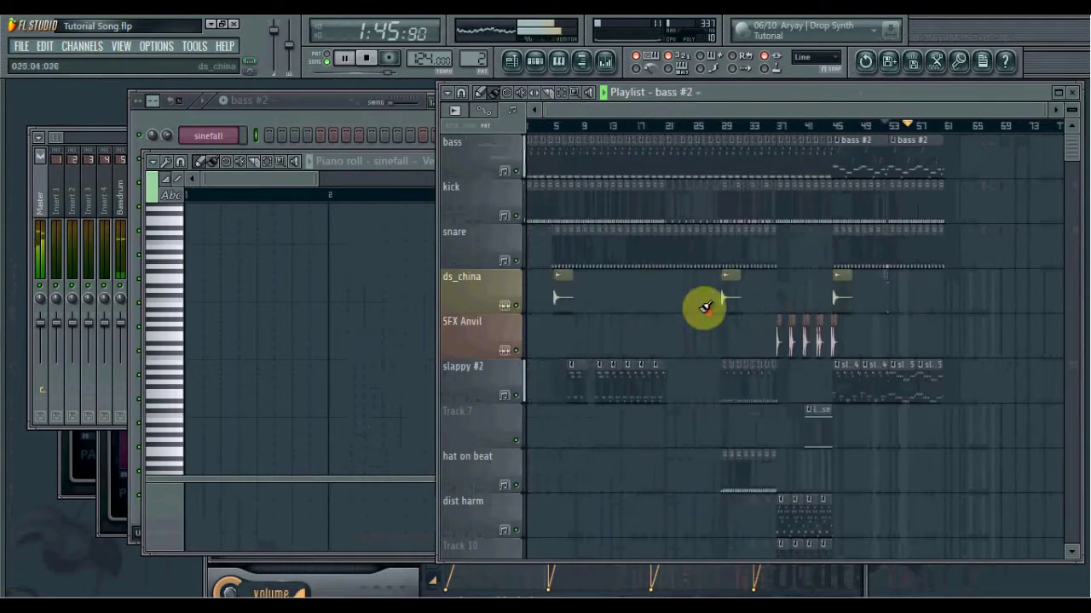
- Insert an empty track above the ds_china track and put the bar 52 sinefall clip on it
right_click(479, 285)
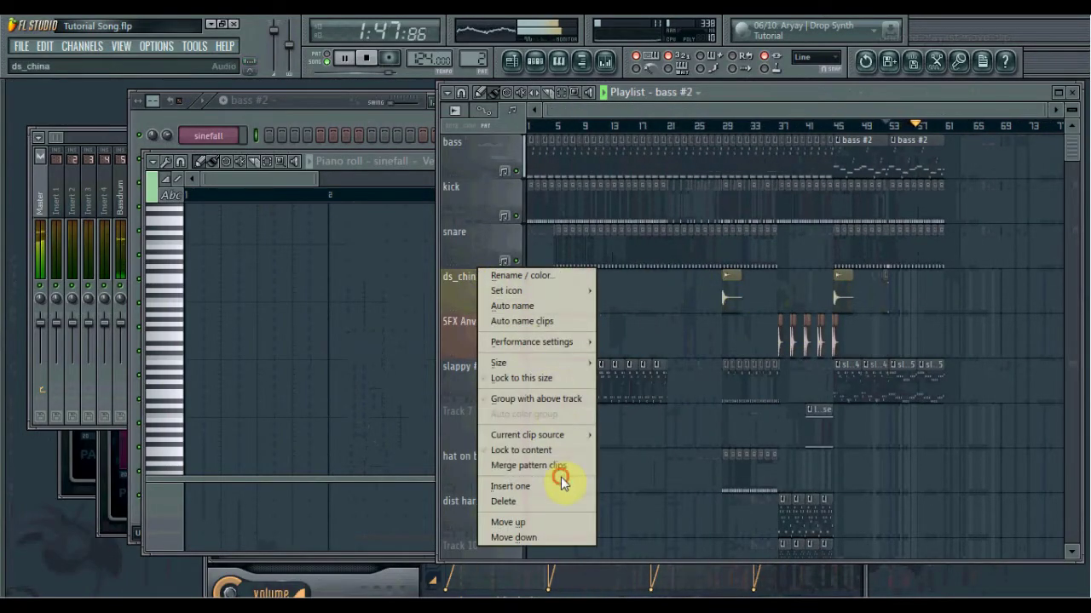
click(555, 484)
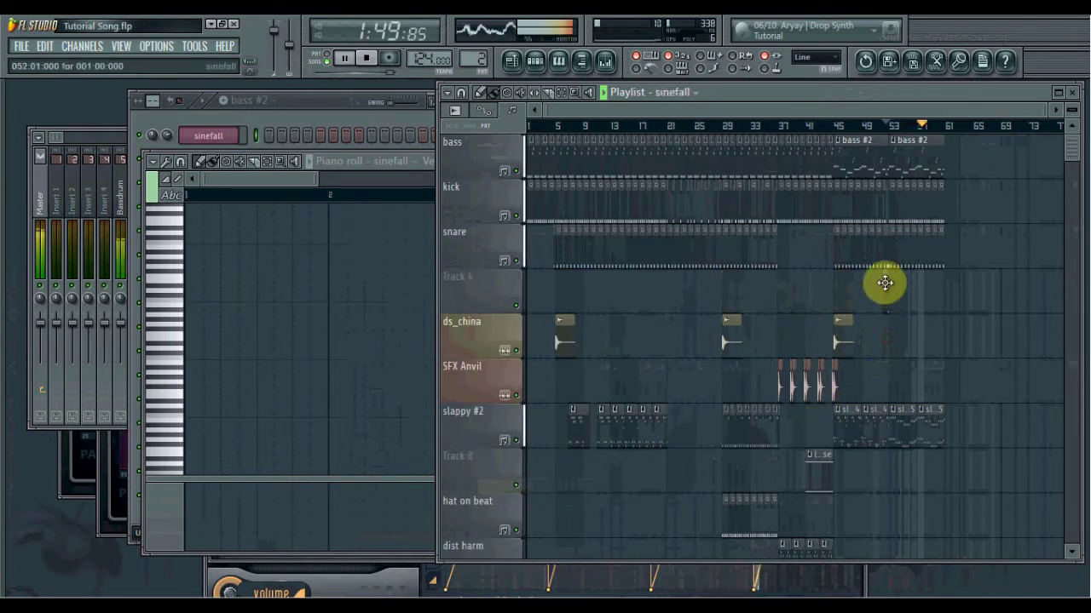
- Add a ds_china crash at bar 53 and replay the transition from bar 52
click(844, 341)
click(889, 341)
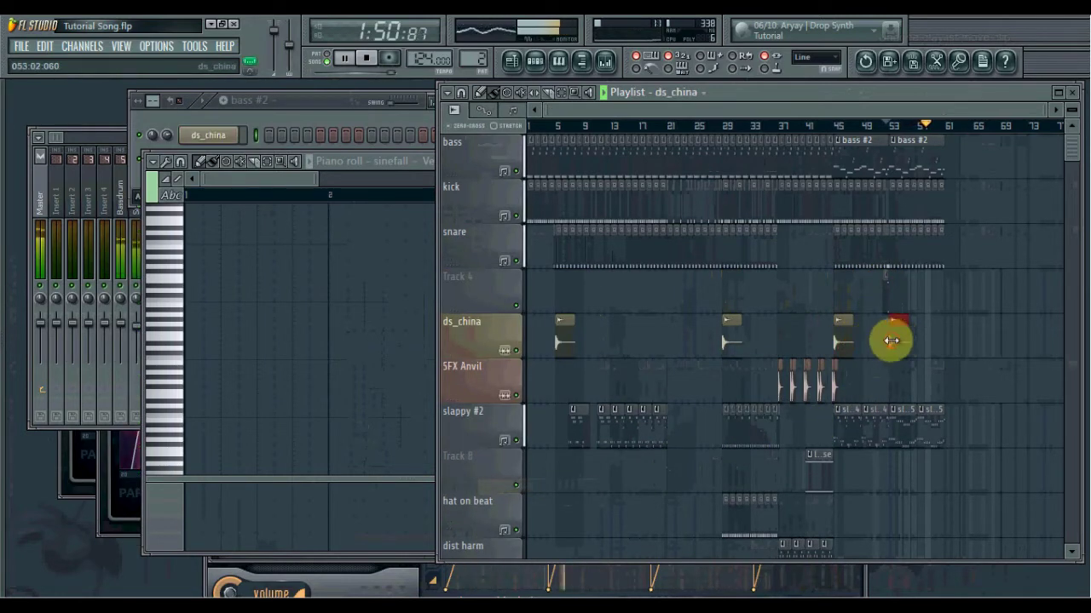
click(888, 127)
scroll(933, 254, up, 4)
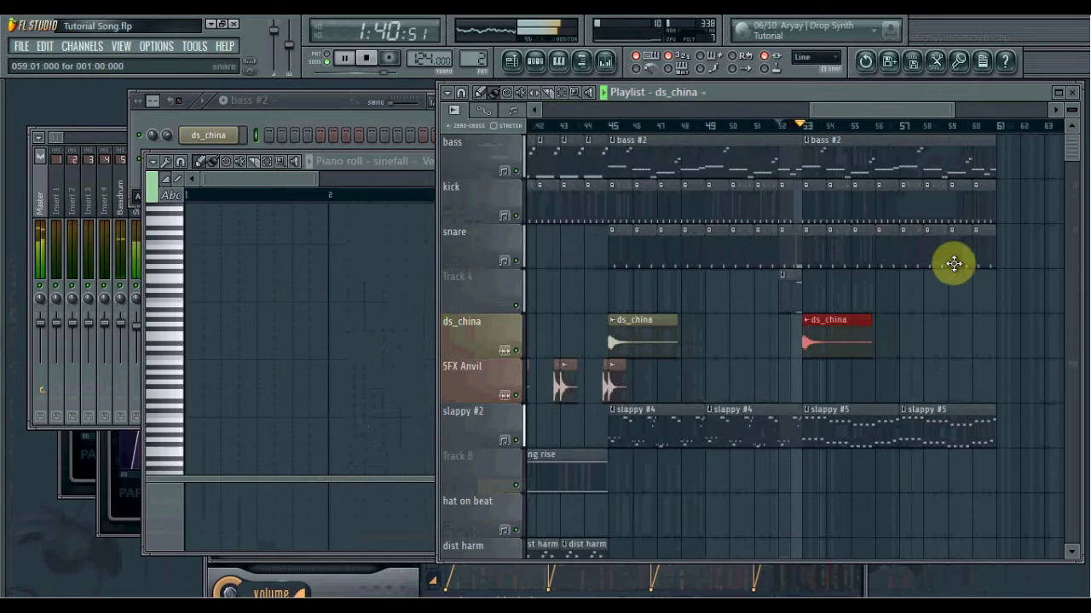
scroll(876, 287, up, 3)
drag(876, 288, 740, 258)
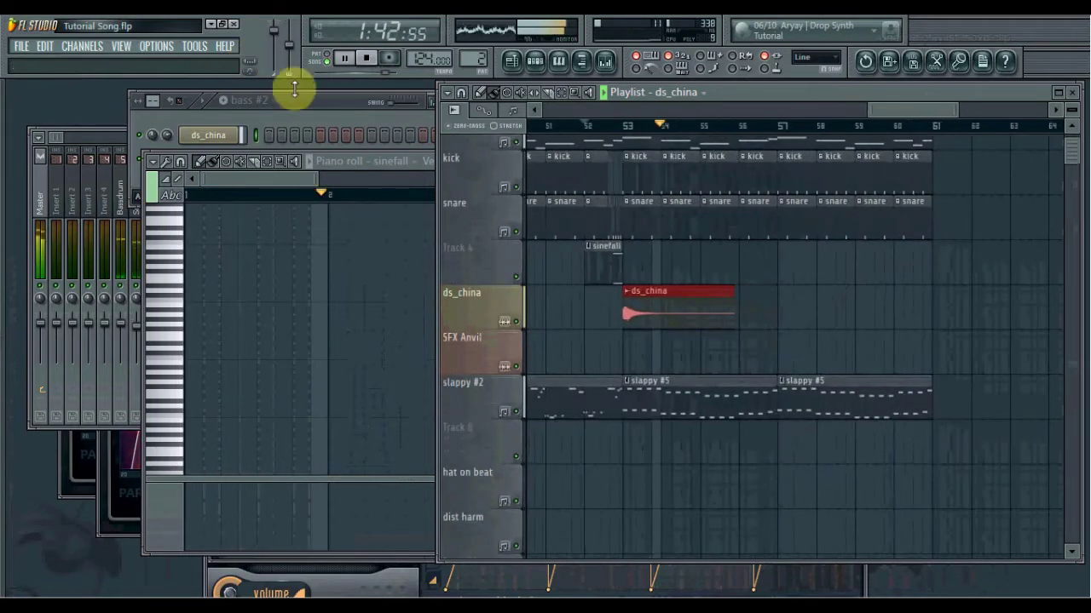
- Paint hat on beat clips from bar 53 through bar 60 on the hat on beat track
scroll(767, 297, down, 6)
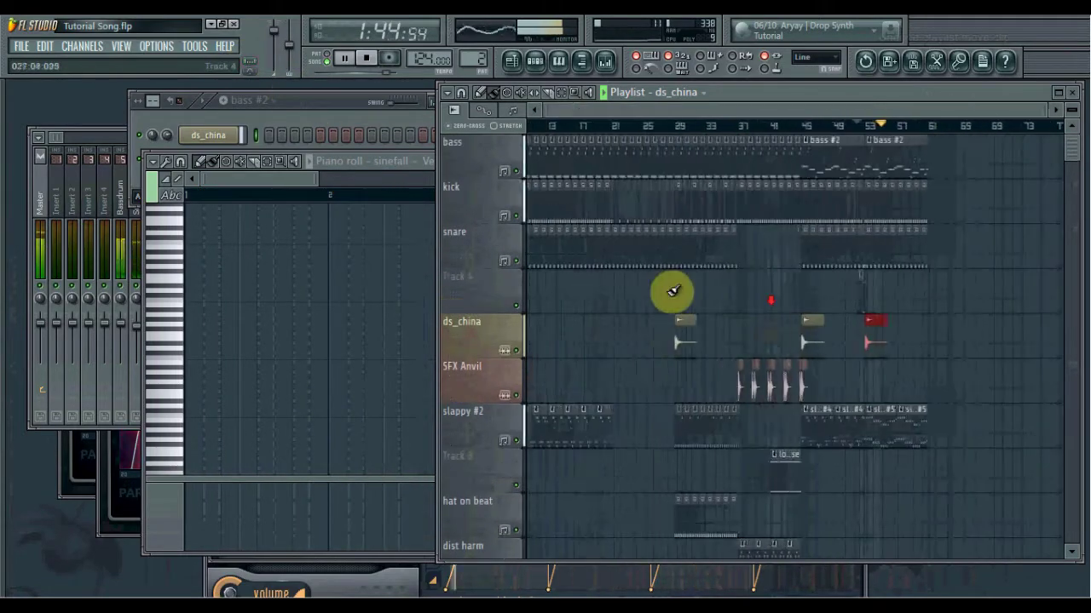
scroll(681, 293, down, 4)
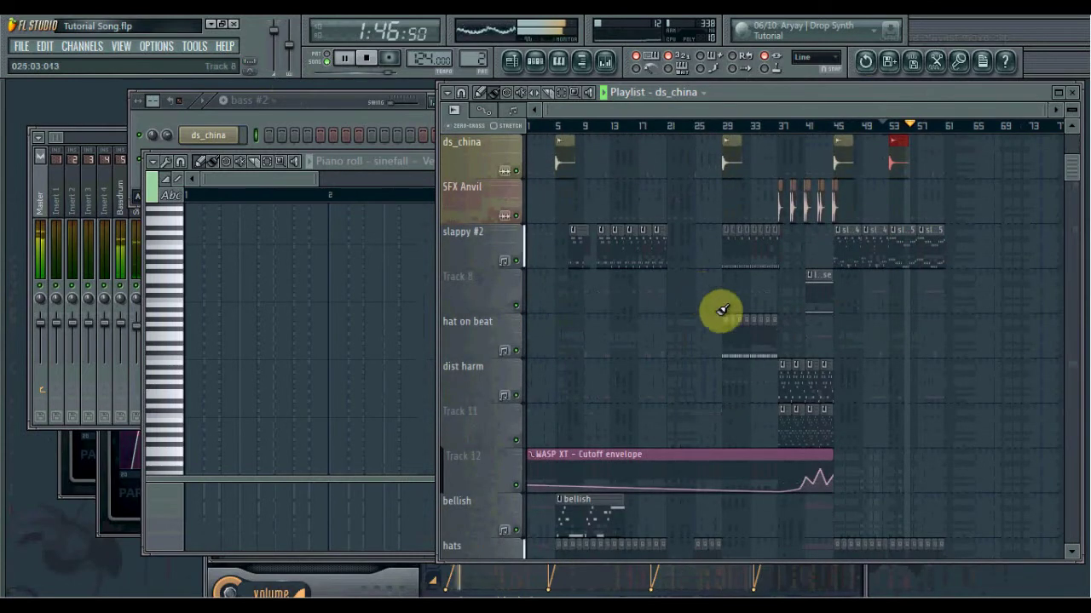
click(736, 338)
drag(891, 342, 943, 356)
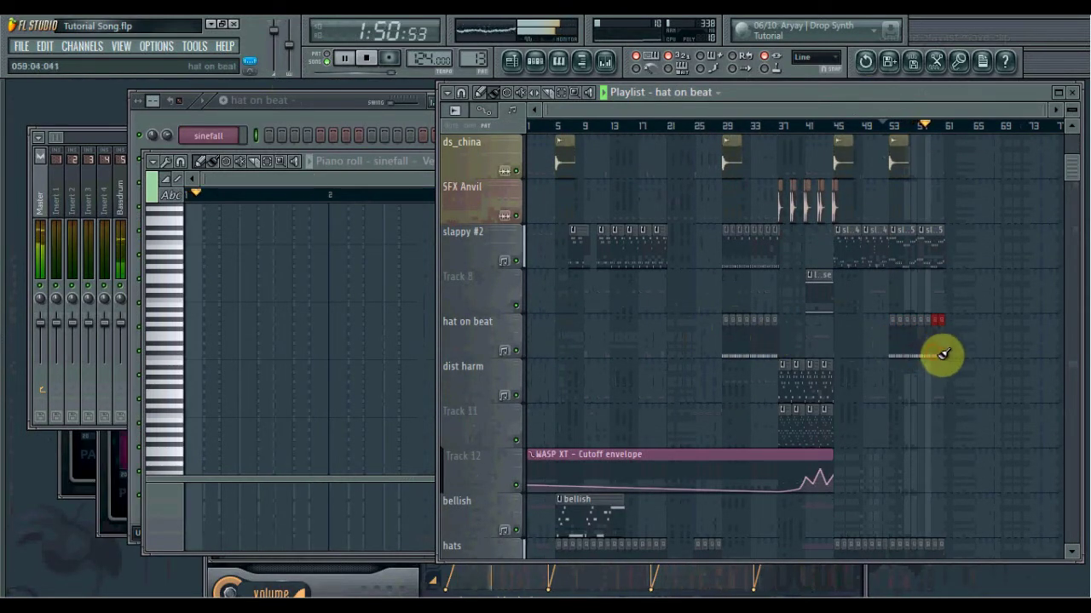
- Look over the arranged tracks up to the end of bar 60 and listen to an earlier part of the song
scroll(944, 355, up, 2)
scroll(937, 357, up, 3)
scroll(829, 350, down, 4)
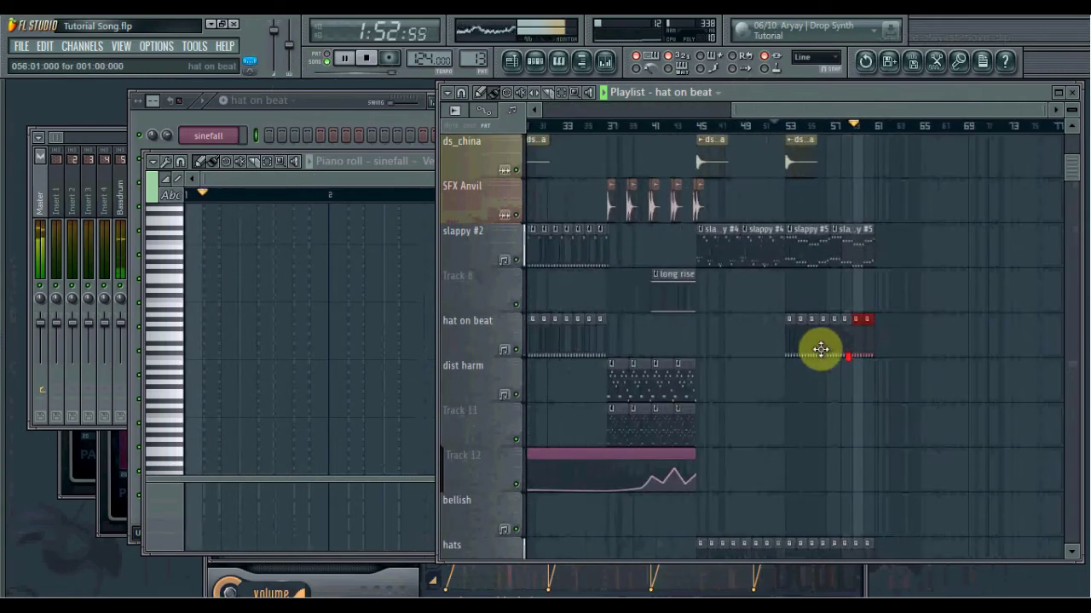
scroll(708, 246, down, 4)
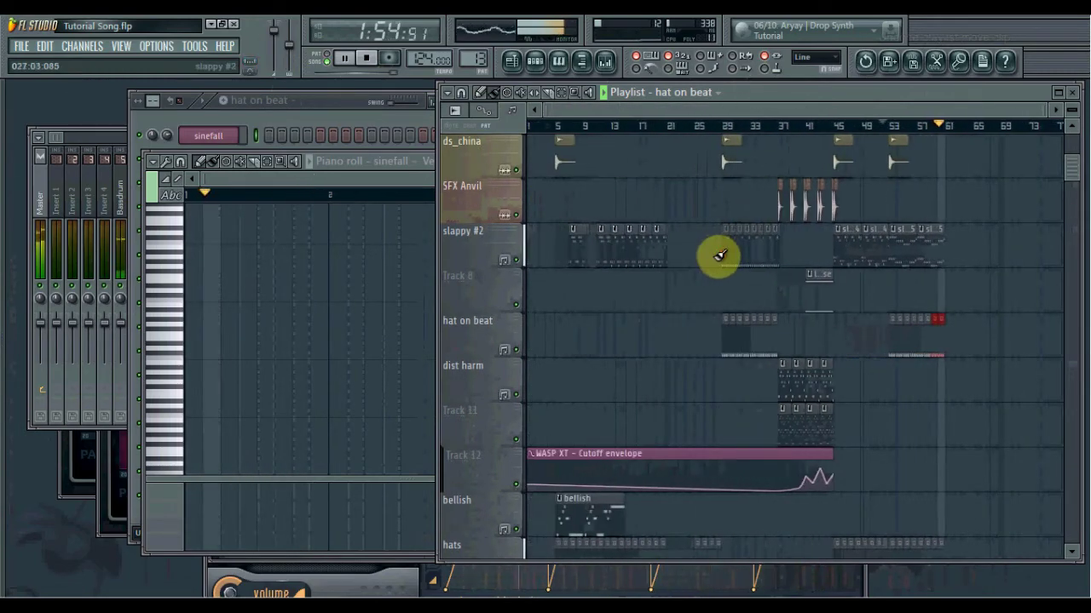
scroll(903, 277, up, 4)
drag(962, 287, 889, 287)
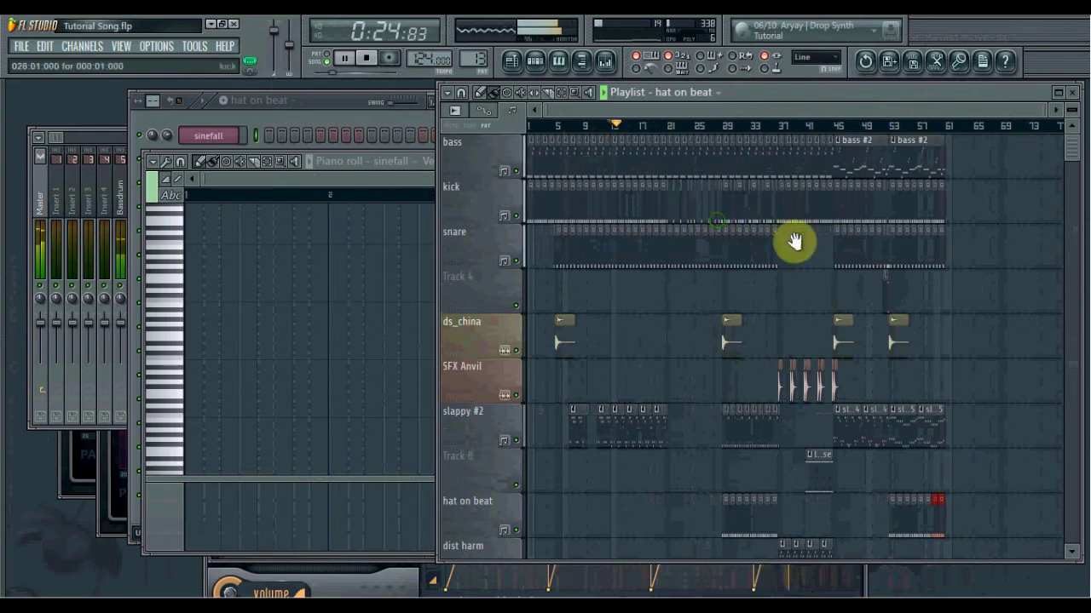
- Replay the song from about bar 6 and shorten the slappy clip at bar 7 so it ends just after bar 9 starts
scroll(672, 273, up, 2)
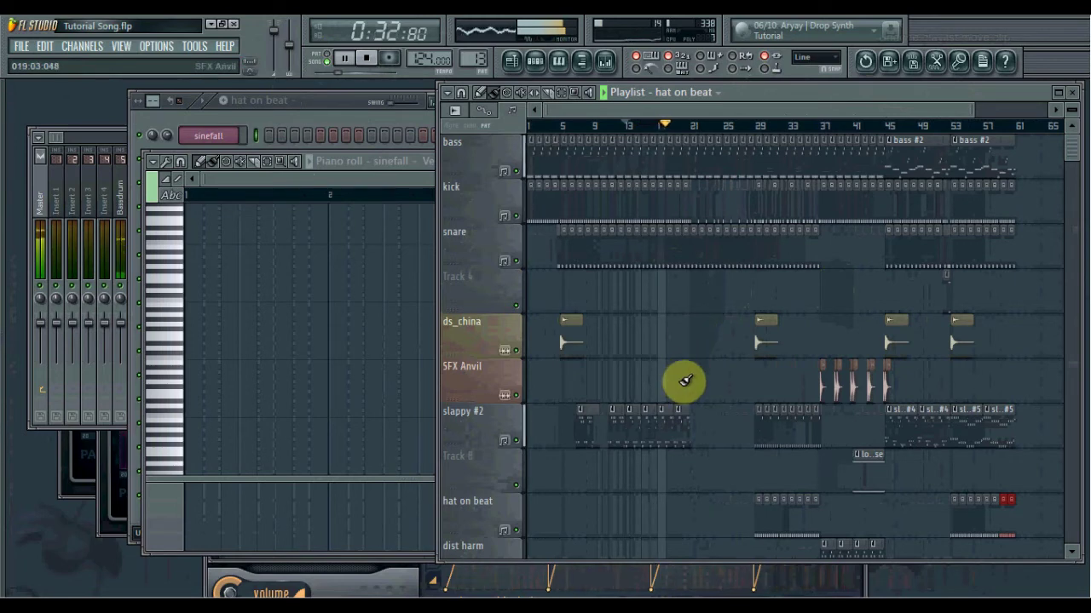
scroll(685, 380, up, 3)
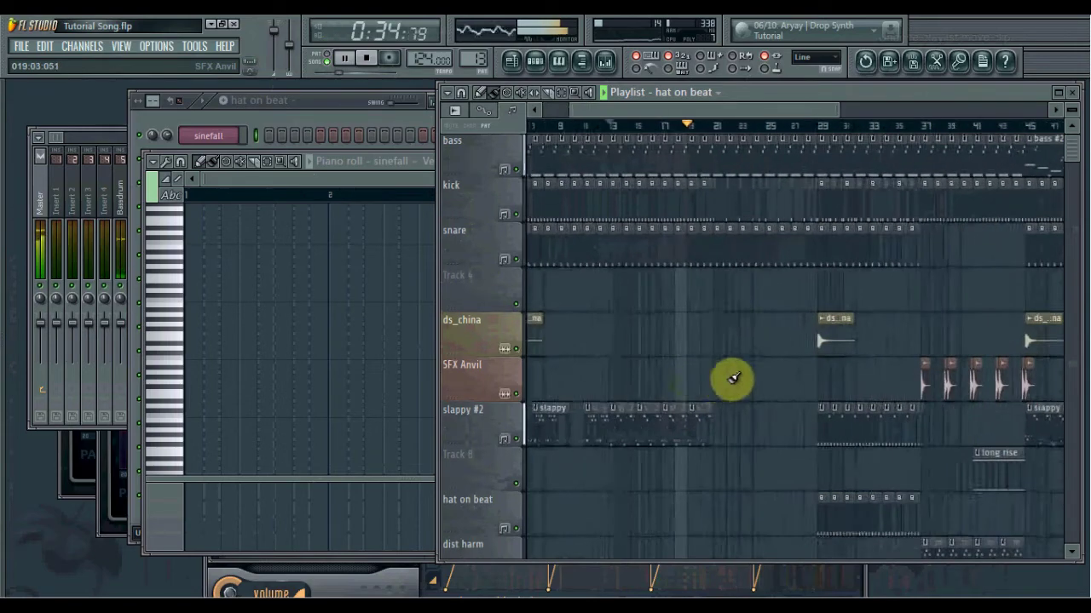
scroll(734, 378, down, 2)
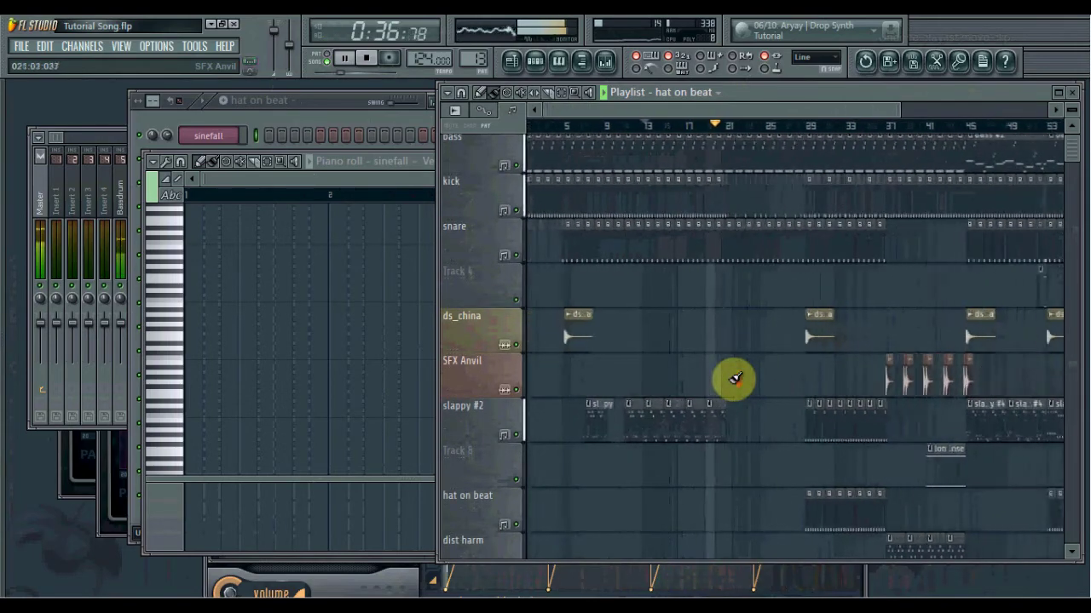
click(585, 134)
scroll(638, 314, up, 3)
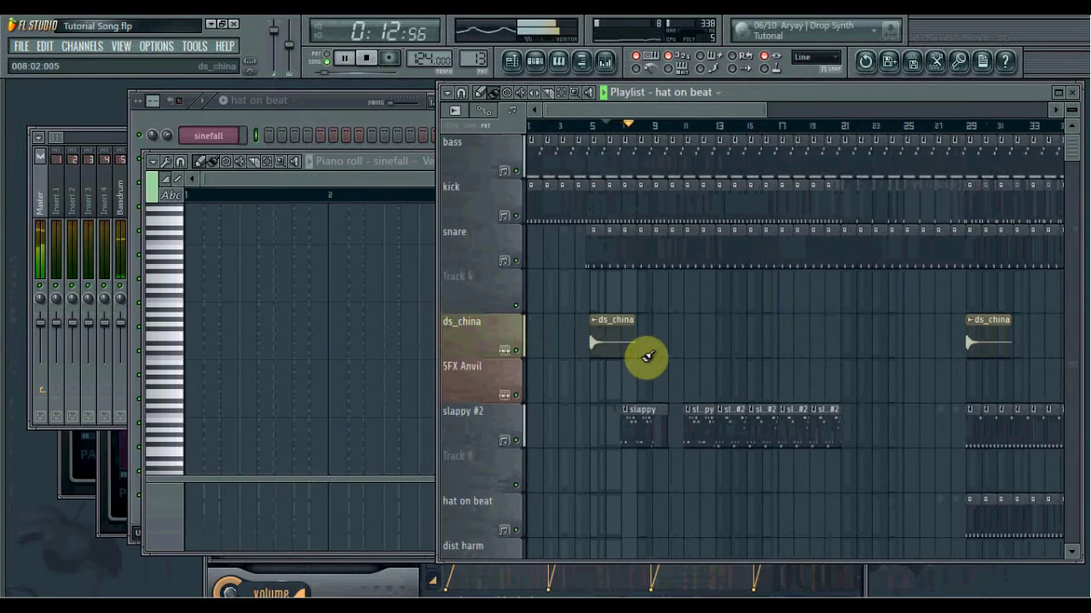
scroll(650, 359, up, 3)
drag(693, 397, 801, 328)
scroll(755, 317, up, 1)
scroll(712, 340, up, 2)
key(space)
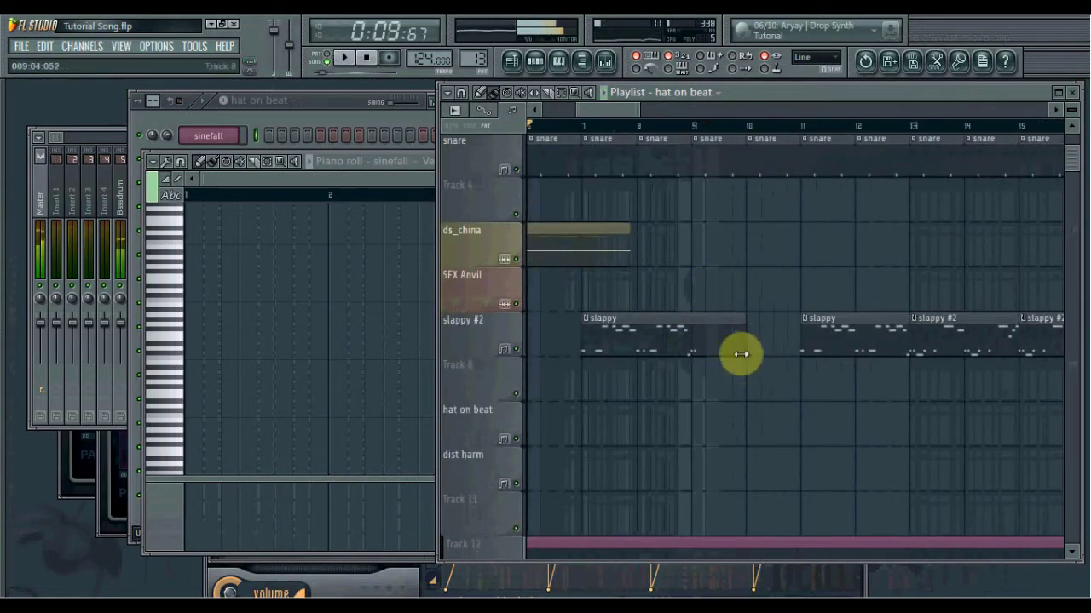
scroll(697, 360, up, 2)
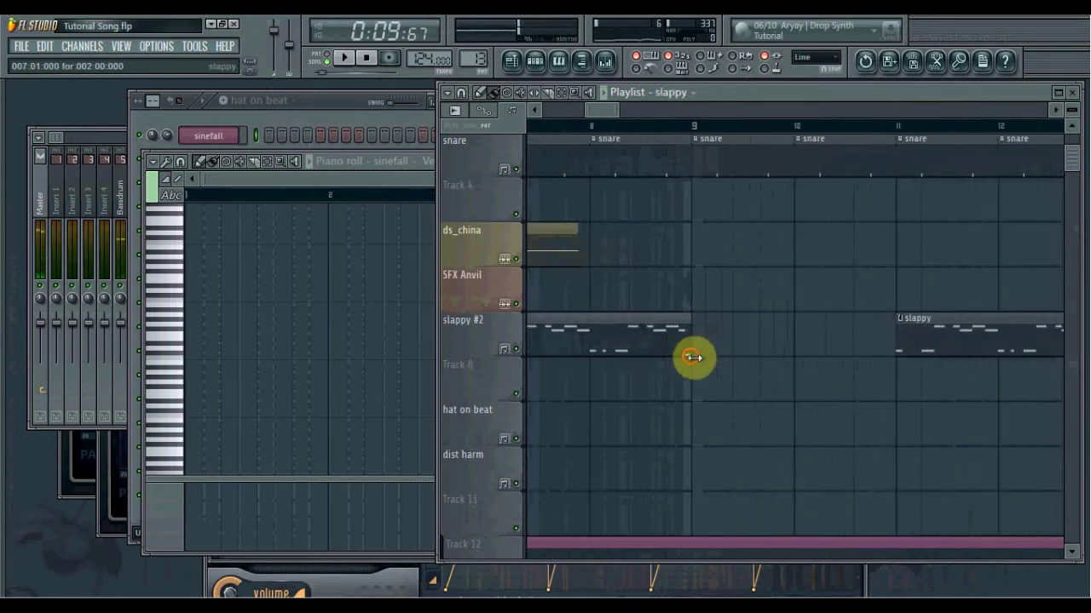
scroll(703, 360, up, 2)
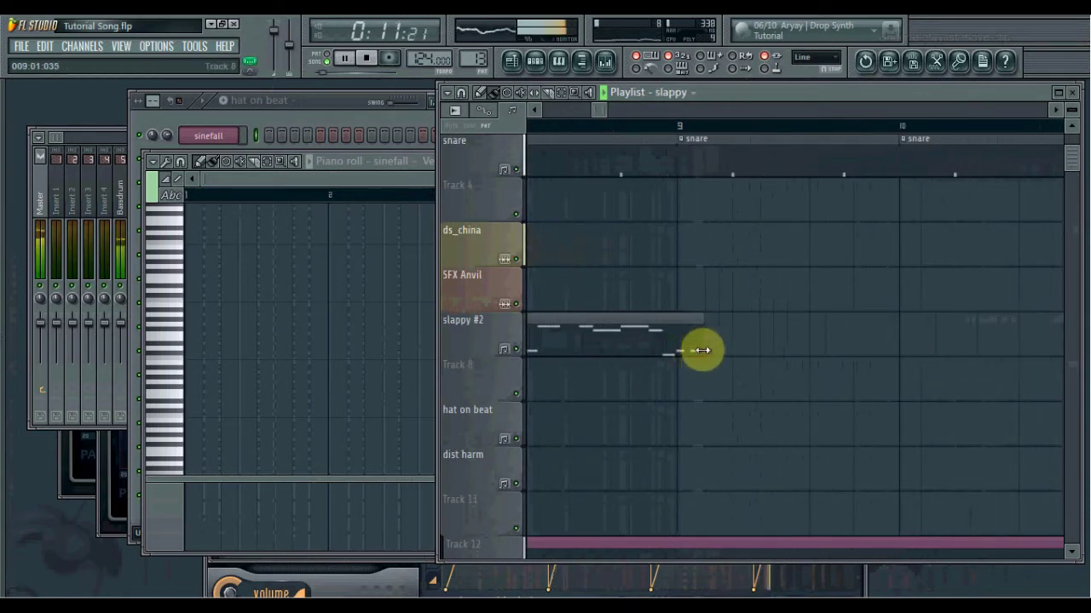
- Shorten the slappy #2 clips at bars 15 and 17 to one bar each and trim the last clip's start to bar 20
scroll(732, 273, down, 5)
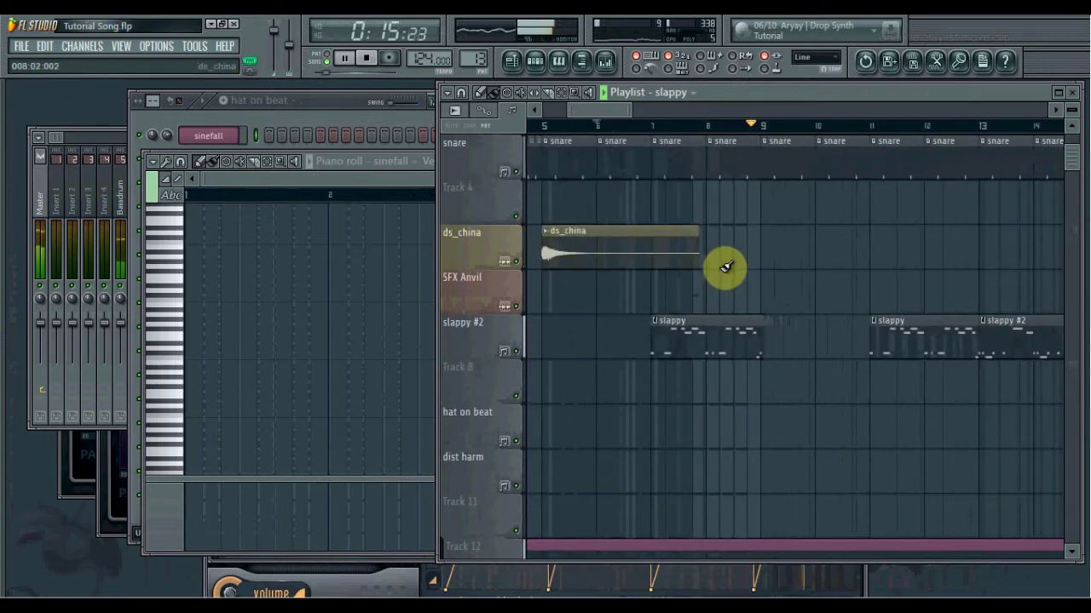
drag(830, 295, 766, 307)
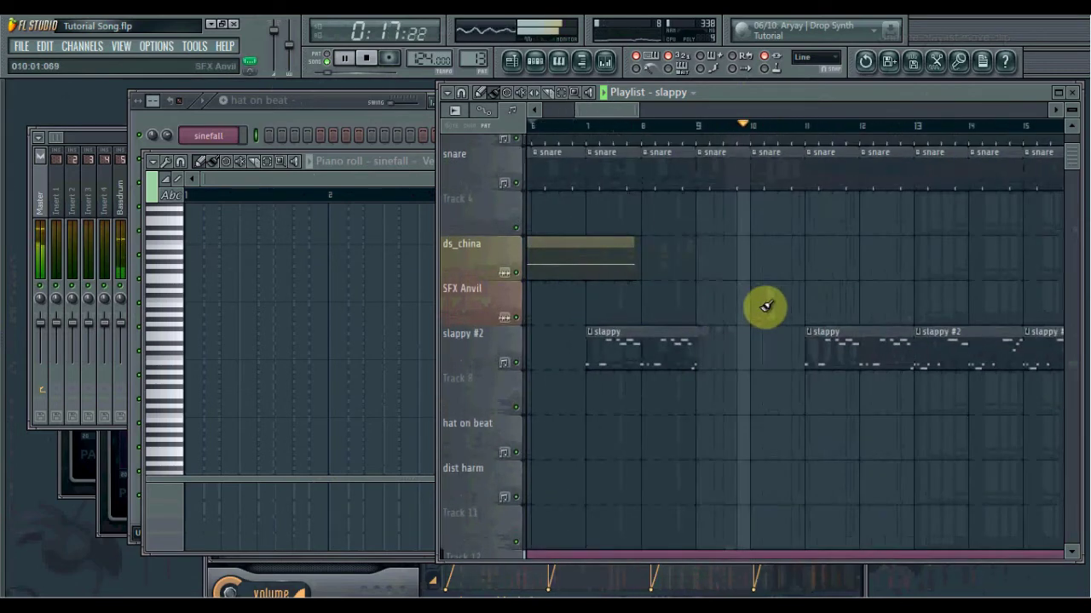
scroll(766, 307, down, 4)
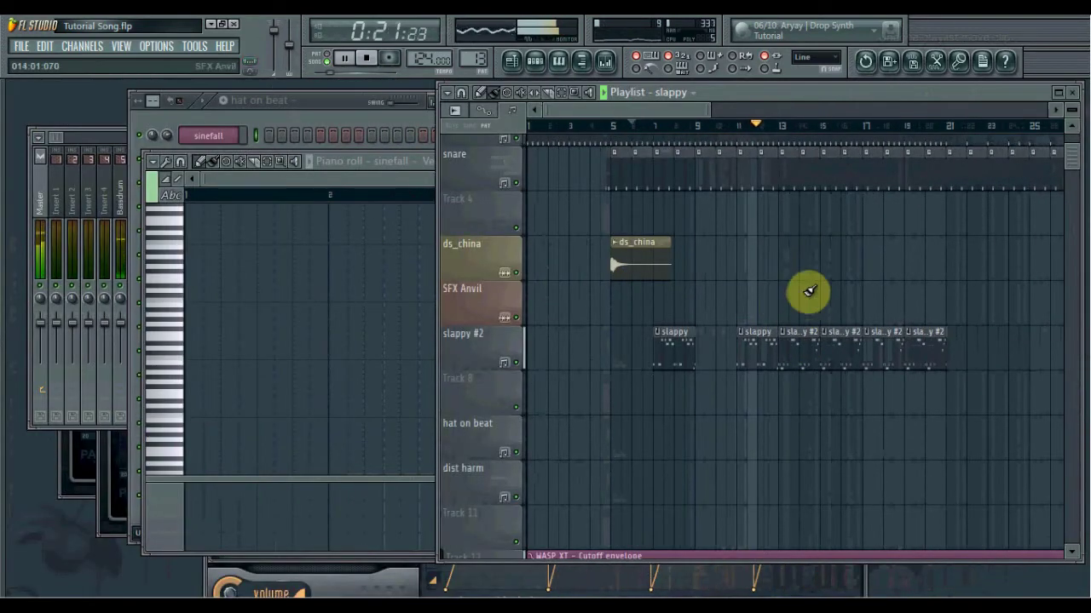
right_click(803, 293)
scroll(801, 385, up, 4)
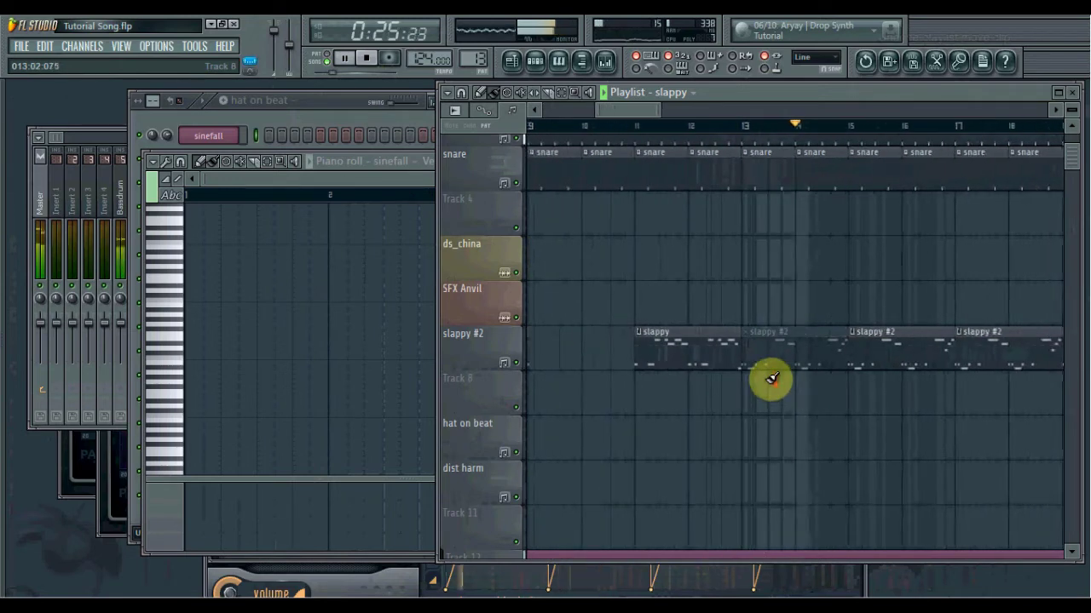
scroll(767, 377, down, 4)
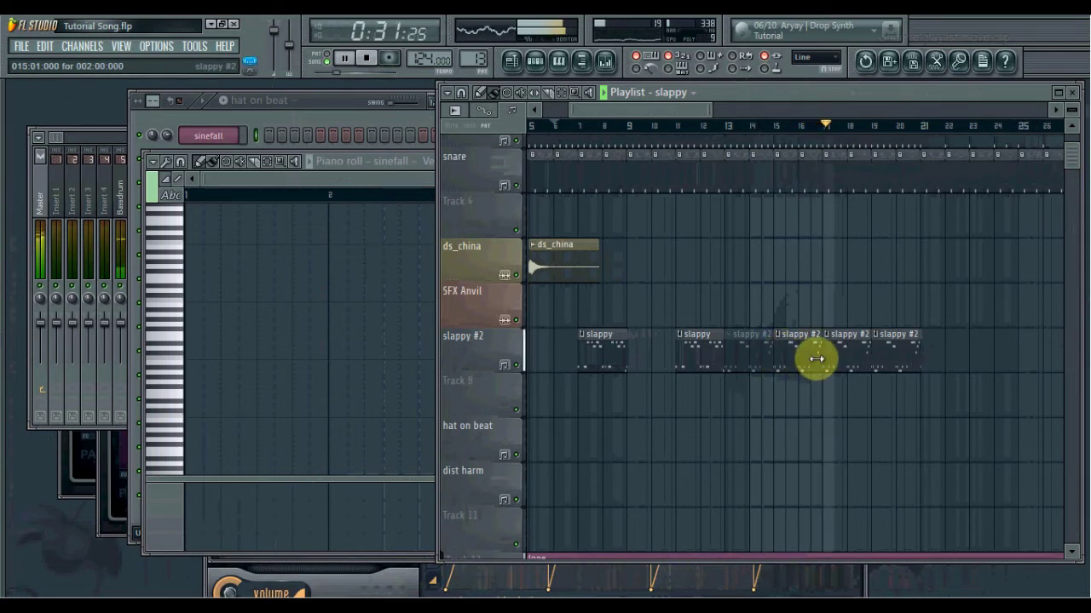
drag(805, 364, 796, 369)
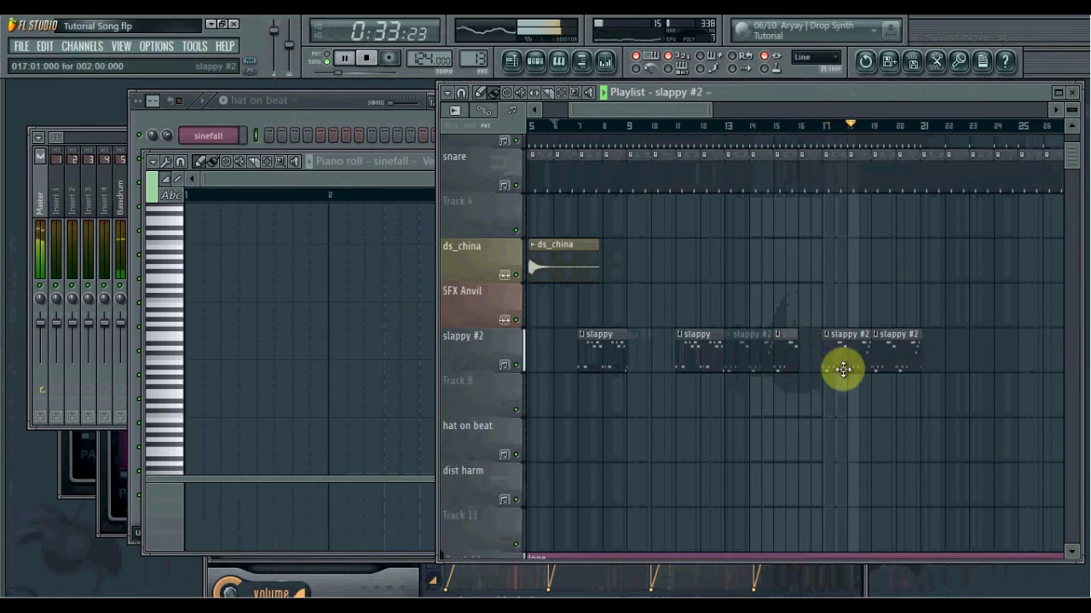
drag(866, 368, 851, 372)
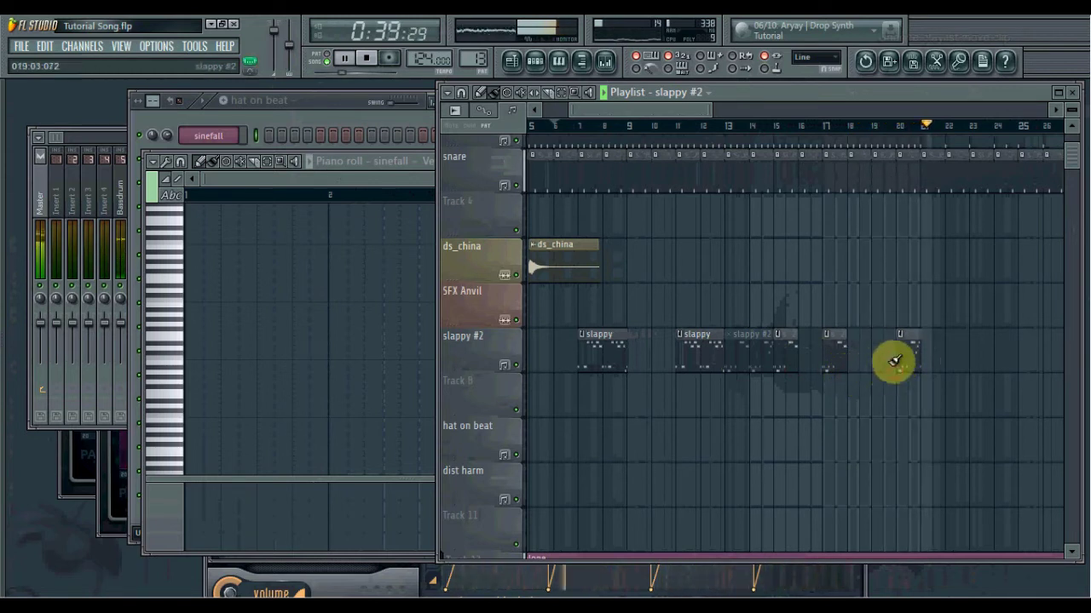
scroll(844, 276, down, 2)
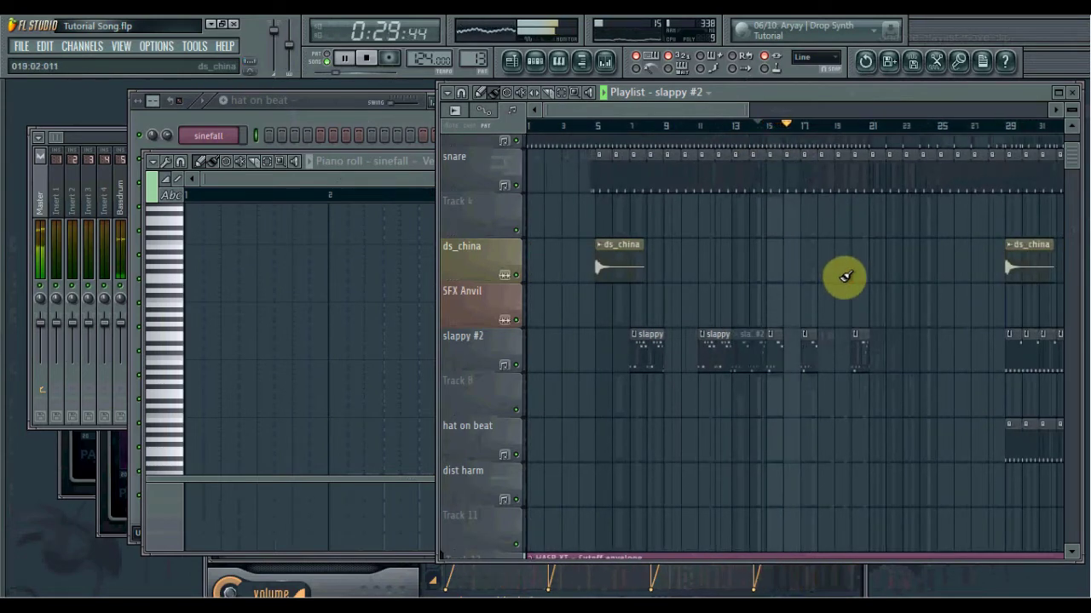
- Shorten the slappy #2 clip at bar 13 to one bar and extend the last clip back to two bars from bar 19
scroll(836, 292, up, 3)
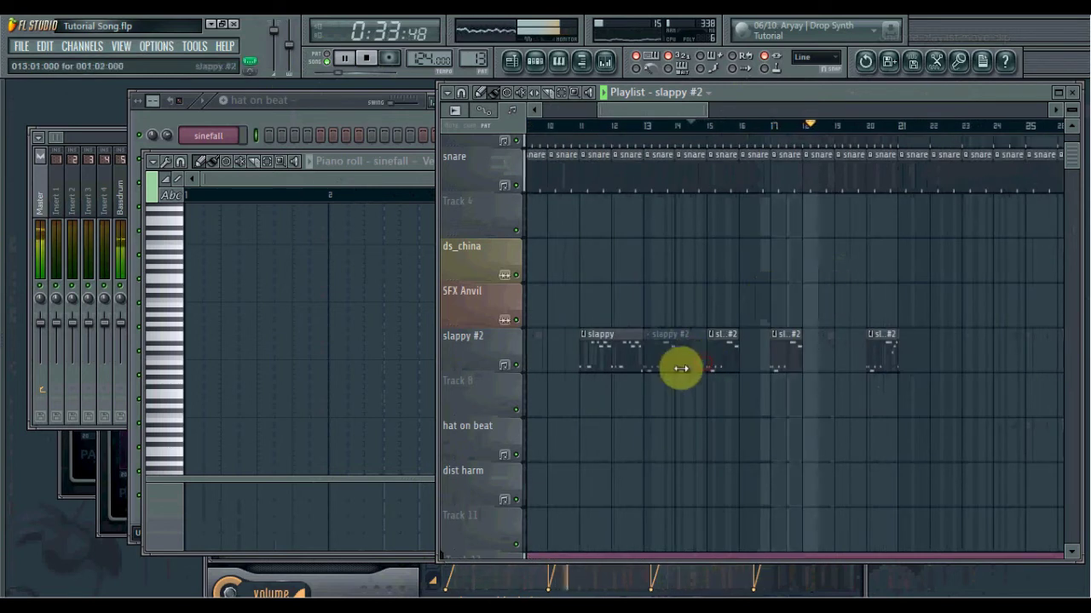
drag(681, 368, 670, 371)
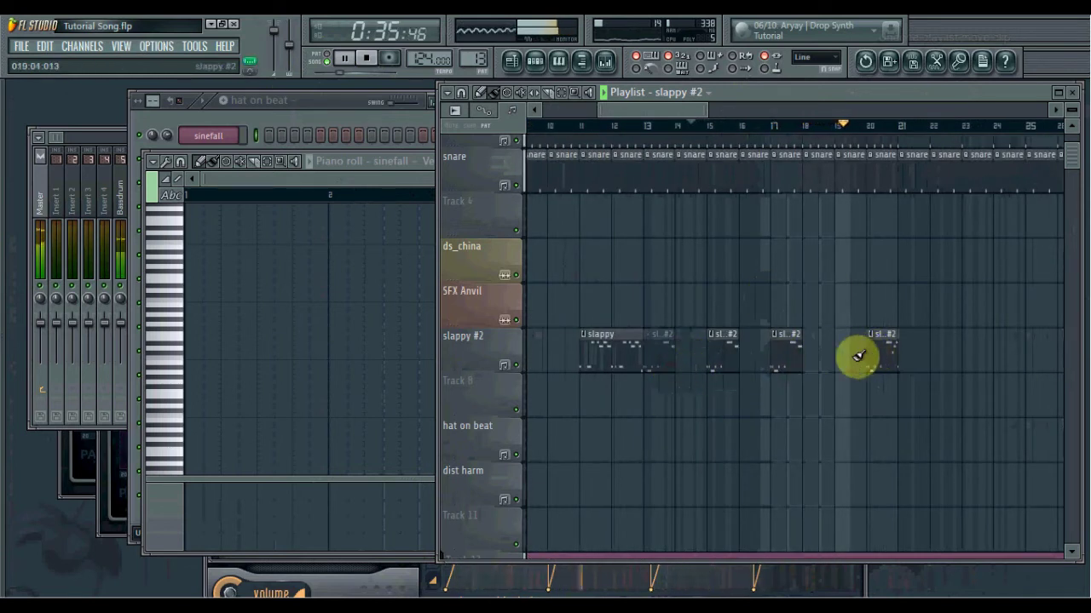
scroll(886, 369, up, 1)
drag(886, 370, 850, 377)
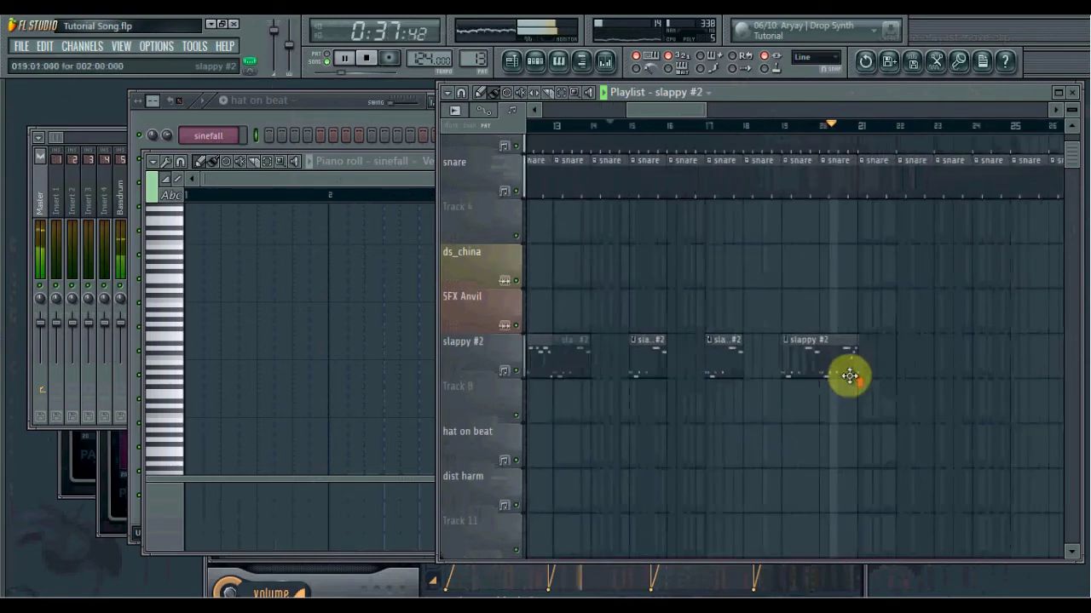
- Replay from about bar 11 and trim the slappy #2 clip at bar 13 to about one and a half beats
scroll(893, 373, up, 2)
scroll(888, 373, down, 1)
scroll(782, 379, down, 4)
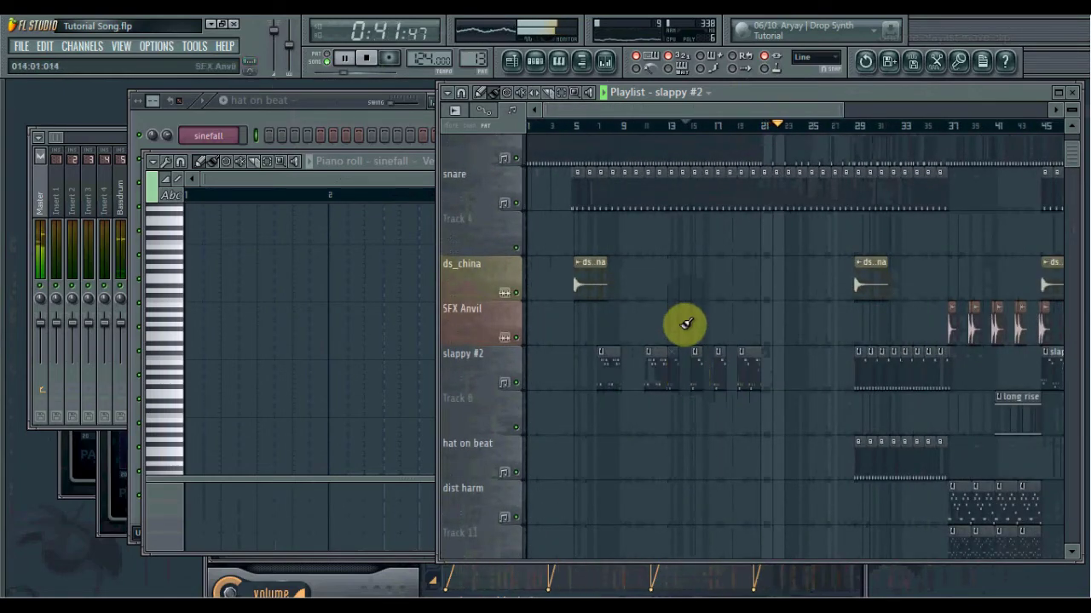
click(651, 126)
scroll(672, 325, up, 2)
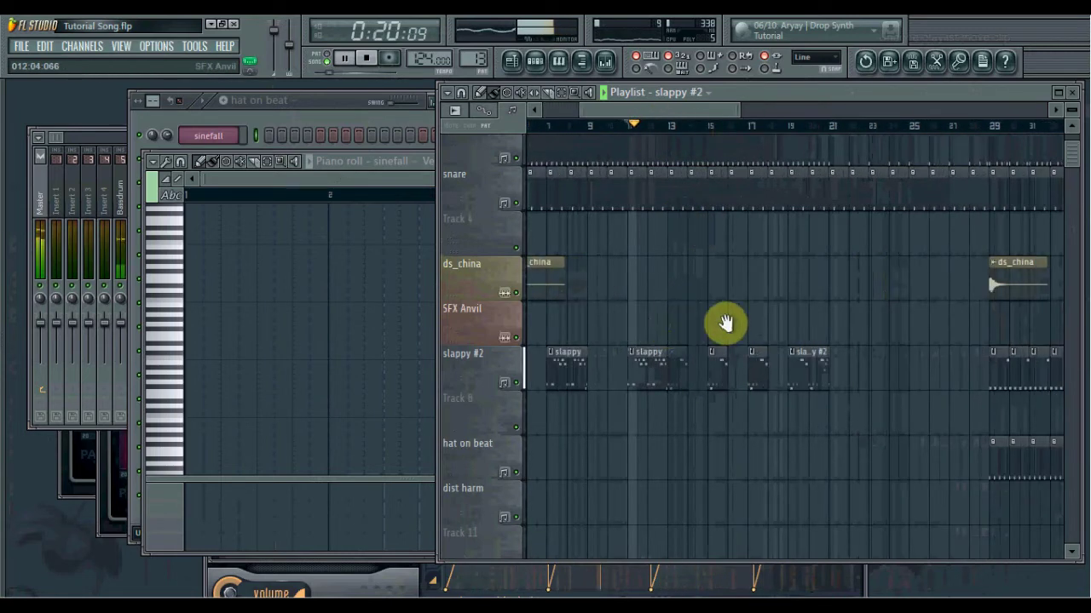
scroll(725, 322, up, 1)
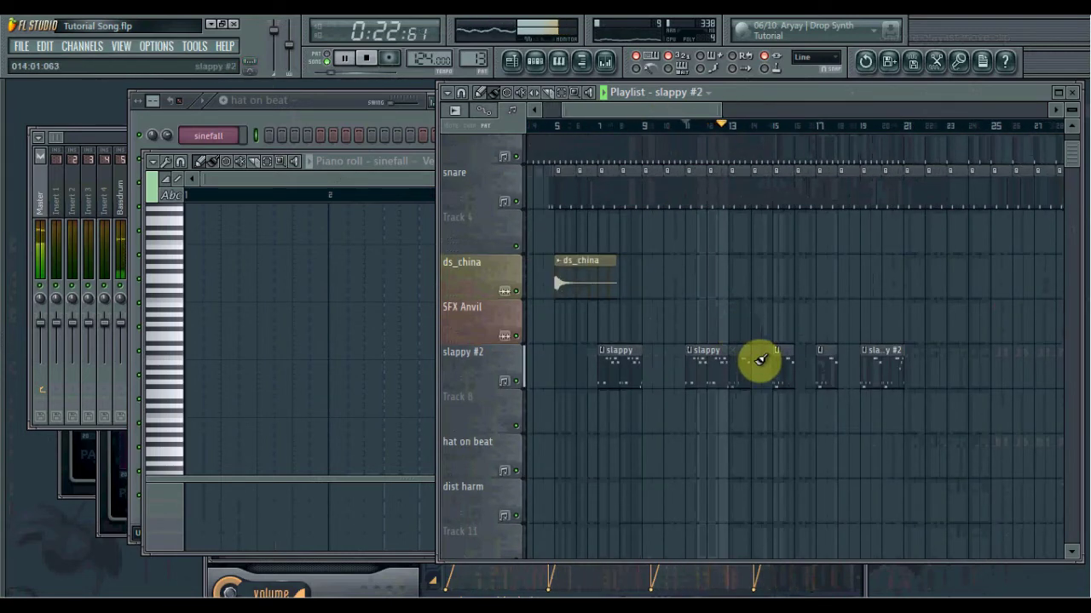
click(752, 376)
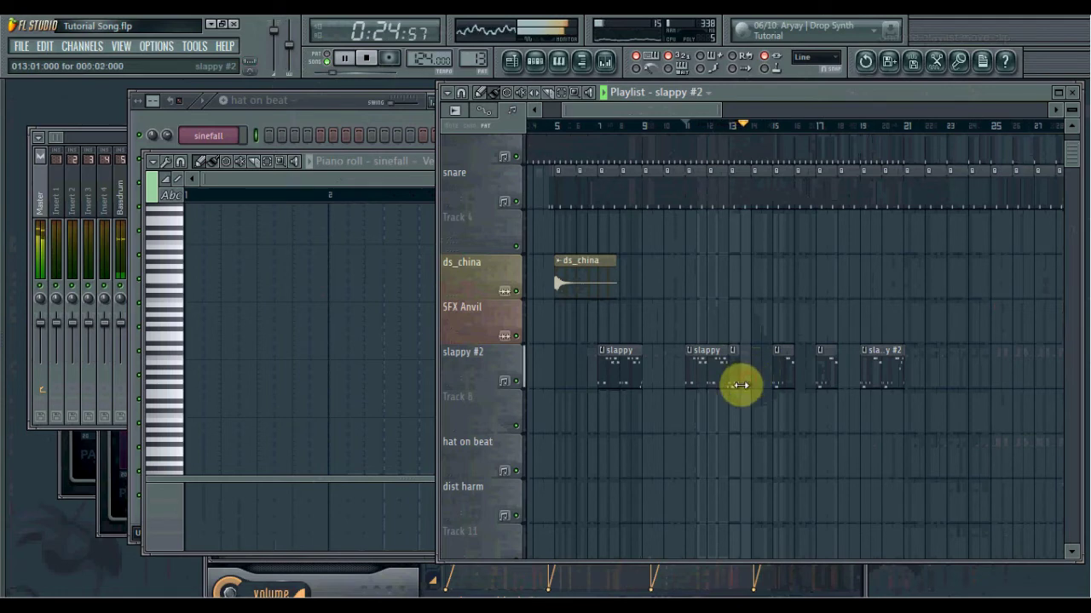
scroll(774, 341, up, 4)
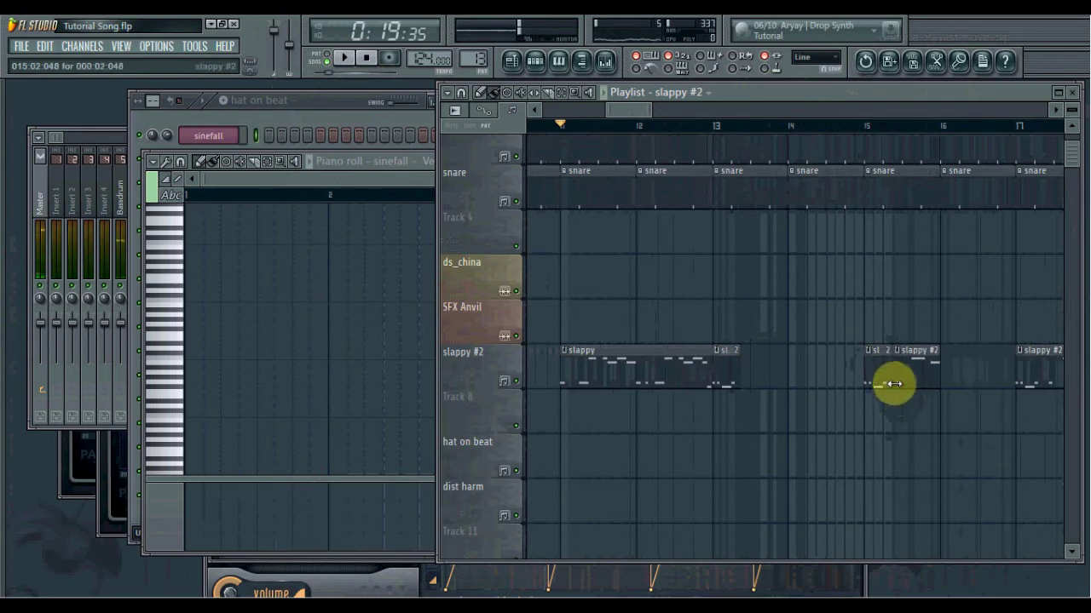
- Split the bar 15 slappy #2 clip at 015:02:048 and start its second piece at the middle of the bar
key(space)
drag(908, 237, 801, 305)
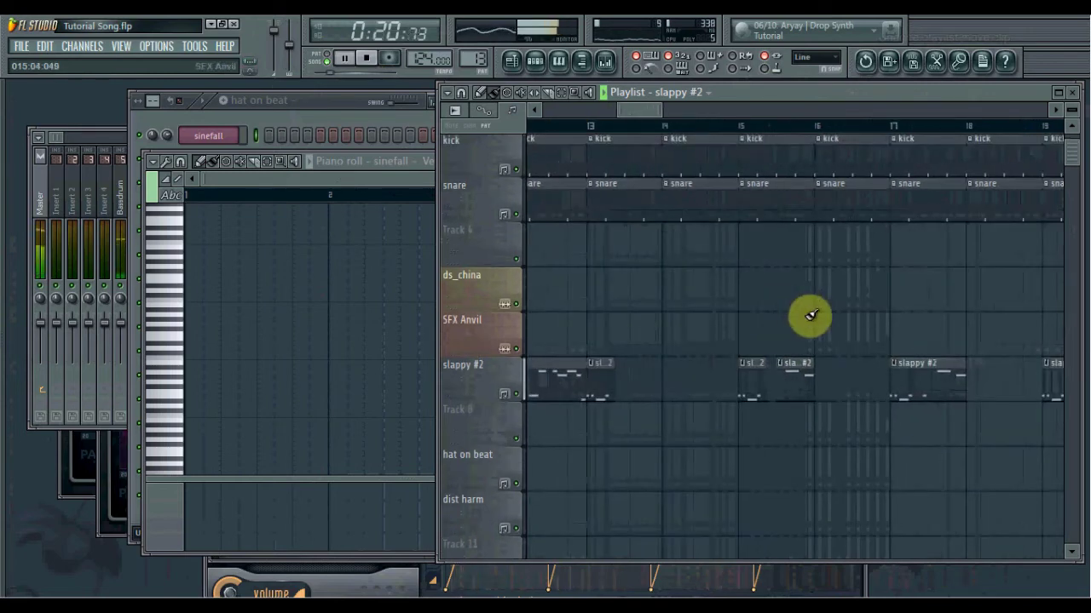
scroll(802, 317, down, 1)
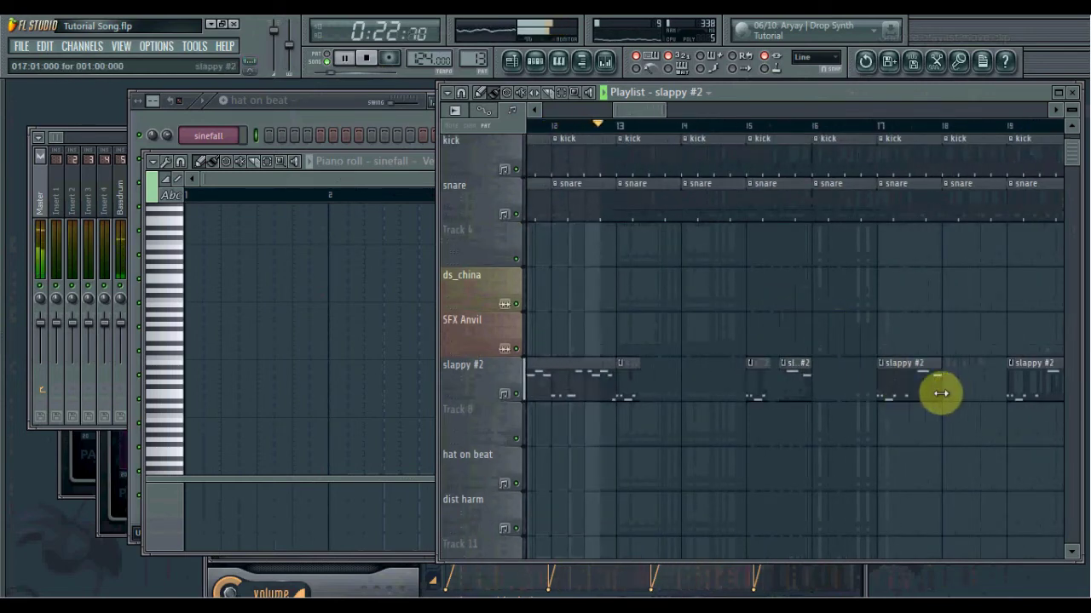
- Replace the slappy #2 clip at bar 17 with a copy of the short bar 13 piece
right_click(908, 391)
click(626, 394)
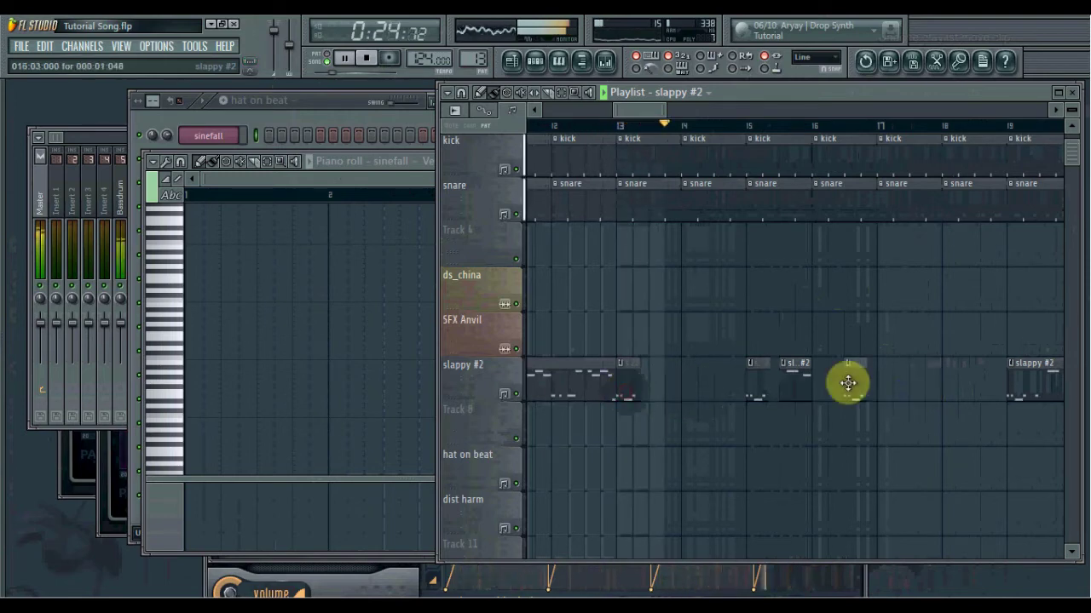
click(885, 384)
drag(943, 383, 895, 386)
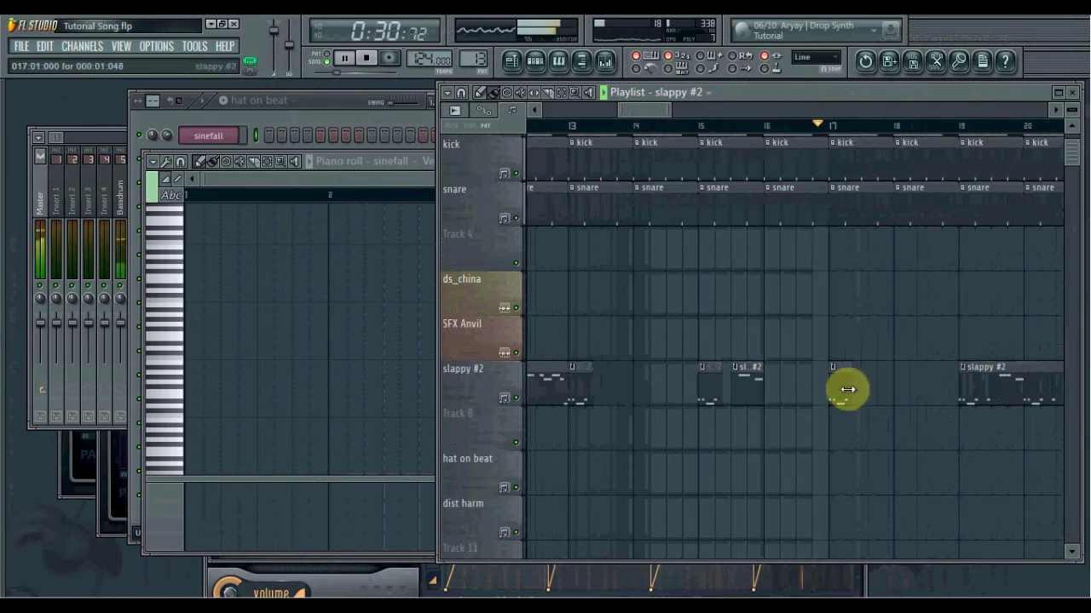
scroll(898, 391, up, 1)
scroll(898, 391, down, 3)
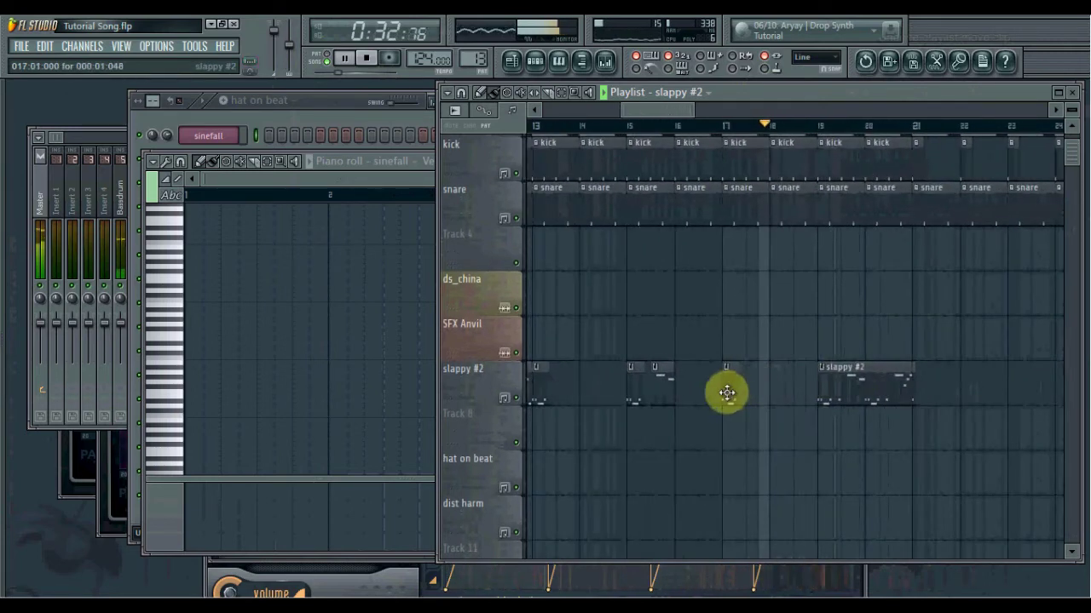
- Add a short slappy #2 pickup from 016:04:024 up to bar 17 and replay the song from there
drag(673, 395, 708, 401)
scroll(709, 397, up, 4)
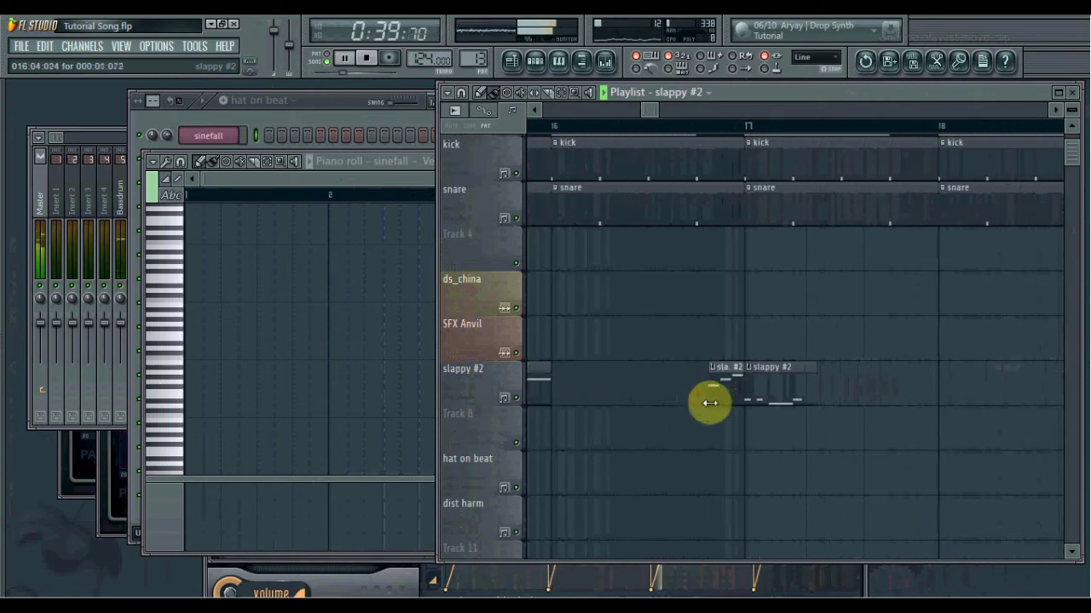
click(709, 128)
scroll(748, 245, down, 1)
drag(852, 294, 654, 290)
scroll(721, 322, down, 4)
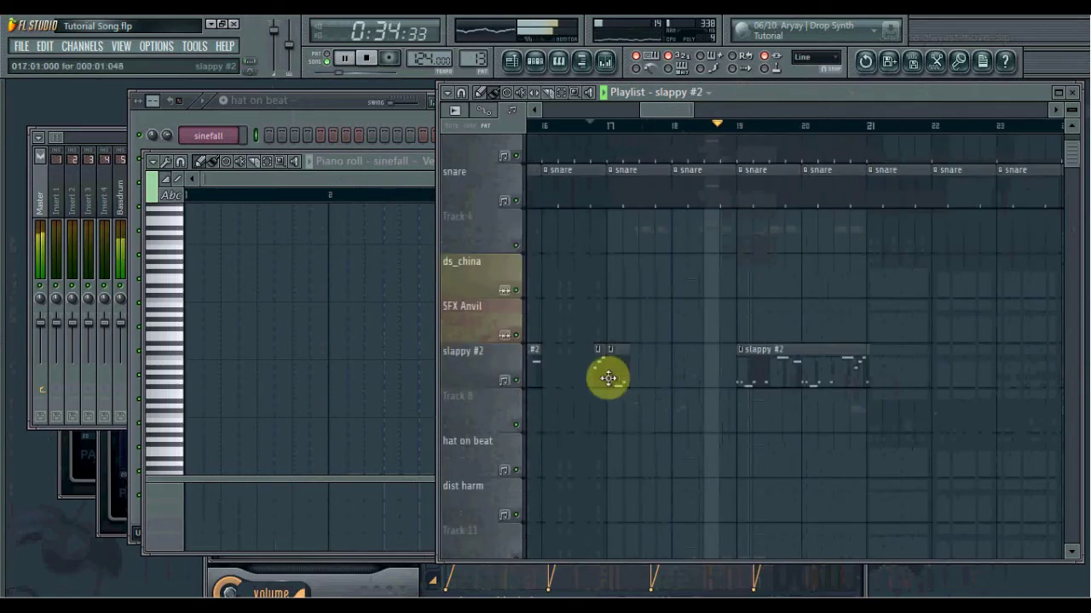
- Copy the short slappy #2 pickup to just before the clip at bar 19
click(600, 377)
click(726, 372)
click(778, 377)
scroll(796, 383, down, 1)
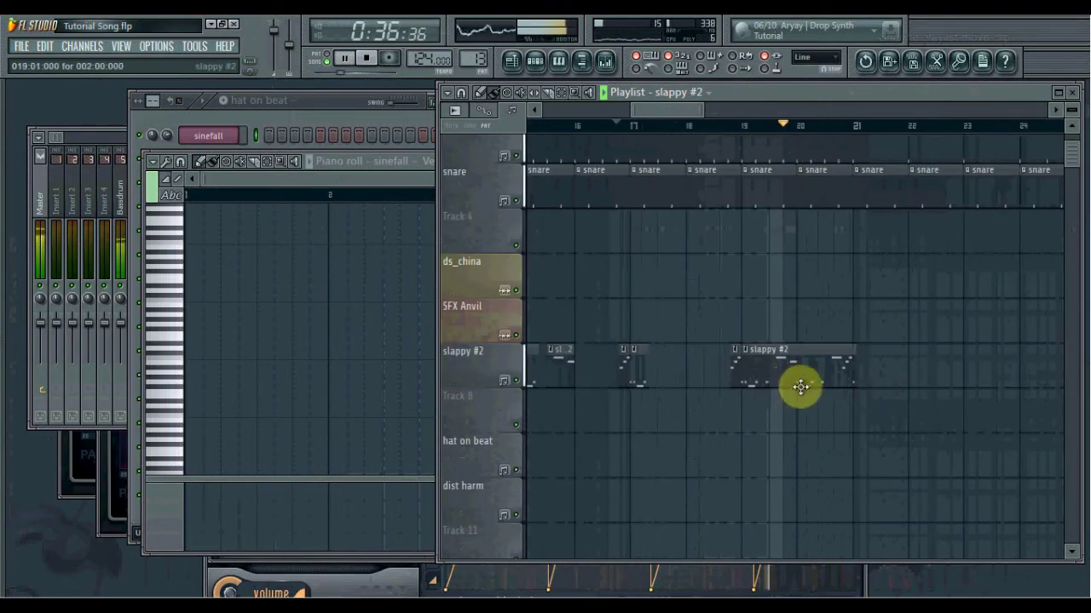
- Look over the recut slappy #2 clips between bars 7 and 21 while the song plays on
scroll(691, 397, down, 3)
drag(740, 426, 859, 375)
drag(687, 383, 799, 390)
scroll(786, 391, down, 1)
scroll(801, 384, up, 2)
scroll(830, 389, up, 2)
drag(711, 405, 823, 336)
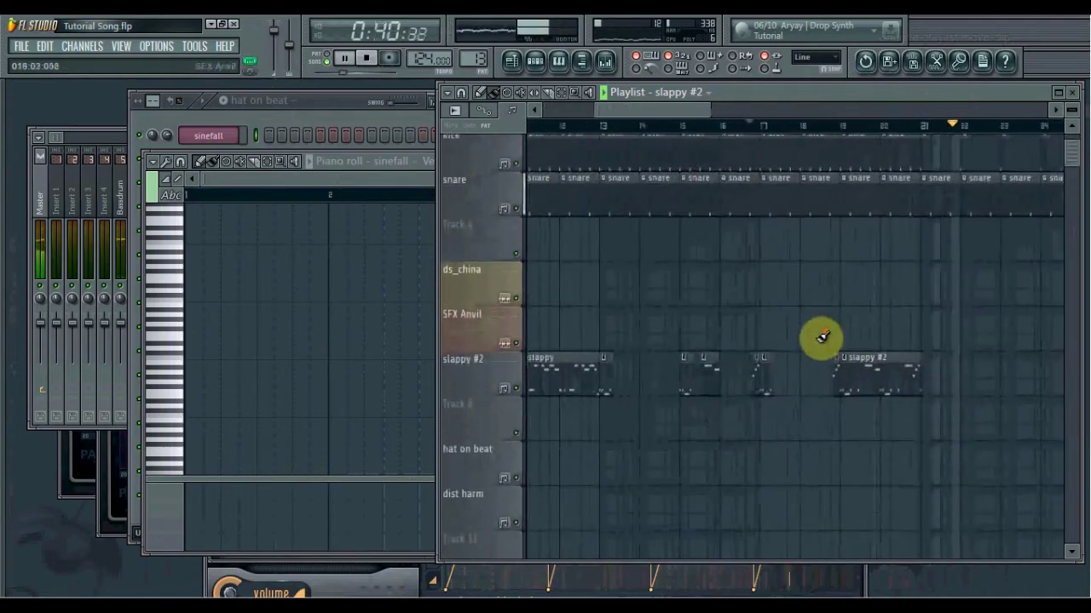
scroll(824, 338, down, 3)
scroll(807, 323, down, 1)
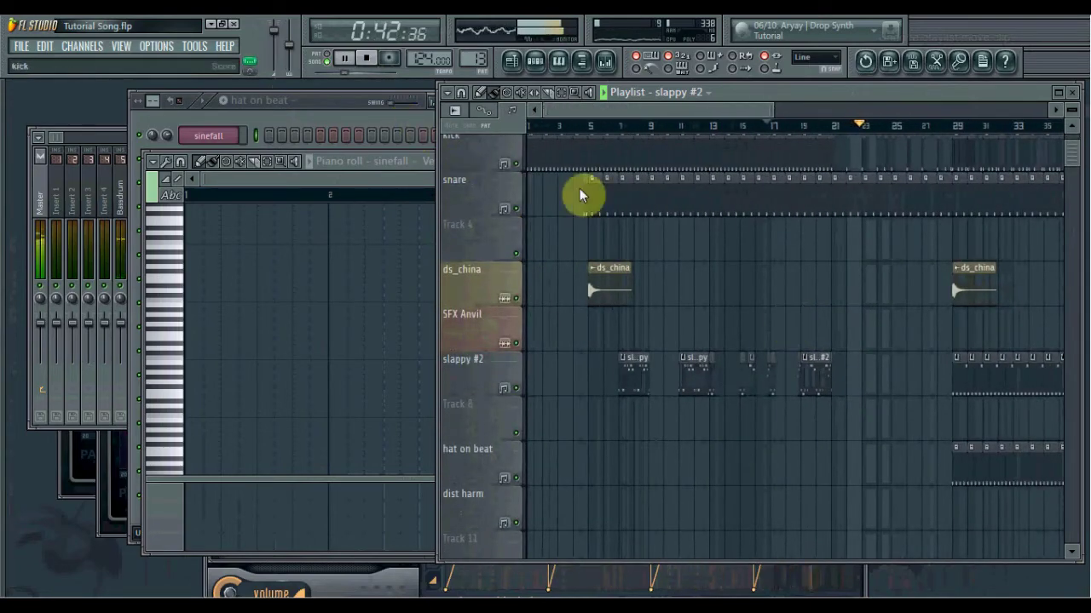
- Open the slappy pattern, play it in pattern mode and open the slappy channel's Harmor instrument
double_click(689, 368)
click(321, 54)
click(324, 101)
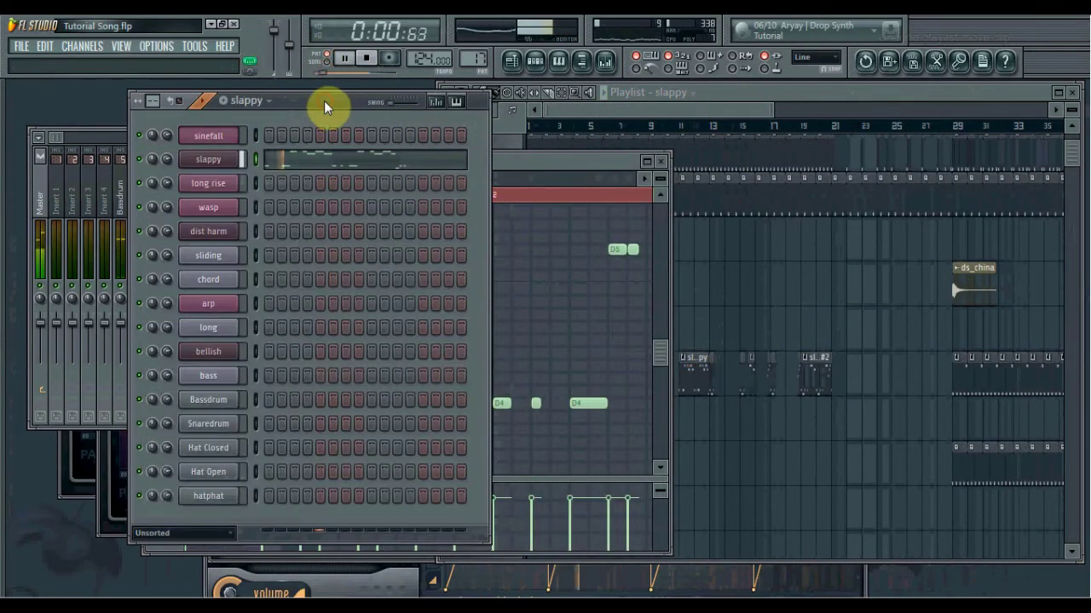
click(217, 175)
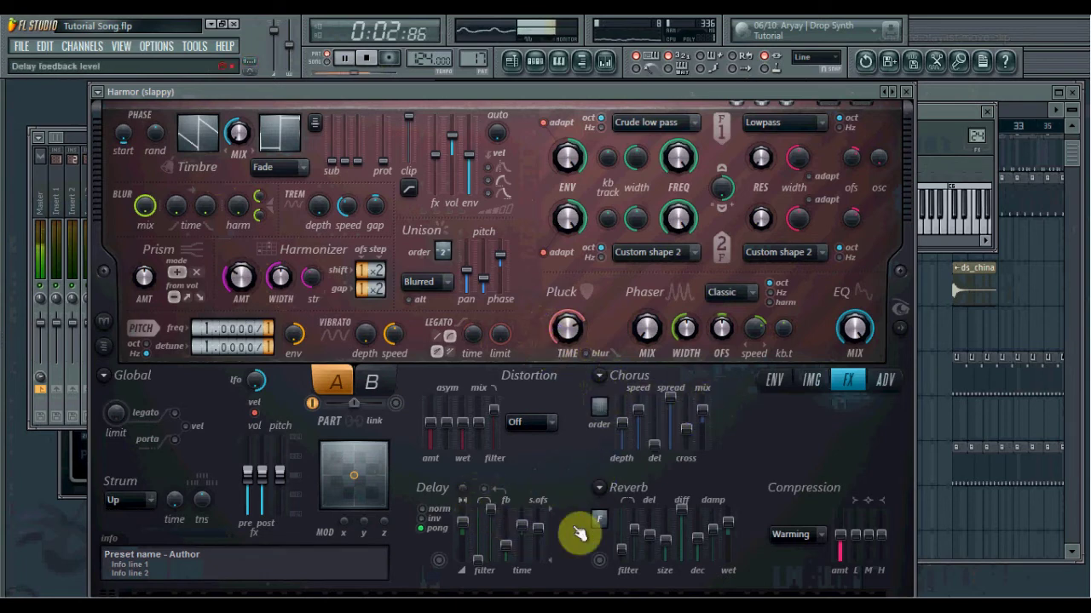
- Turn on the reverb in the slappy Harmor and enable its pitch envelope with tempo-based timing
click(611, 494)
click(621, 505)
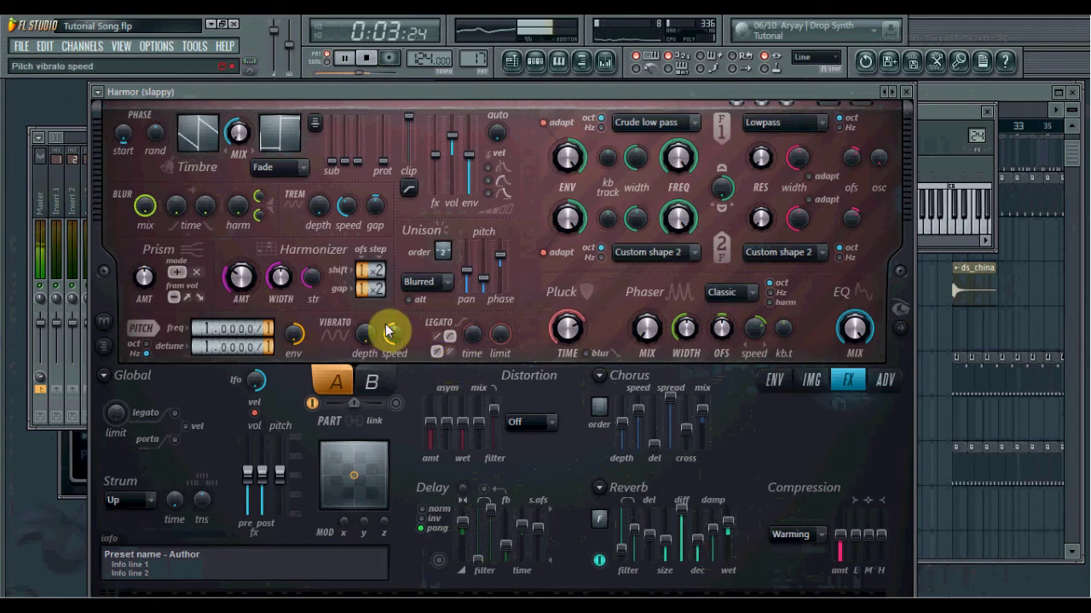
click(776, 382)
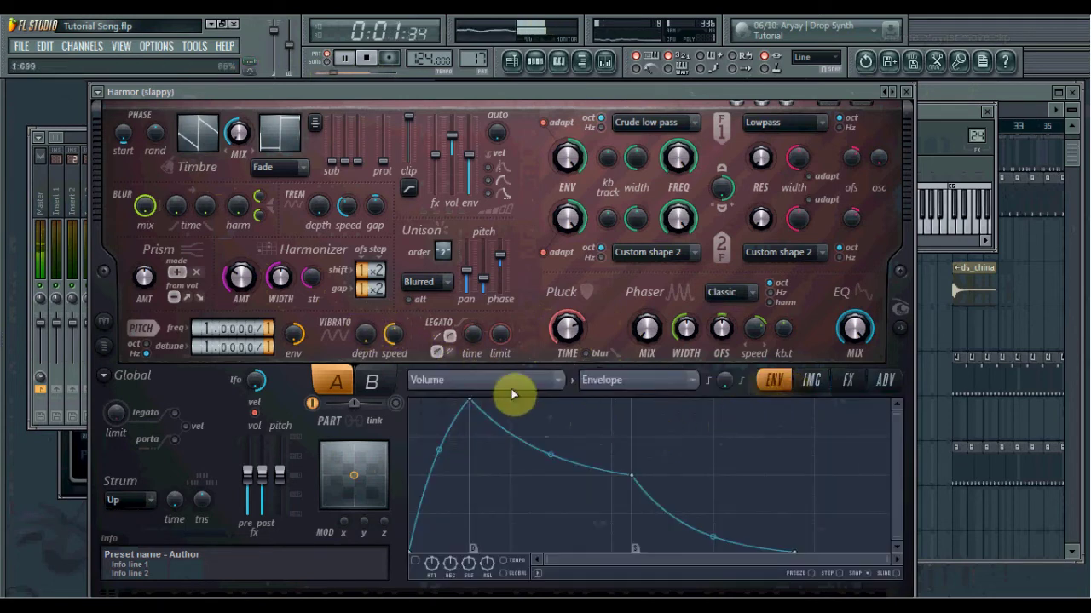
click(545, 384)
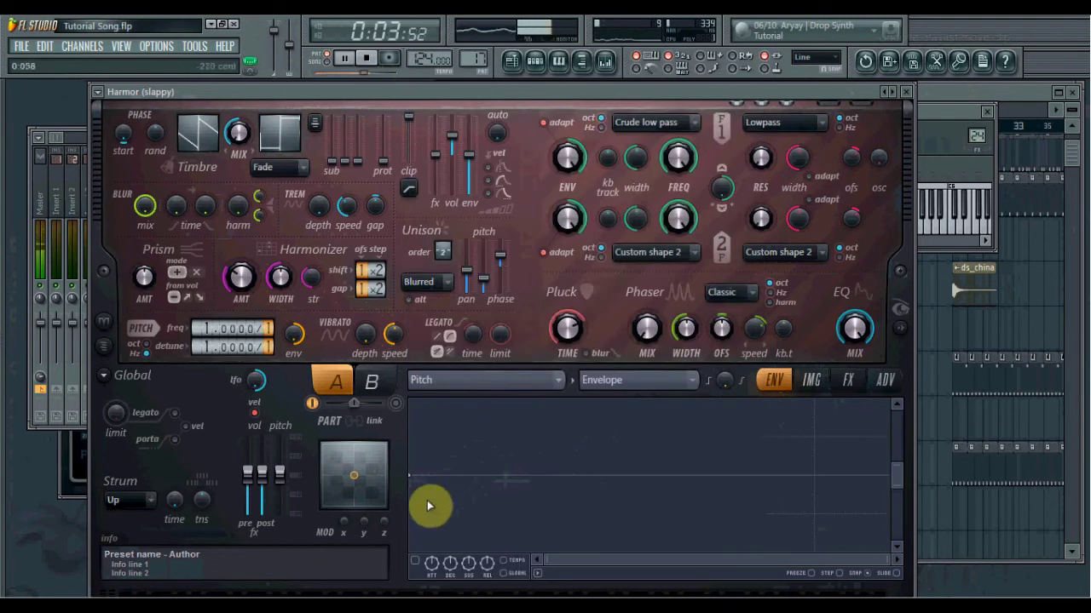
click(504, 561)
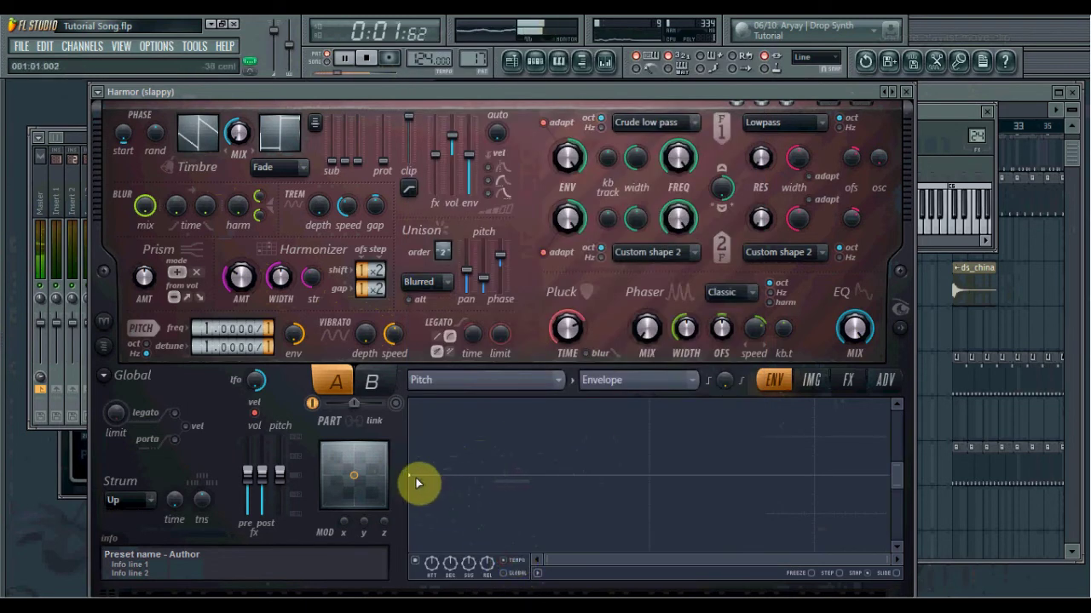
- Shape the pitch envelope as a quick drop from a raised start point to a second point at the centre line, and play the pattern
drag(414, 477, 407, 378)
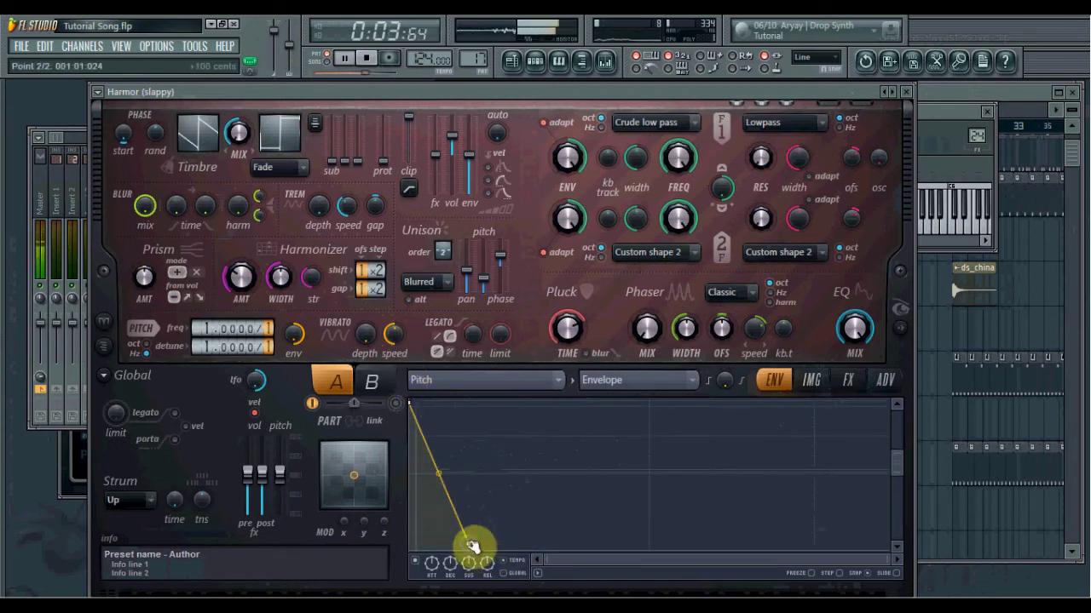
drag(899, 468, 898, 492)
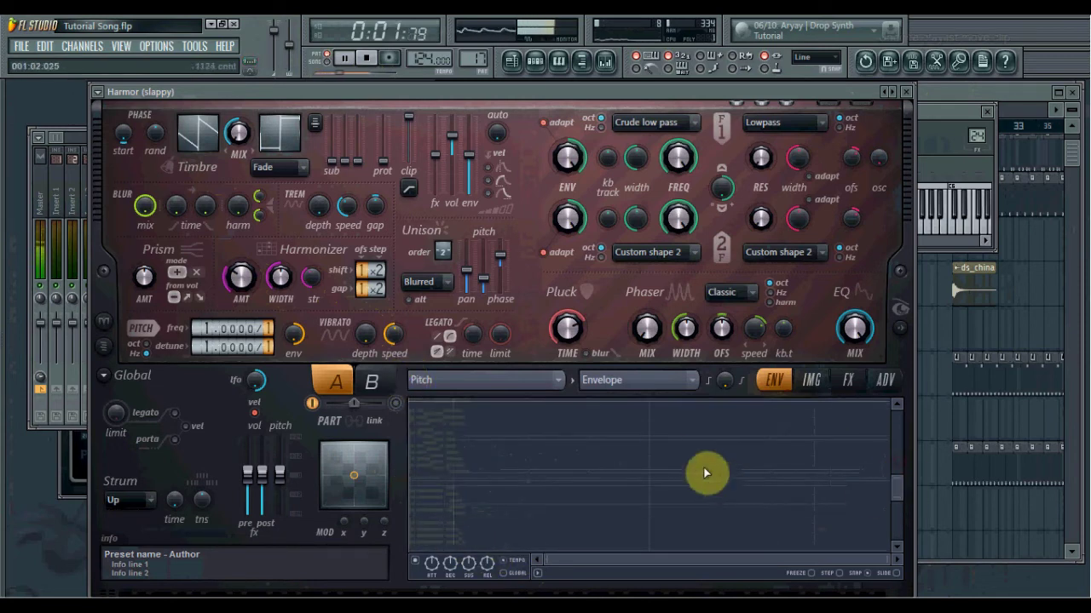
scroll(602, 460, up, 1)
scroll(530, 461, up, 1)
drag(526, 461, 690, 519)
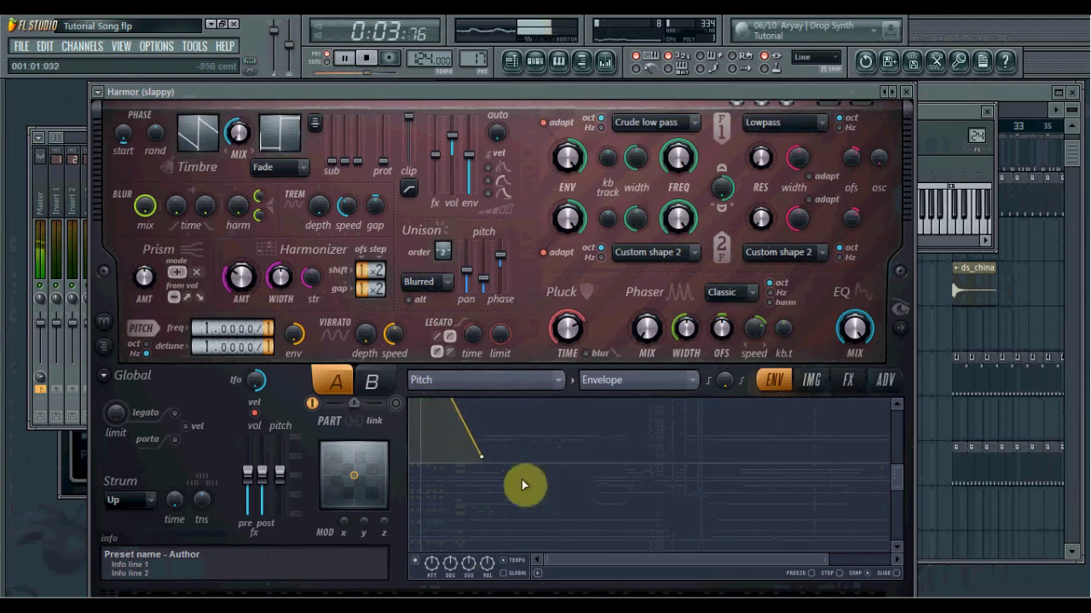
key(space)
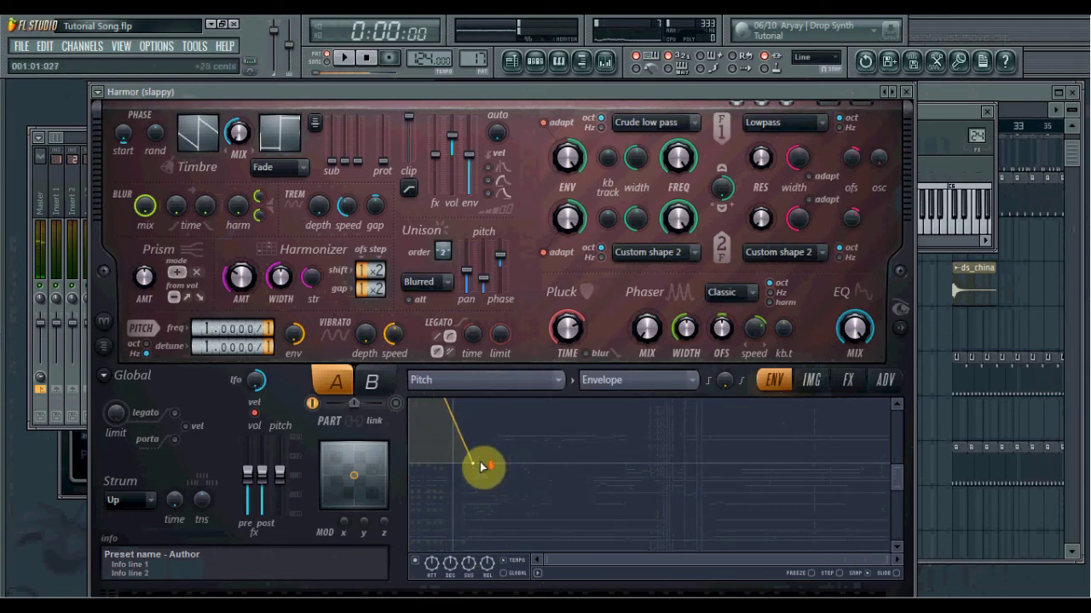
scroll(473, 465, up, 2)
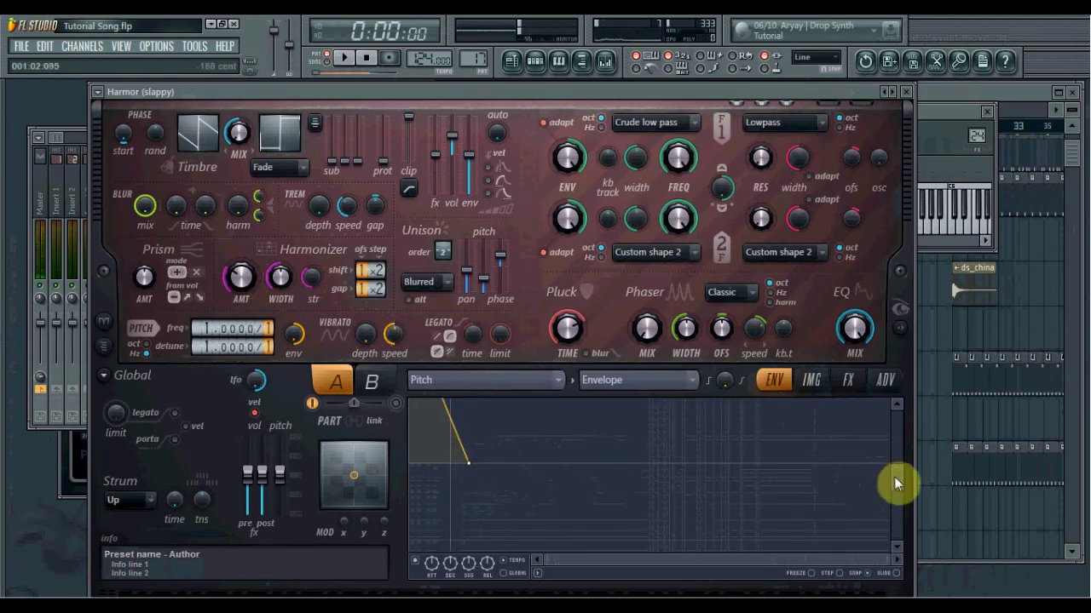
drag(895, 482, 895, 458)
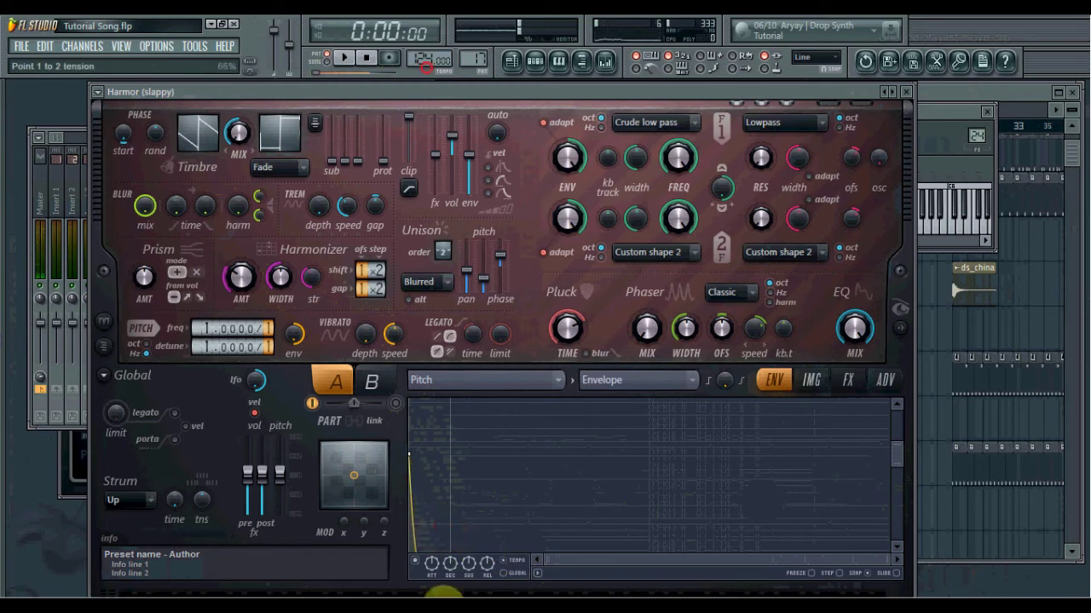
key(space)
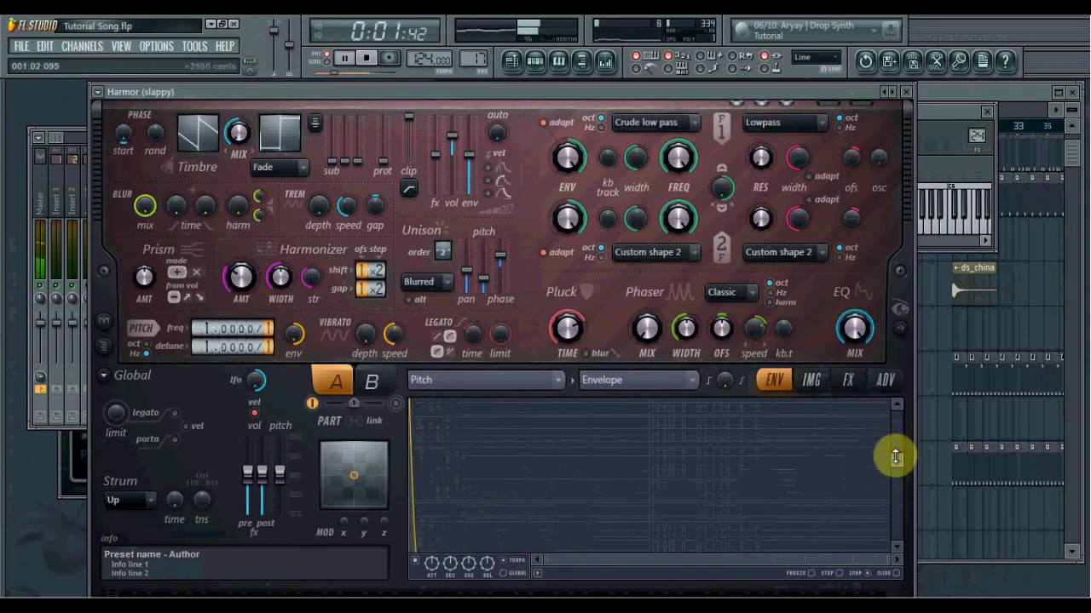
- Tighten the pitch envelope's drop with a 95% tension curve, an earlier end point and a lower start point
drag(897, 466, 900, 401)
drag(438, 476, 438, 526)
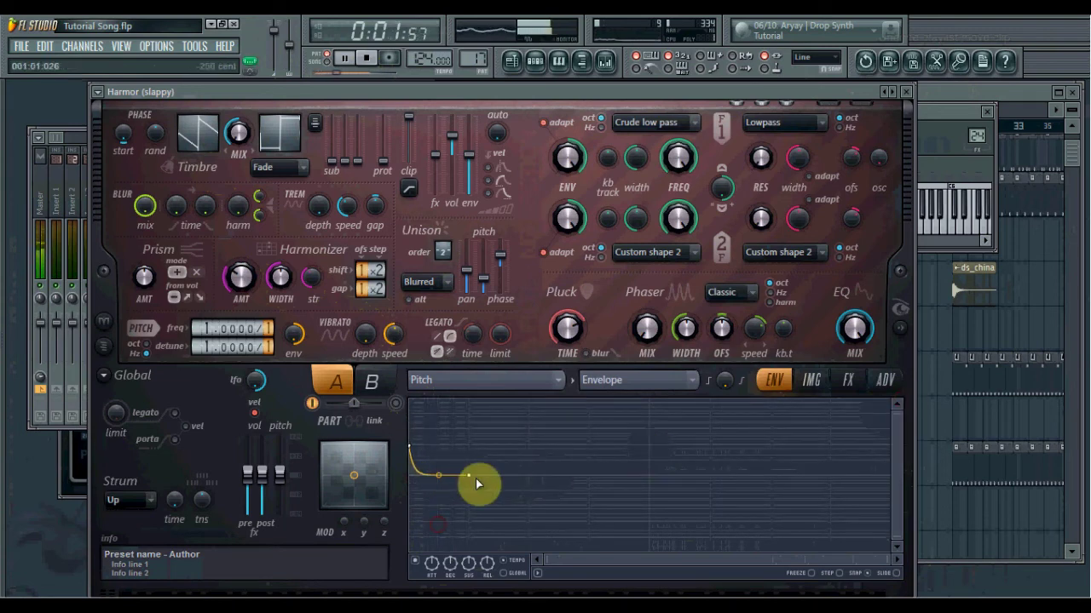
drag(467, 477, 447, 478)
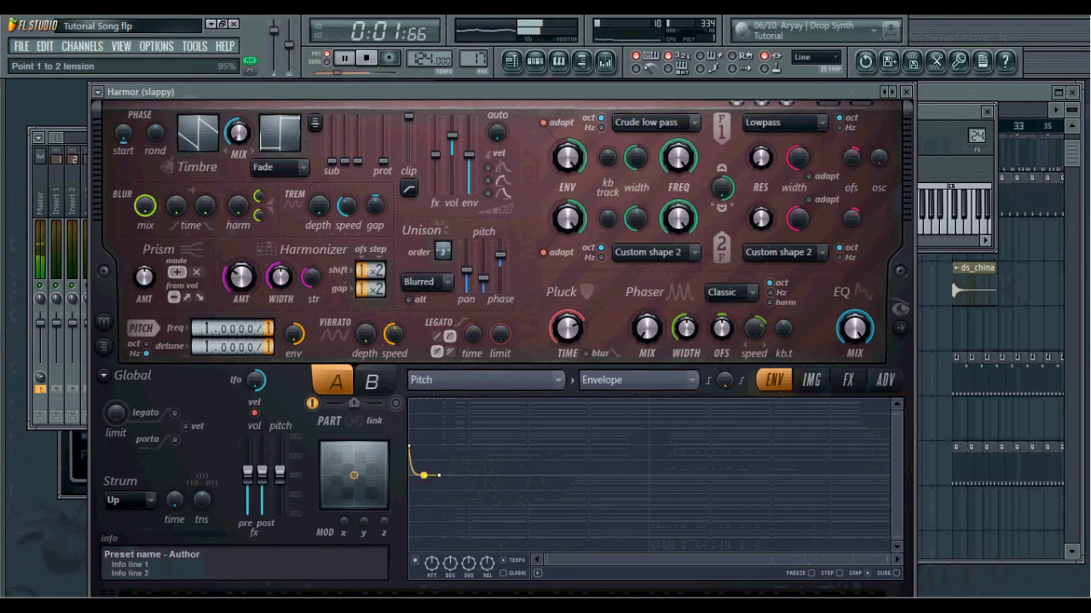
mouse_move(423, 475)
mouse_down()
mouse_move(423, 485)
mouse_move(446, 470)
mouse_move(415, 465)
mouse_up()
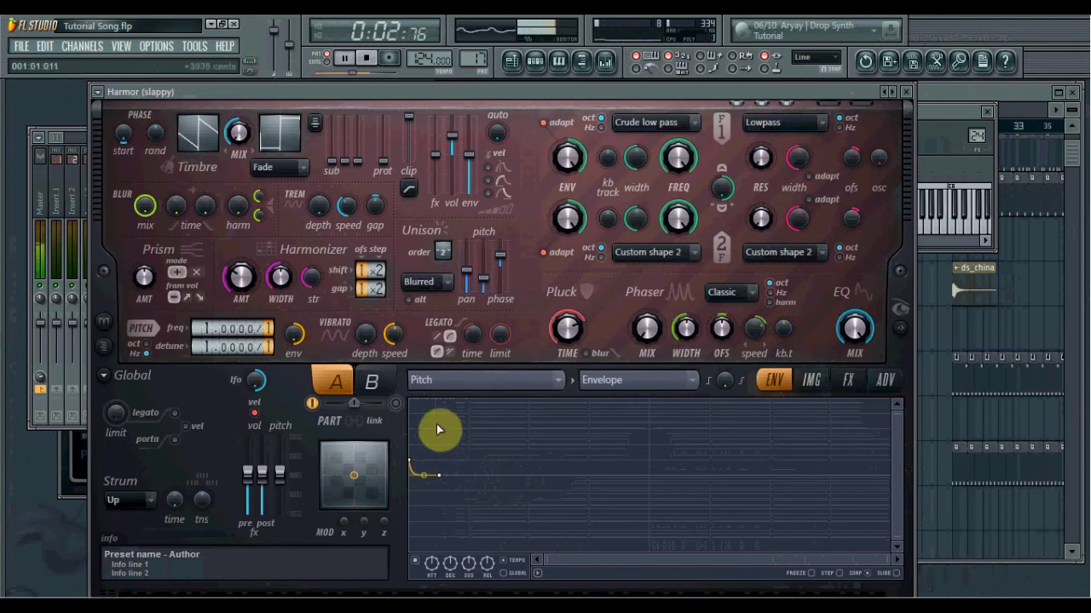
- Return to the playlist, switch to song mode and play the song from bar 7
click(981, 102)
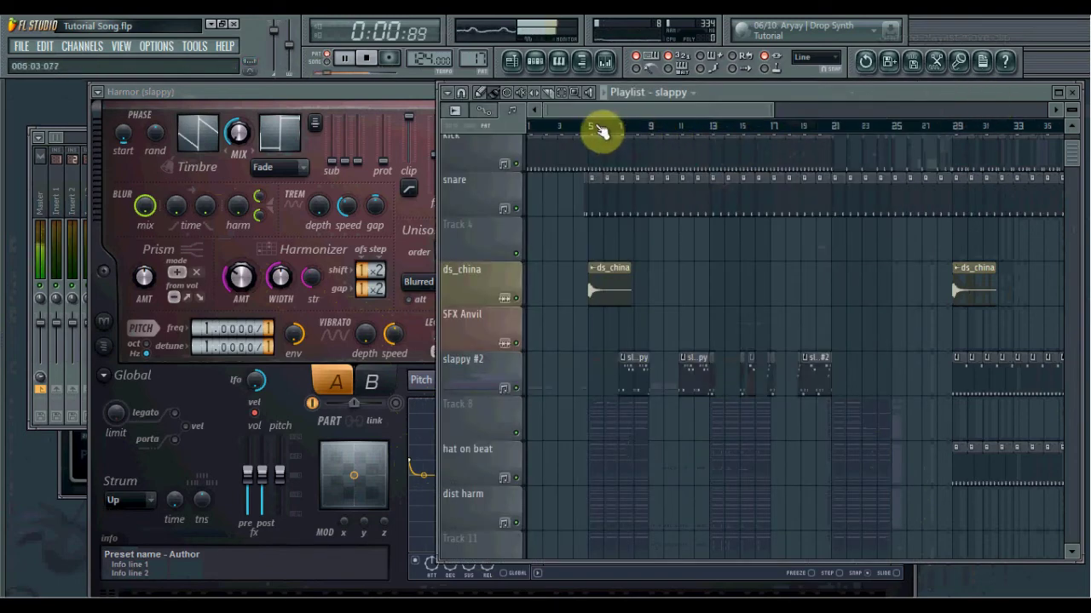
click(248, 278)
click(944, 97)
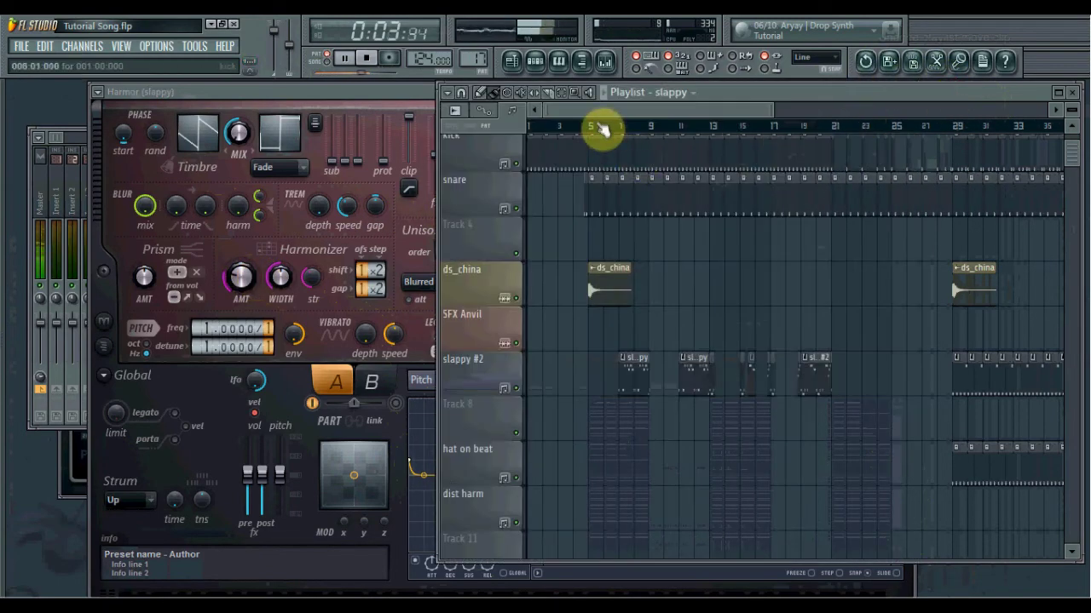
drag(601, 127, 630, 132)
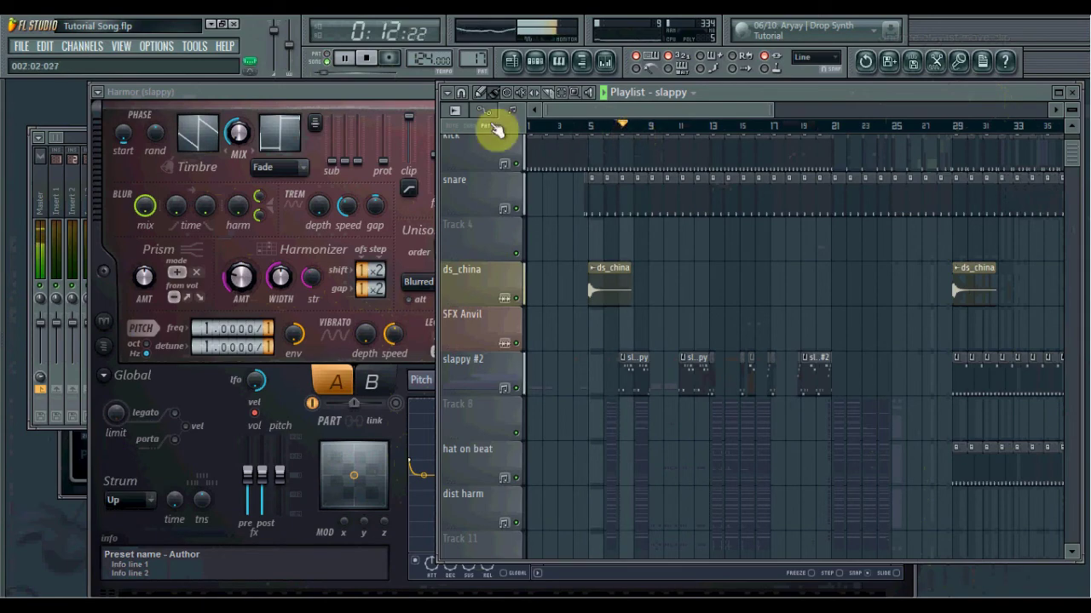
- Check the slappy Harmor settings against the recut slappy #2 clips while the song plays
click(396, 102)
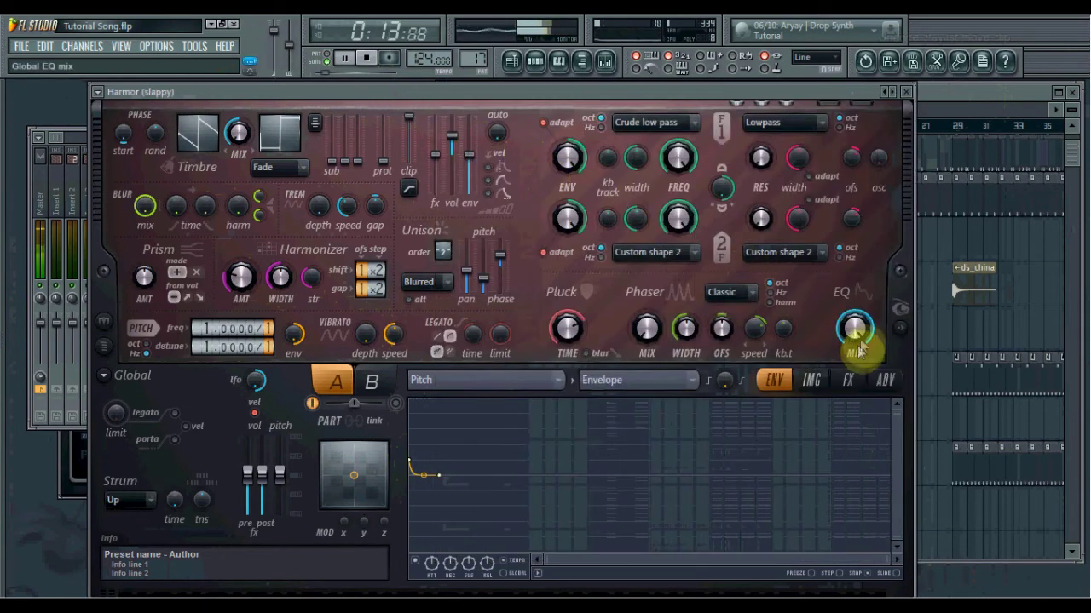
click(922, 92)
click(415, 97)
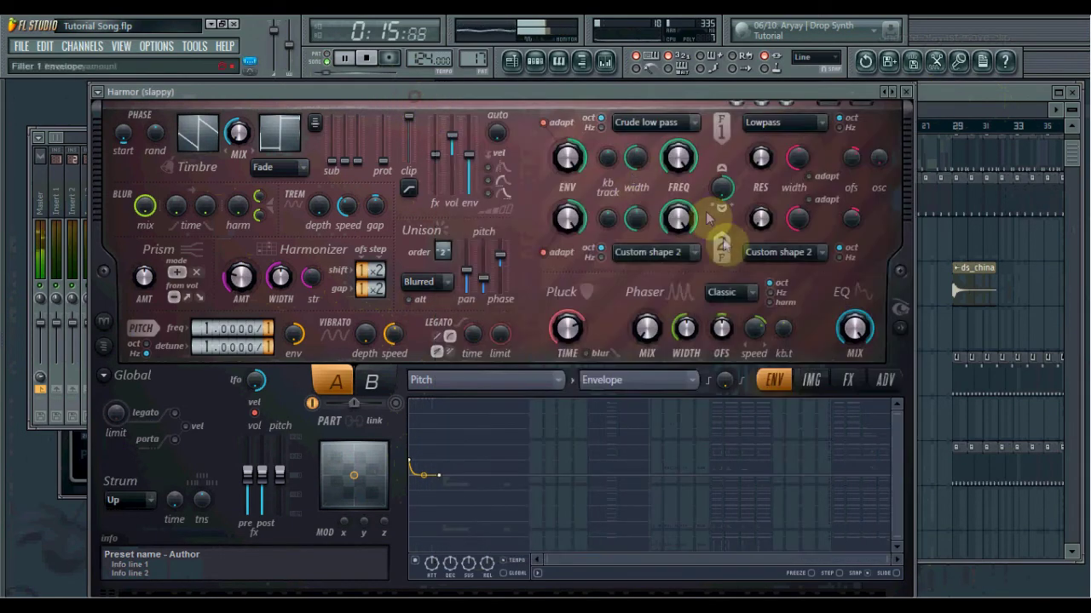
click(991, 109)
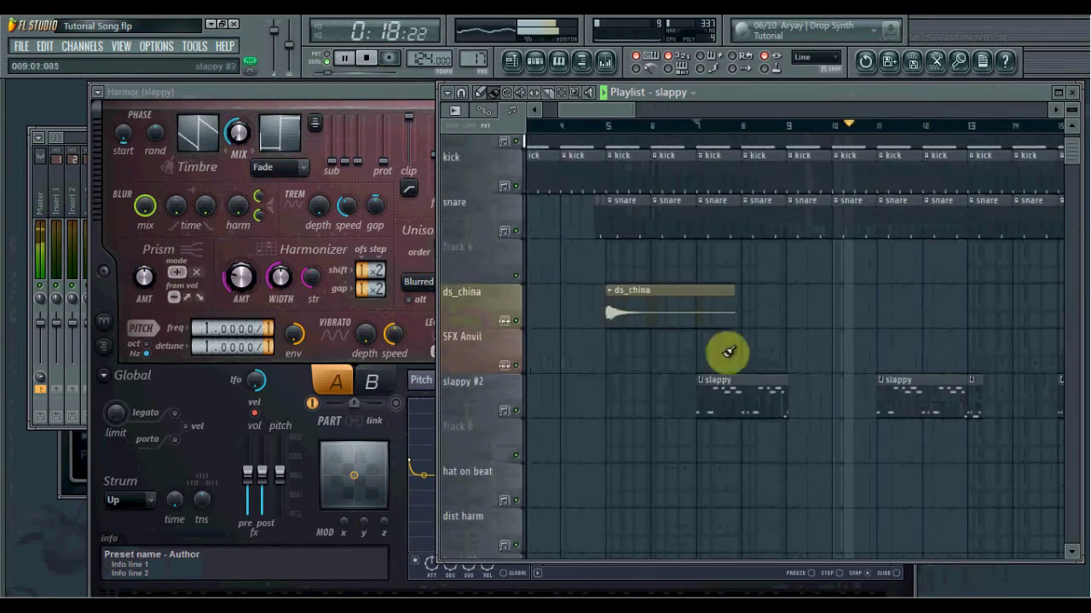
mouse_move(2, 274)
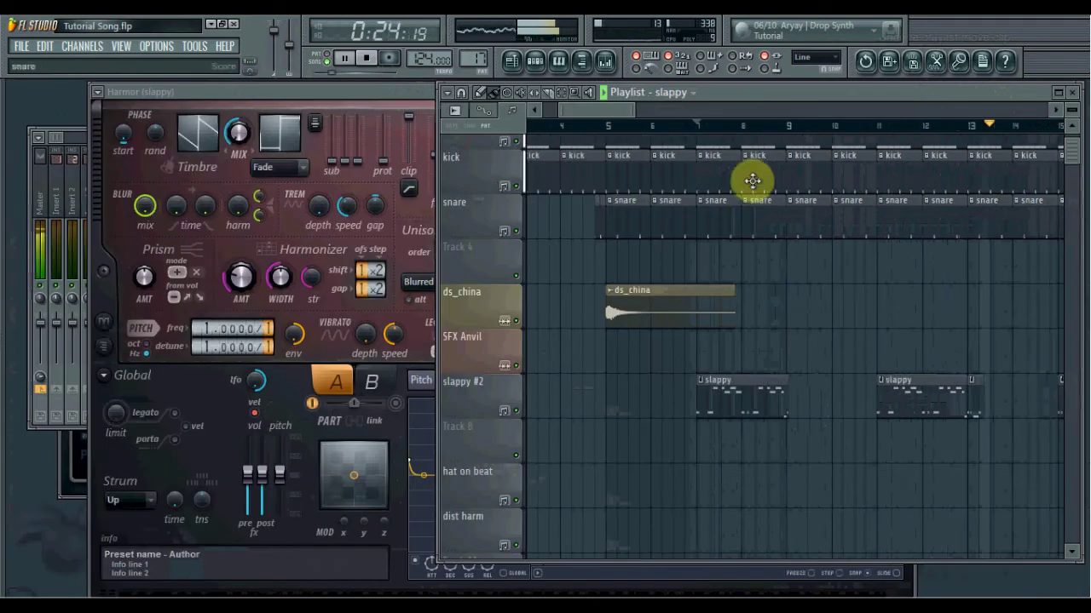
scroll(650, 246, down, 5)
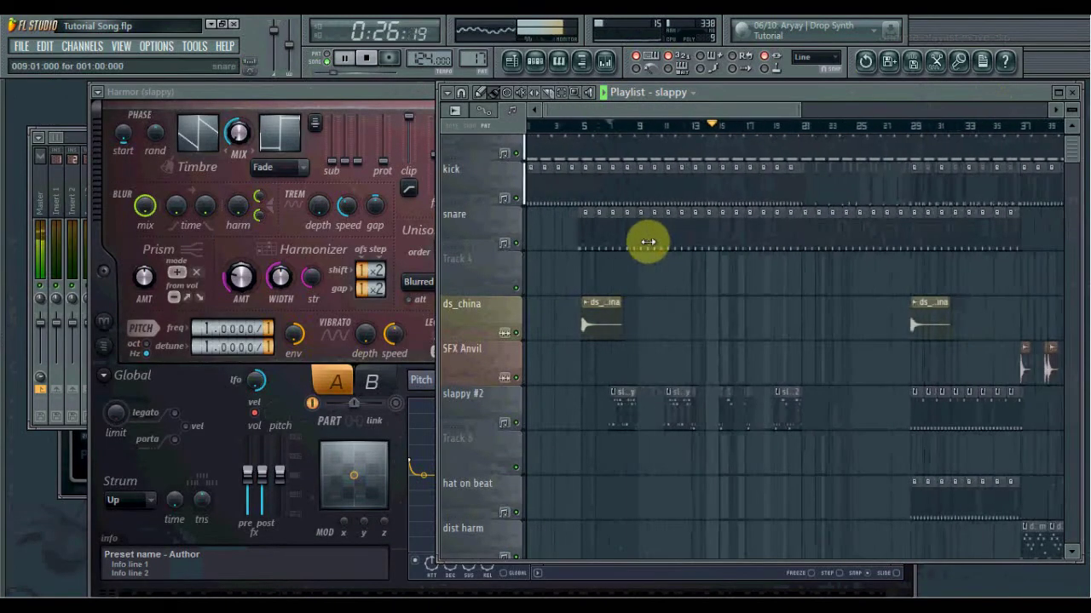
- Turn on the delay in the slappy Harmor's effects and return to the playlist
click(407, 94)
click(835, 381)
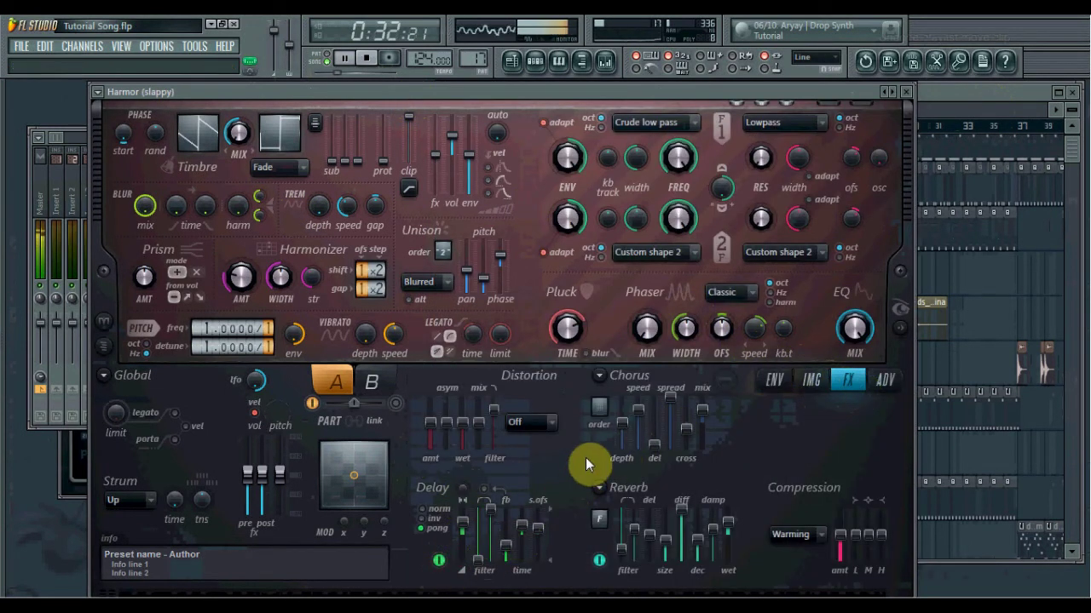
click(938, 102)
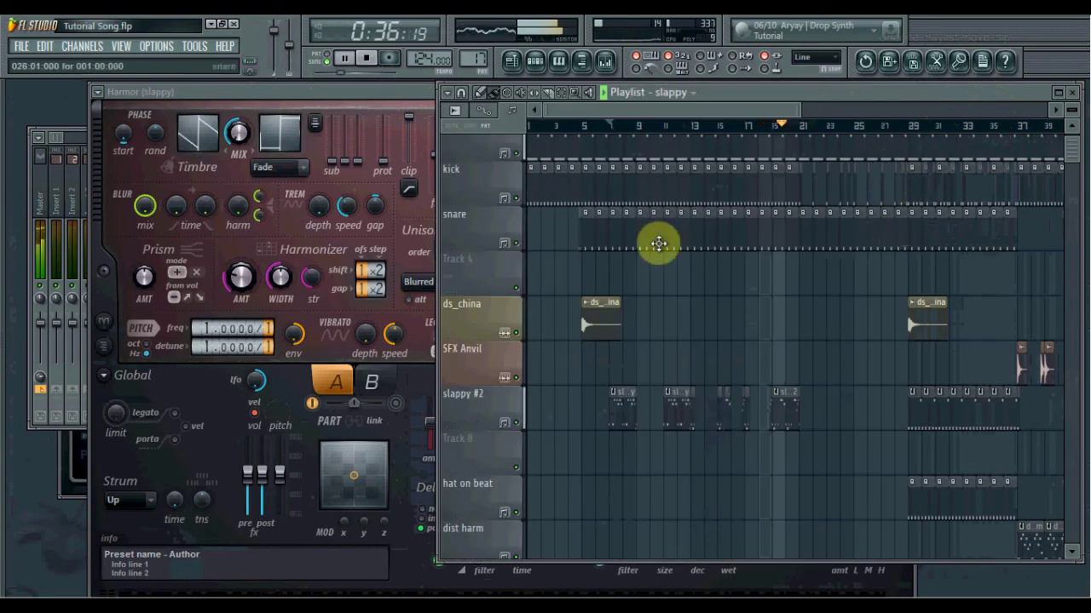
- Bring up the mixer beside the playlist and replay the song from bar 6
click(605, 61)
click(775, 117)
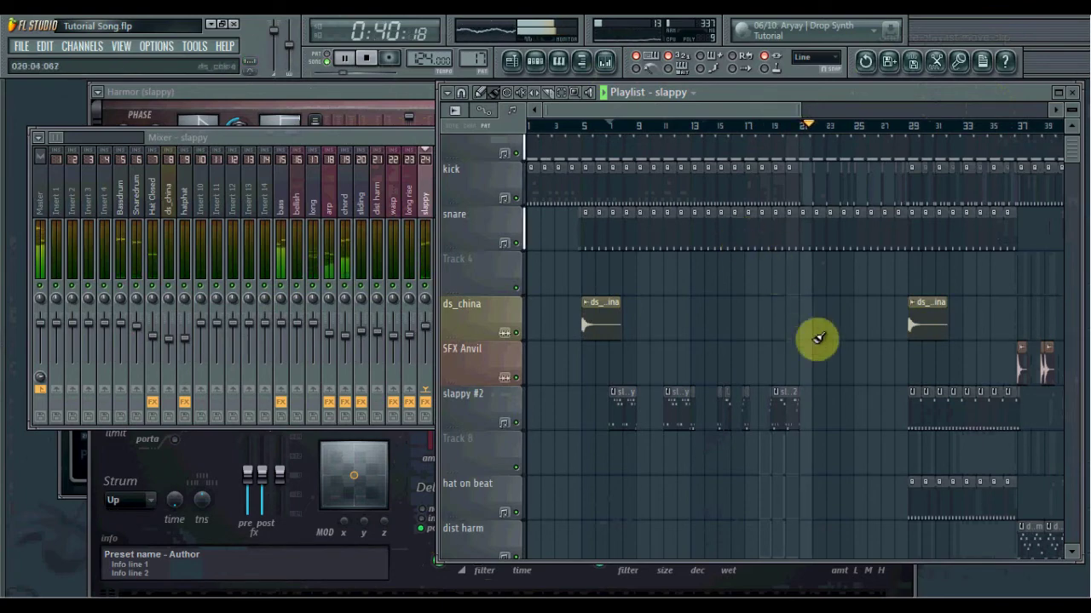
scroll(830, 341, down, 4)
scroll(768, 366, up, 1)
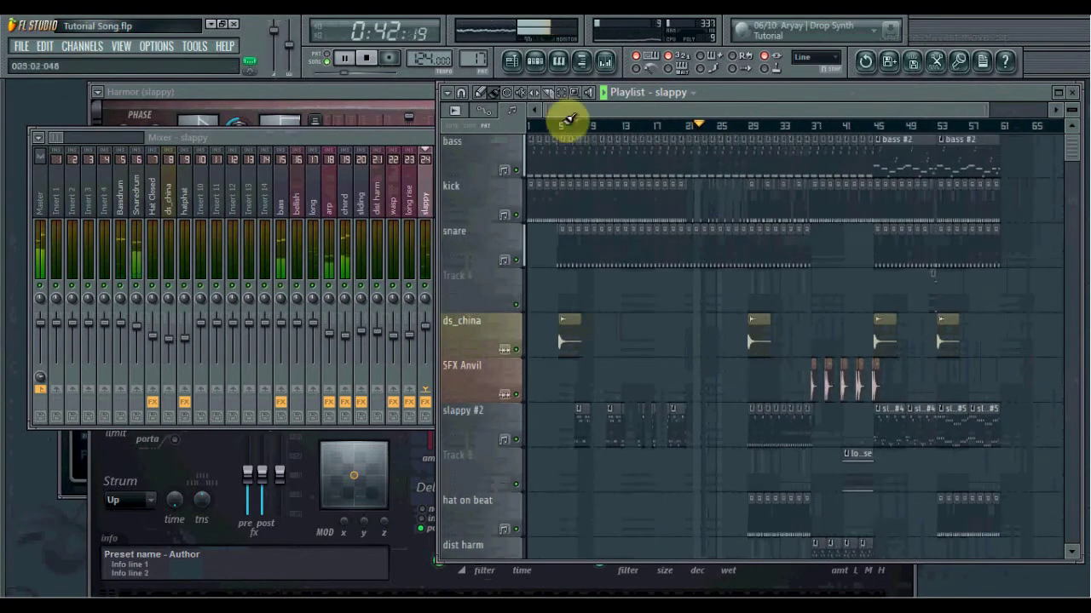
click(566, 121)
- Examine the slappy #2 clips between bars 7 and 21 during playback, then stop the song
scroll(603, 238, up, 3)
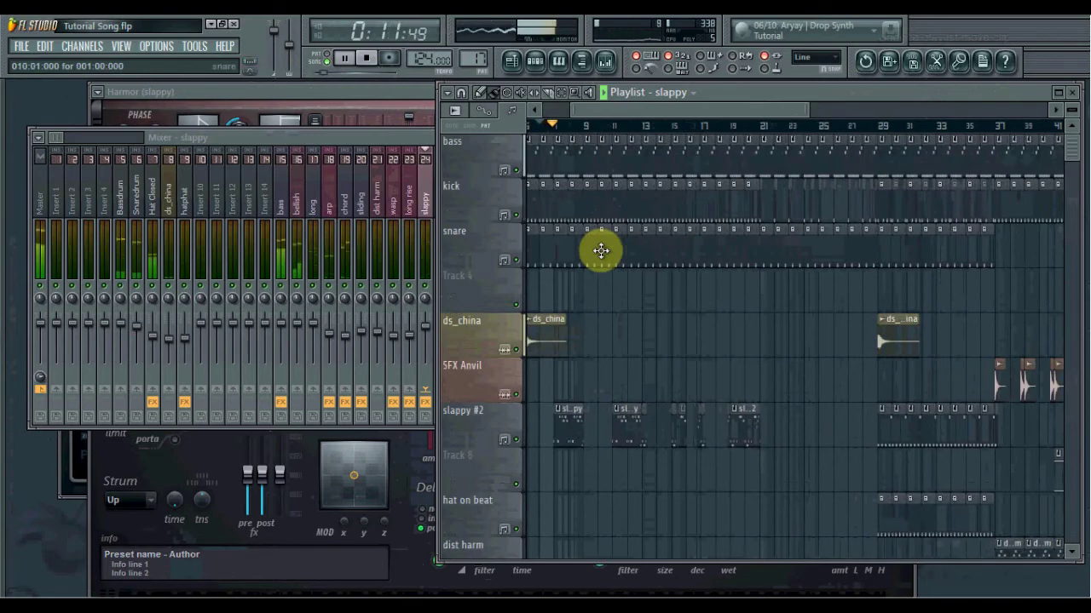
scroll(601, 250, down, 1)
drag(591, 265, 657, 287)
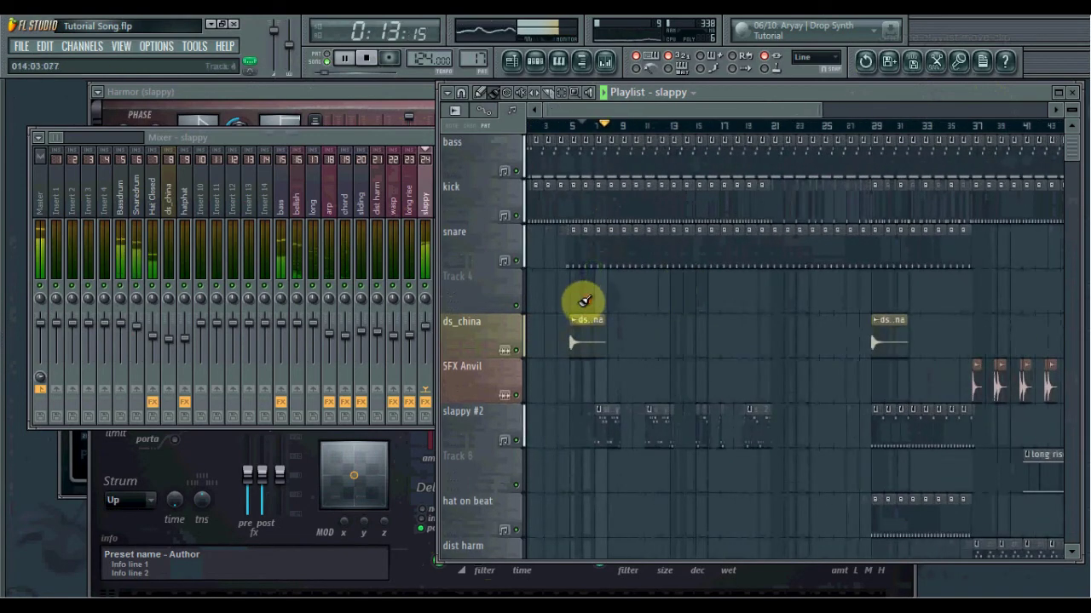
drag(584, 301, 667, 241)
scroll(609, 260, up, 3)
scroll(610, 259, up, 1)
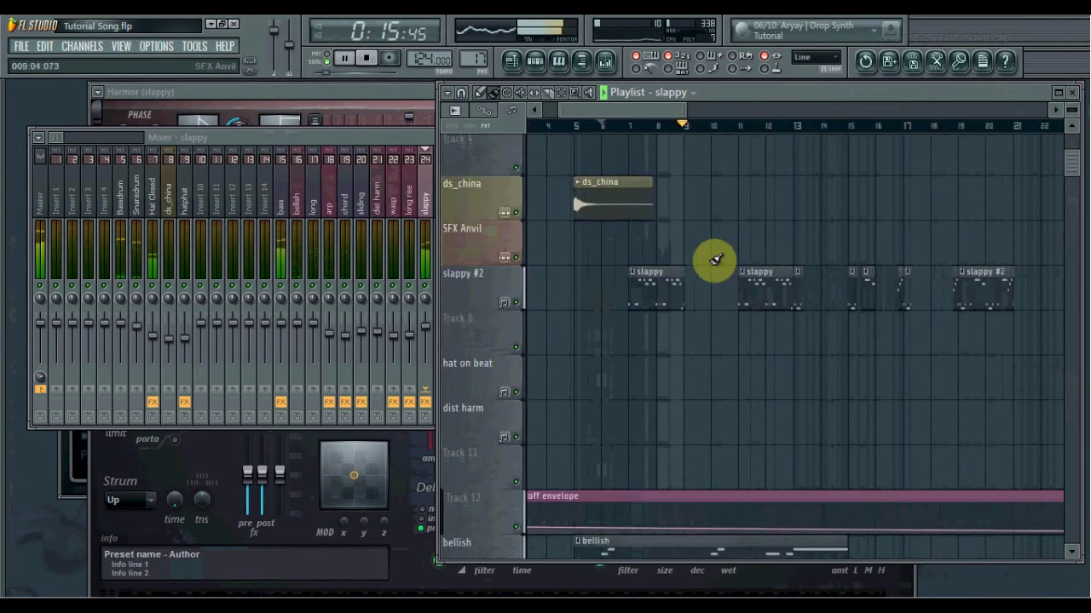
scroll(713, 258, up, 5)
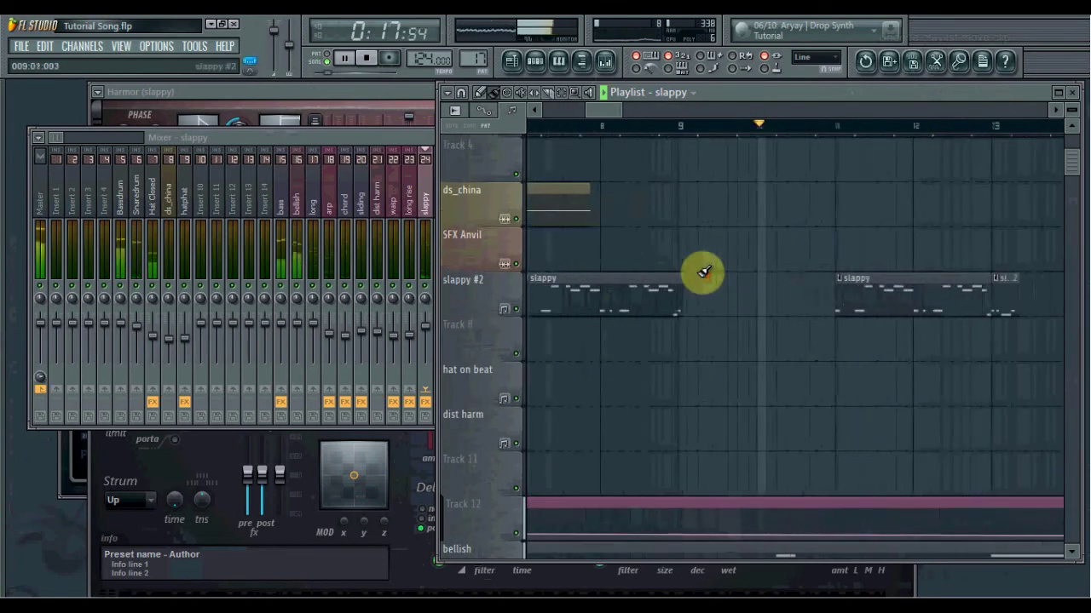
scroll(704, 272, up, 1)
mouse_move(725, 272)
mouse_down()
mouse_move(705, 276)
mouse_move(713, 285)
mouse_up()
scroll(673, 275, down, 5)
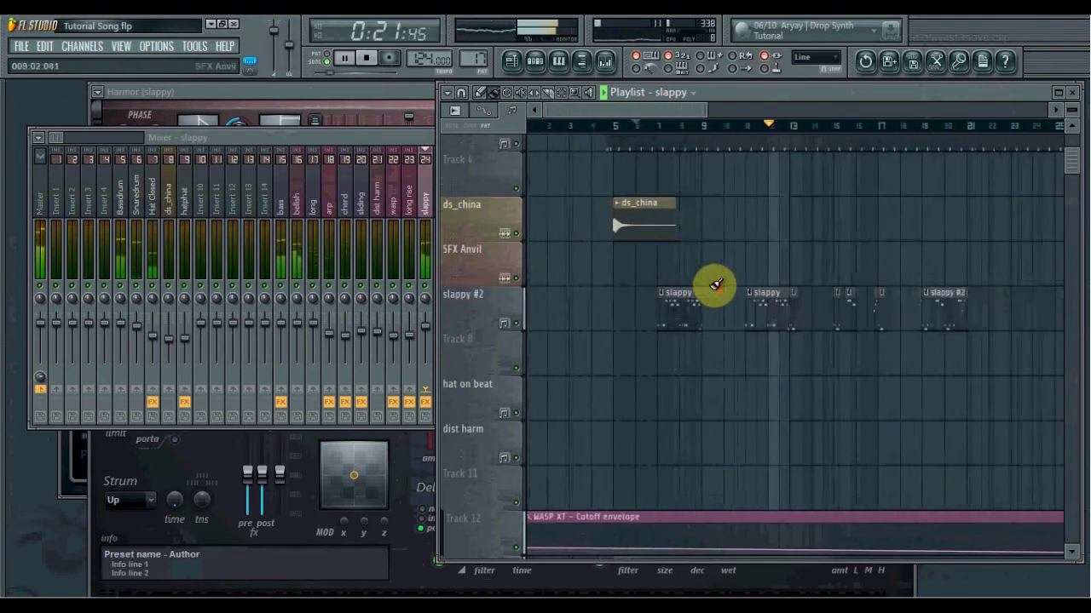
scroll(714, 286, down, 2)
scroll(695, 274, up, 2)
scroll(688, 289, down, 2)
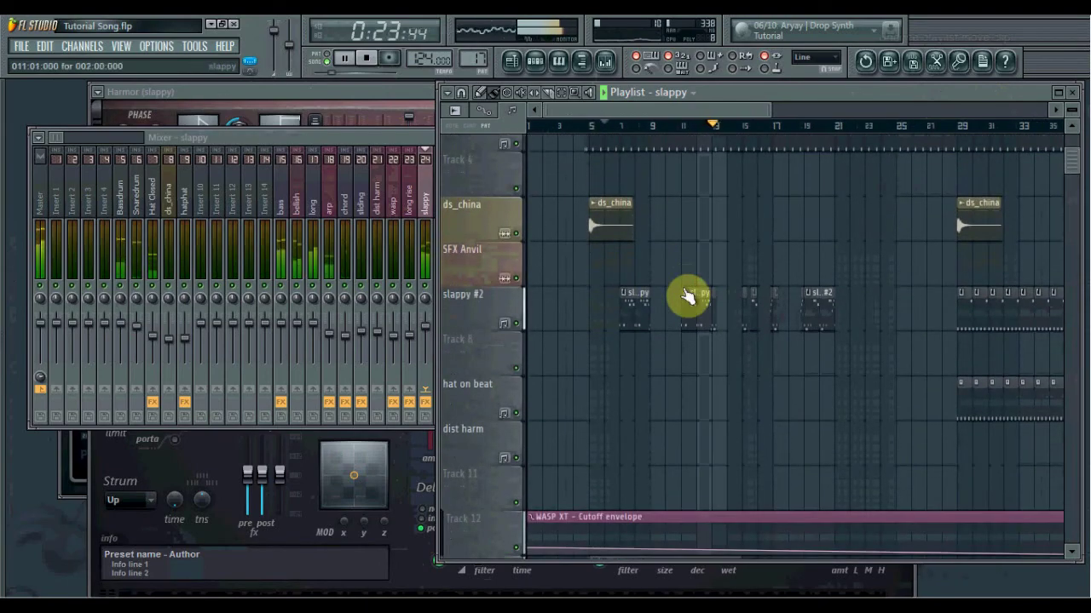
scroll(686, 294, down, 1)
key(space)
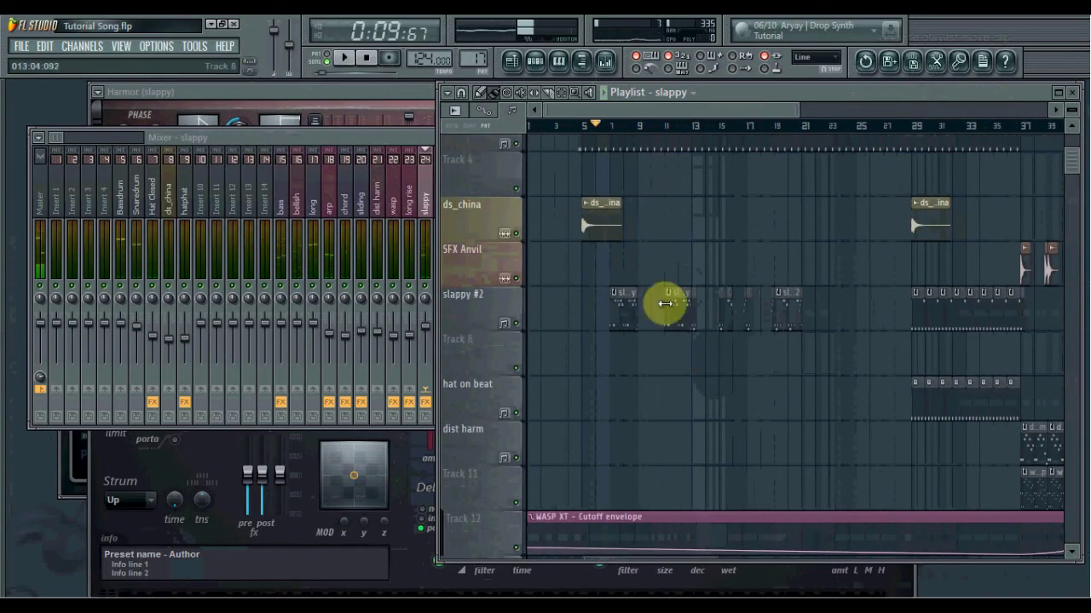
- Save the Tutorial Song project under its existing file name
scroll(631, 300, down, 2)
scroll(693, 348, up, 3)
scroll(713, 358, down, 2)
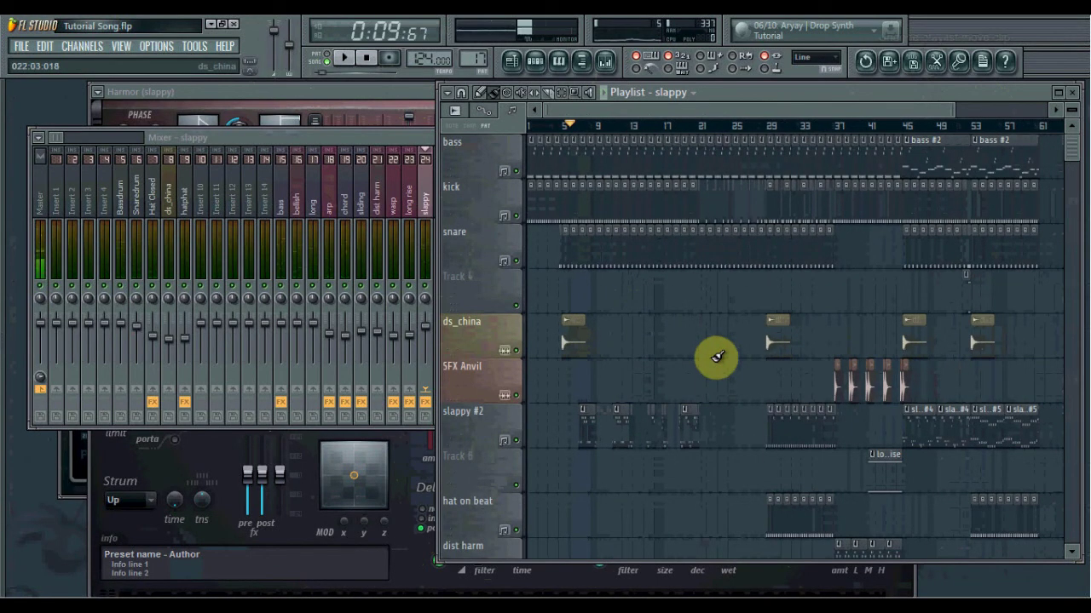
scroll(722, 409, down, 2)
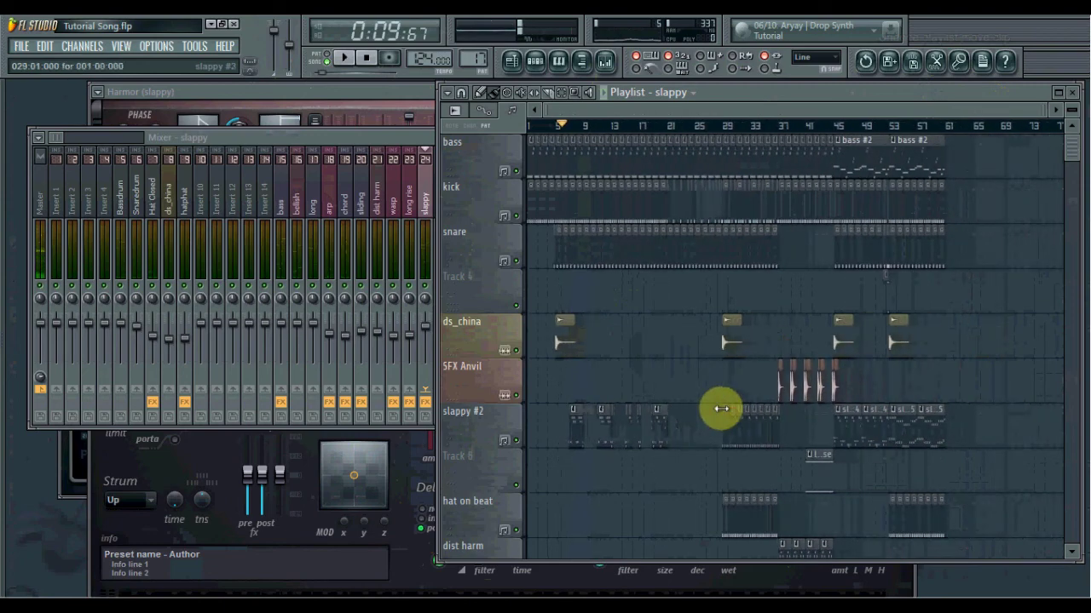
scroll(720, 409, down, 3)
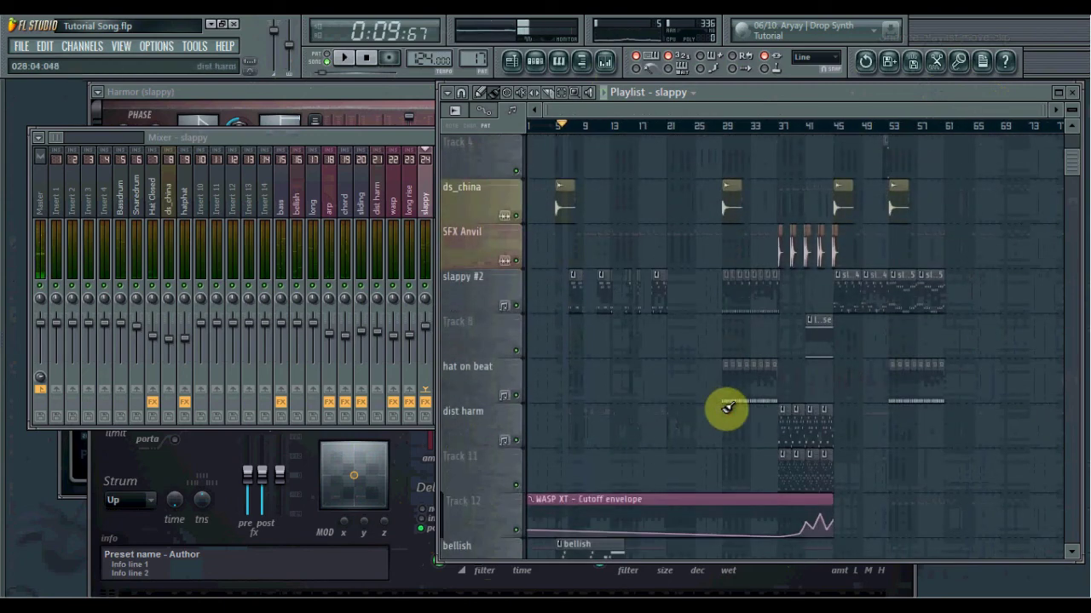
scroll(733, 400, up, 1)
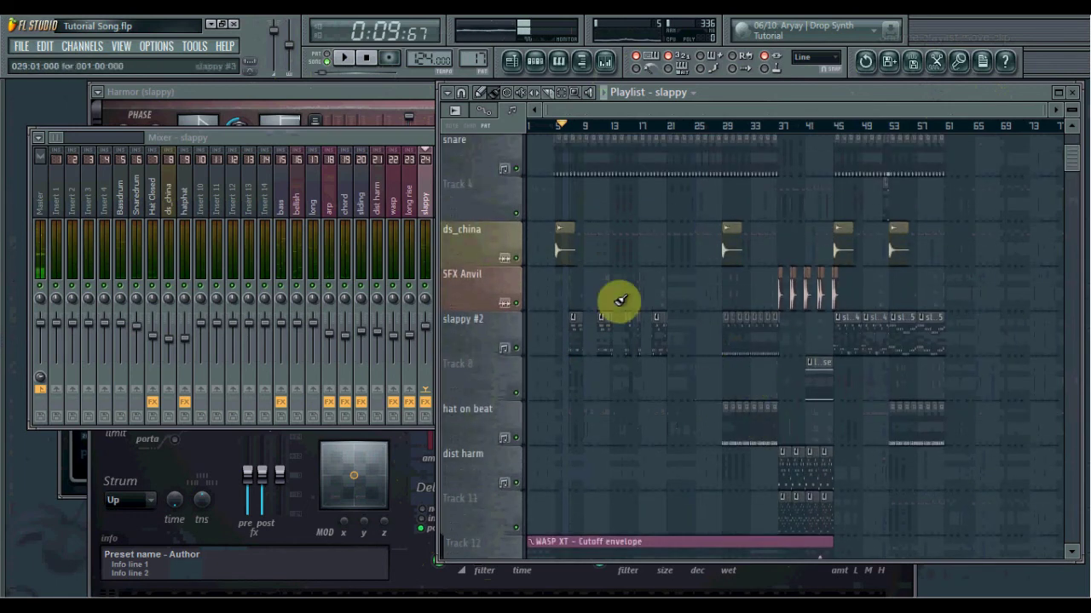
click(21, 46)
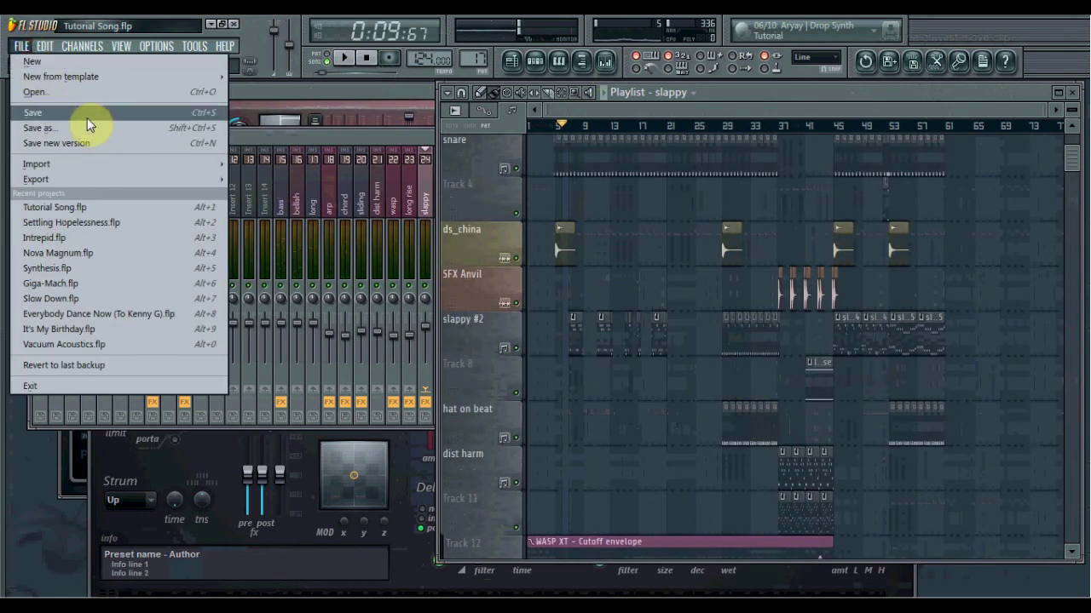
click(87, 117)
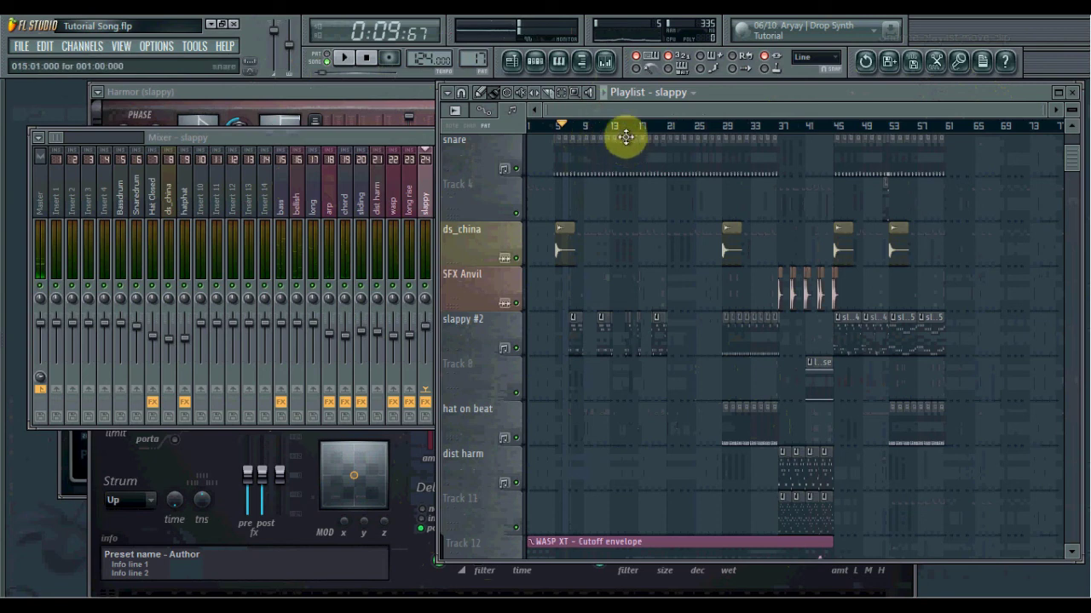